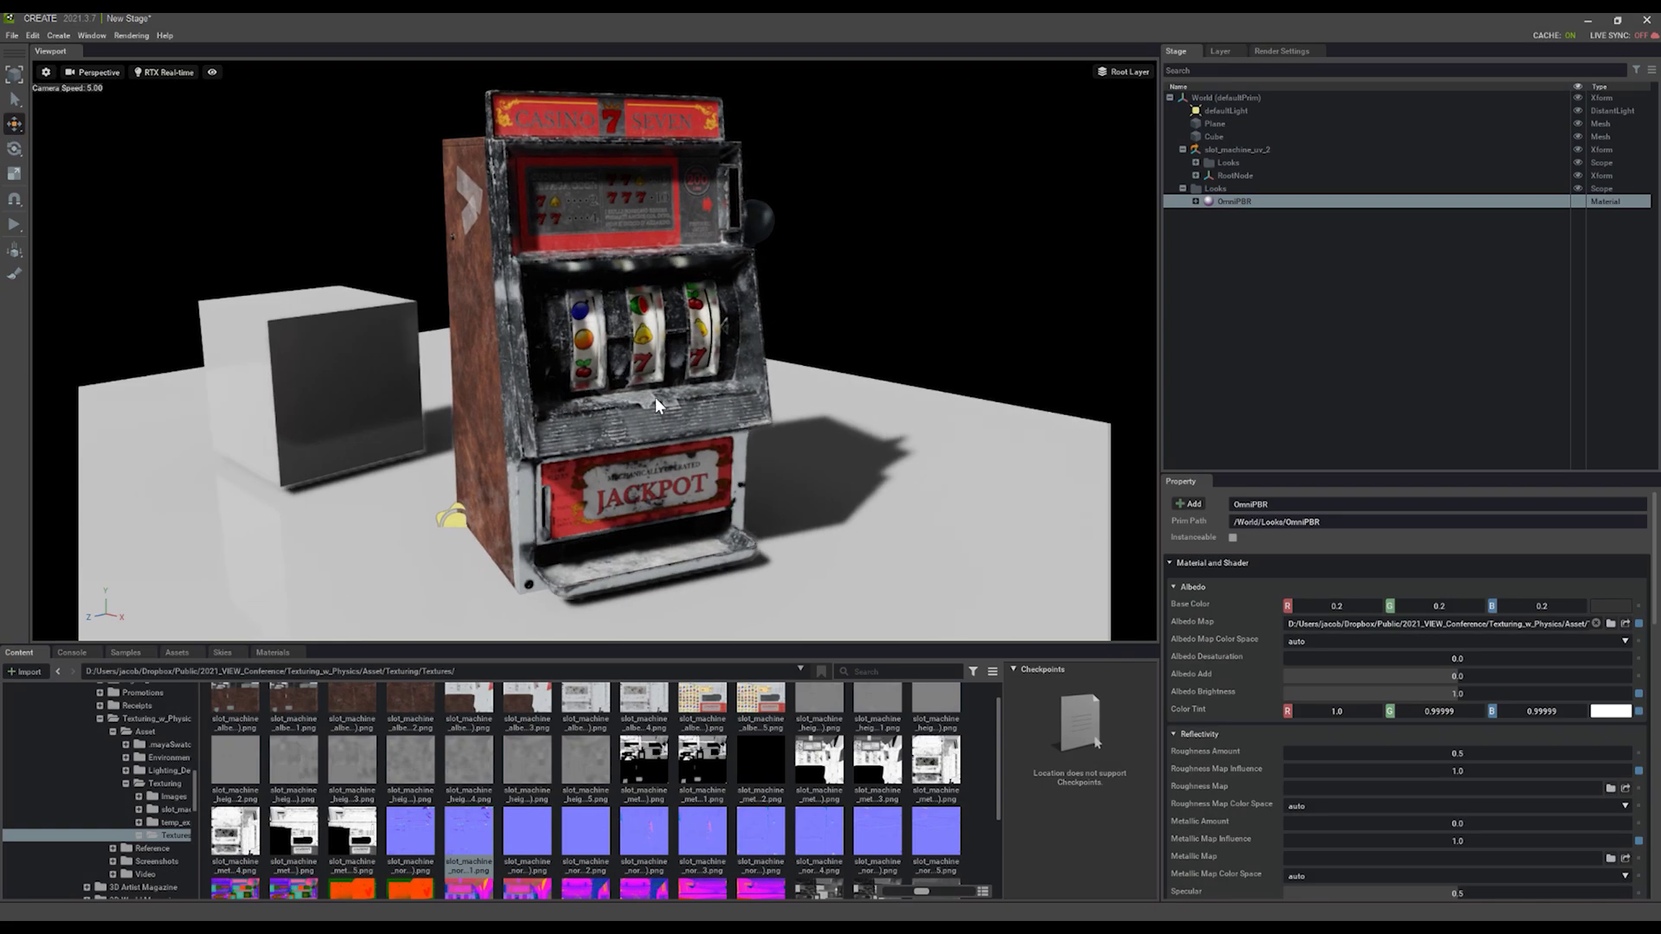
# Delete the default light, the cube and the ground plane from the scene
pyautogui.keyDown('alt'); pyautogui.moveTo(655, 397); pyautogui.dragTo(659, 402); pyautogui.keyUp('alt')
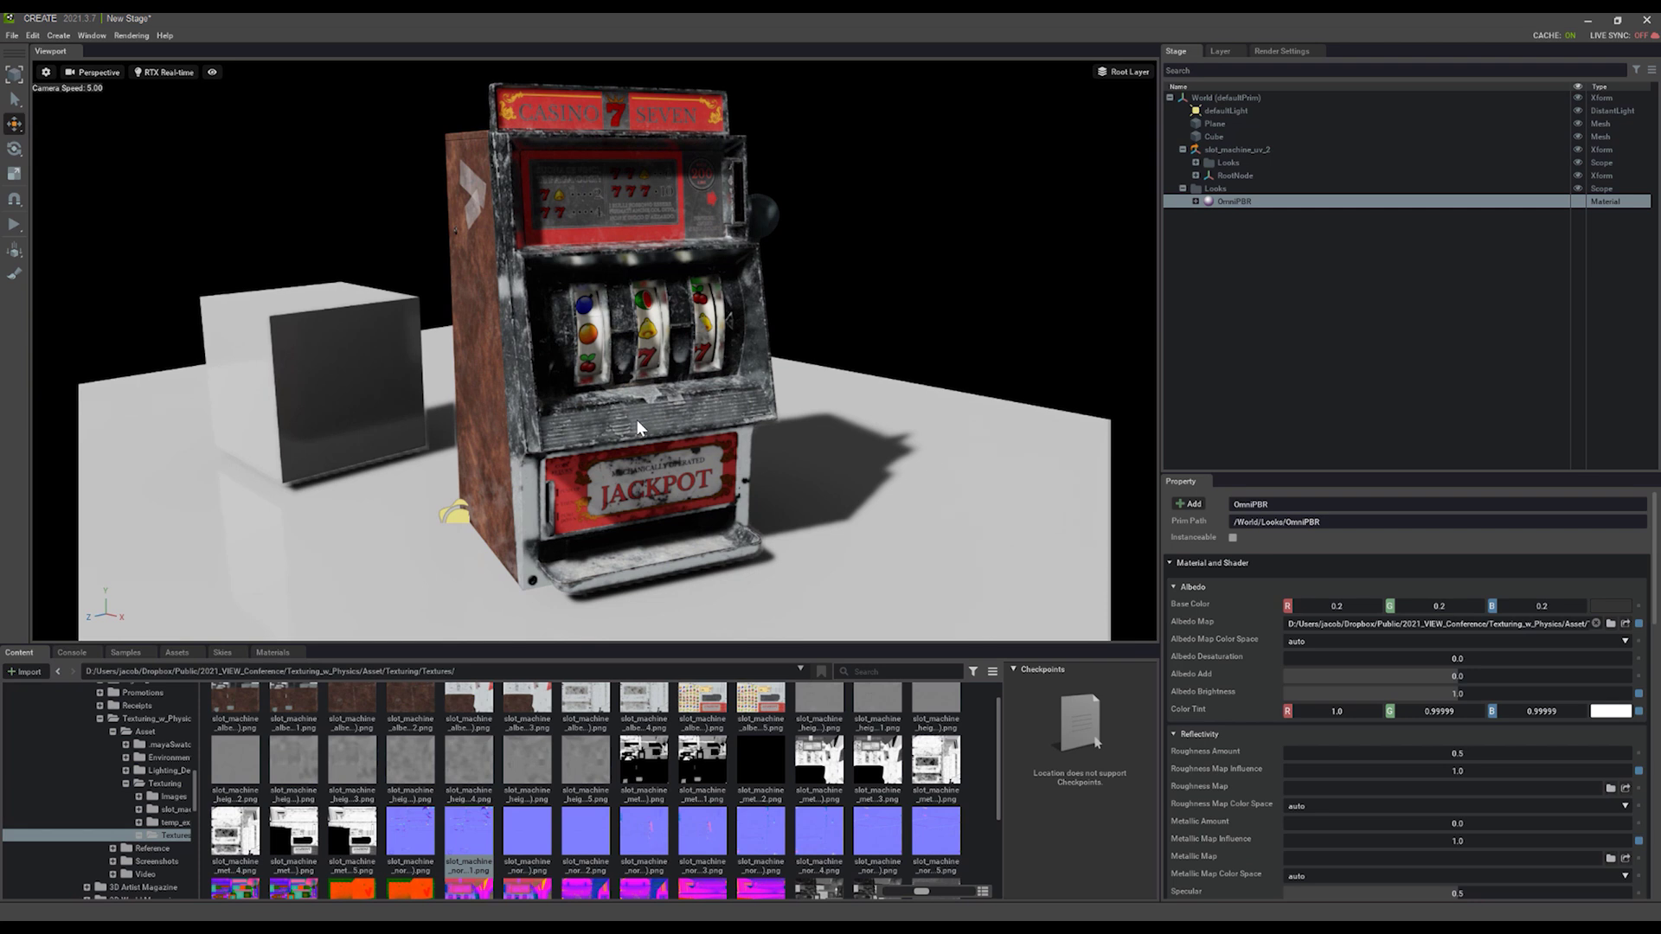
pyautogui.click(1228, 111)
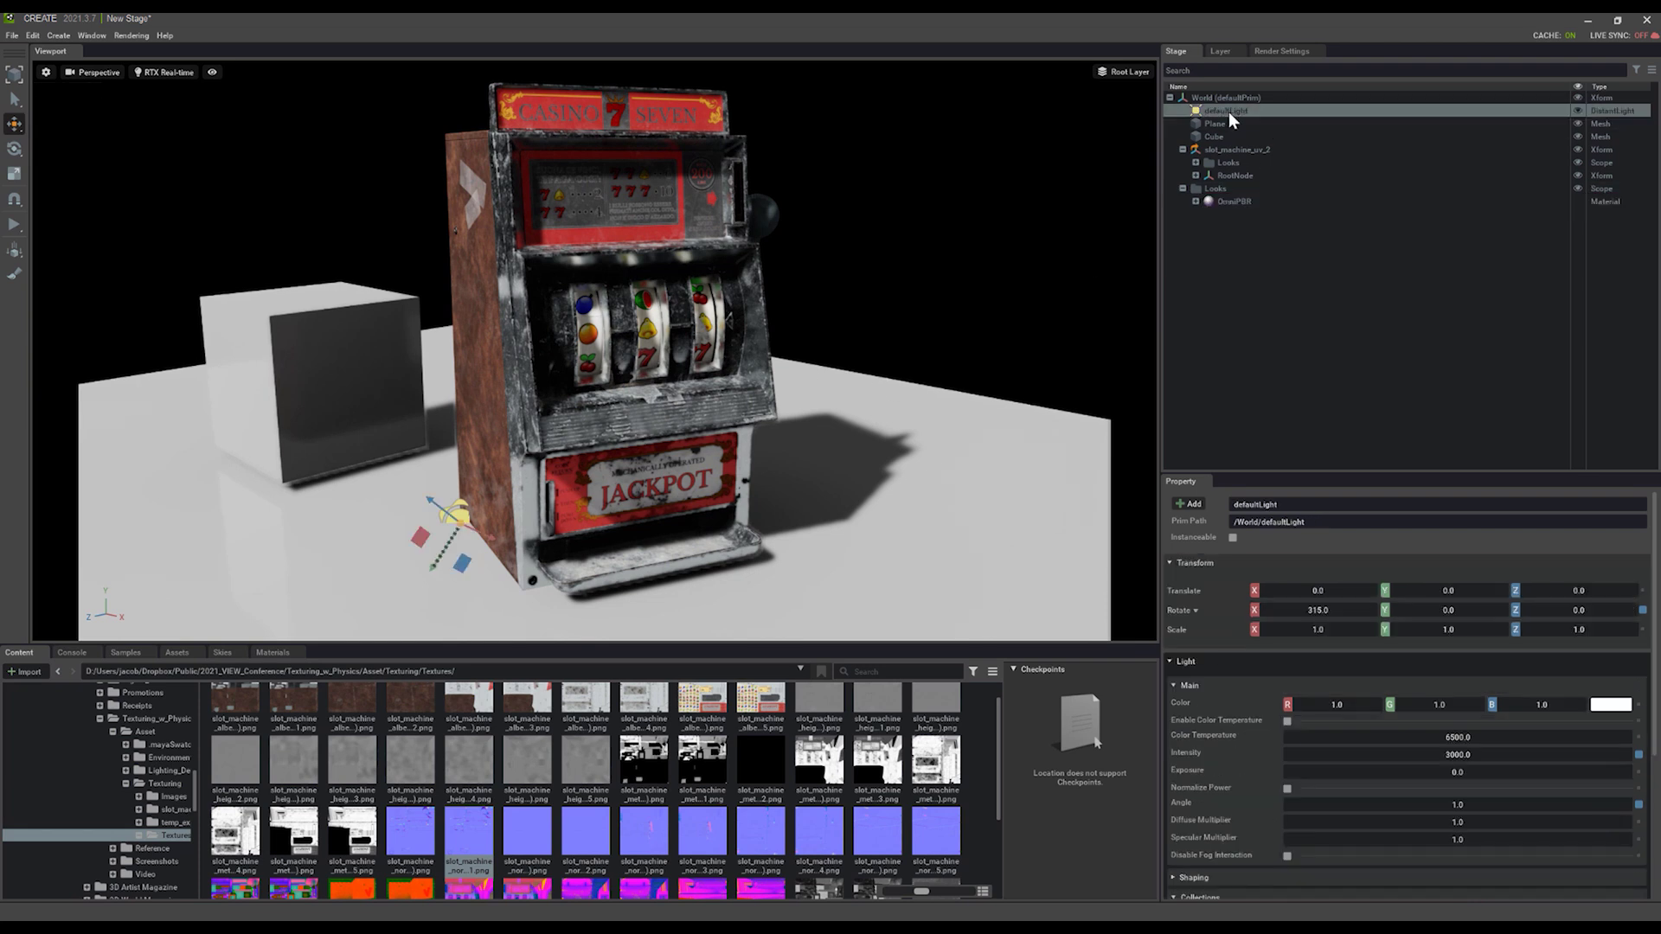
pyautogui.press('Delete')
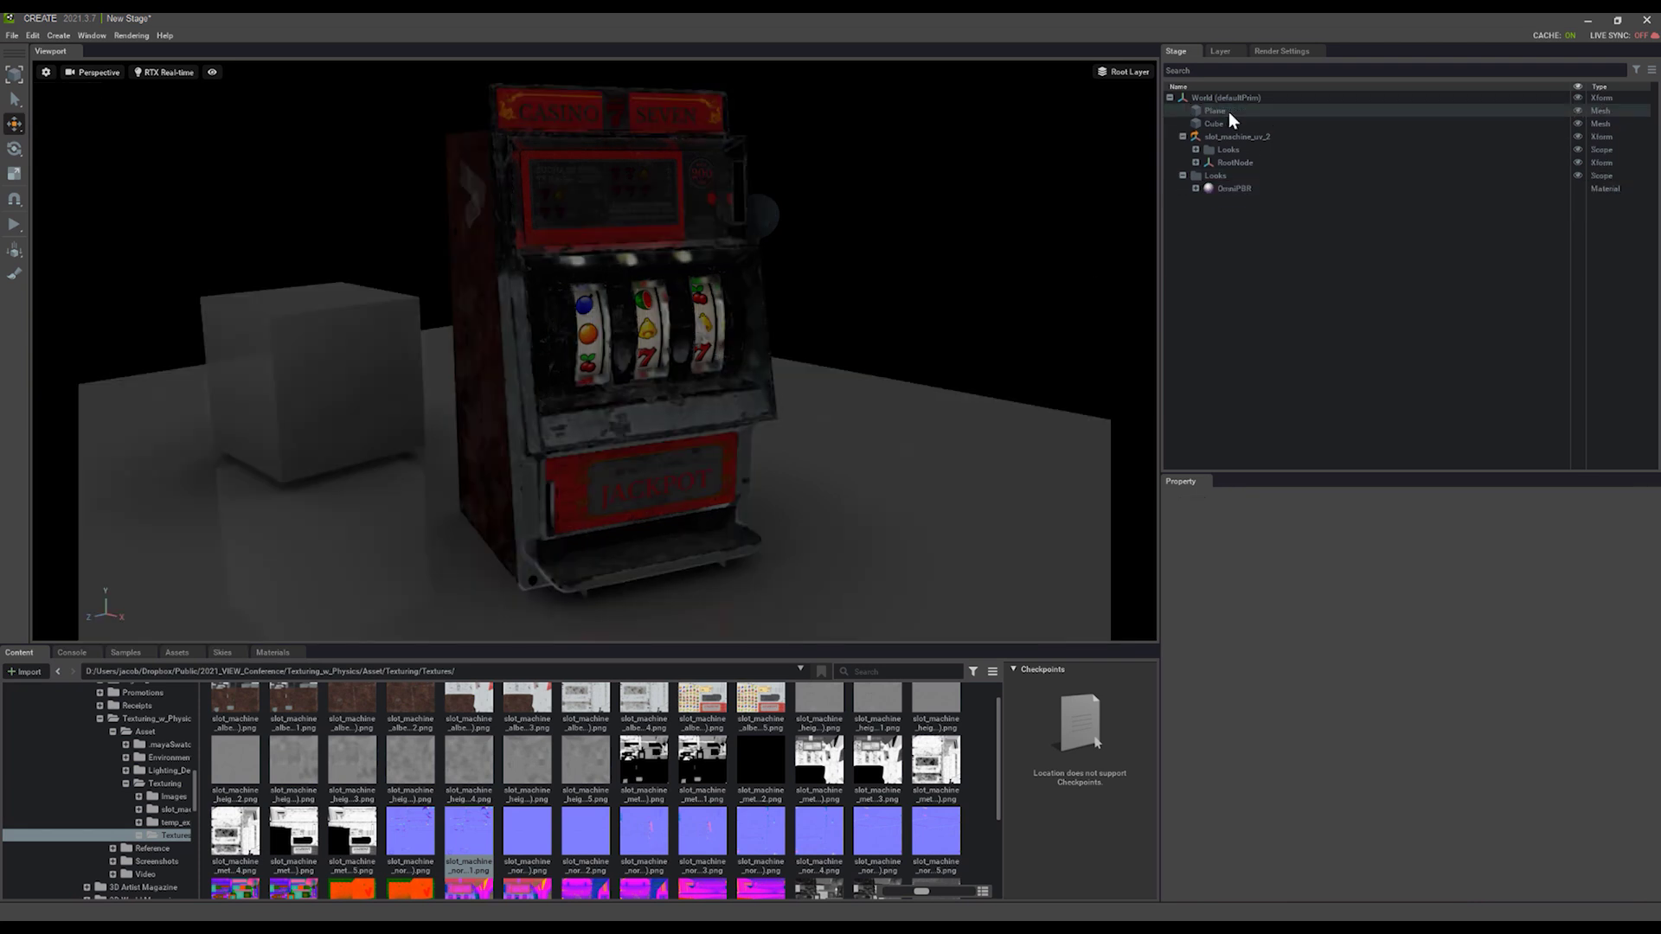
pyautogui.click(349, 392)
pyautogui.press('Delete')
pyautogui.click(388, 455)
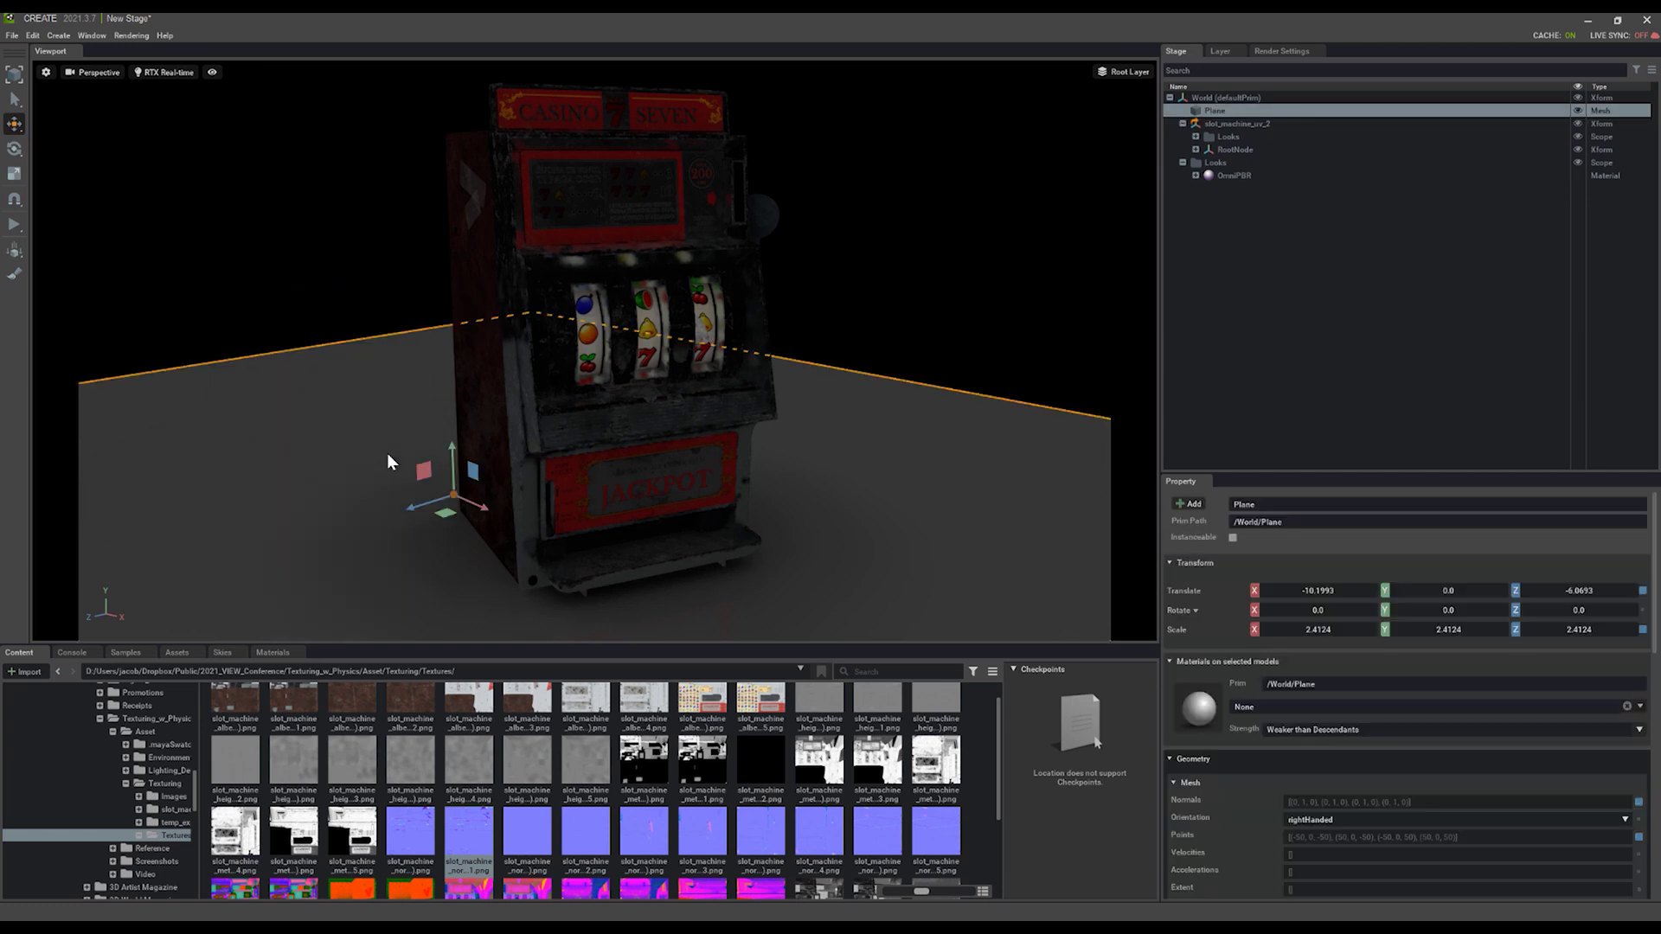
pyautogui.press('Delete')
# Add a dome light to the stage
pyautogui.moveTo(448, 332); pyautogui.dragTo(427, 328, button='middle')
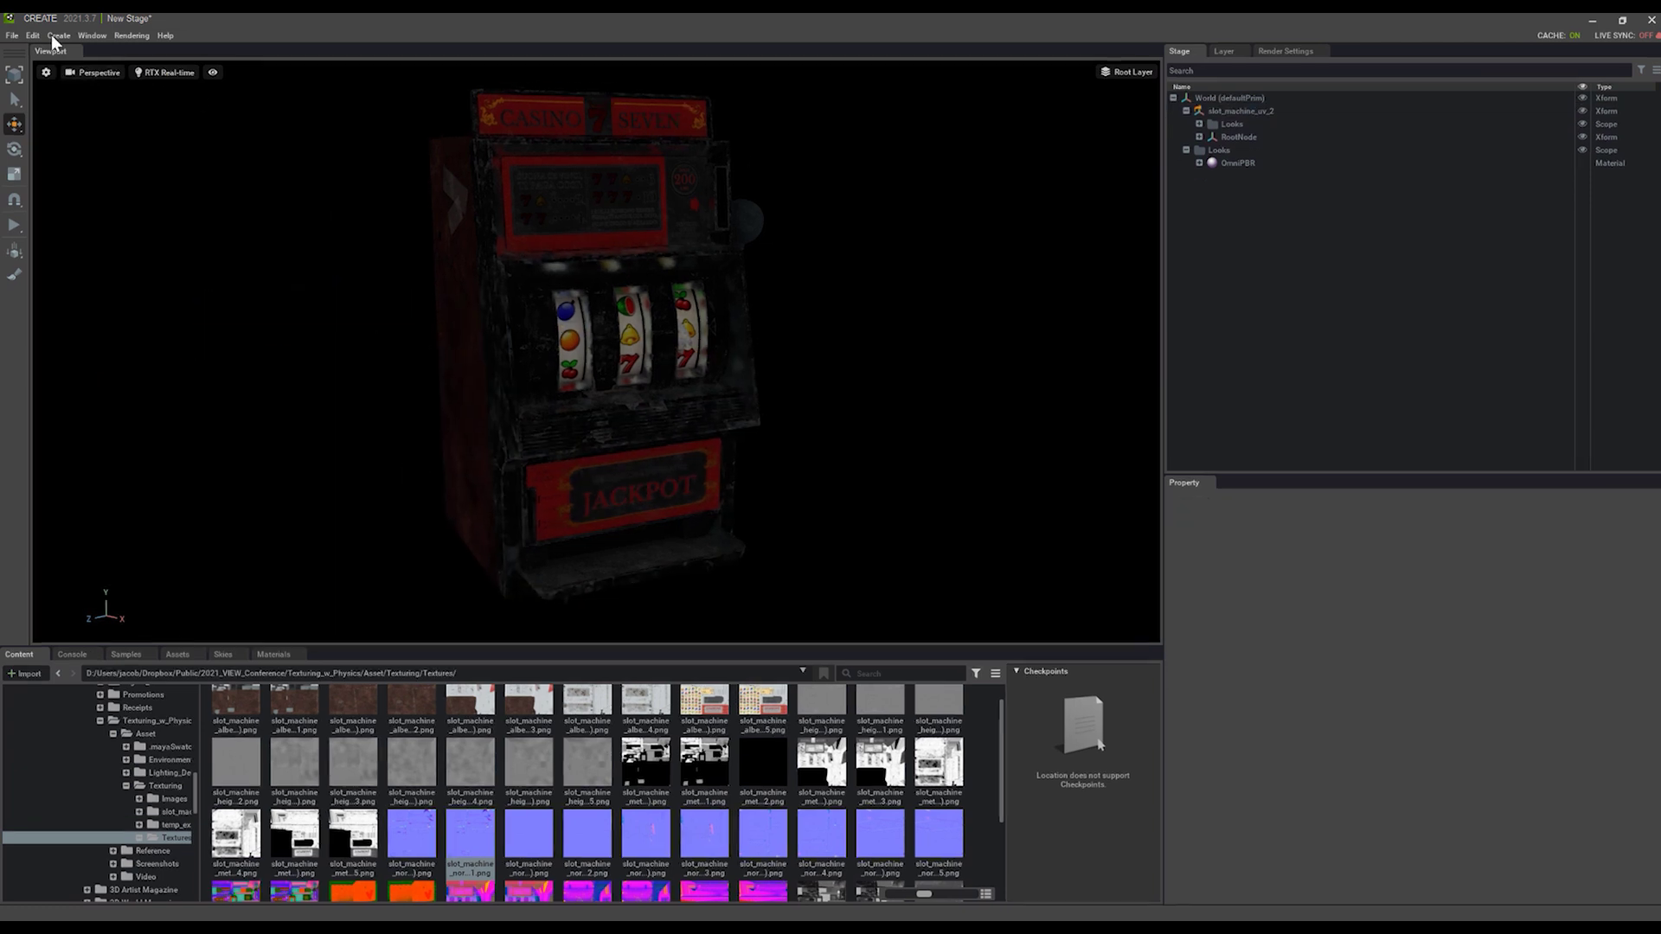
pyautogui.click(54, 35)
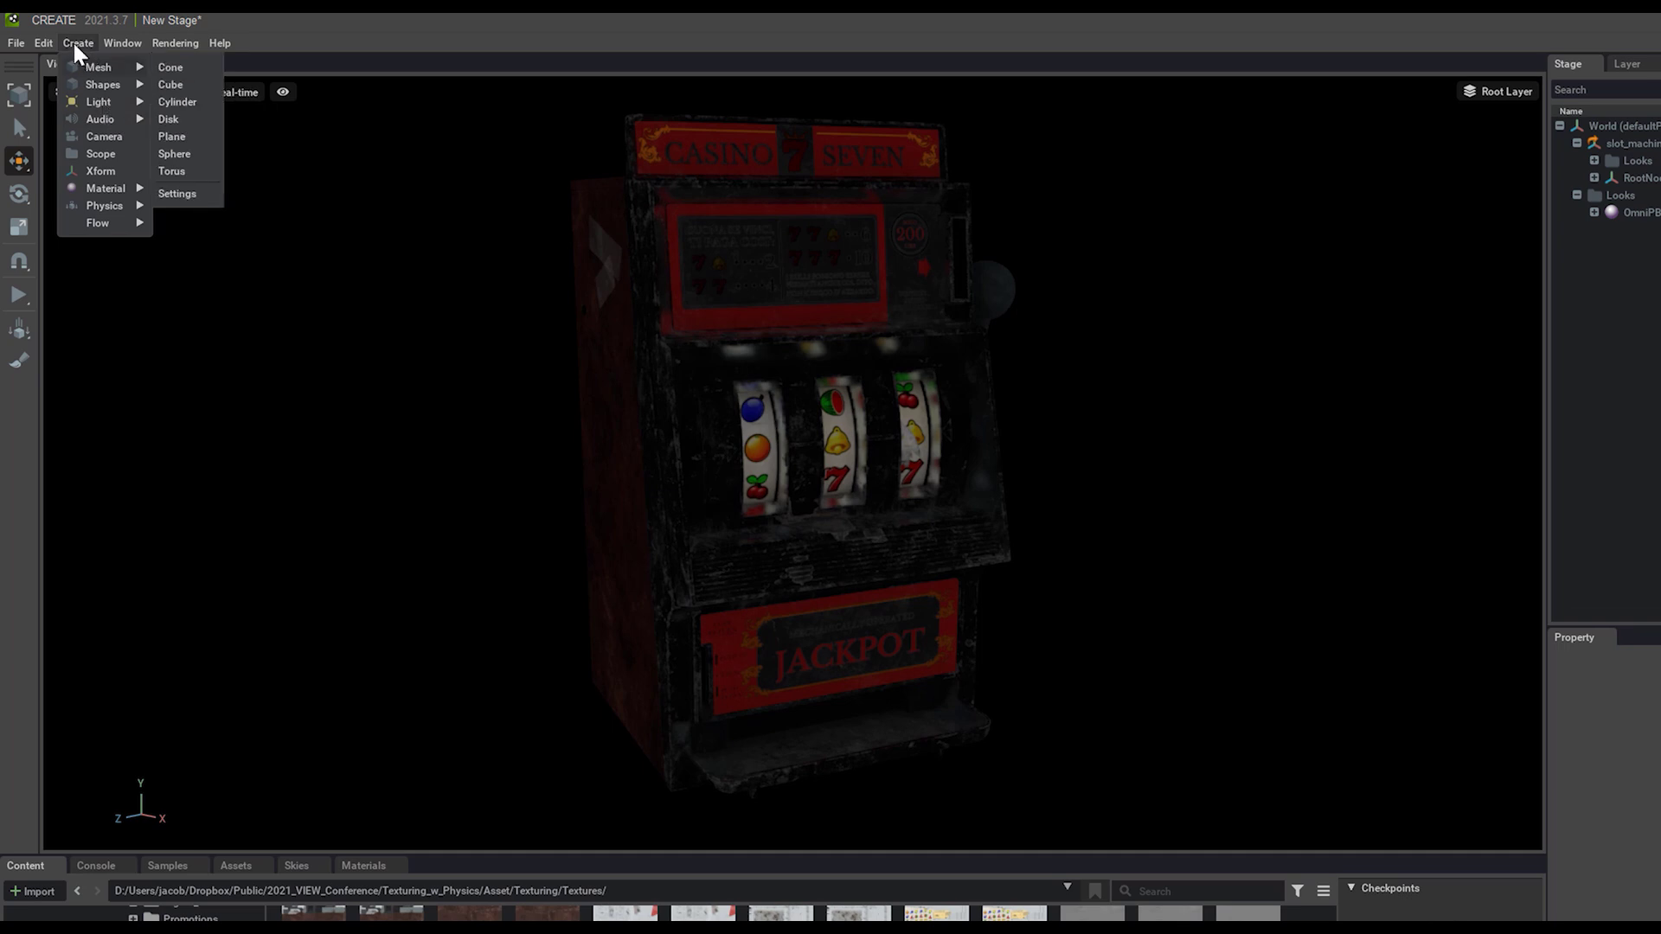
pyautogui.moveTo(93, 105)
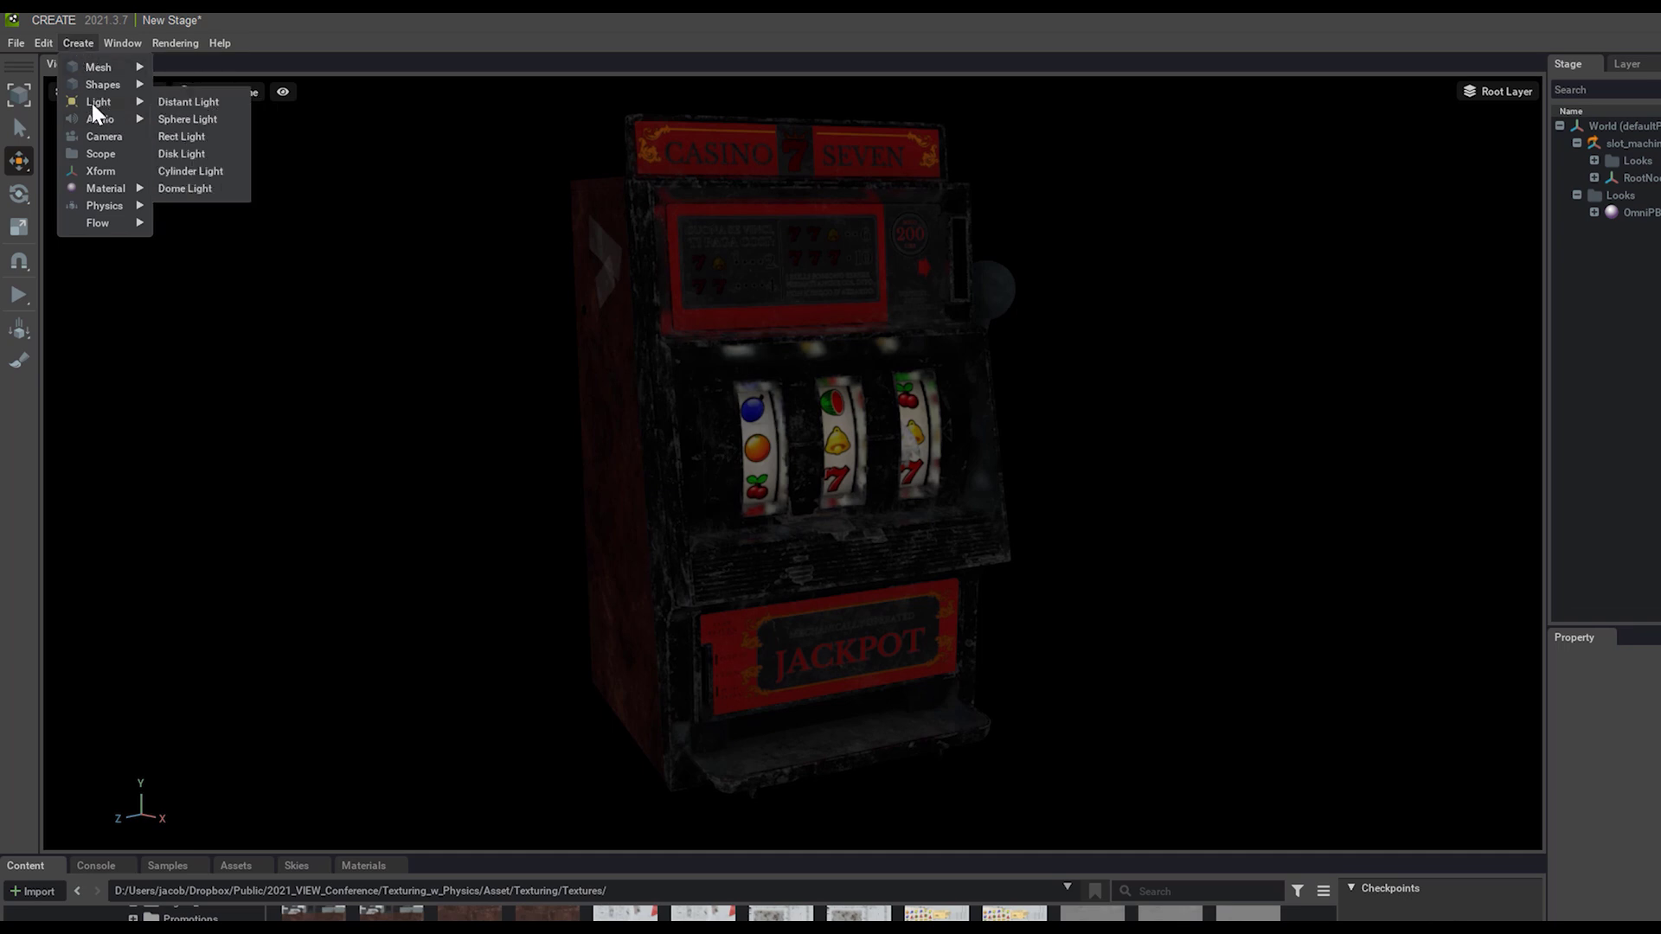
pyautogui.click(183, 190)
pyautogui.keyDown('alt'); pyautogui.moveTo(905, 476); pyautogui.dragTo(890, 469); pyautogui.keyUp('alt')
# Browse to the environments folder under Art Tools, Substance, Substance Material Bank in the content browser
pyautogui.scroll(3, 134, 913)
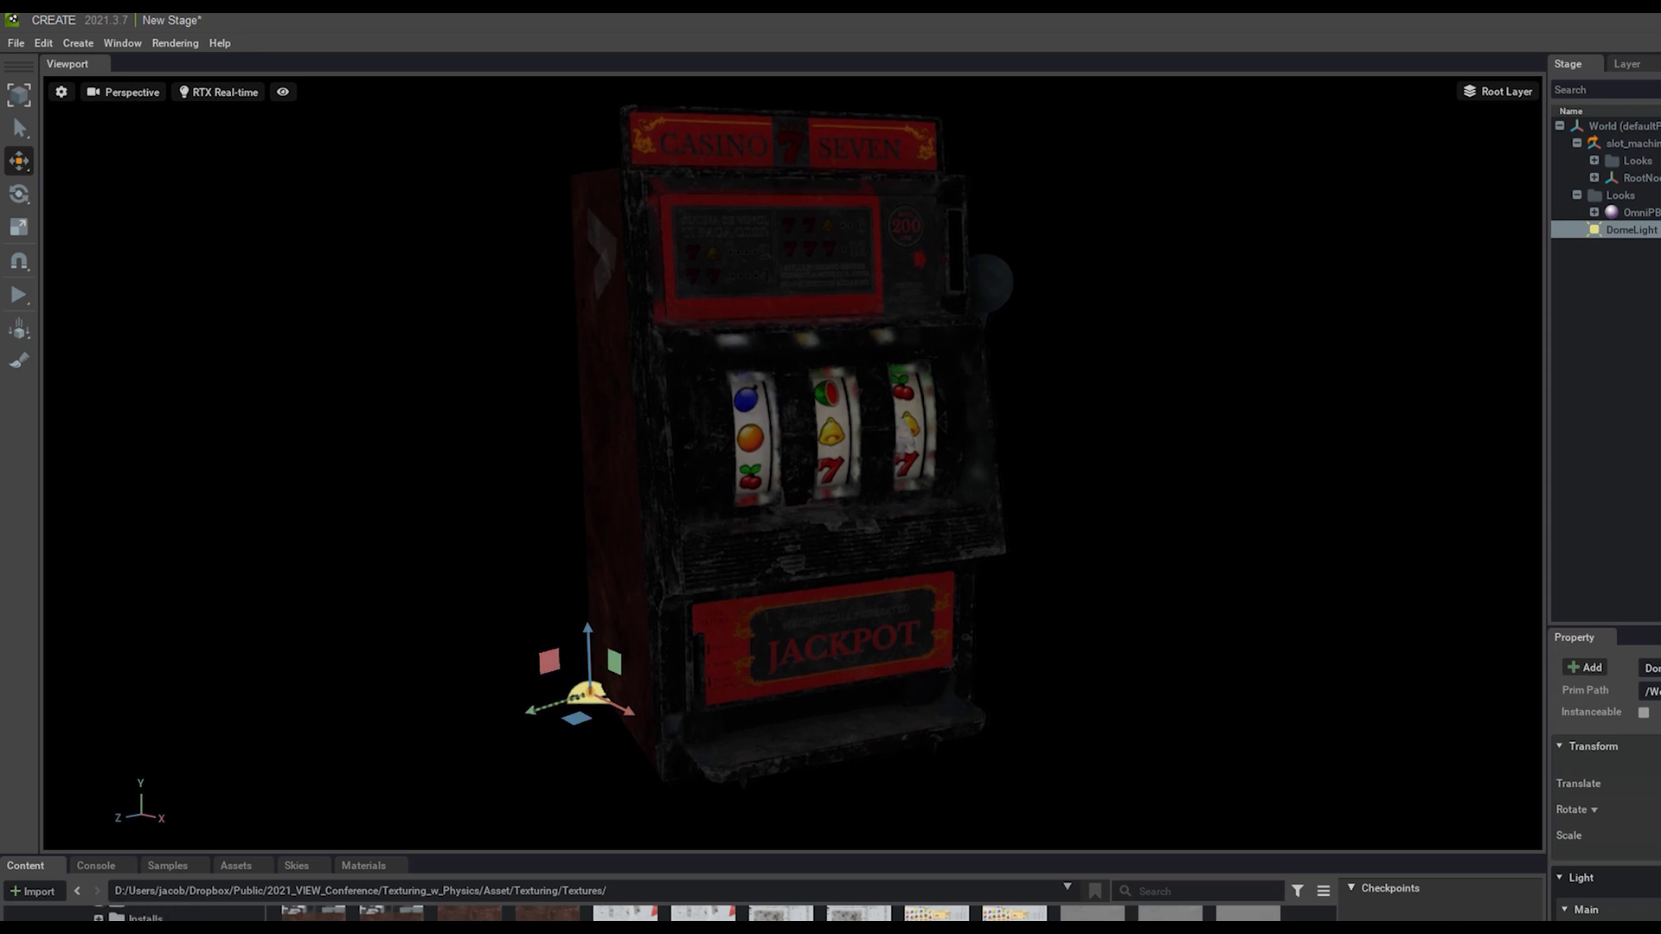
pyautogui.scroll(3, 134, 914)
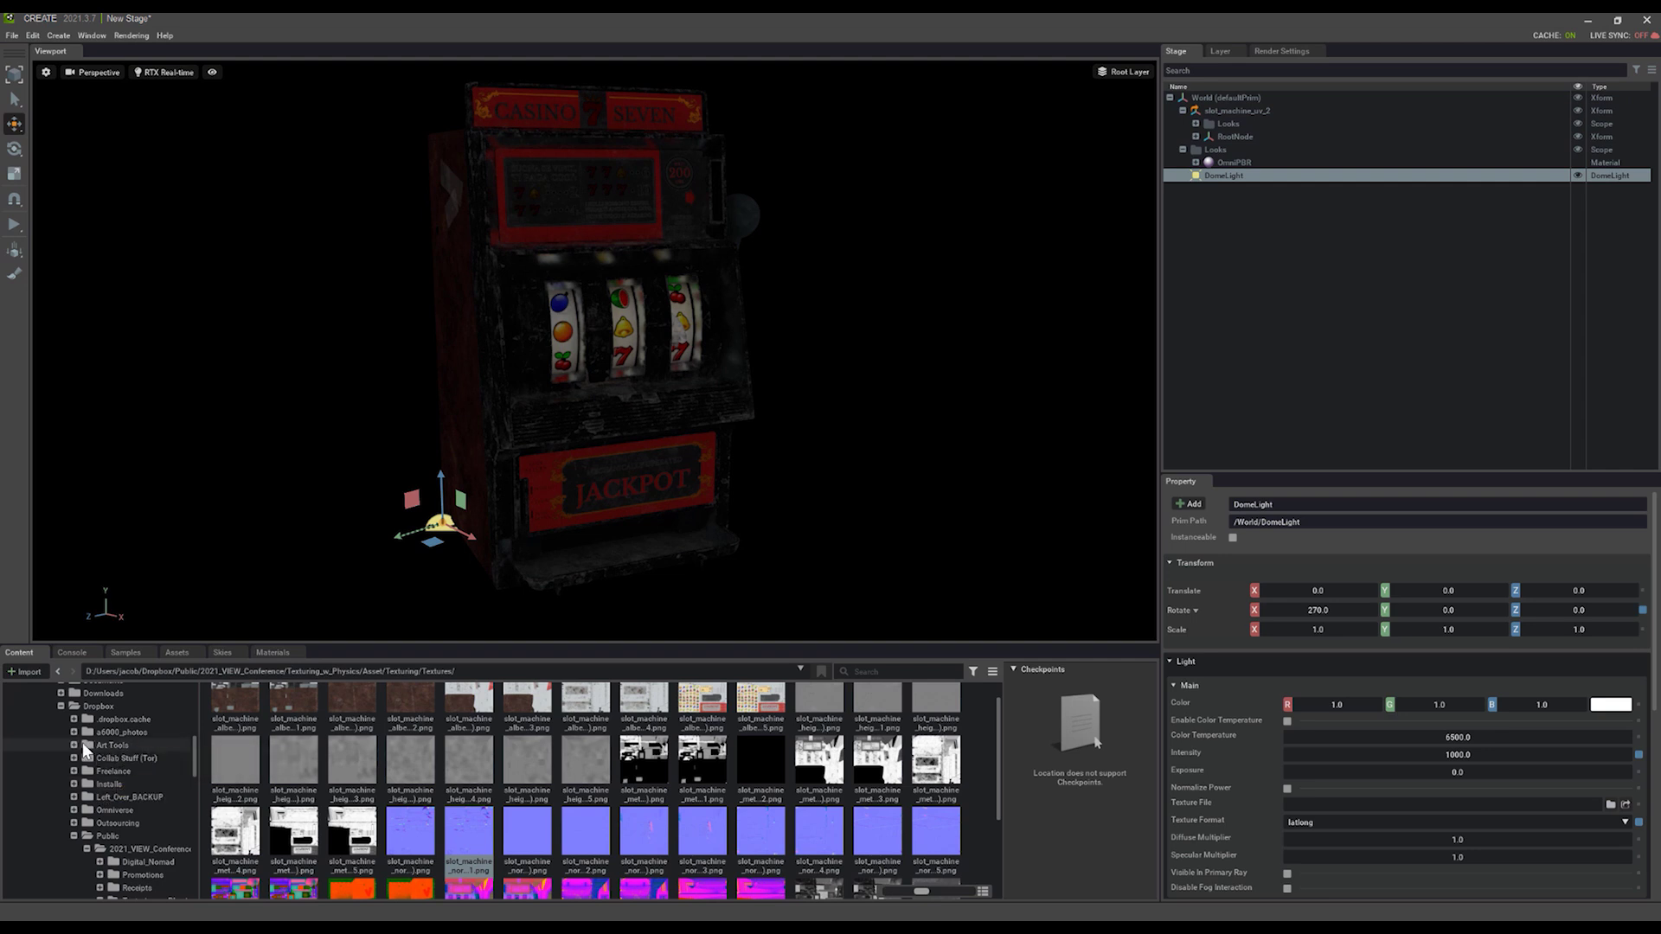
pyautogui.click(76, 745)
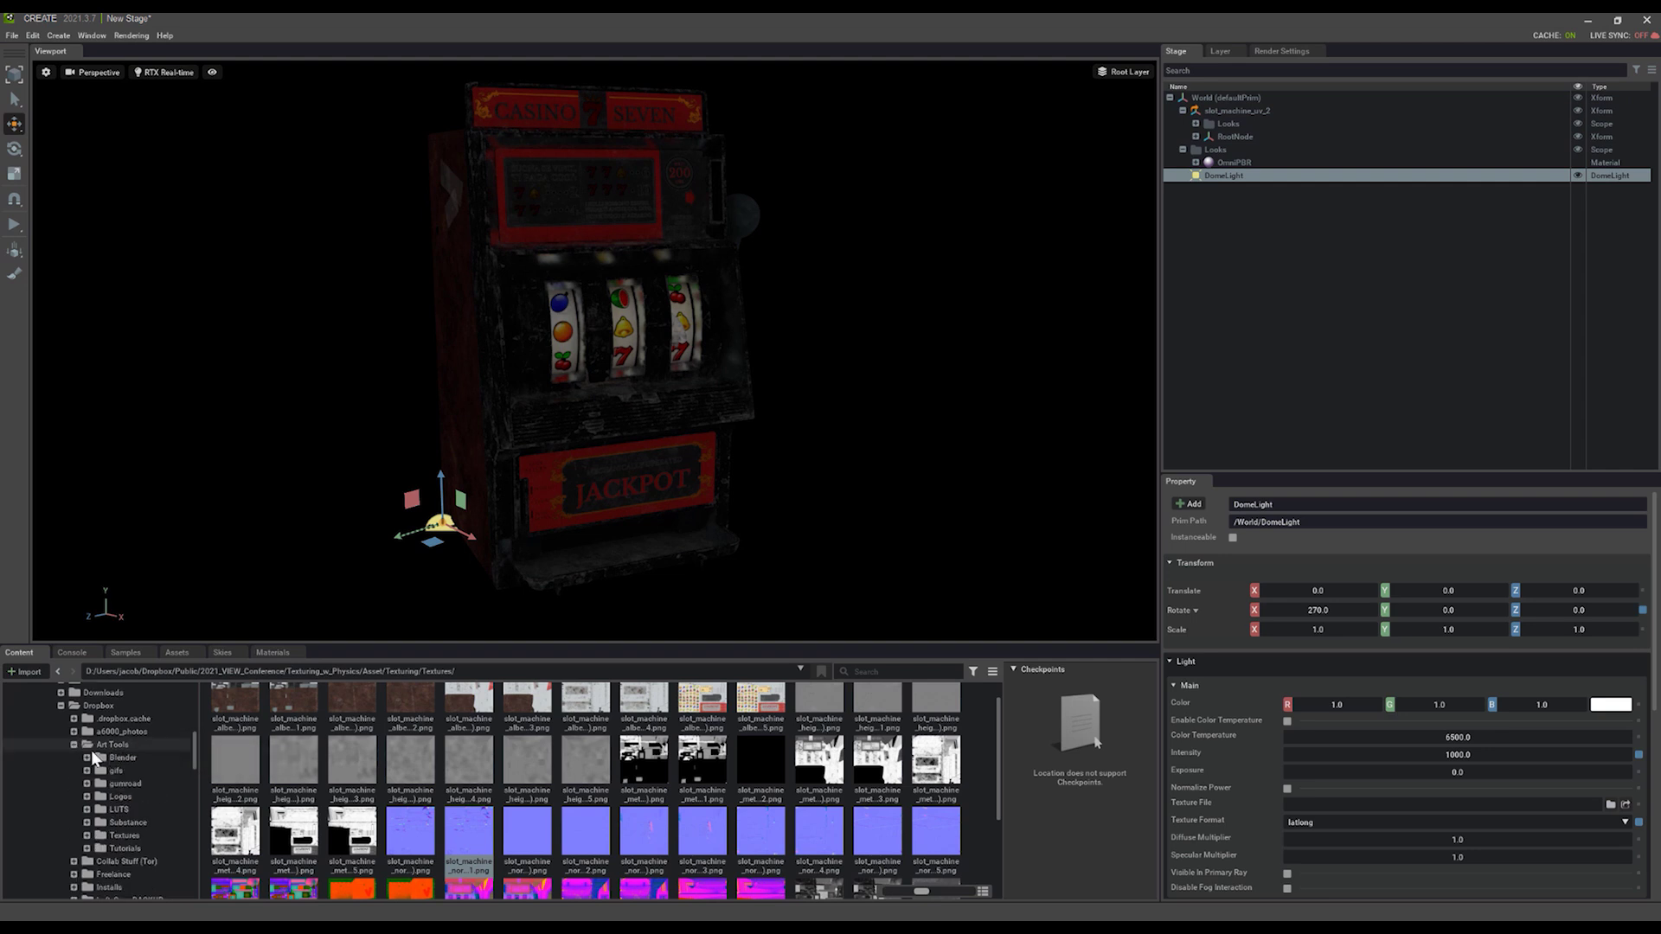
pyautogui.click(86, 822)
pyautogui.doubleClick(129, 847)
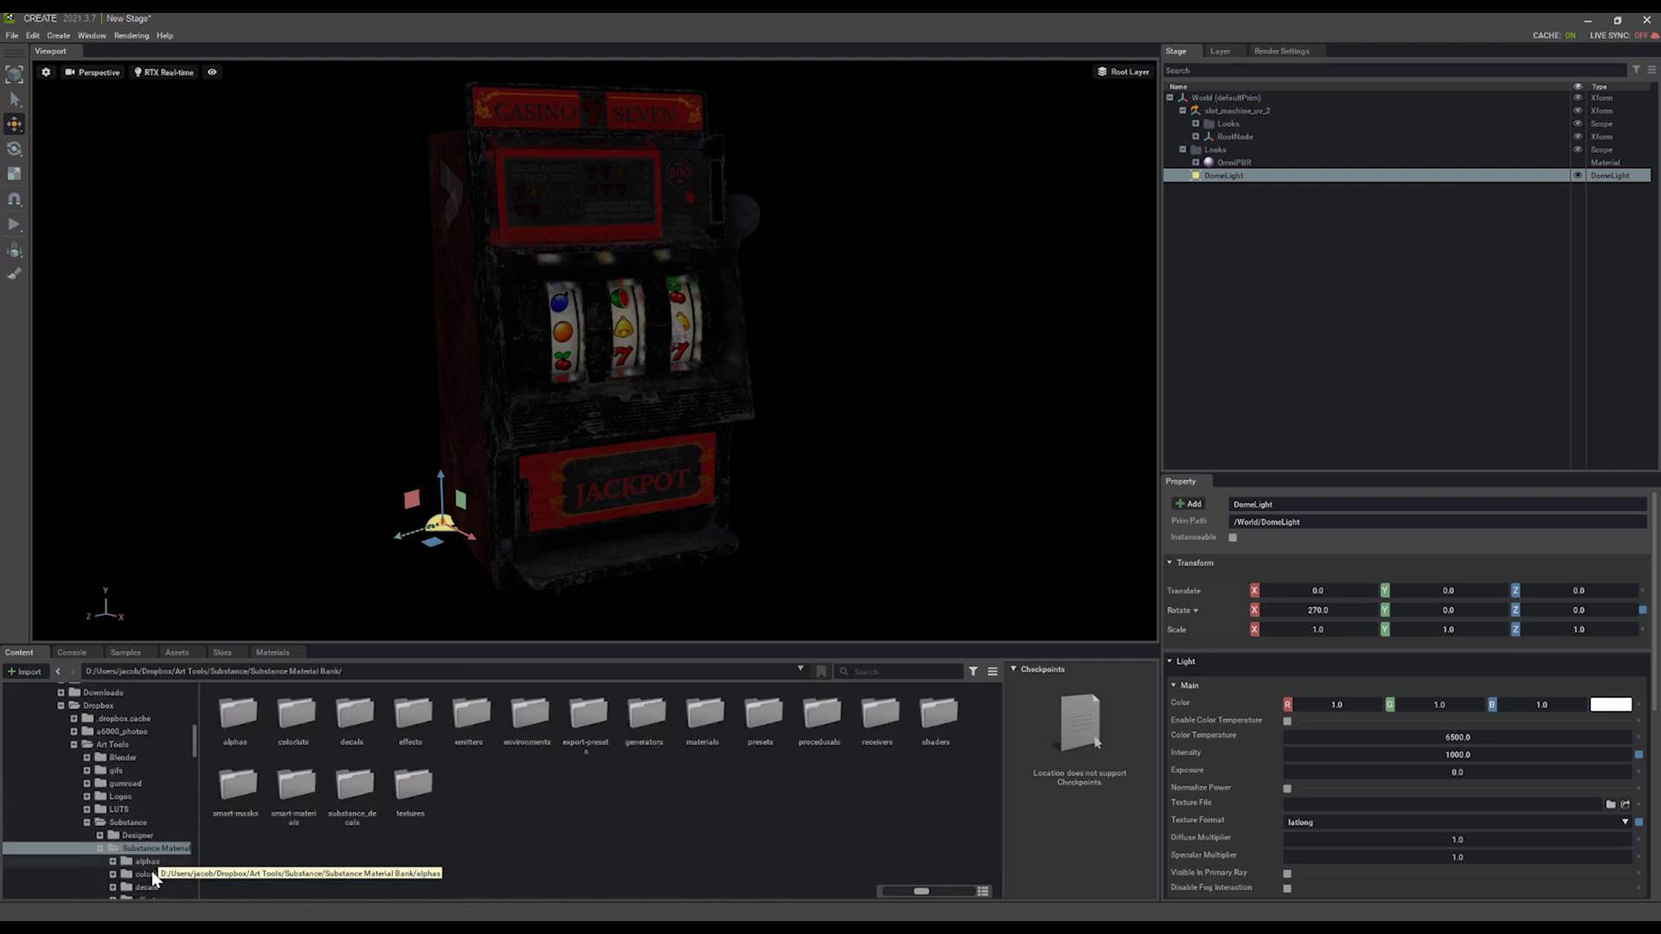
pyautogui.scroll(-3, 153, 865)
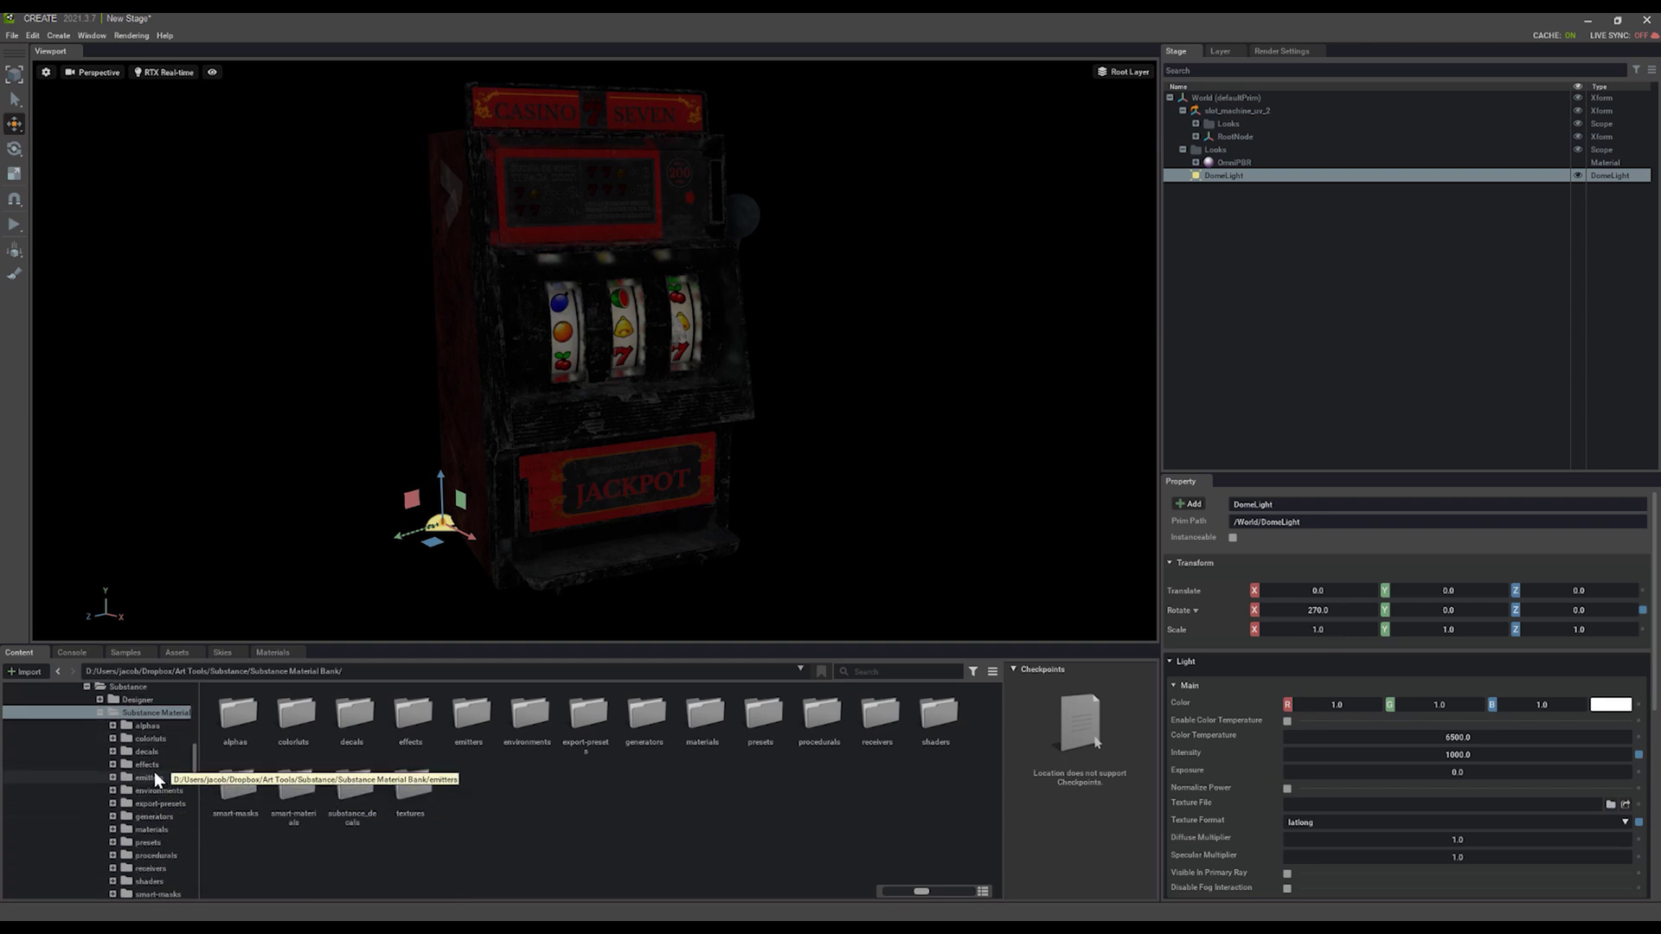
pyautogui.scroll(-1, 154, 772)
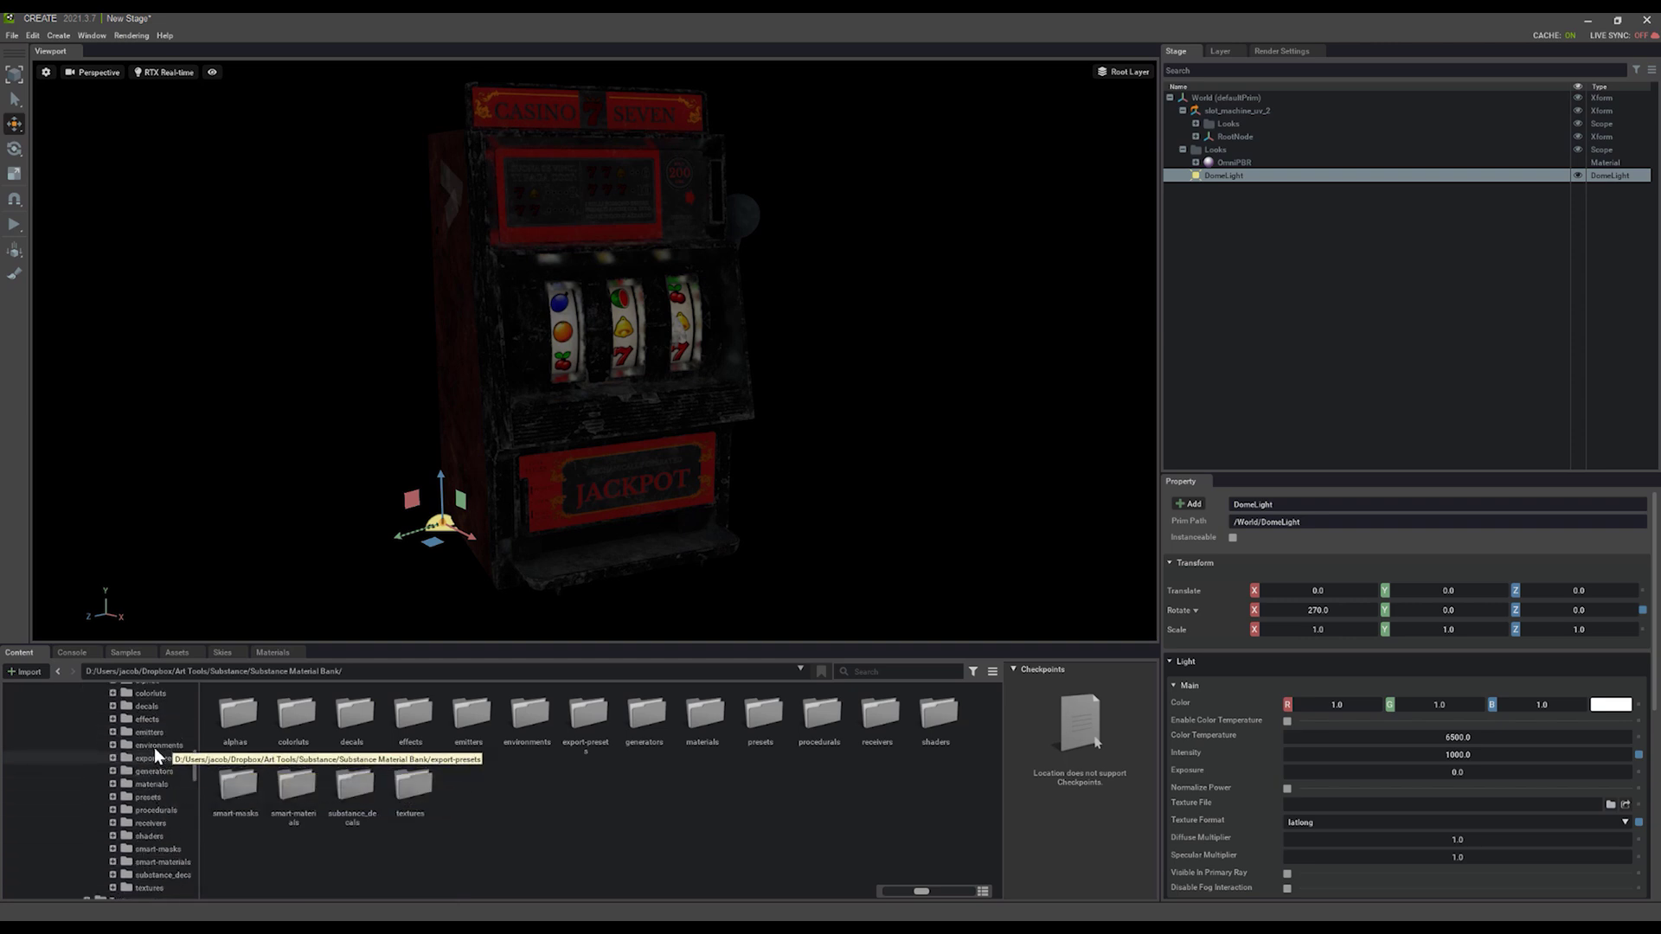
pyautogui.click(156, 746)
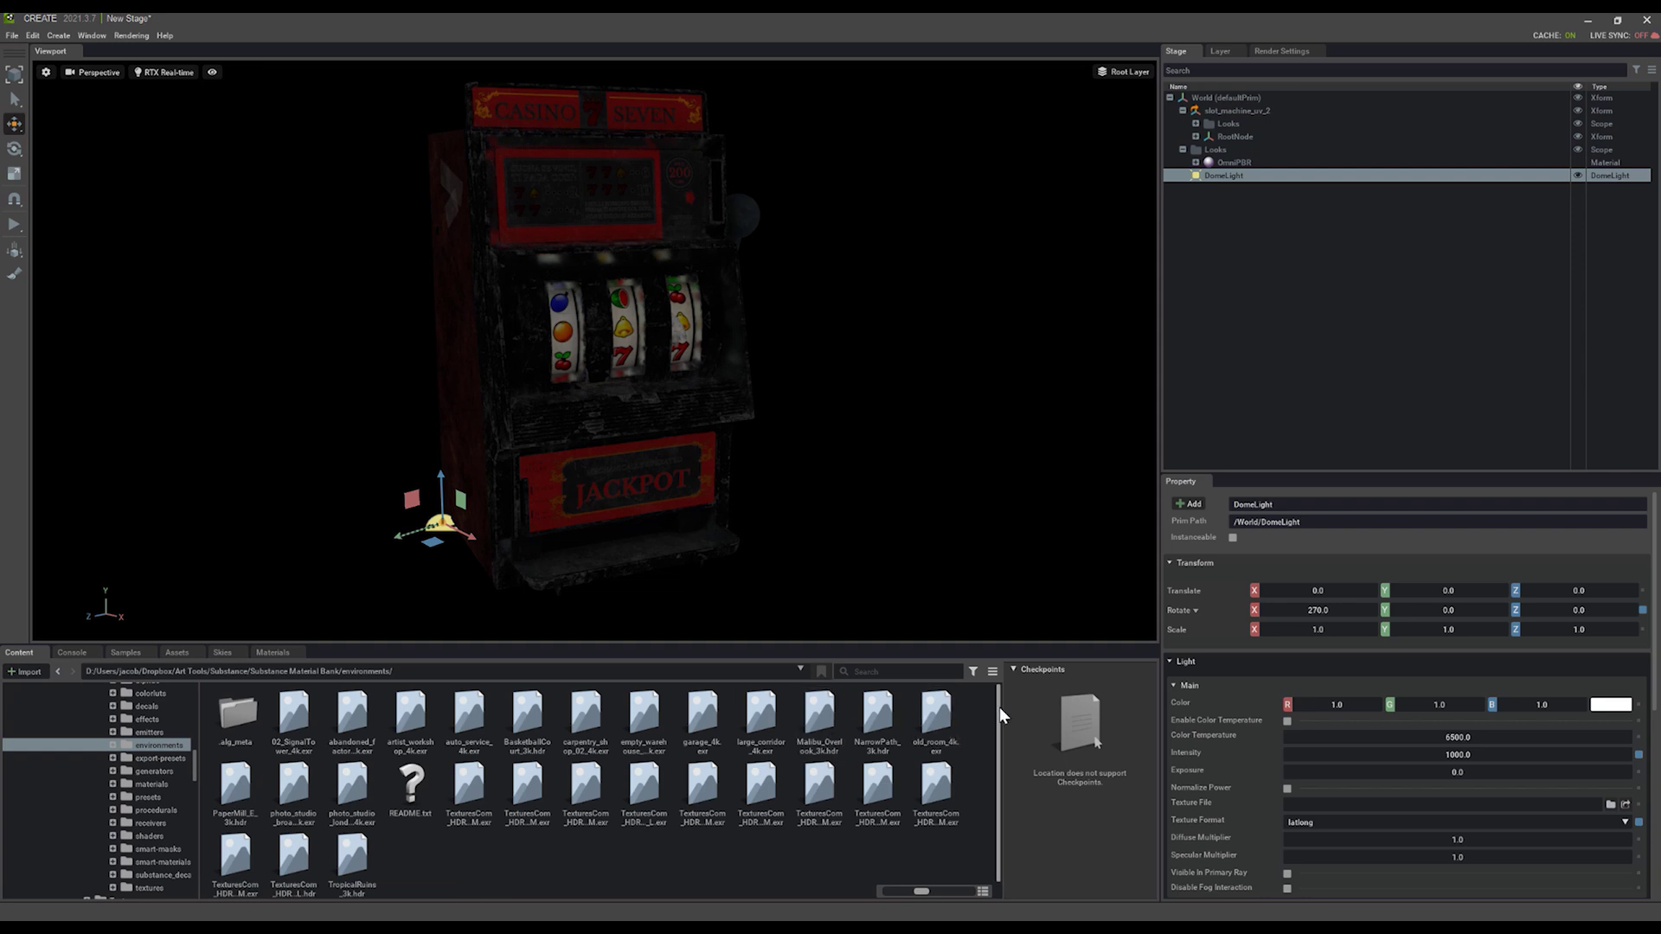
# Assign the old_room_4k.exr HDRI as the dome light's texture file and check the slot machine under its lighting
pyautogui.moveTo(999, 708); pyautogui.dragTo(999, 703)
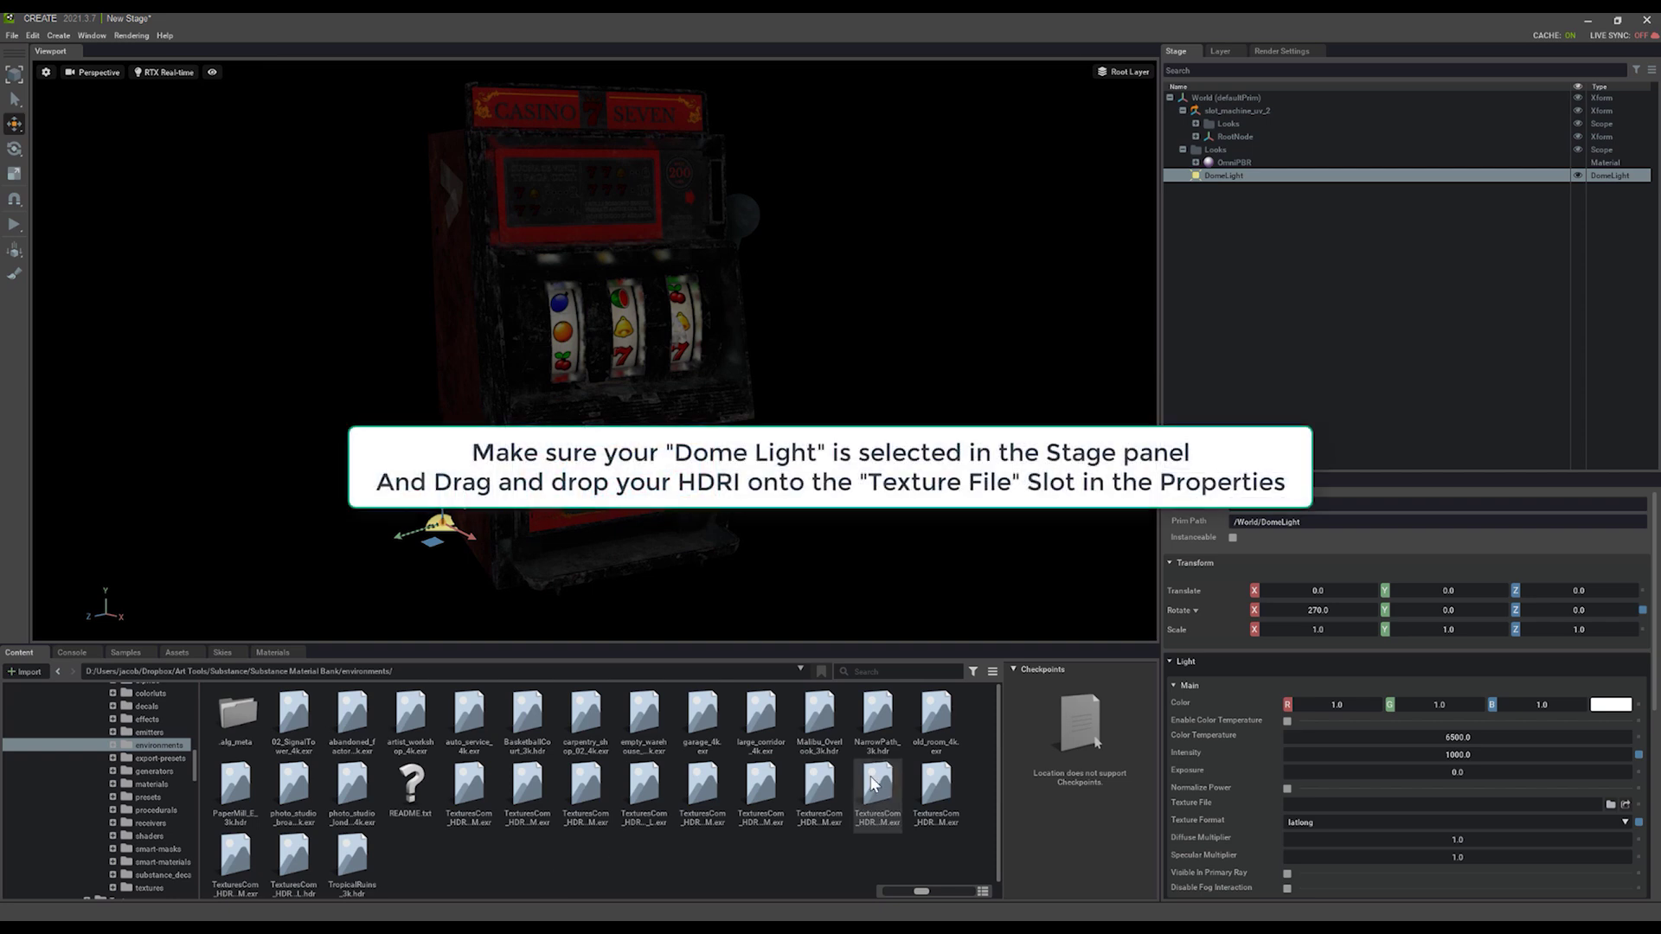
pyautogui.moveTo(897, 758); pyautogui.dragTo(1390, 823)
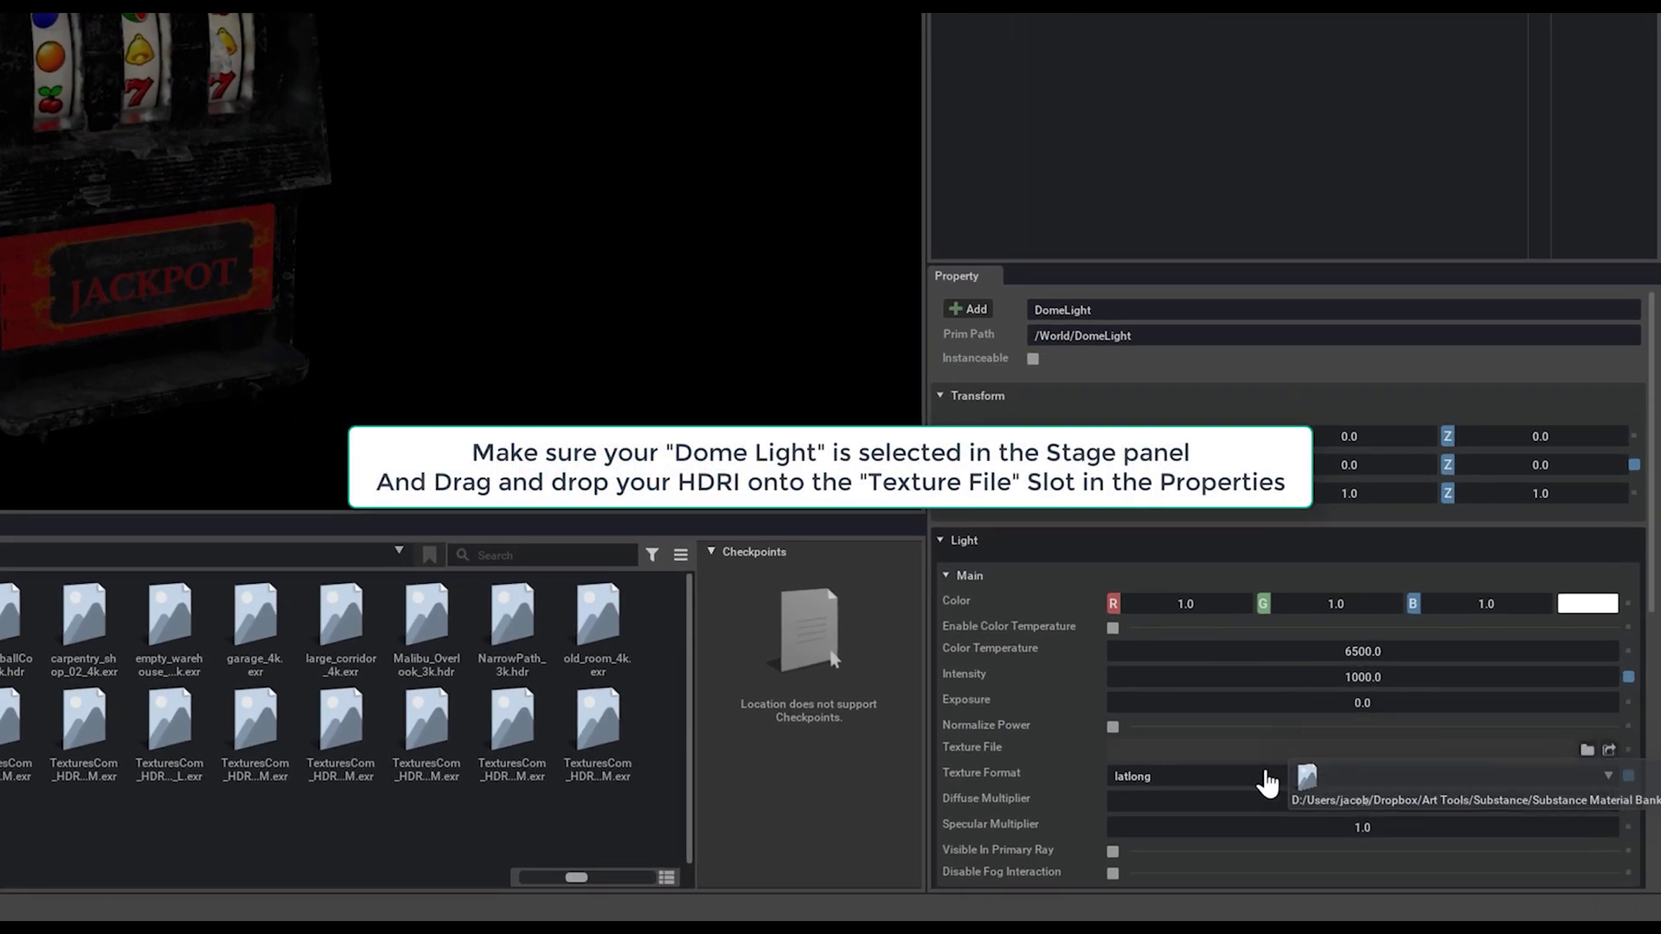
pyautogui.moveTo(1265, 771); pyautogui.dragTo(1282, 757)
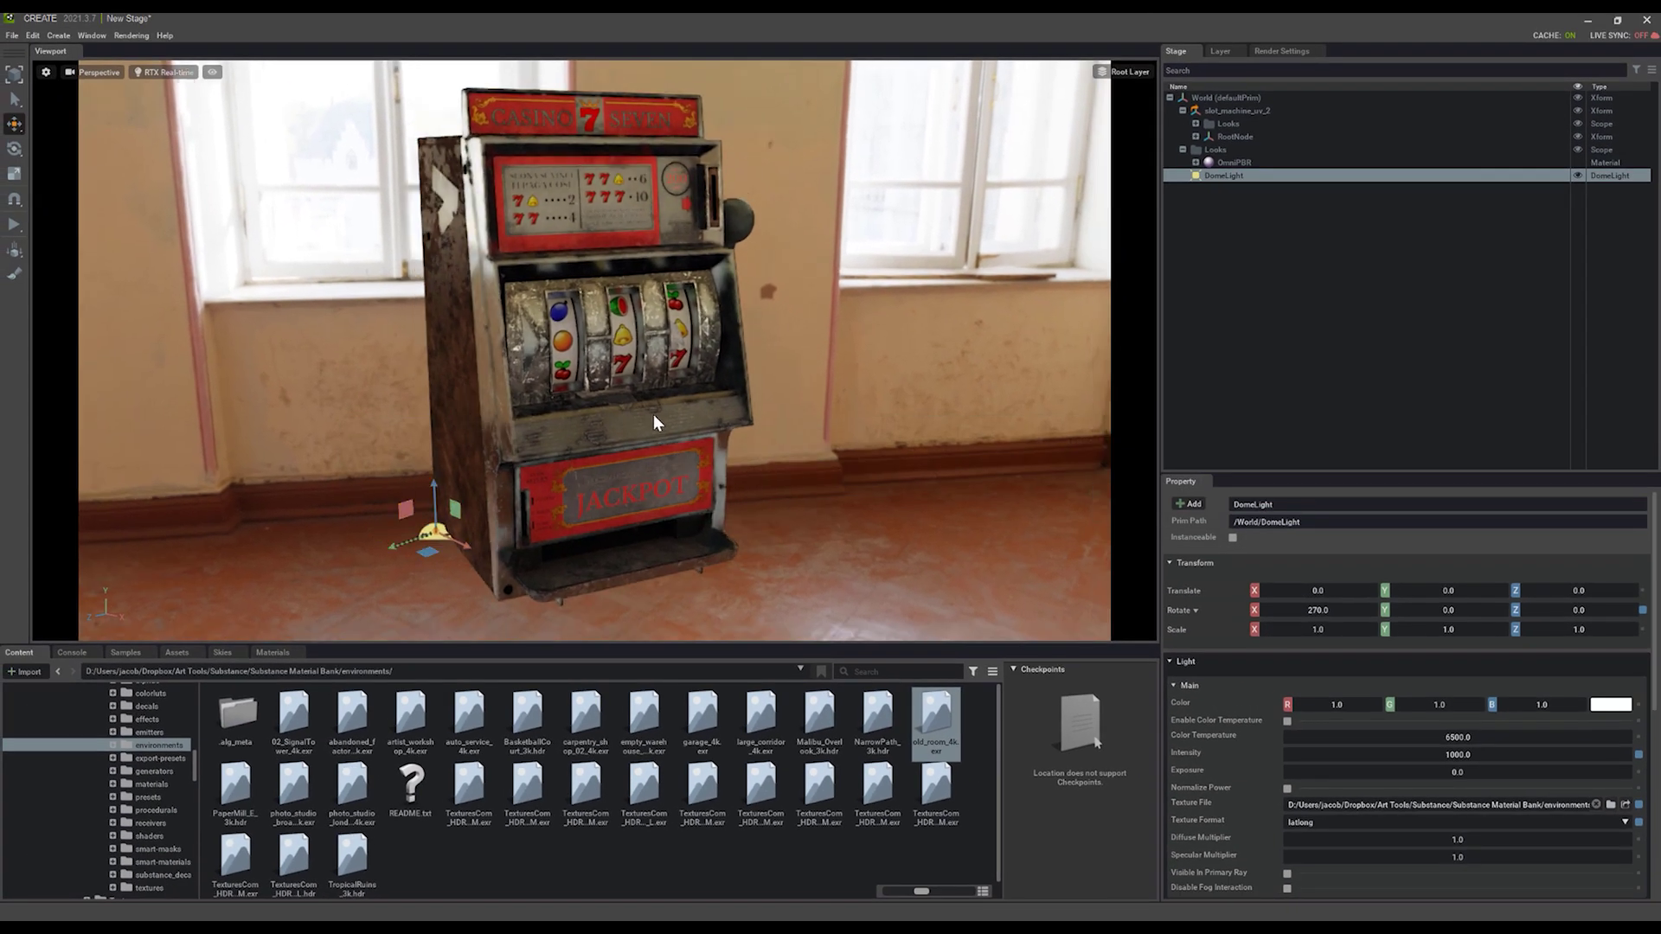
pyautogui.keyDown('alt'); pyautogui.moveTo(581, 383); pyautogui.dragTo(717, 664); pyautogui.keyUp('alt')
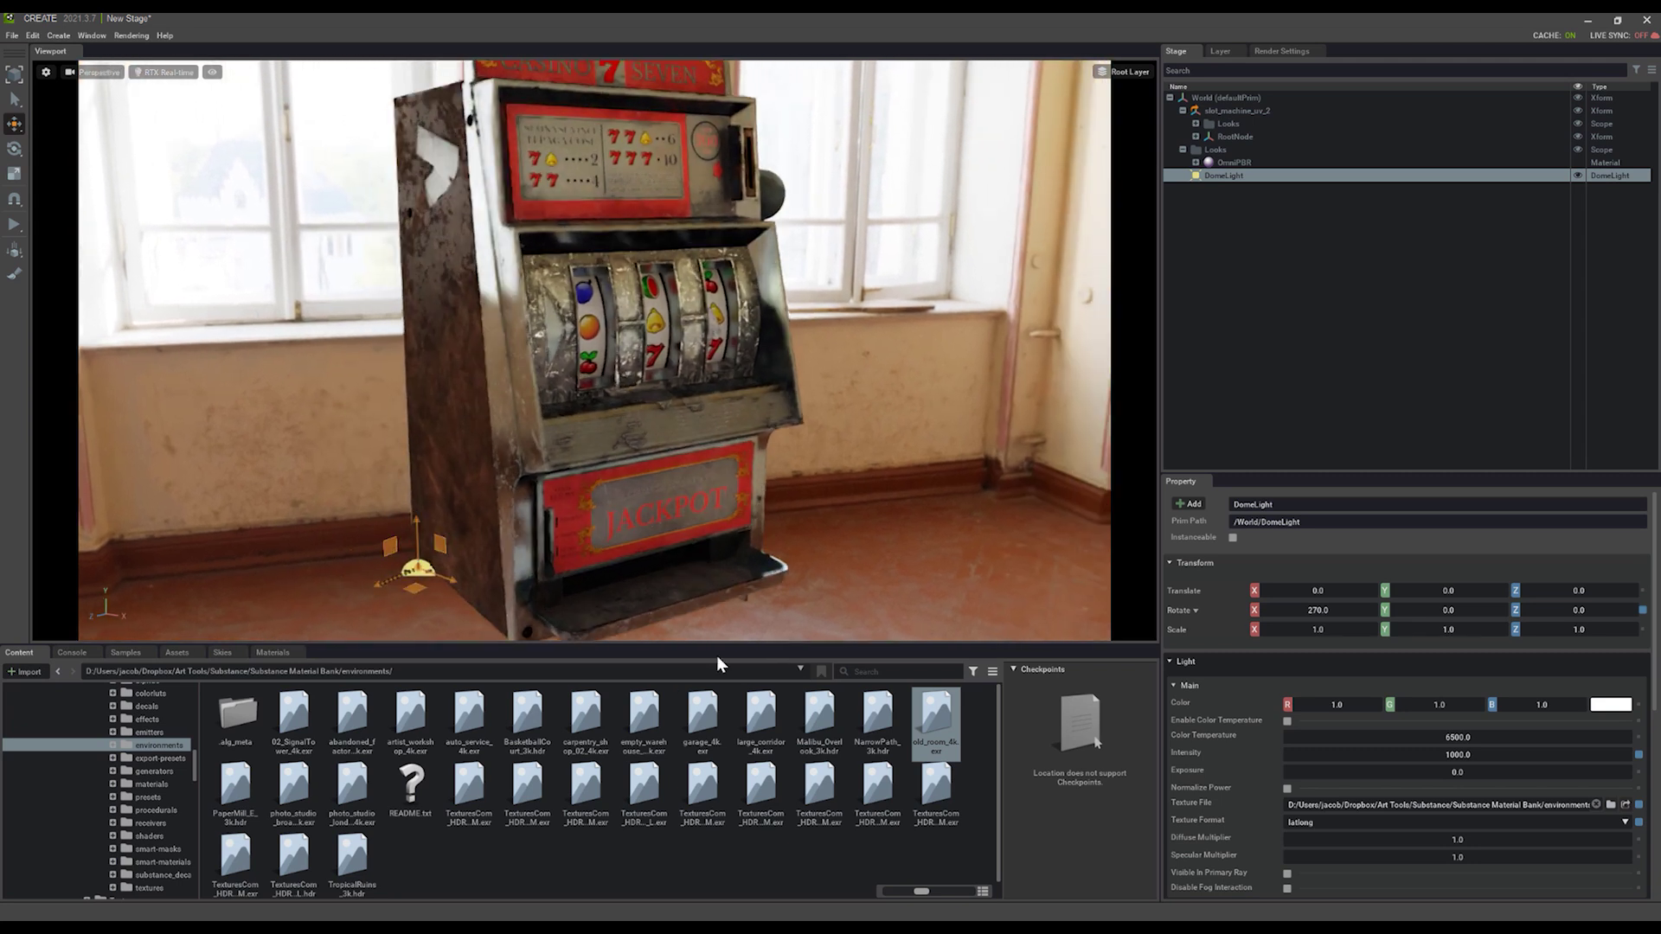
pyautogui.scroll(2, 647, 407)
pyautogui.moveTo(646, 407); pyautogui.dragTo(651, 361, button='middle')
pyautogui.keyDown('alt'); pyautogui.moveTo(651, 361); pyautogui.dragTo(685, 360); pyautogui.keyUp('alt')
pyautogui.scroll(-3, 651, 394)
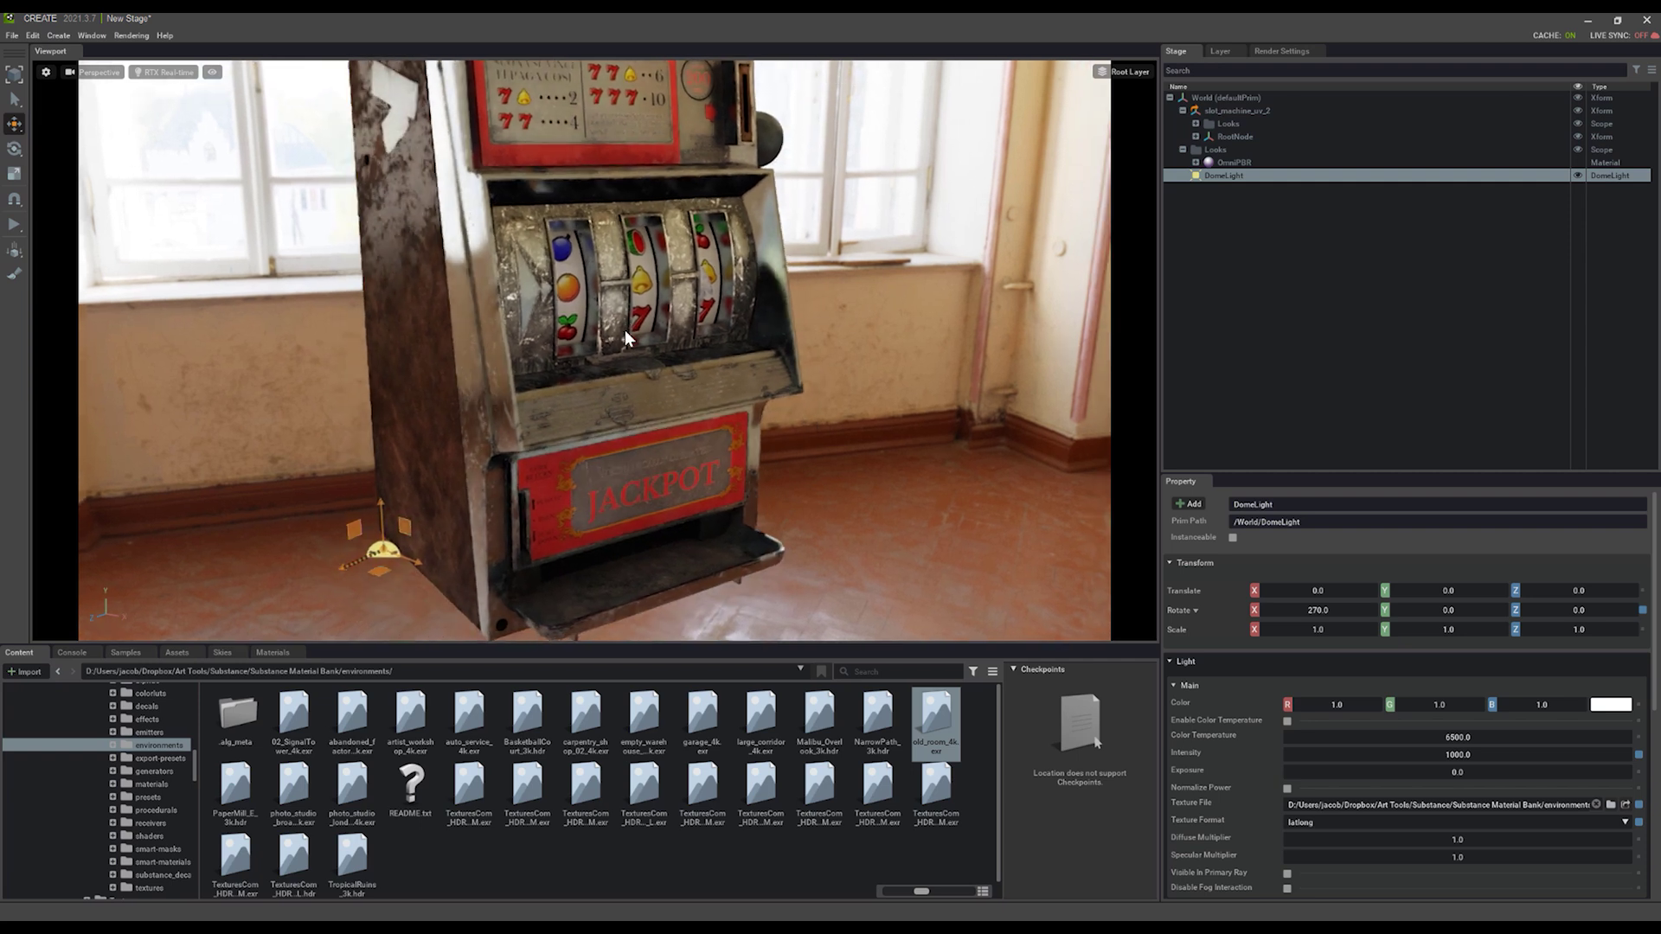
# Show the render settings and preview the slot machine with the RTX Path-Traced renderer
pyautogui.click(1277, 52)
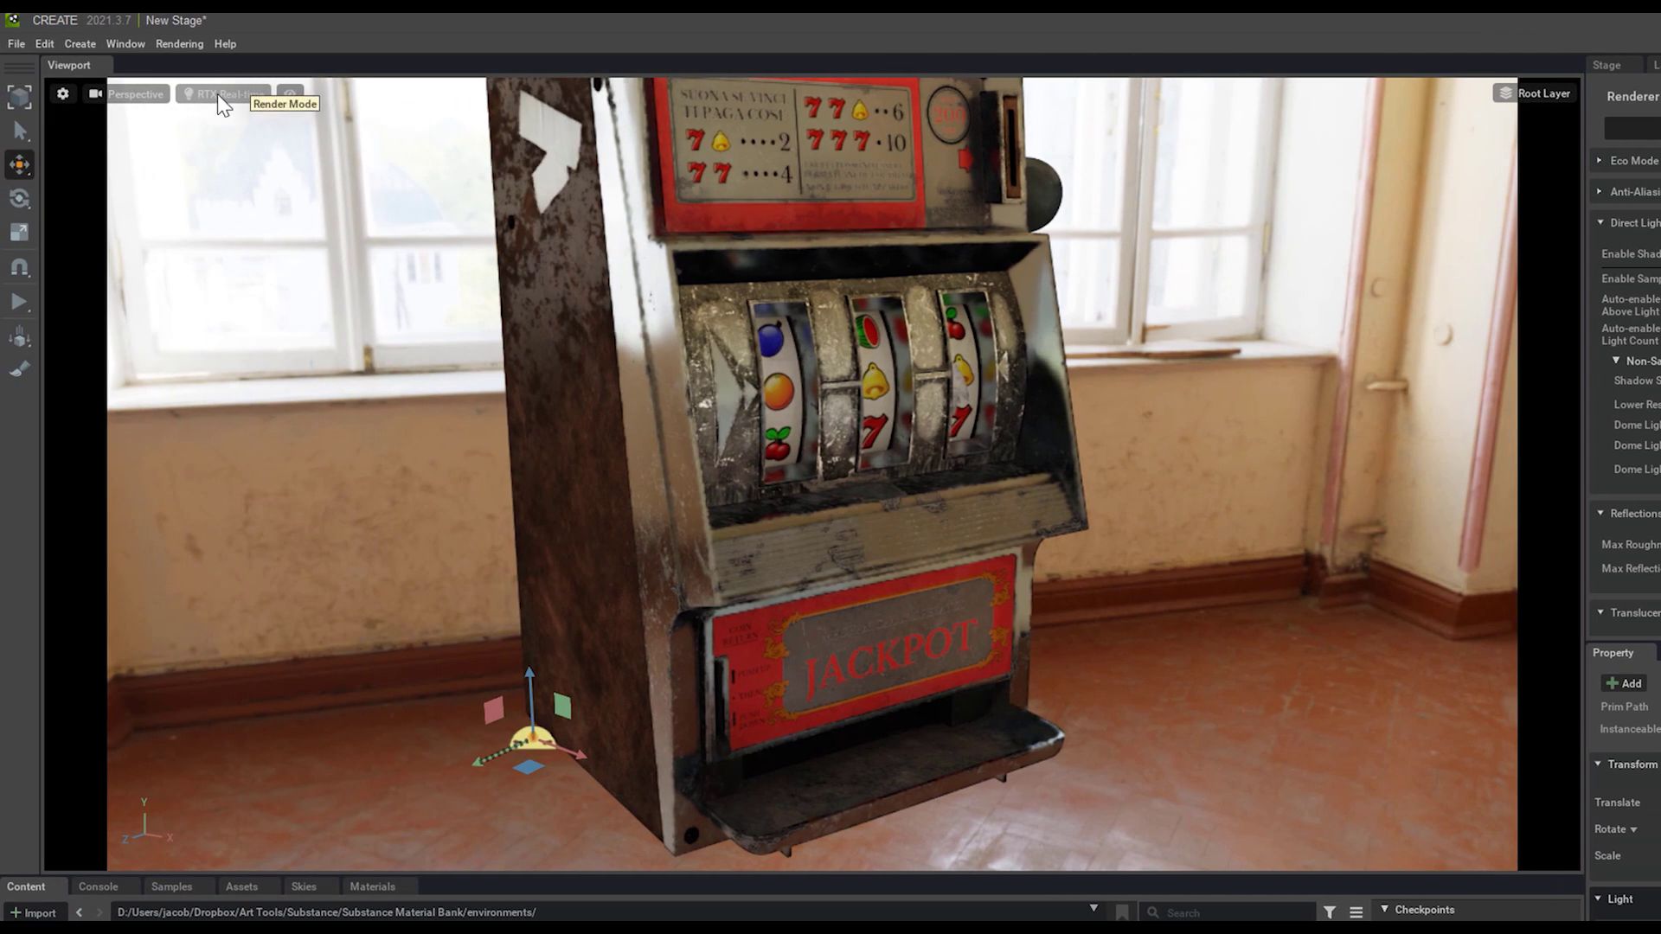
pyautogui.click(224, 97)
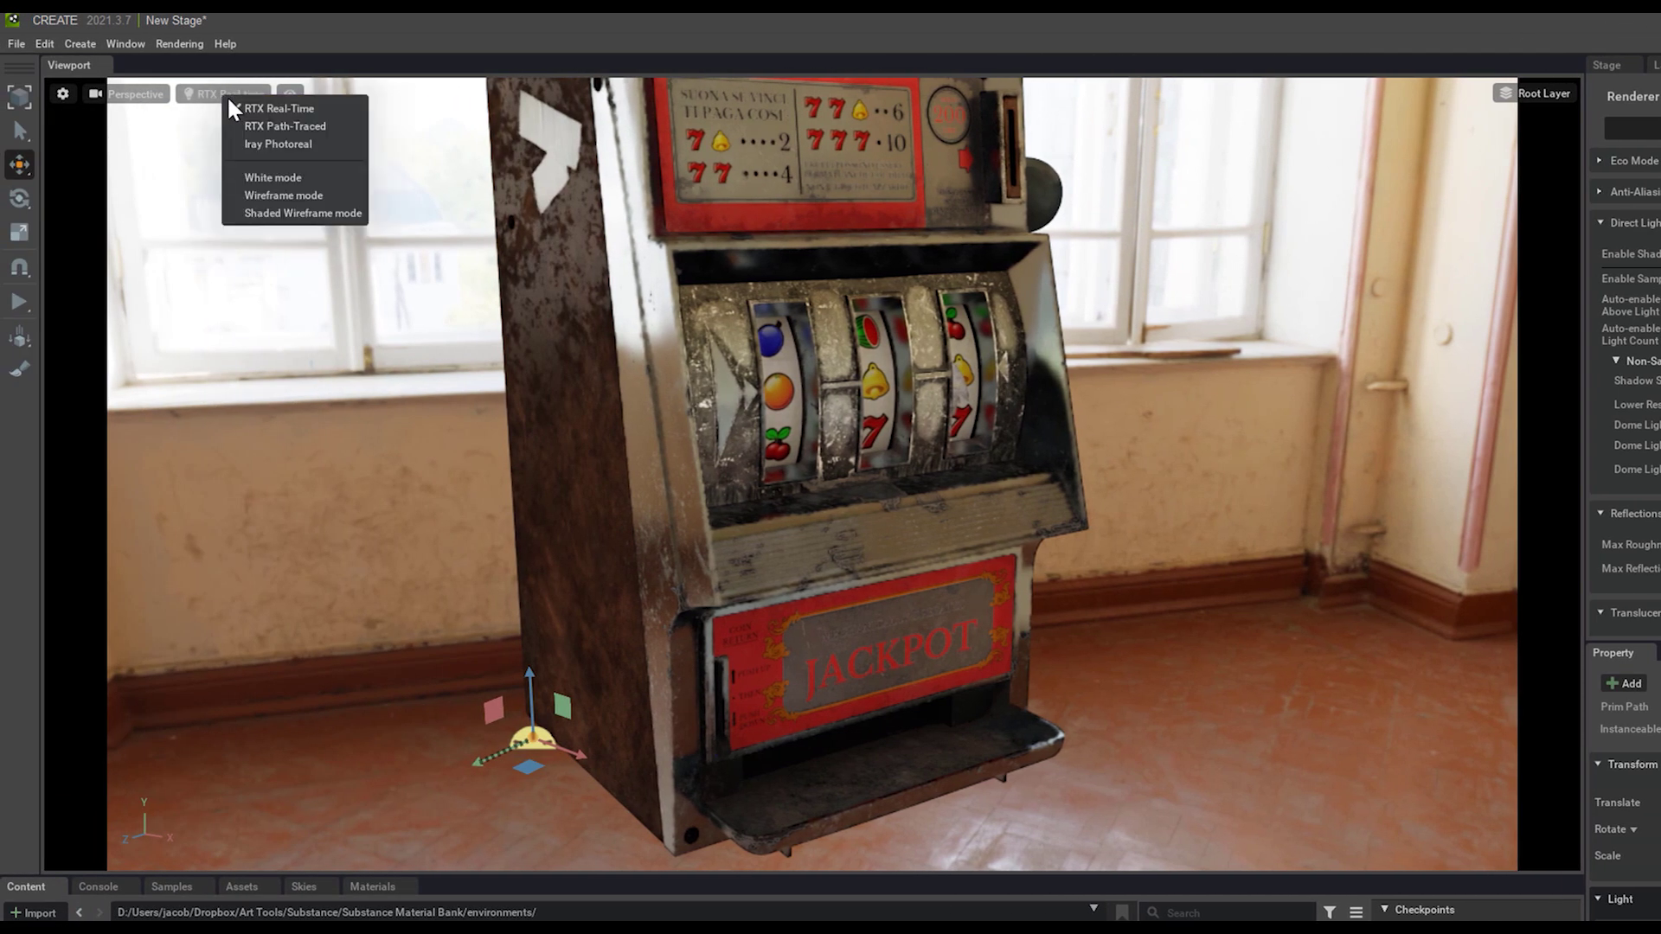
pyautogui.click(268, 127)
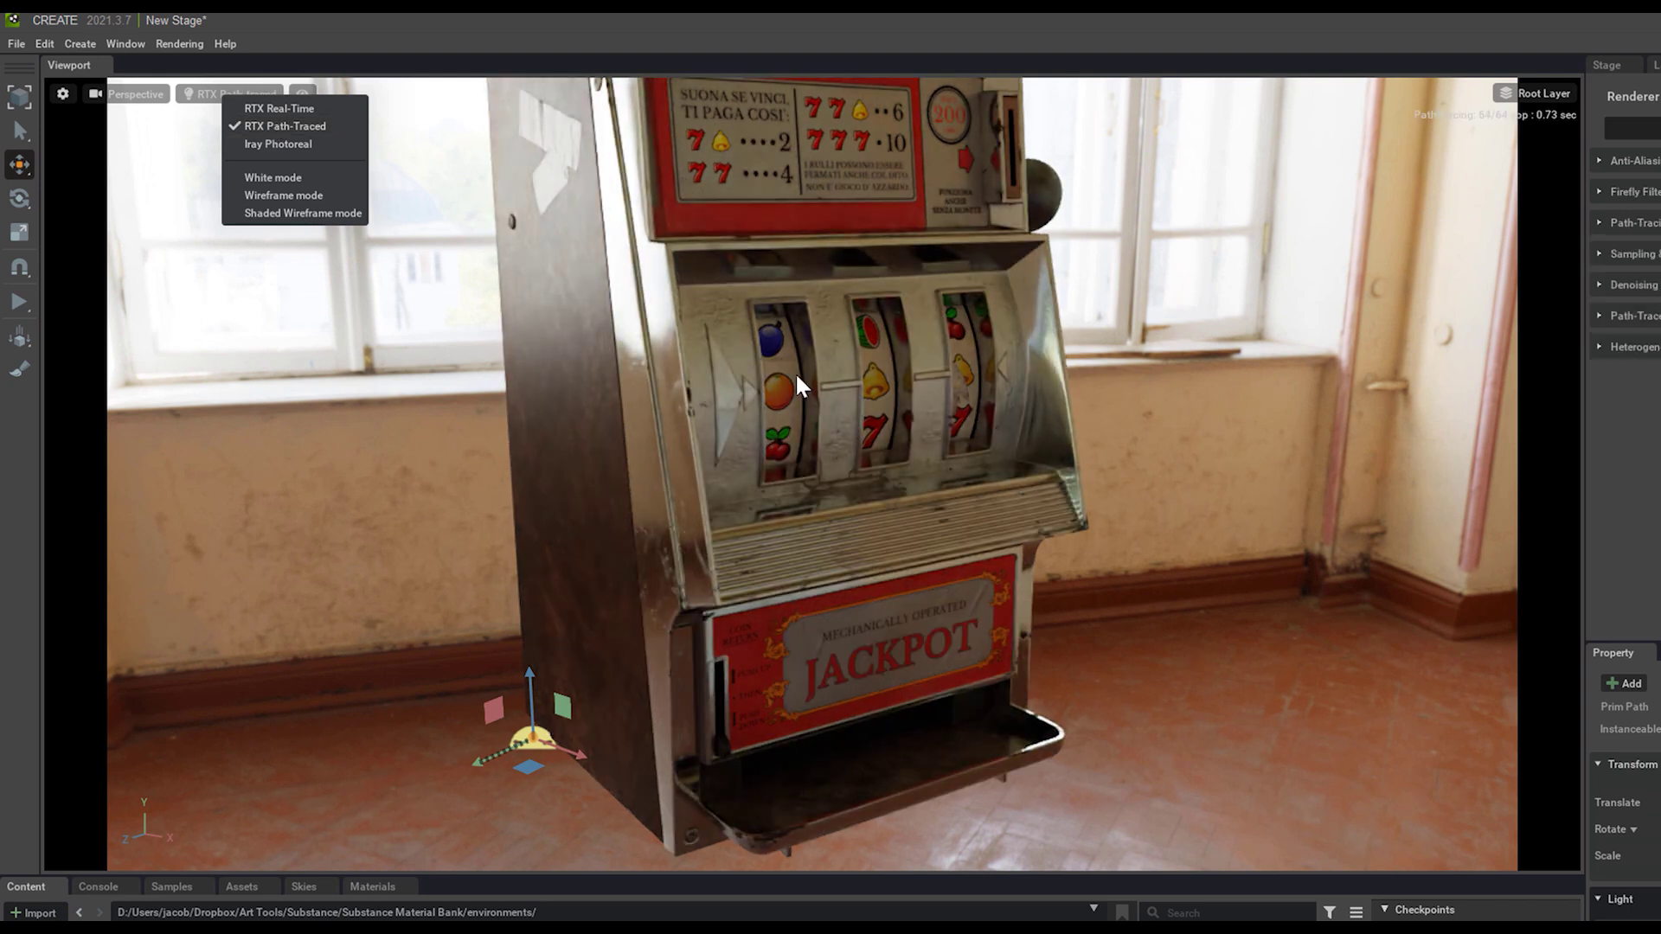
pyautogui.click(797, 377)
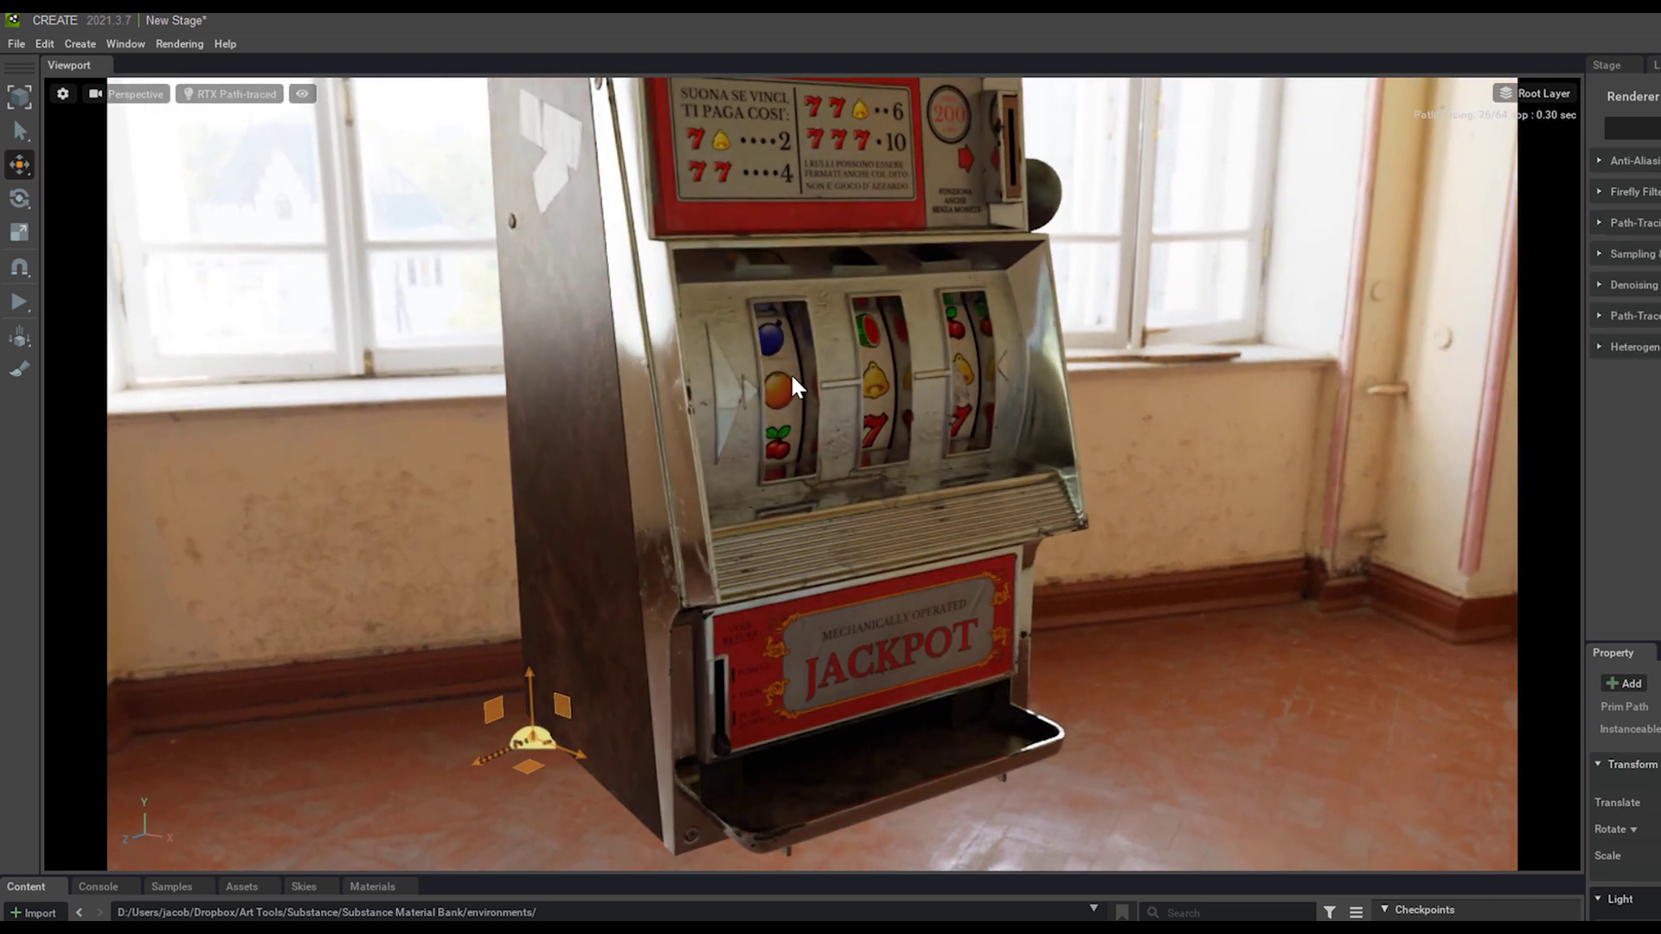
pyautogui.moveTo(792, 355); pyautogui.dragTo(782, 371, button='middle')
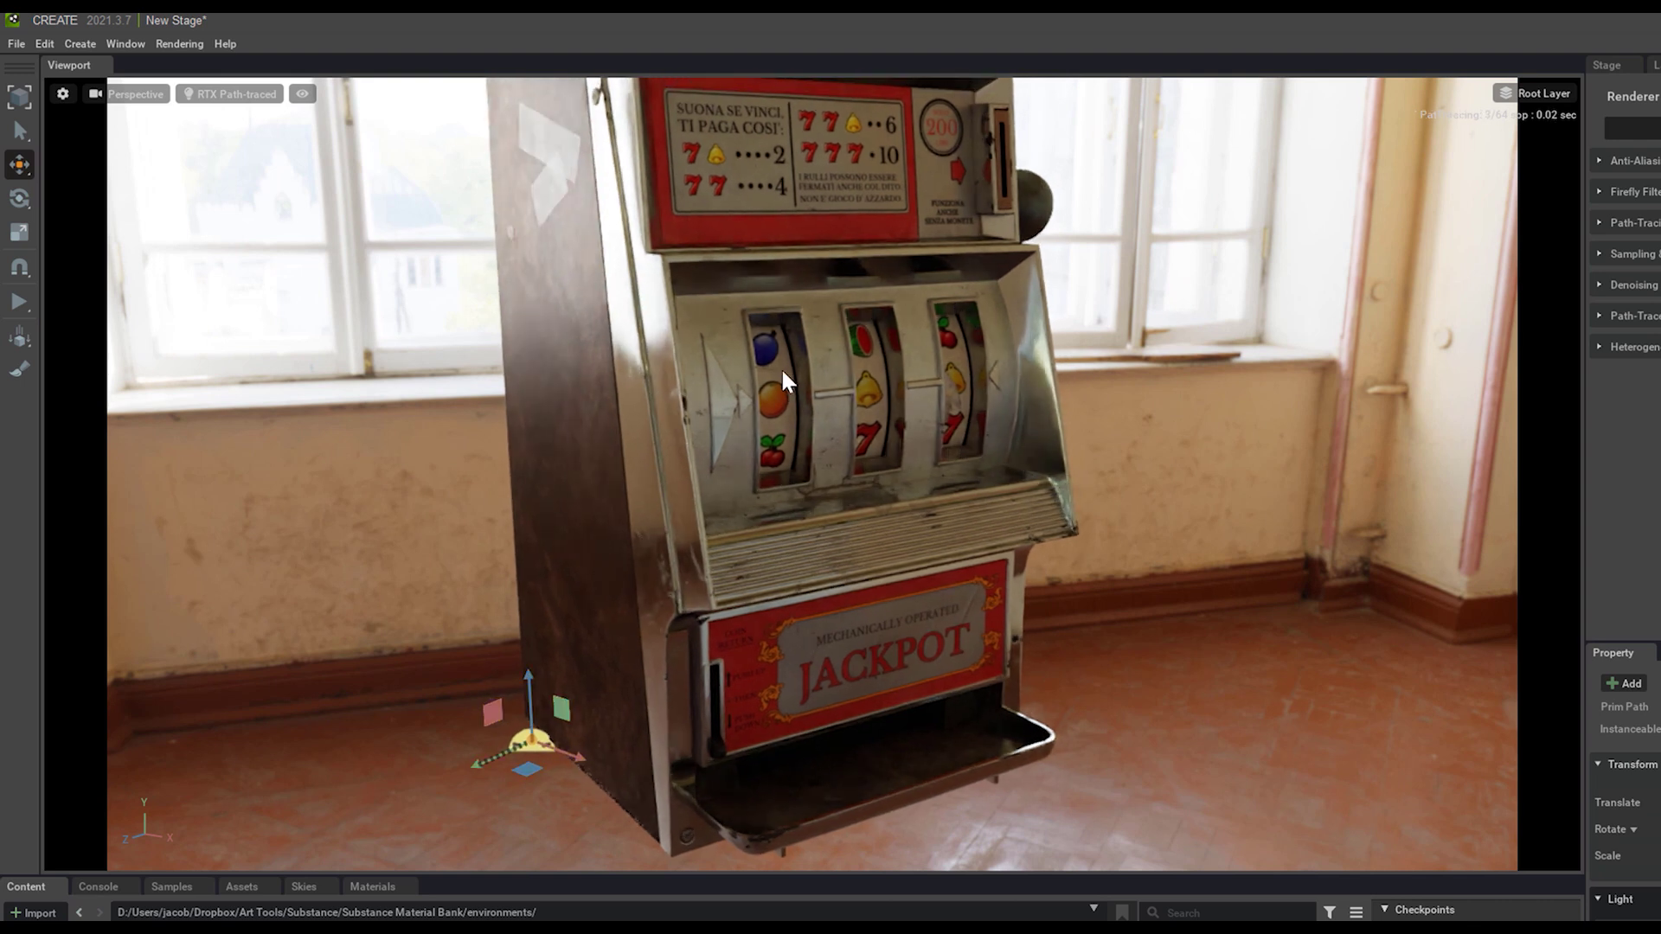
pyautogui.keyDown('alt'); pyautogui.moveTo(780, 366); pyautogui.dragTo(780, 381); pyautogui.keyUp('alt')
# Switch the renderer back to RTX Real-Time and raise the reflections' Max Roughness to 0.97
pyautogui.click(221, 95)
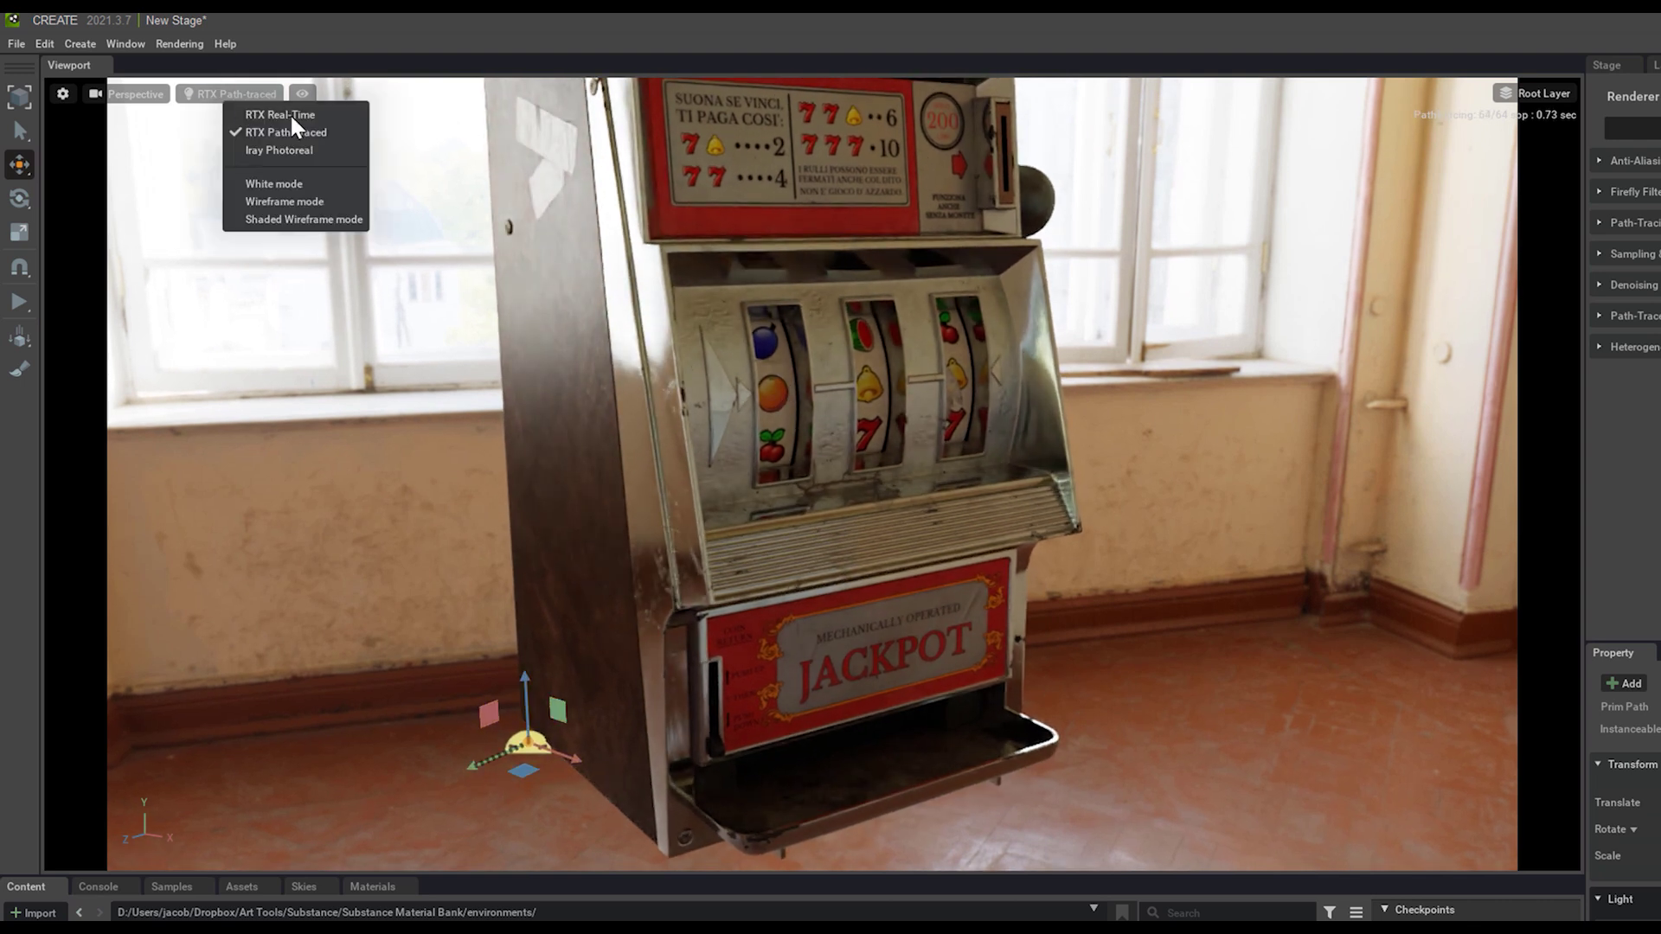
pyautogui.click(278, 115)
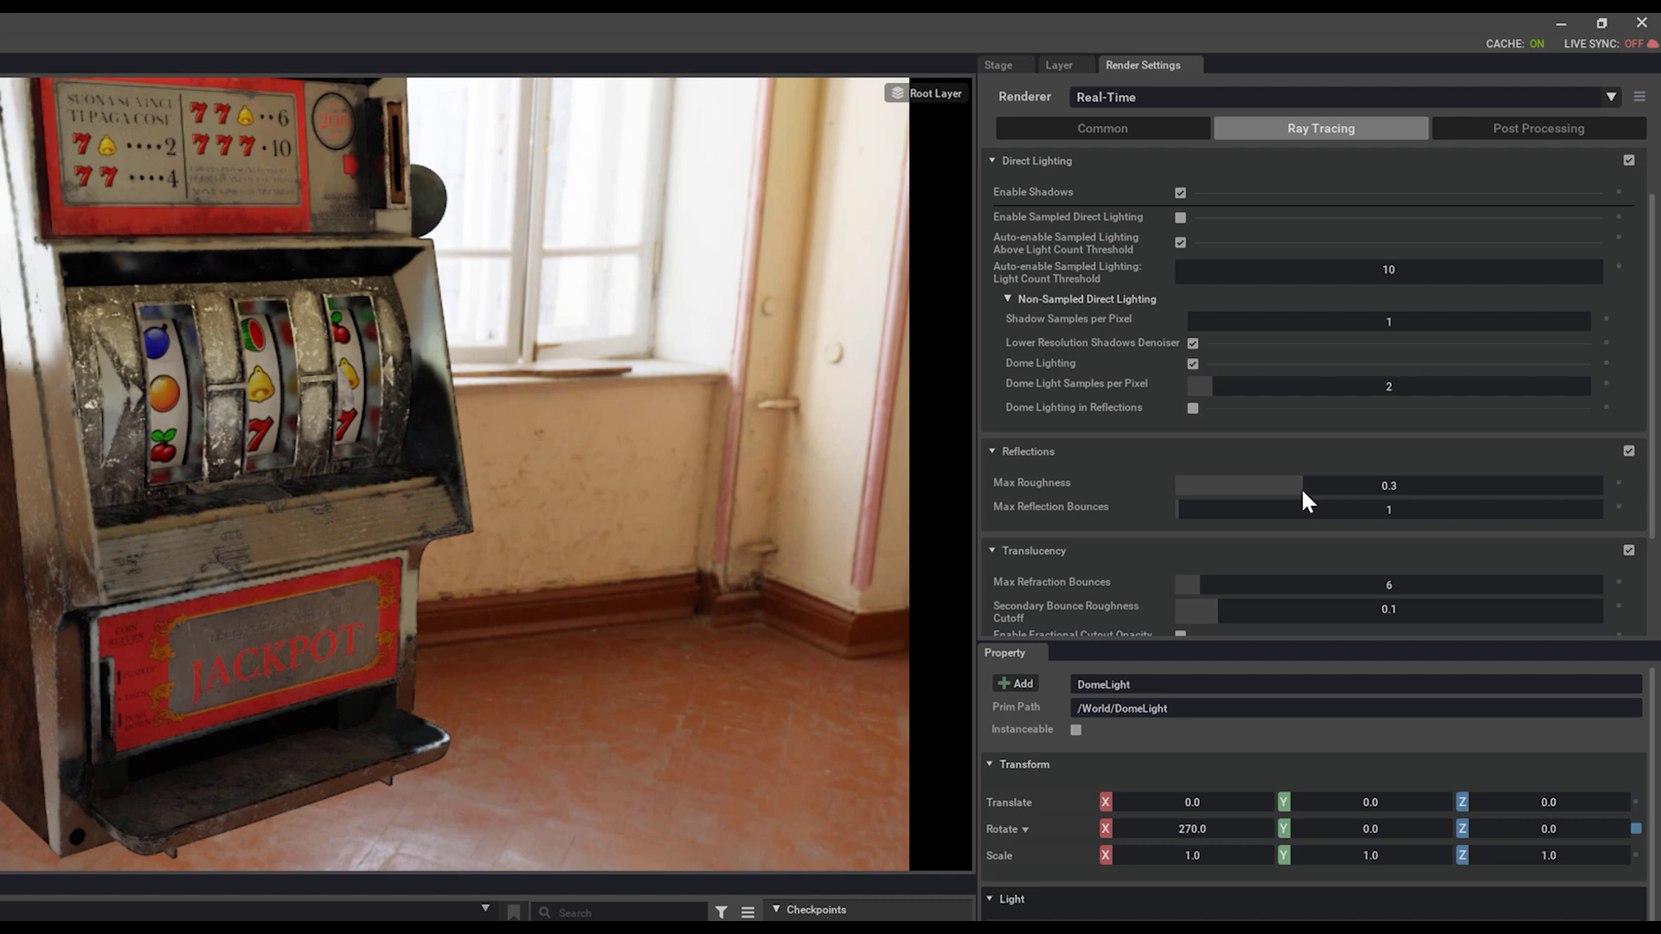
pyautogui.moveTo(1301, 486); pyautogui.dragTo(1588, 510)
pyautogui.keyDown('alt'); pyautogui.moveTo(352, 436); pyautogui.dragTo(396, 440); pyautogui.keyUp('alt')
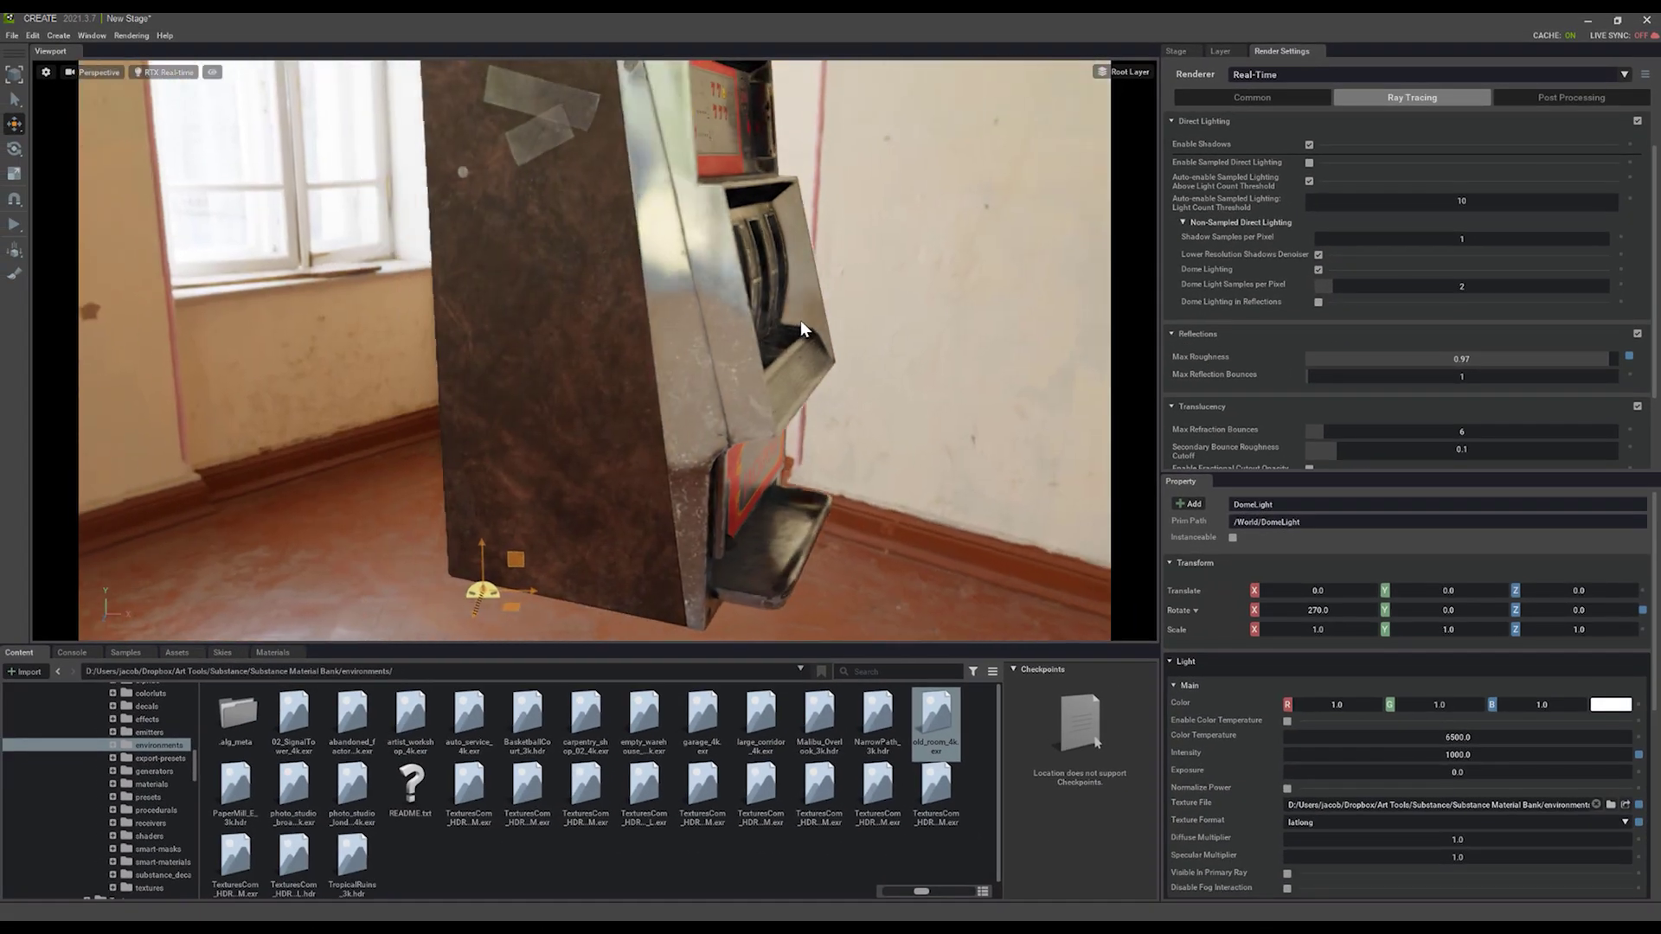
pyautogui.keyDown('alt'); pyautogui.moveTo(735, 326); pyautogui.dragTo(646, 268); pyautogui.keyUp('alt')
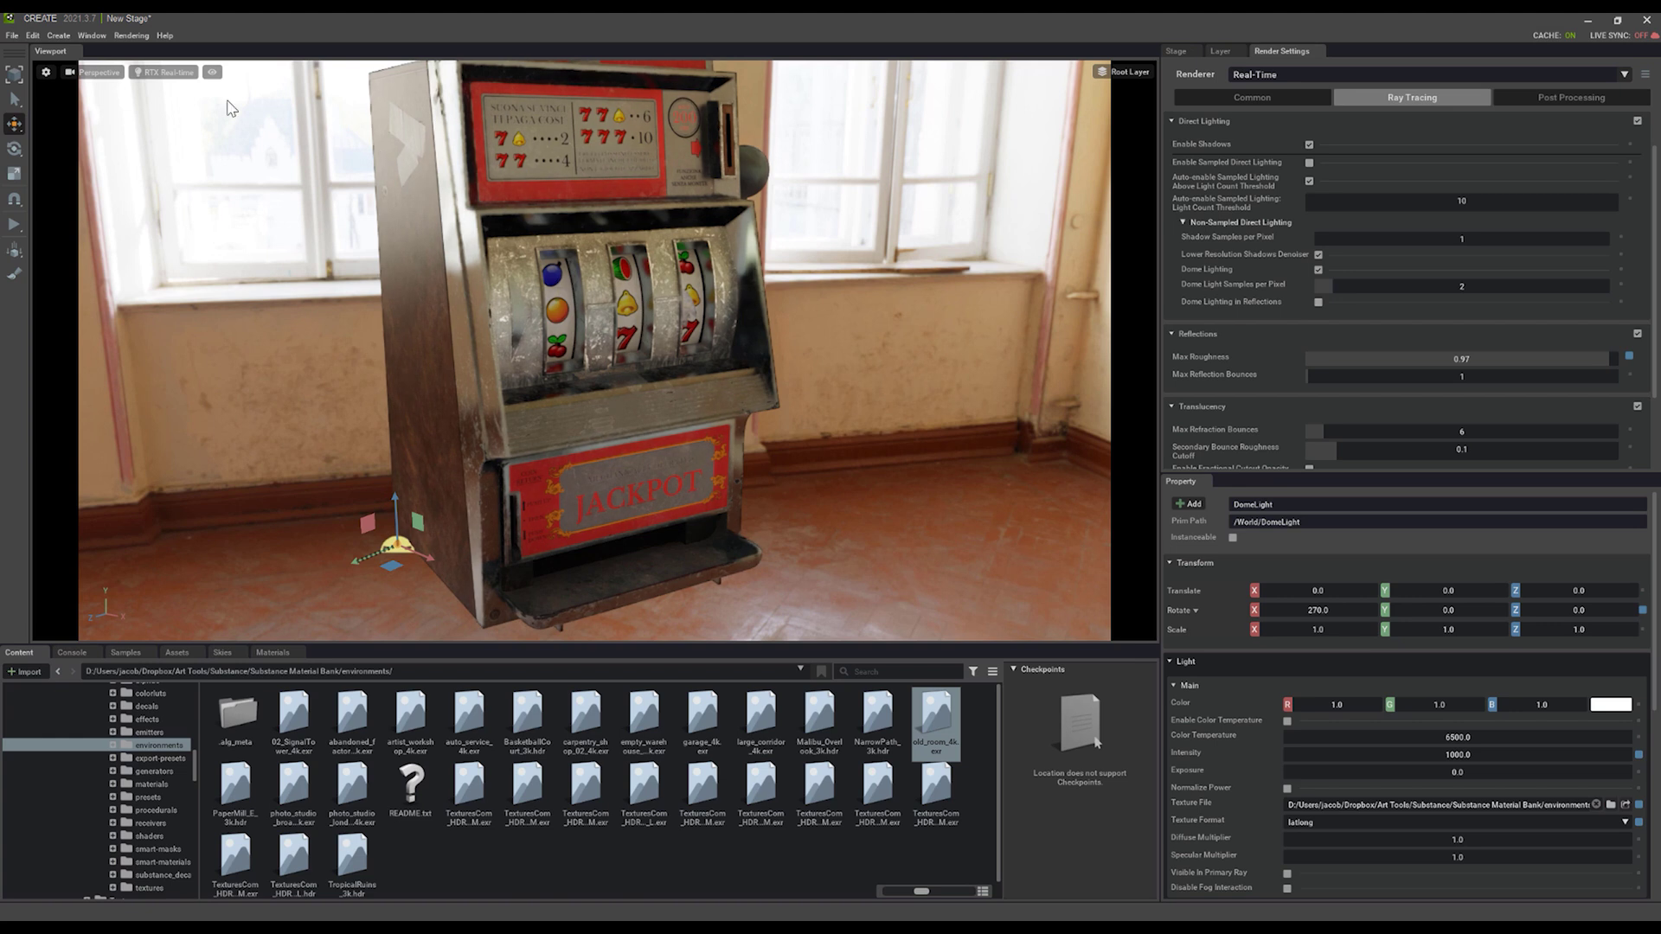
# Switch the renderer to RTX Path-Traced and expand the Path-Tracing settings group
pyautogui.click(168, 78)
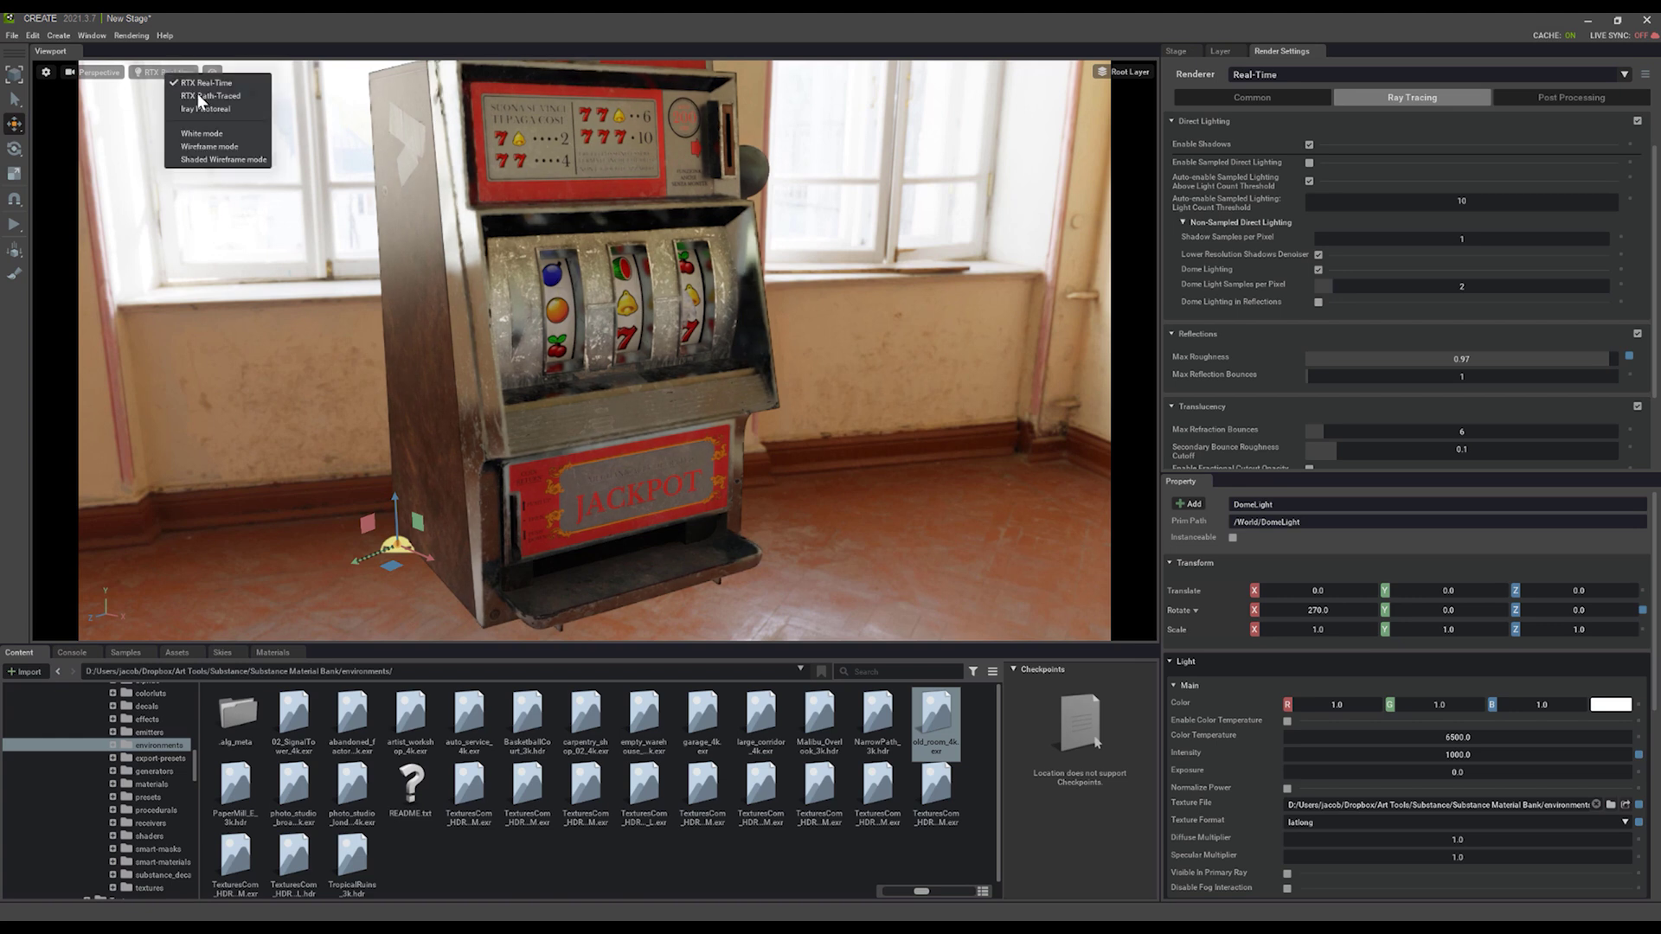
pyautogui.click(200, 96)
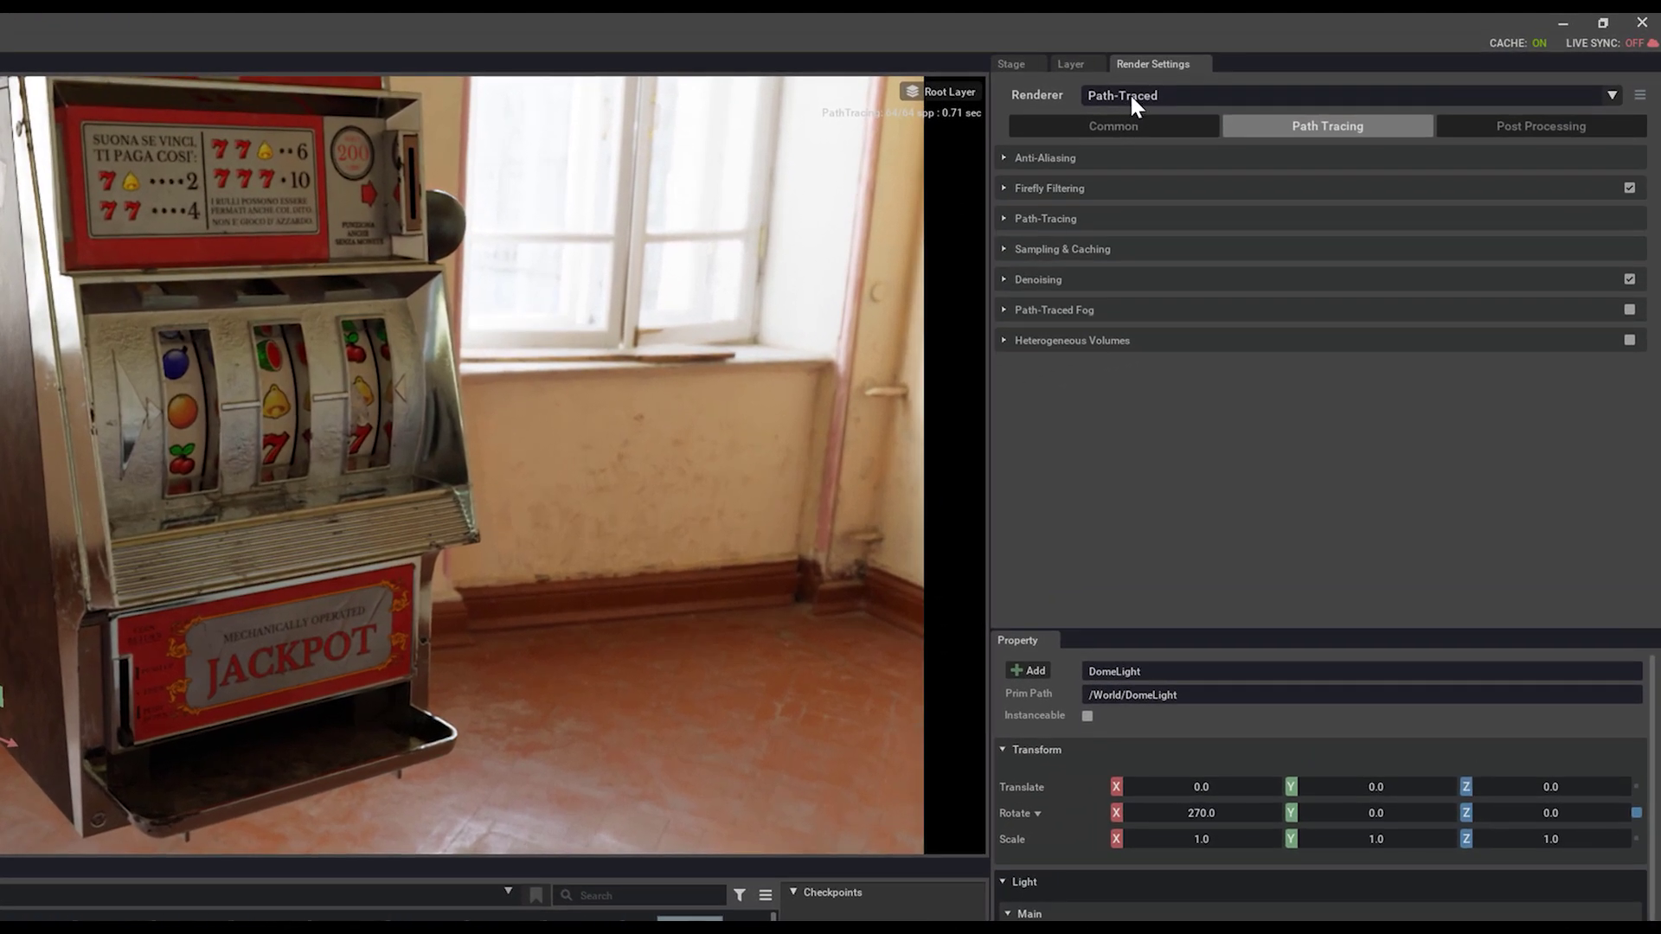
pyautogui.click(1007, 223)
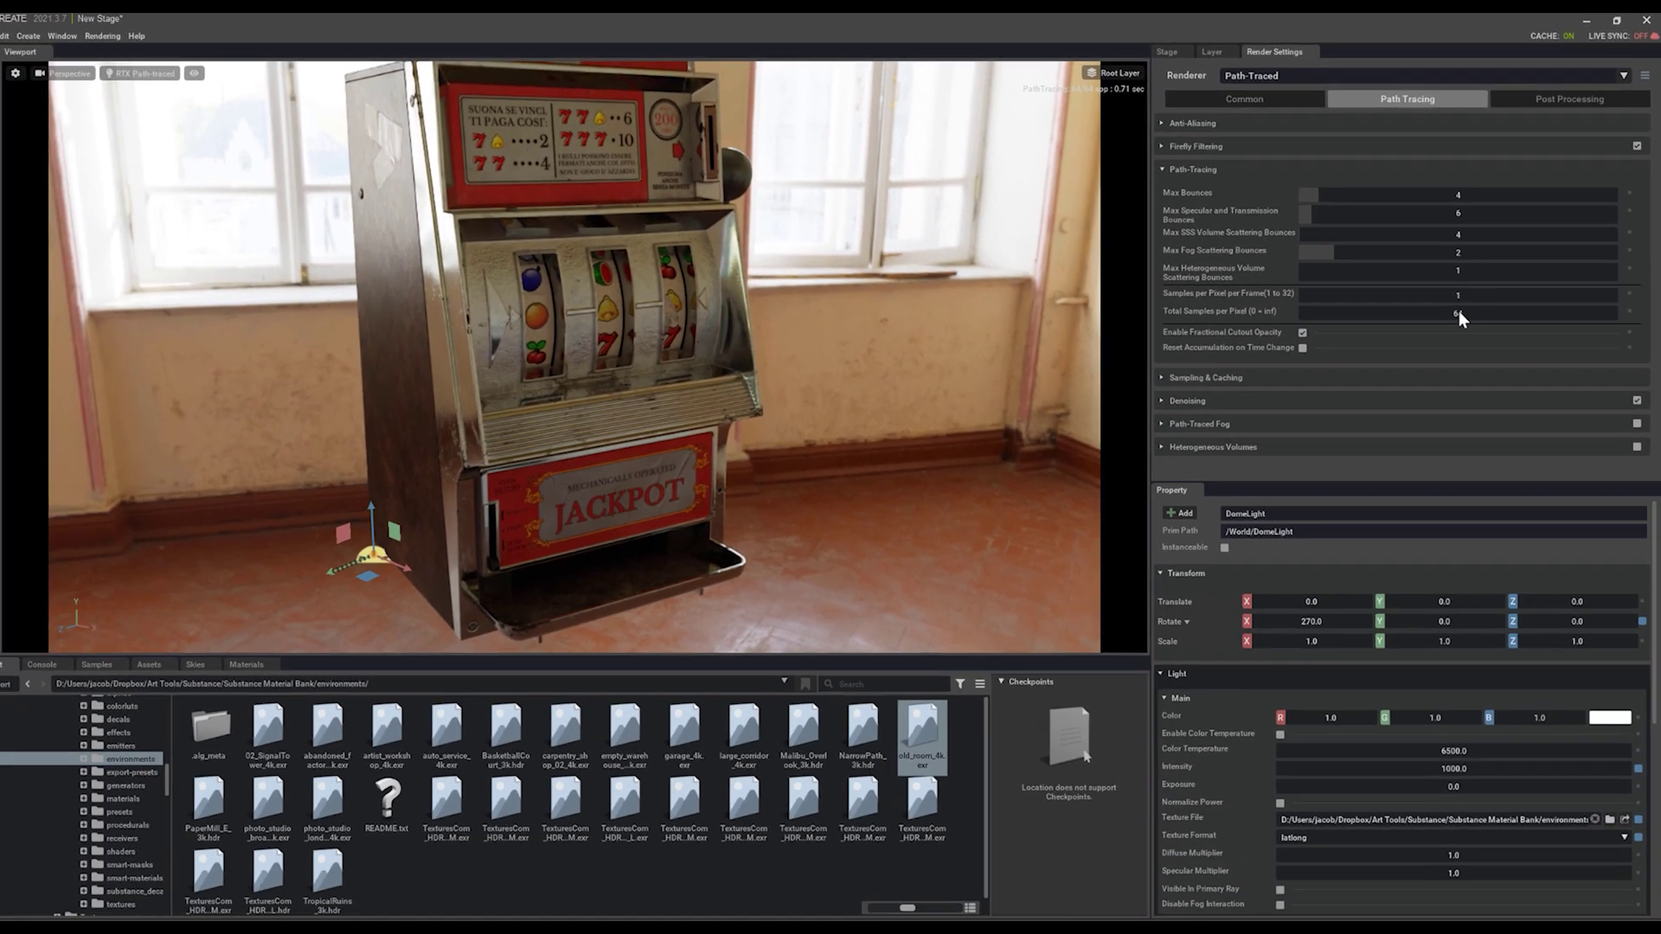
pyautogui.scroll(-3, 663, 268)
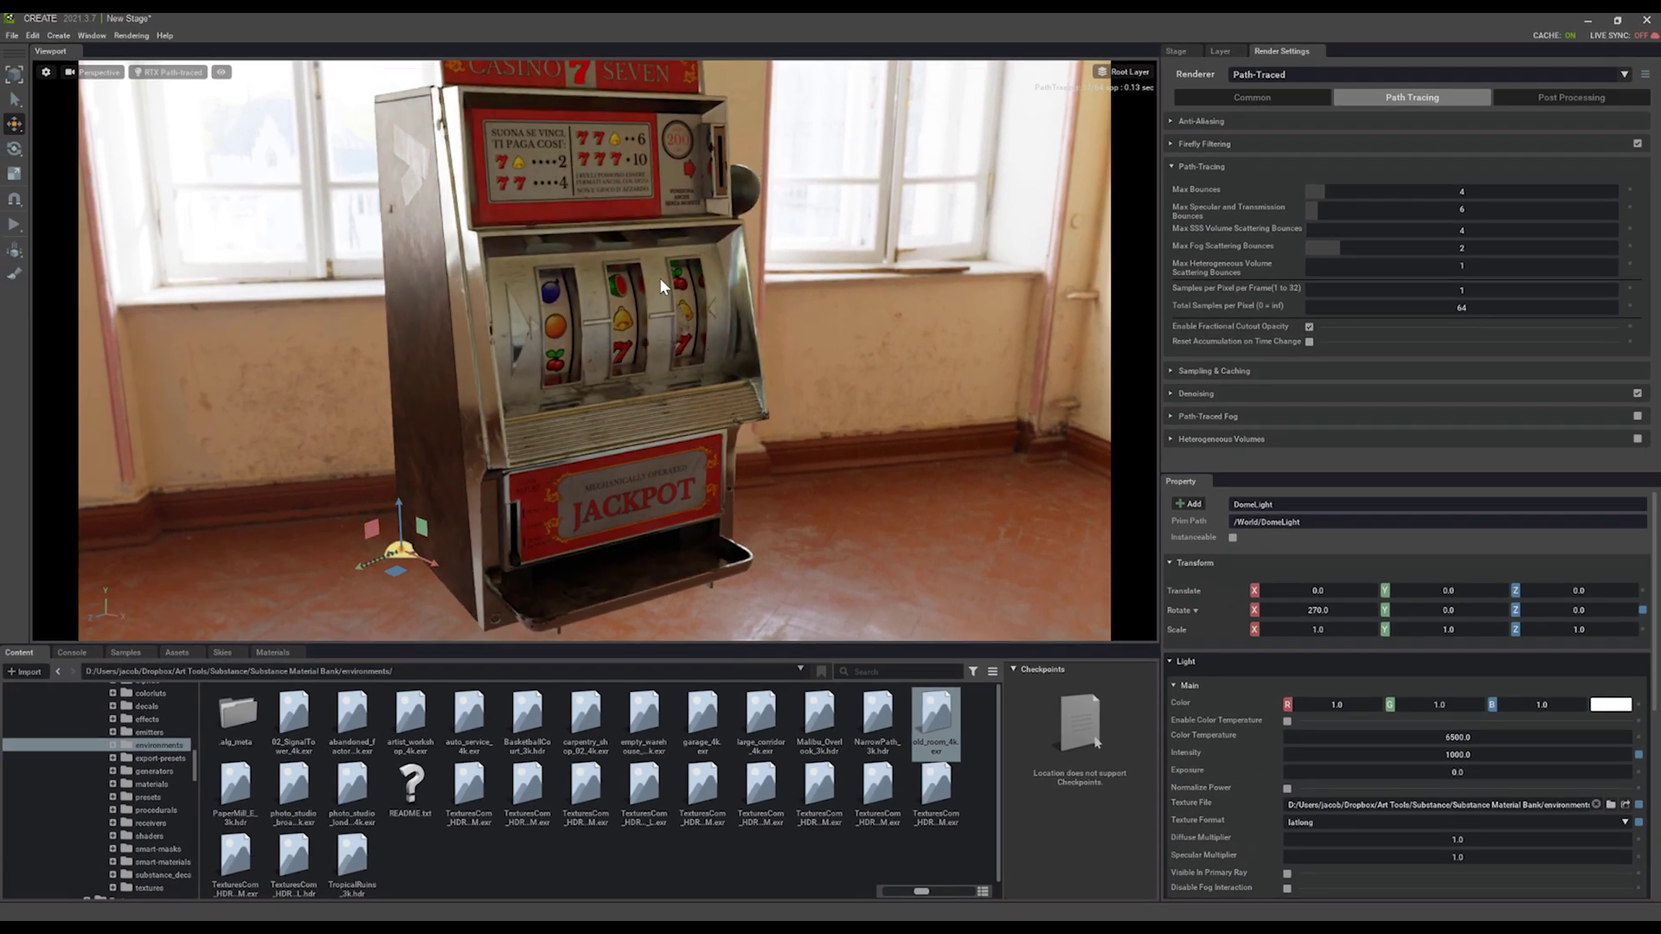
pyautogui.moveTo(659, 278)
pyautogui.keyDown('alt'); pyautogui.mouseDown()
pyautogui.moveTo(389, 277)
pyautogui.moveTo(711, 272)
pyautogui.moveTo(684, 313)
pyautogui.moveTo(681, 268)
pyautogui.moveTo(654, 263)
pyautogui.moveTo(667, 350)
pyautogui.moveTo(610, 471)
pyautogui.mouseUp(); pyautogui.keyUp('alt')
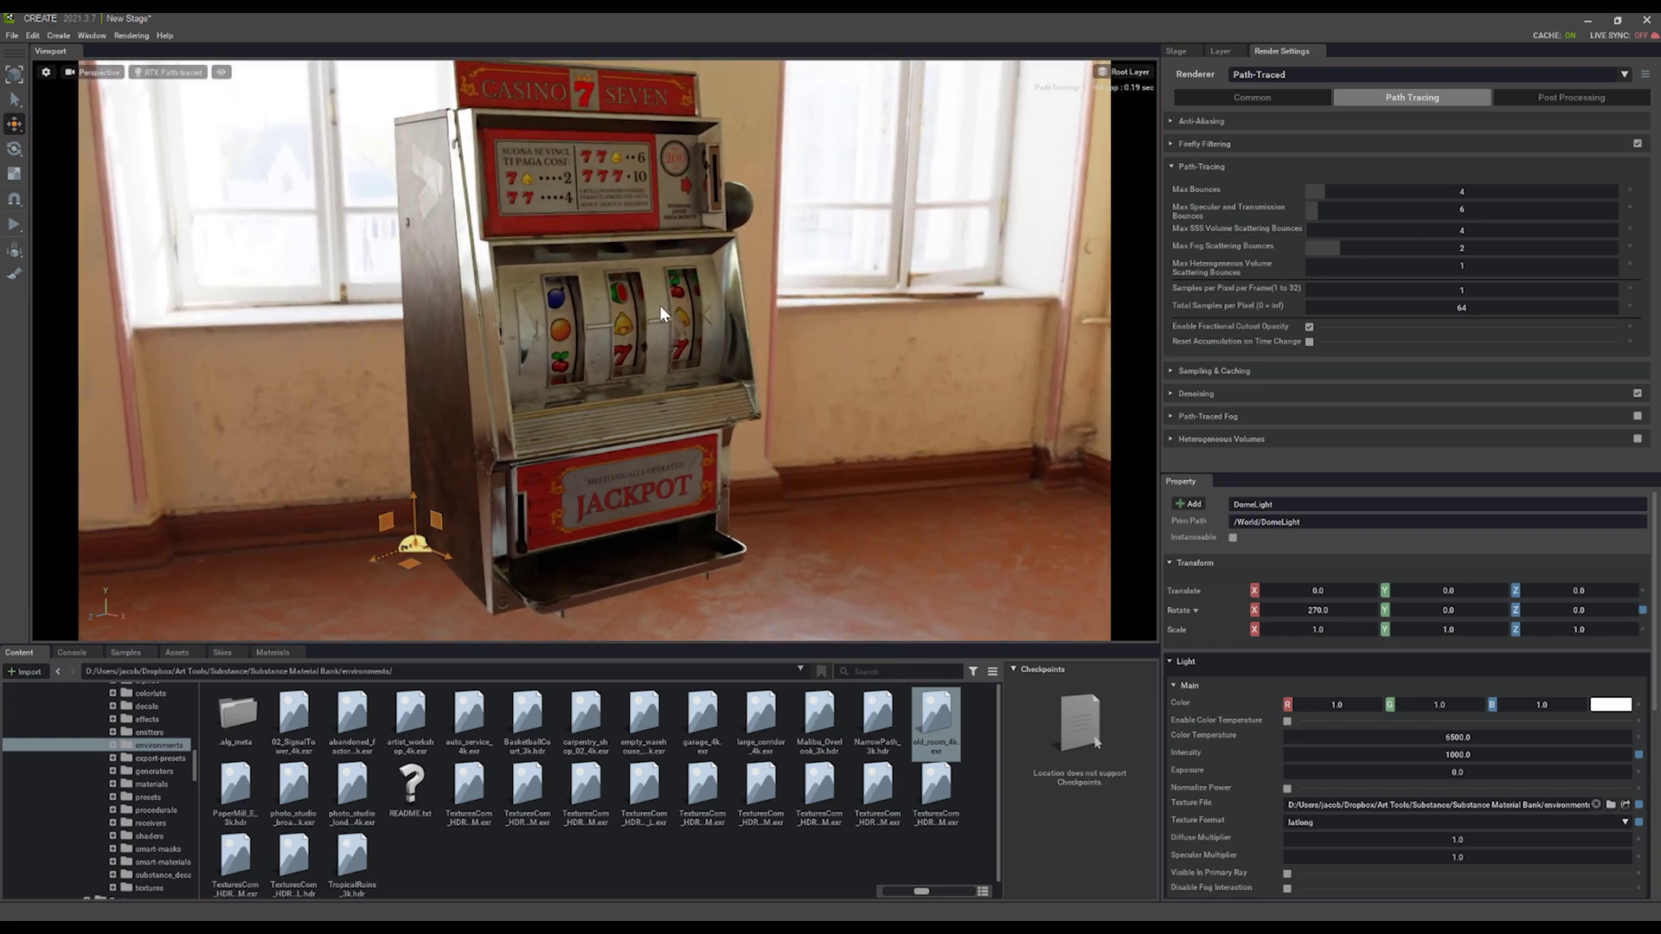
# Return to the stage hierarchy and enable color temperature for the dome light
pyautogui.click(1176, 52)
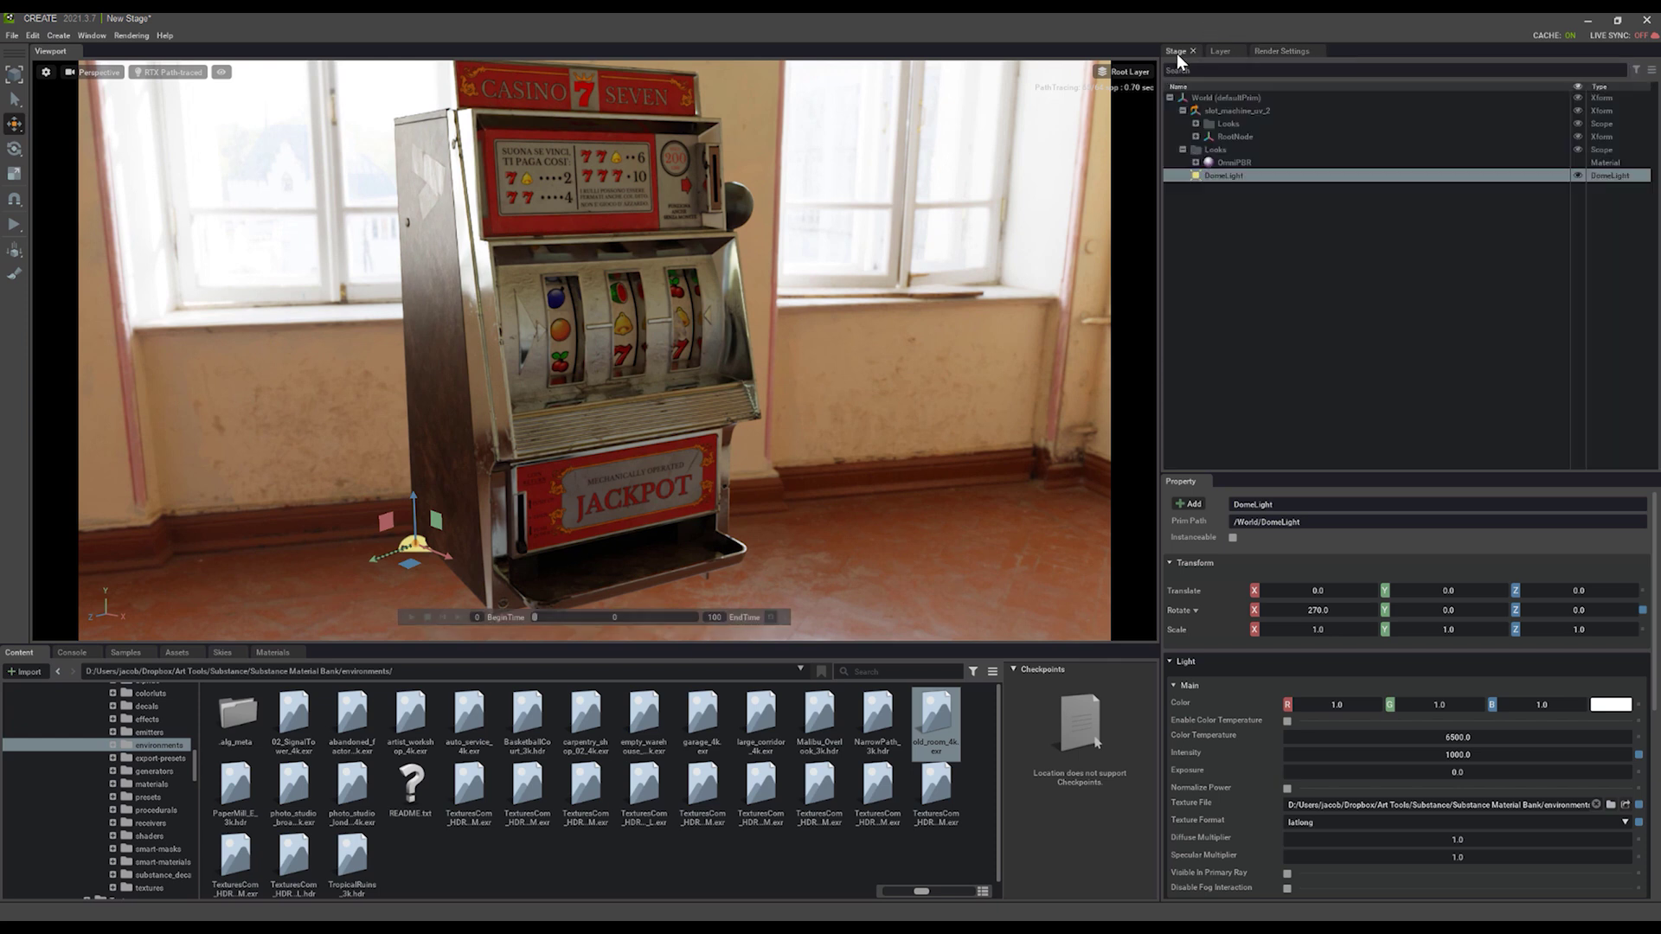
pyautogui.scroll(-2, 1256, 704)
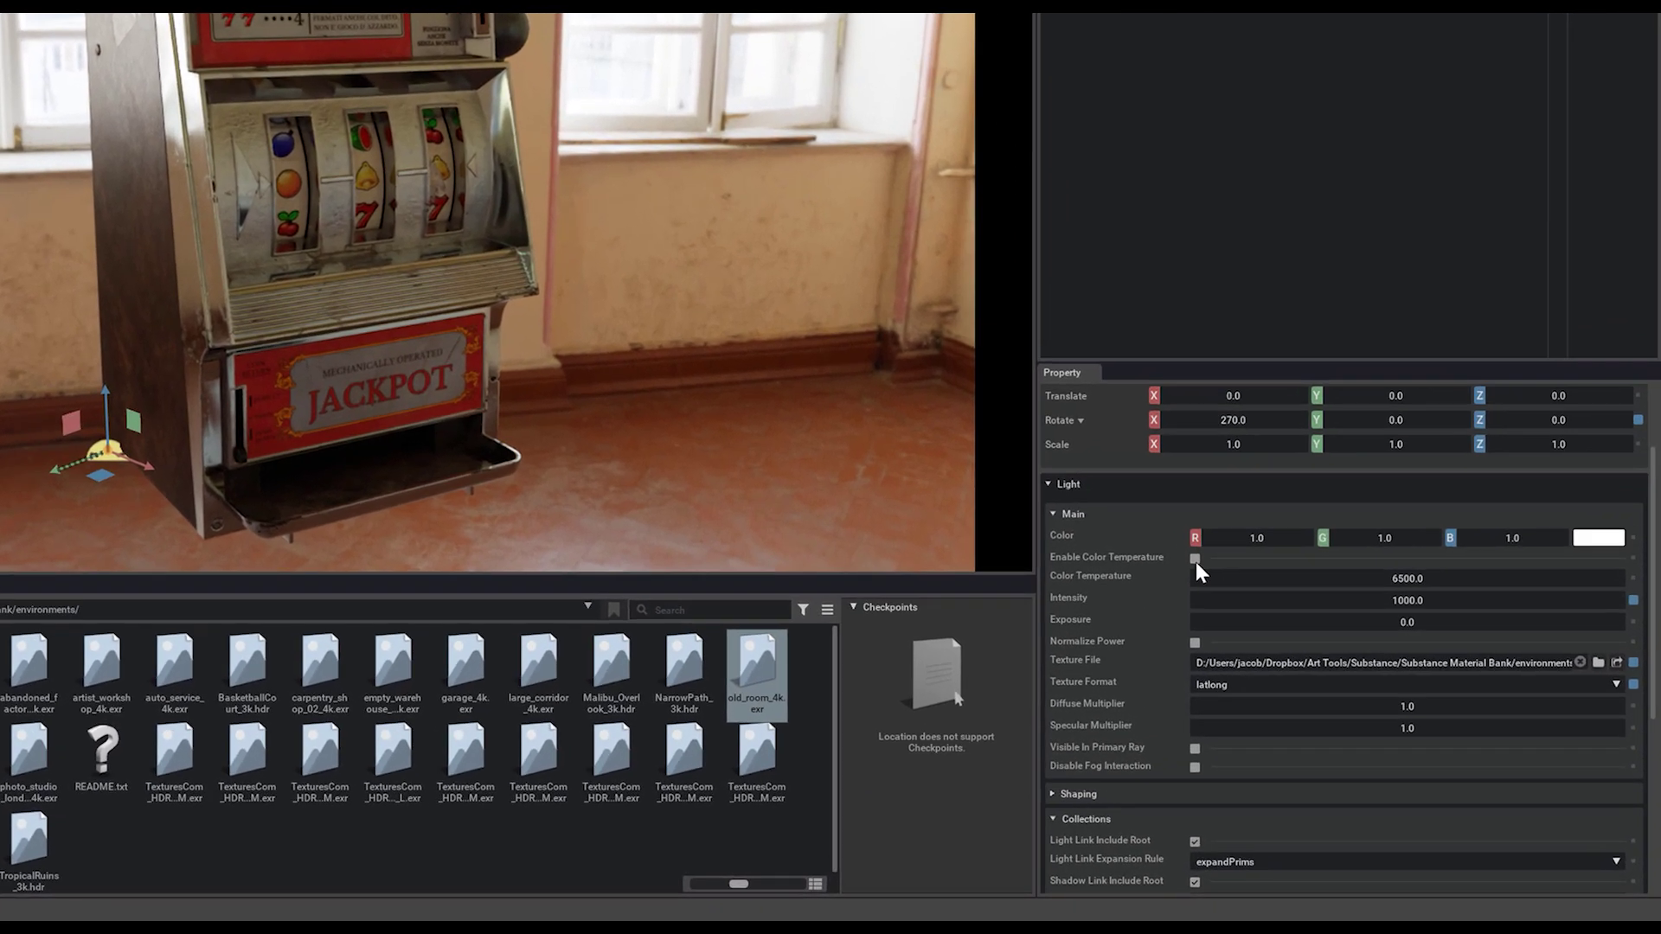
pyautogui.click(1194, 559)
# Try color temperatures of 5000 and 7000 on the dome light and set it back to 6500
pyautogui.doubleClick(1410, 579)
pyautogui.write('5000')
pyautogui.hotkey('ctrl', 'a')
pyautogui.write('7000')
pyautogui.hotkey('ctrl', 'a')
pyautogui.write('6500')
pyautogui.press('Return')
# Try a dome light intensity of 500 and set it back to 1000
pyautogui.click(1404, 599)
pyautogui.write('500')
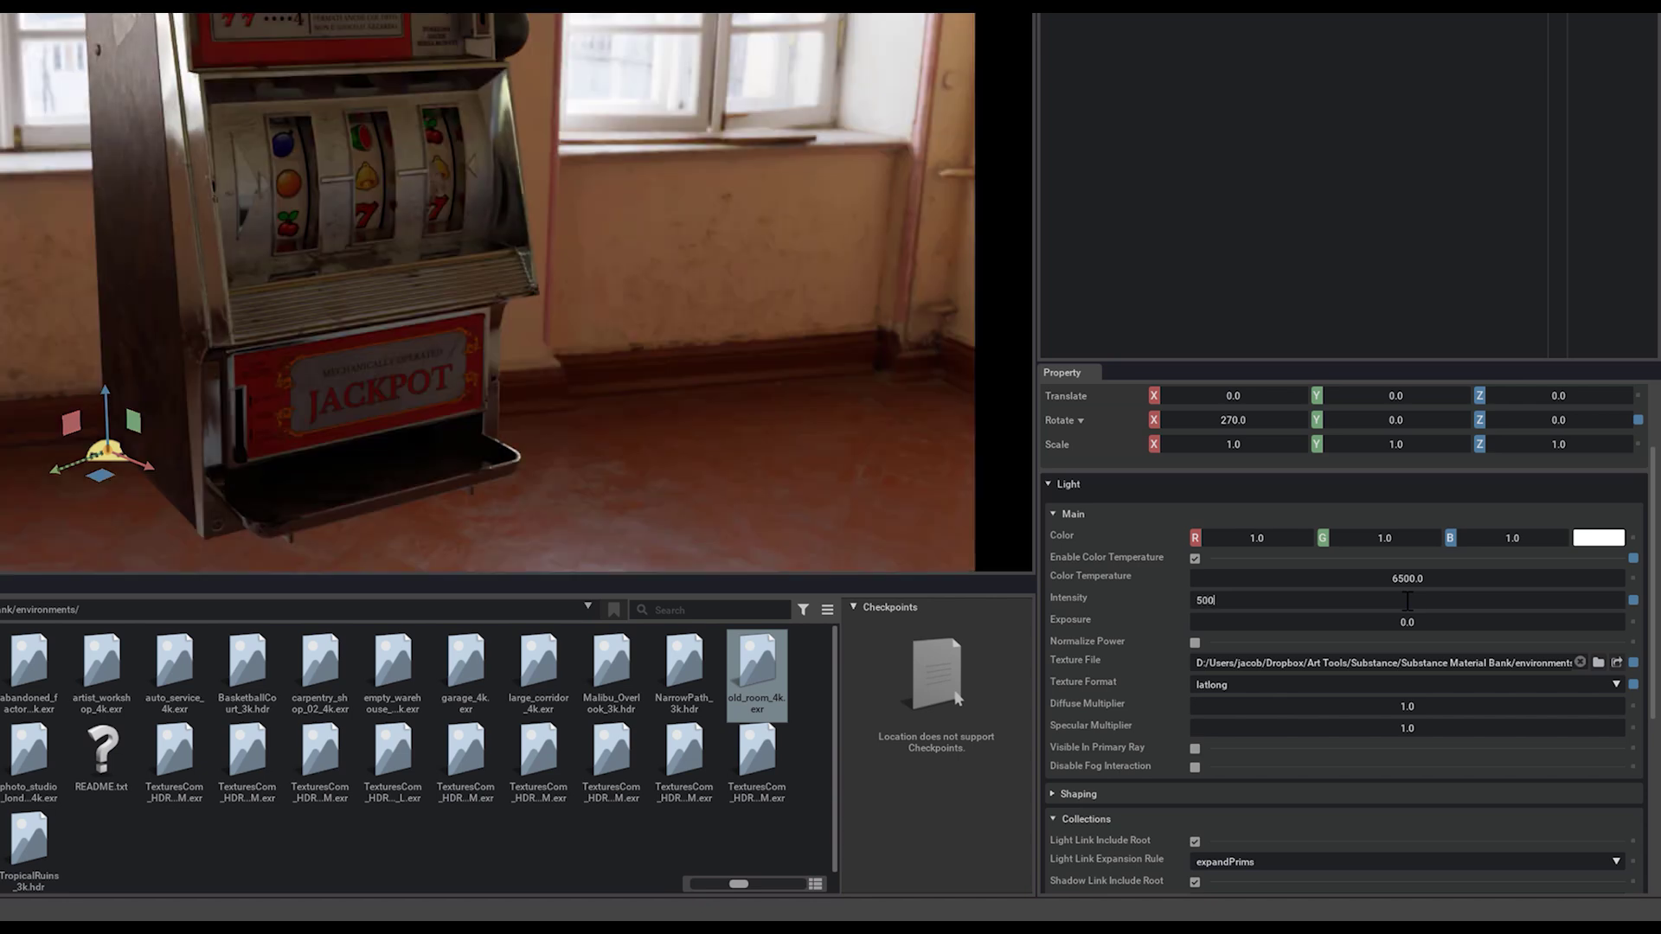
pyautogui.press('BackSpace')
pyautogui.press('BackSpace')
pyautogui.press('BackSpace')
pyautogui.write('1000')
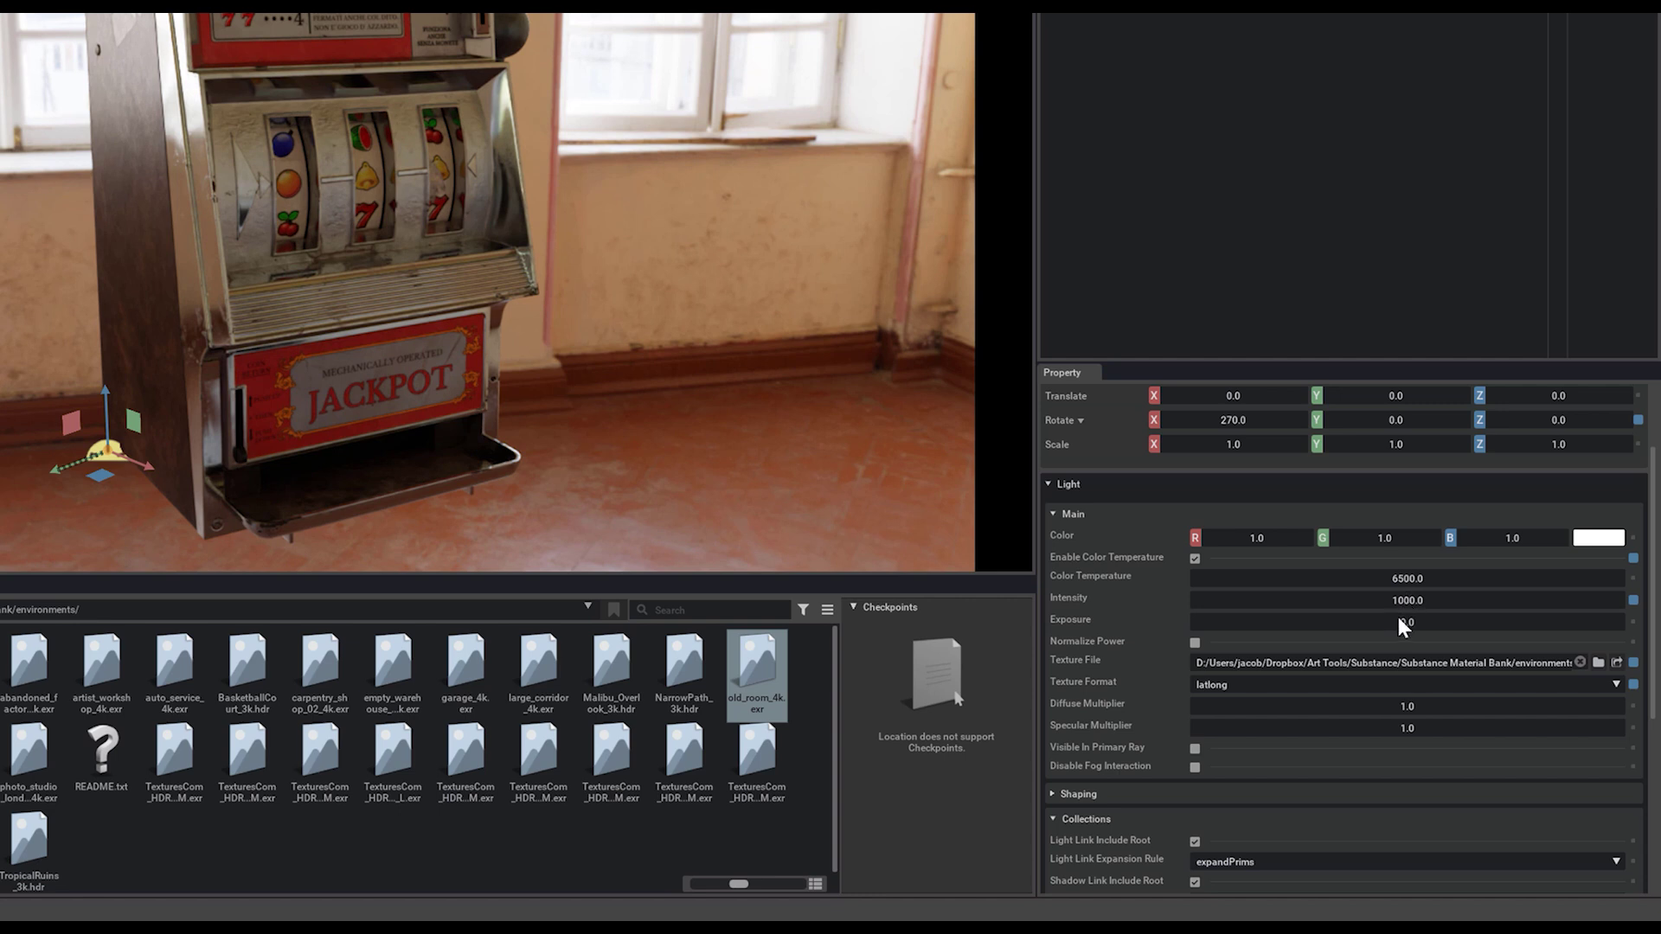
# Try a dome light exposure of -1 and set it back to 0
pyautogui.moveTo(1394, 617)
pyautogui.mouseDown()
pyautogui.moveTo(1415, 619)
pyautogui.moveTo(1378, 621)
pyautogui.mouseUp()
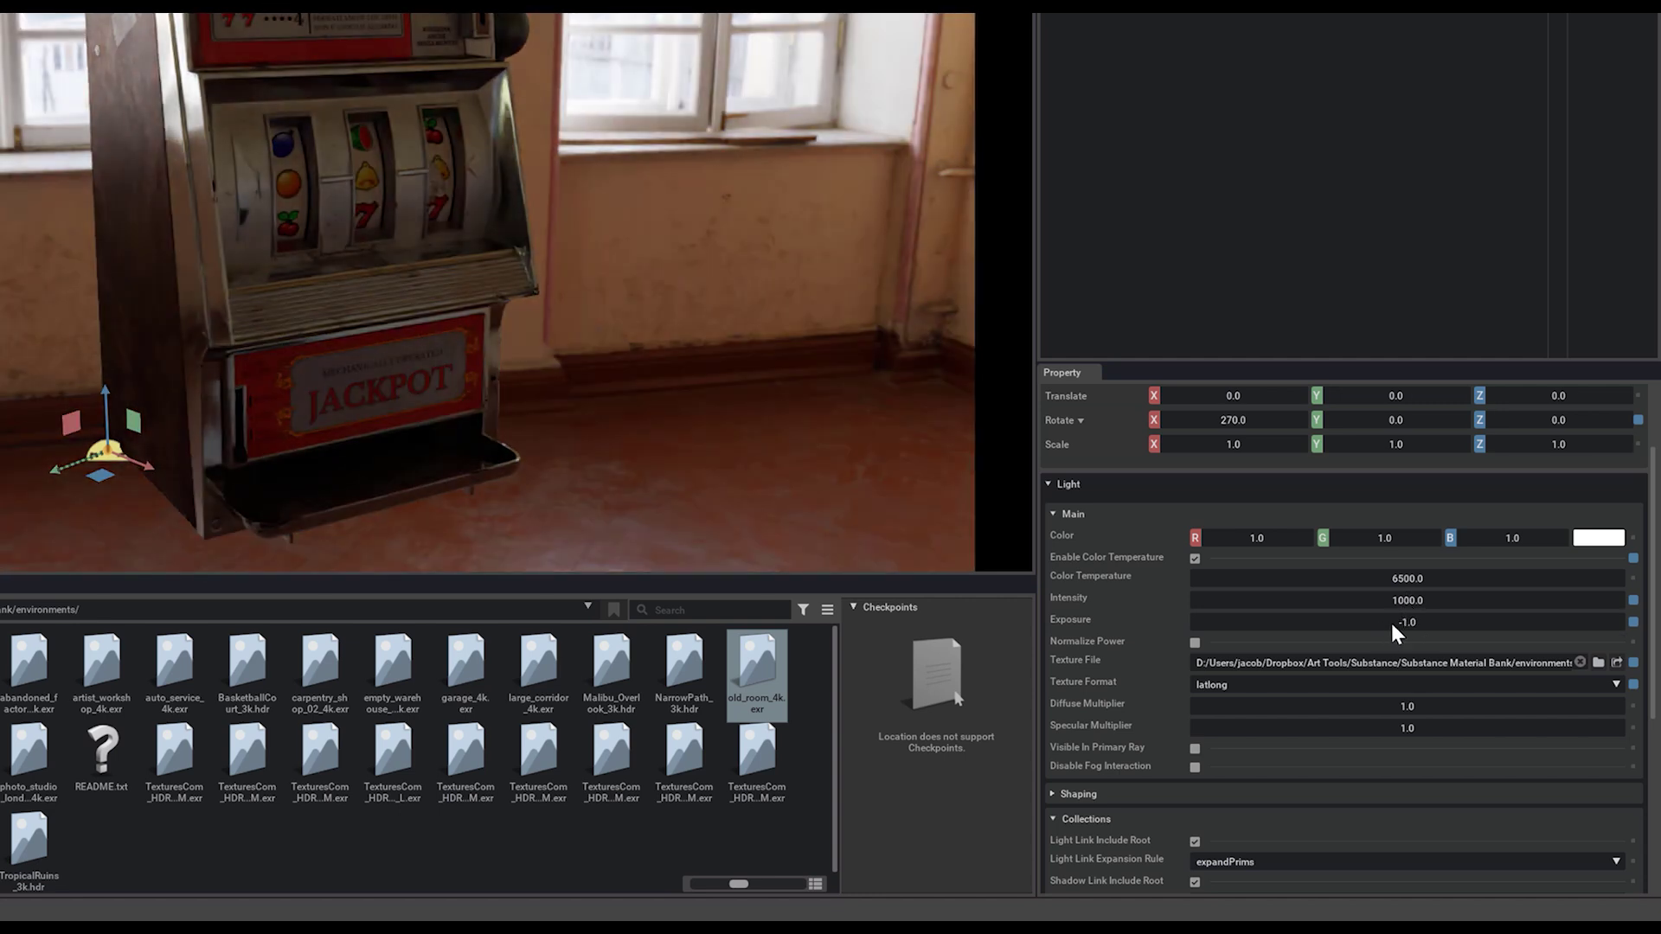
pyautogui.moveTo(1391, 625); pyautogui.dragTo(1406, 621)
pyautogui.hotkey('ctrl', 'z')
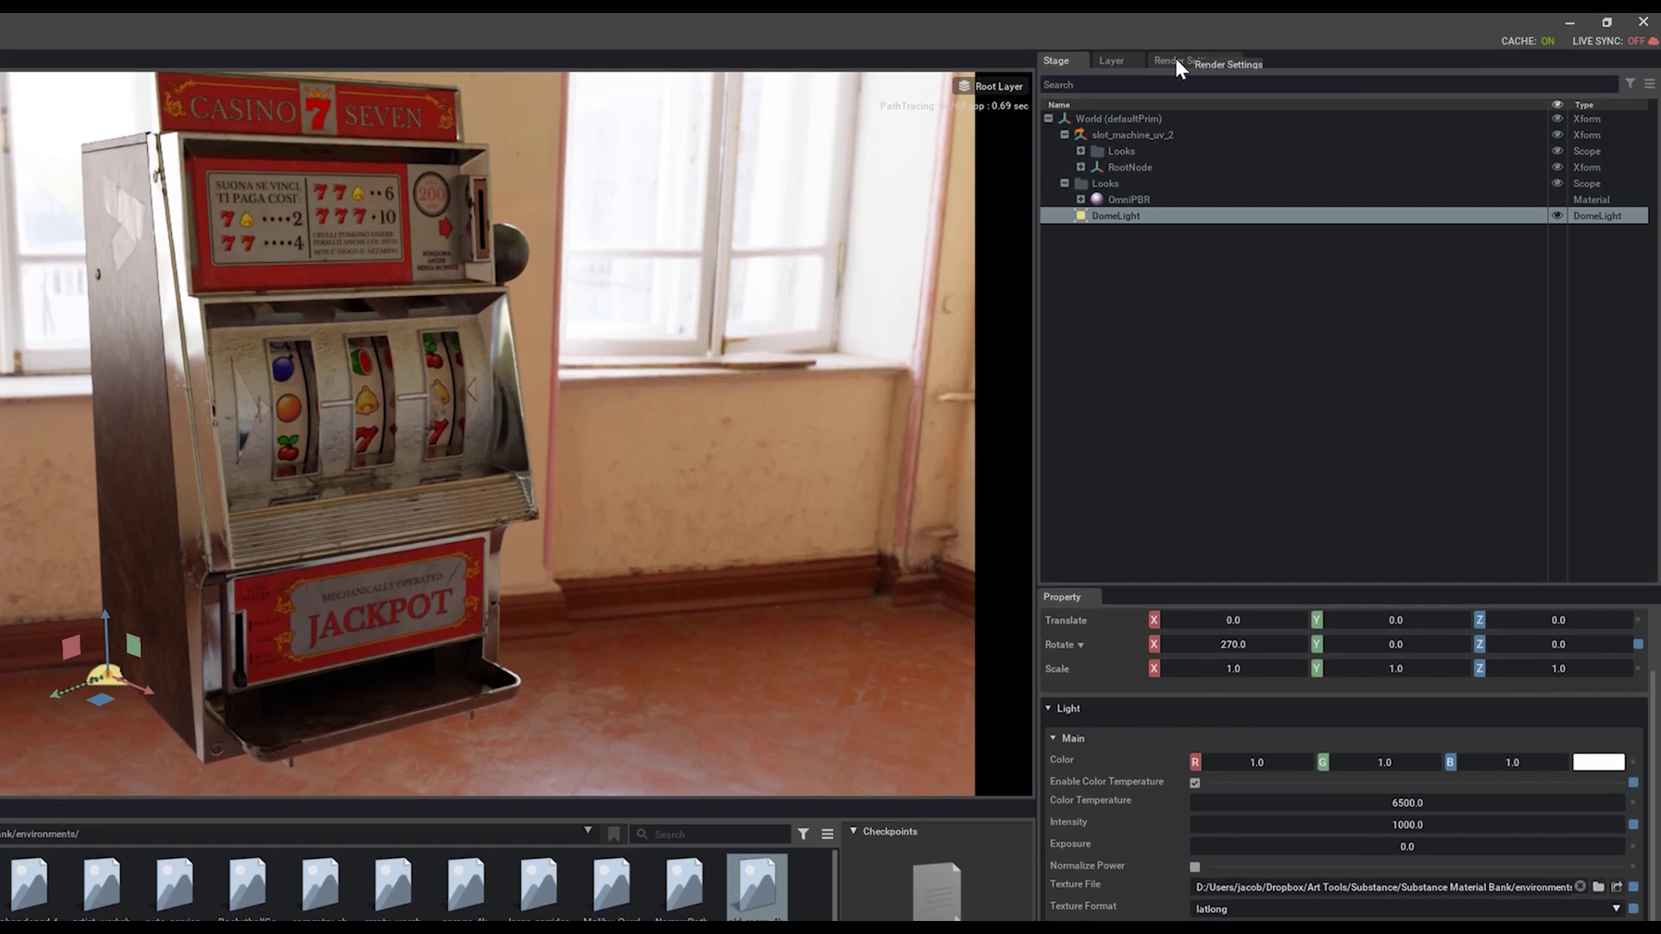
# Review the Tone Mapping and Auto Exposure groups in the post-processing render settings, then collapse both
pyautogui.click(1175, 59)
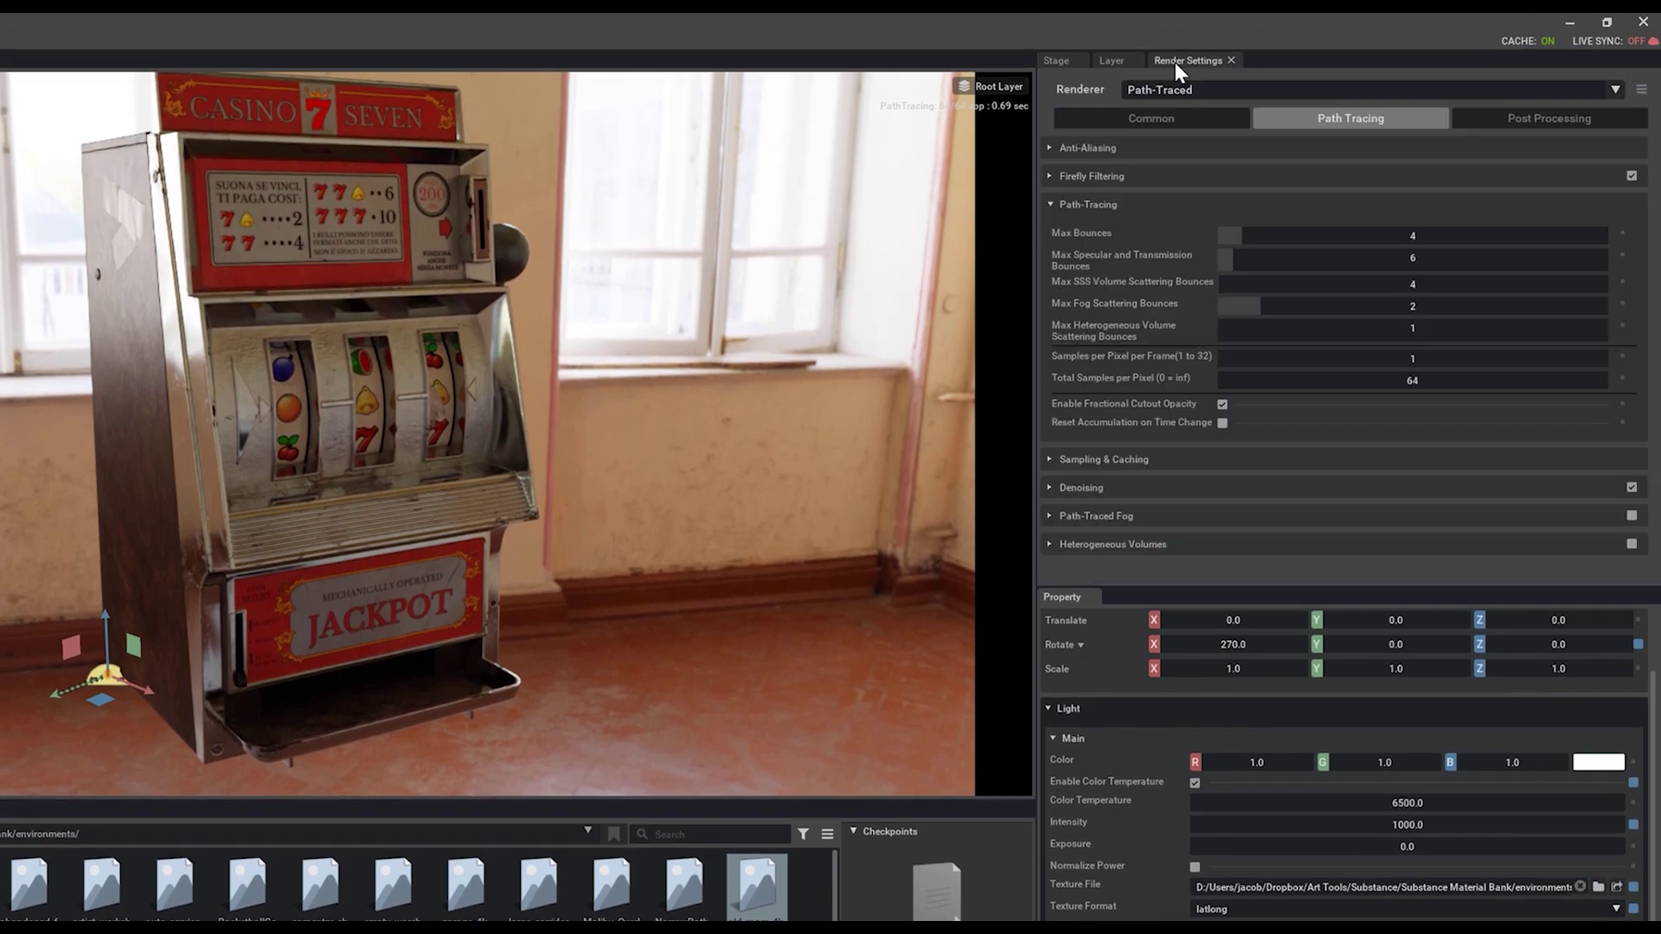
pyautogui.click(1533, 116)
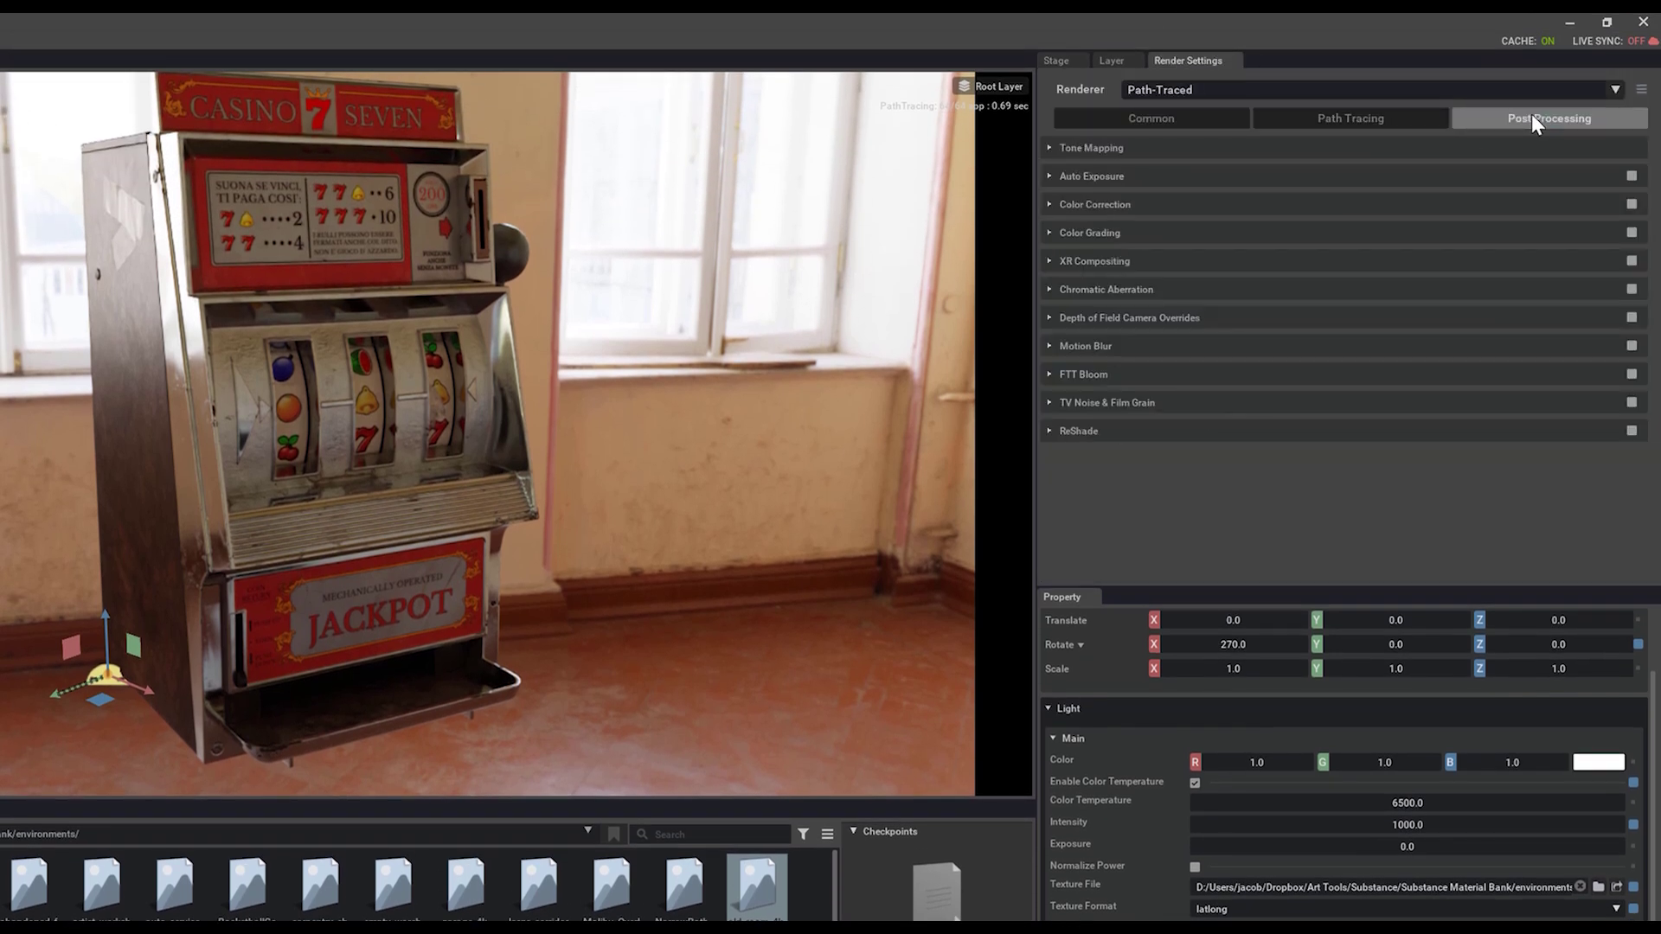
pyautogui.click(1050, 148)
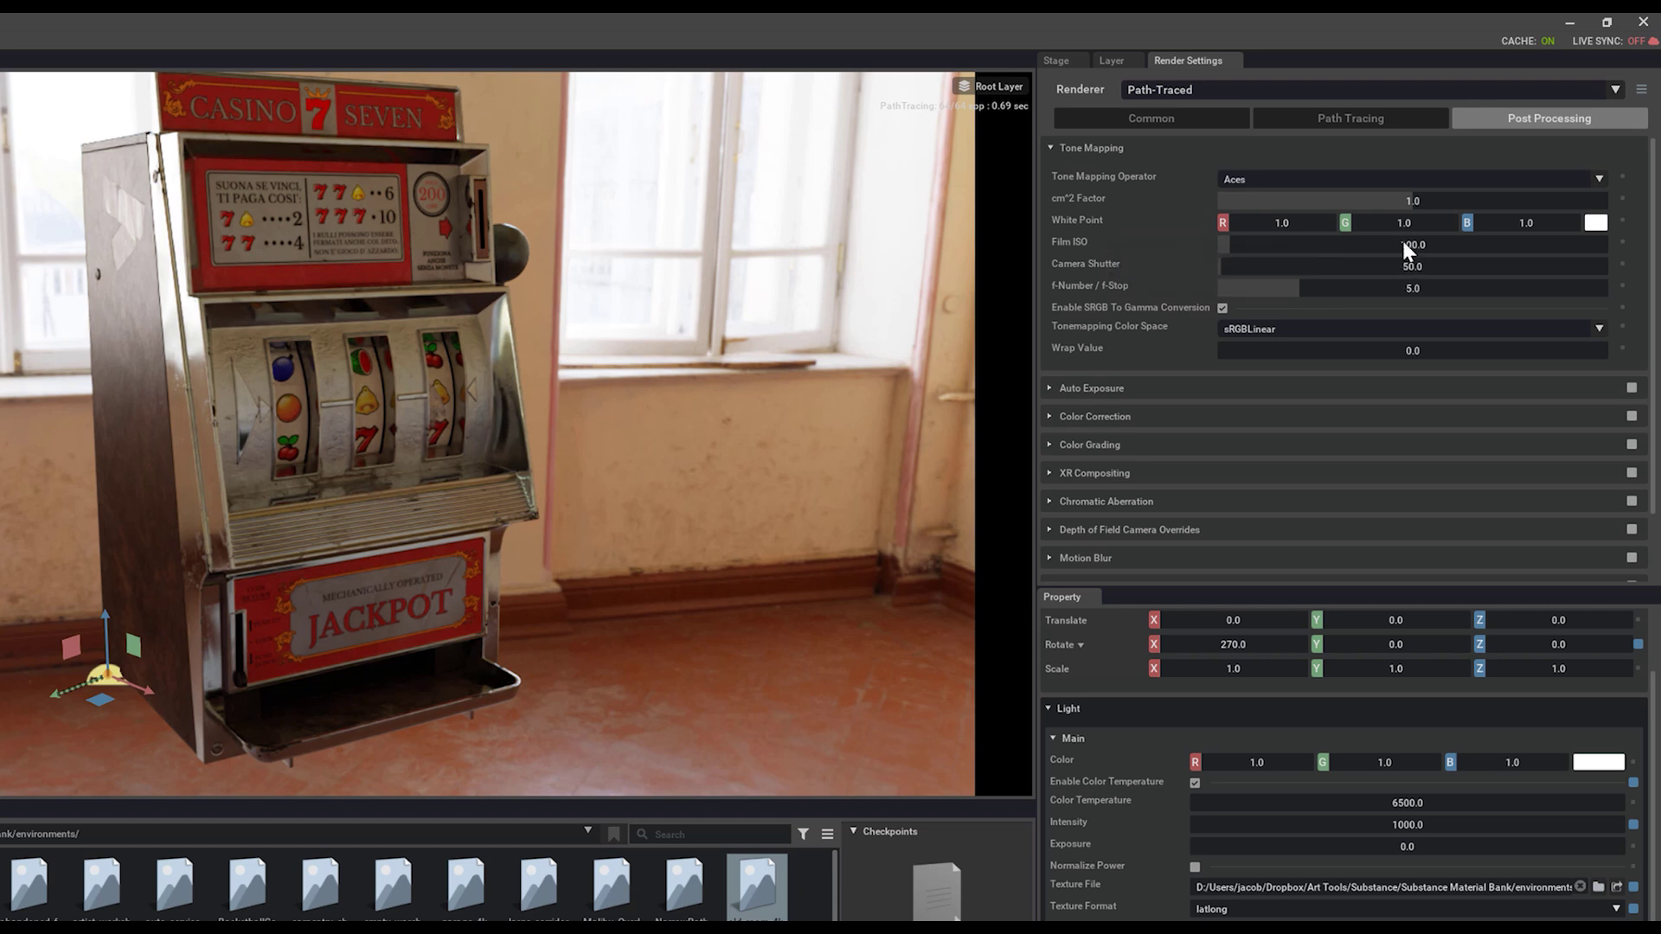
pyautogui.moveTo(1403, 243)
pyautogui.mouseDown()
pyautogui.moveTo(1458, 238)
pyautogui.moveTo(1383, 237)
pyautogui.moveTo(1425, 246)
pyautogui.moveTo(1399, 263)
pyautogui.moveTo(1430, 262)
pyautogui.moveTo(1398, 263)
pyautogui.mouseUp()
pyautogui.scroll(-2, 1125, 375)
pyautogui.scroll(2, 1140, 346)
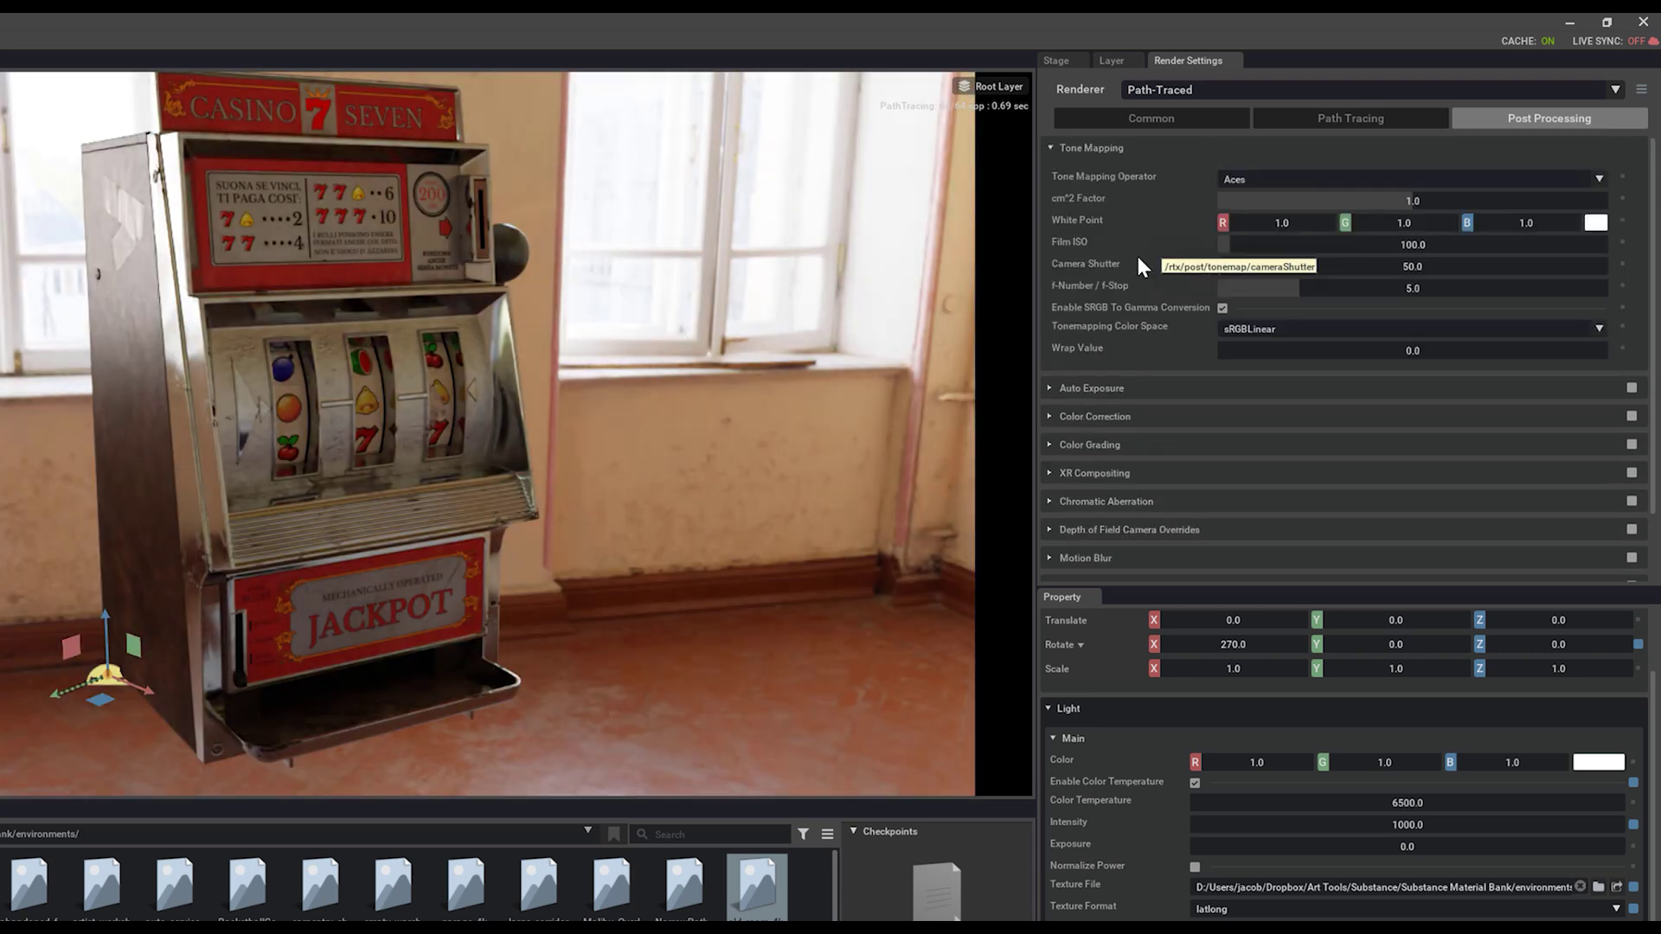
pyautogui.click(1050, 147)
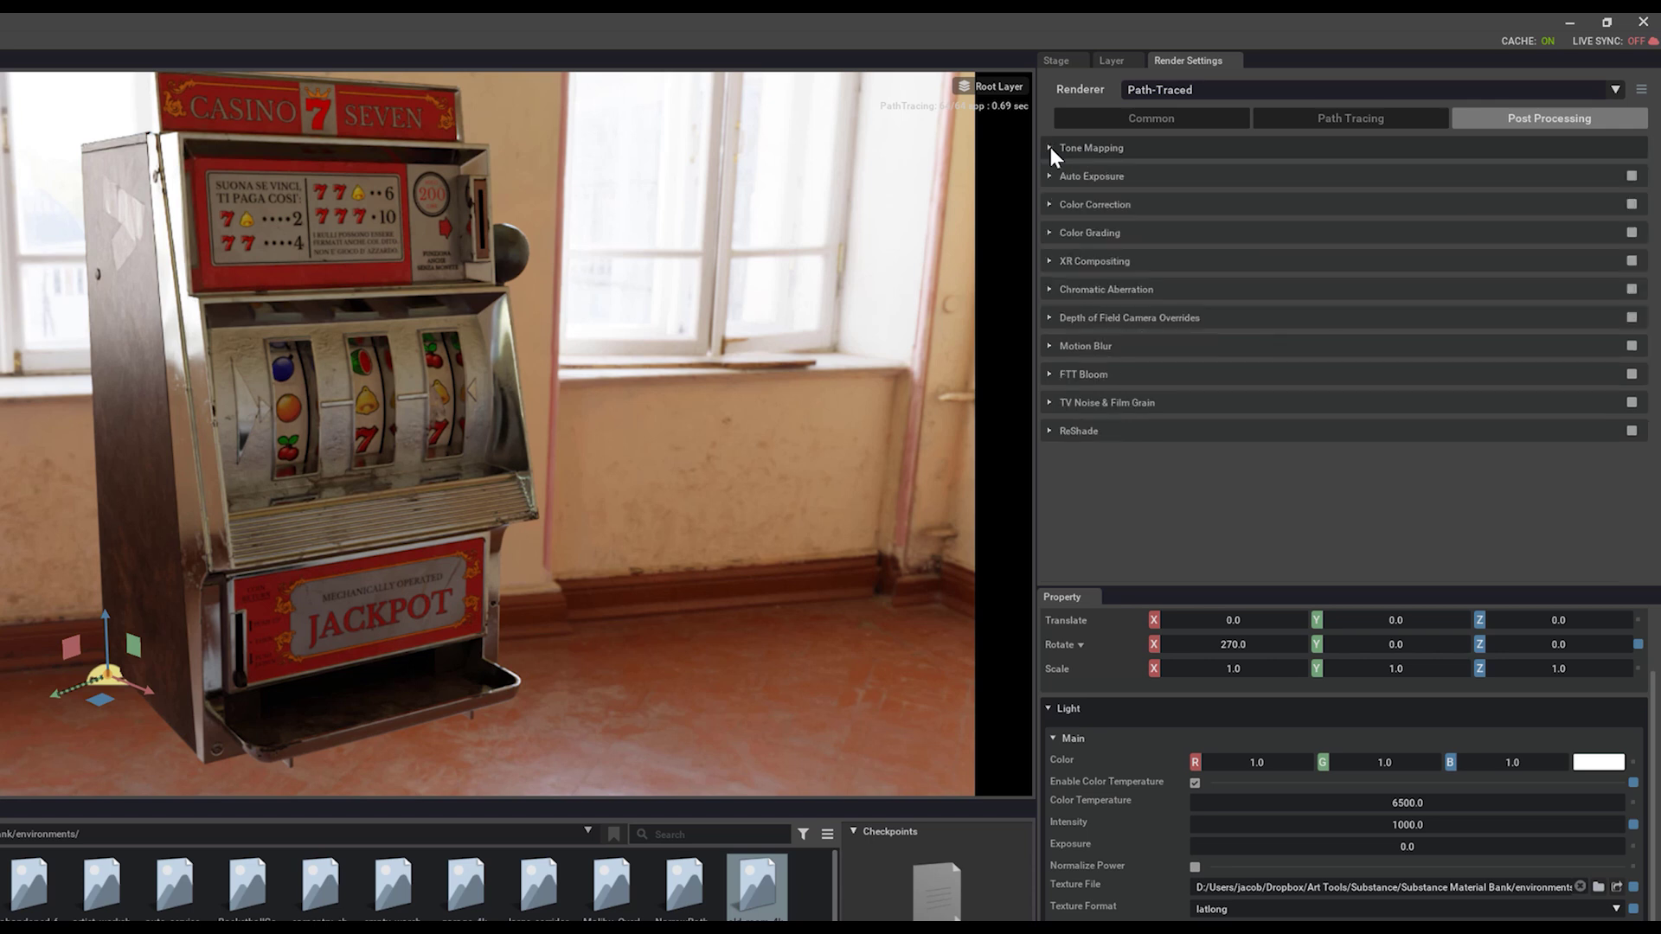
pyautogui.click(1050, 175)
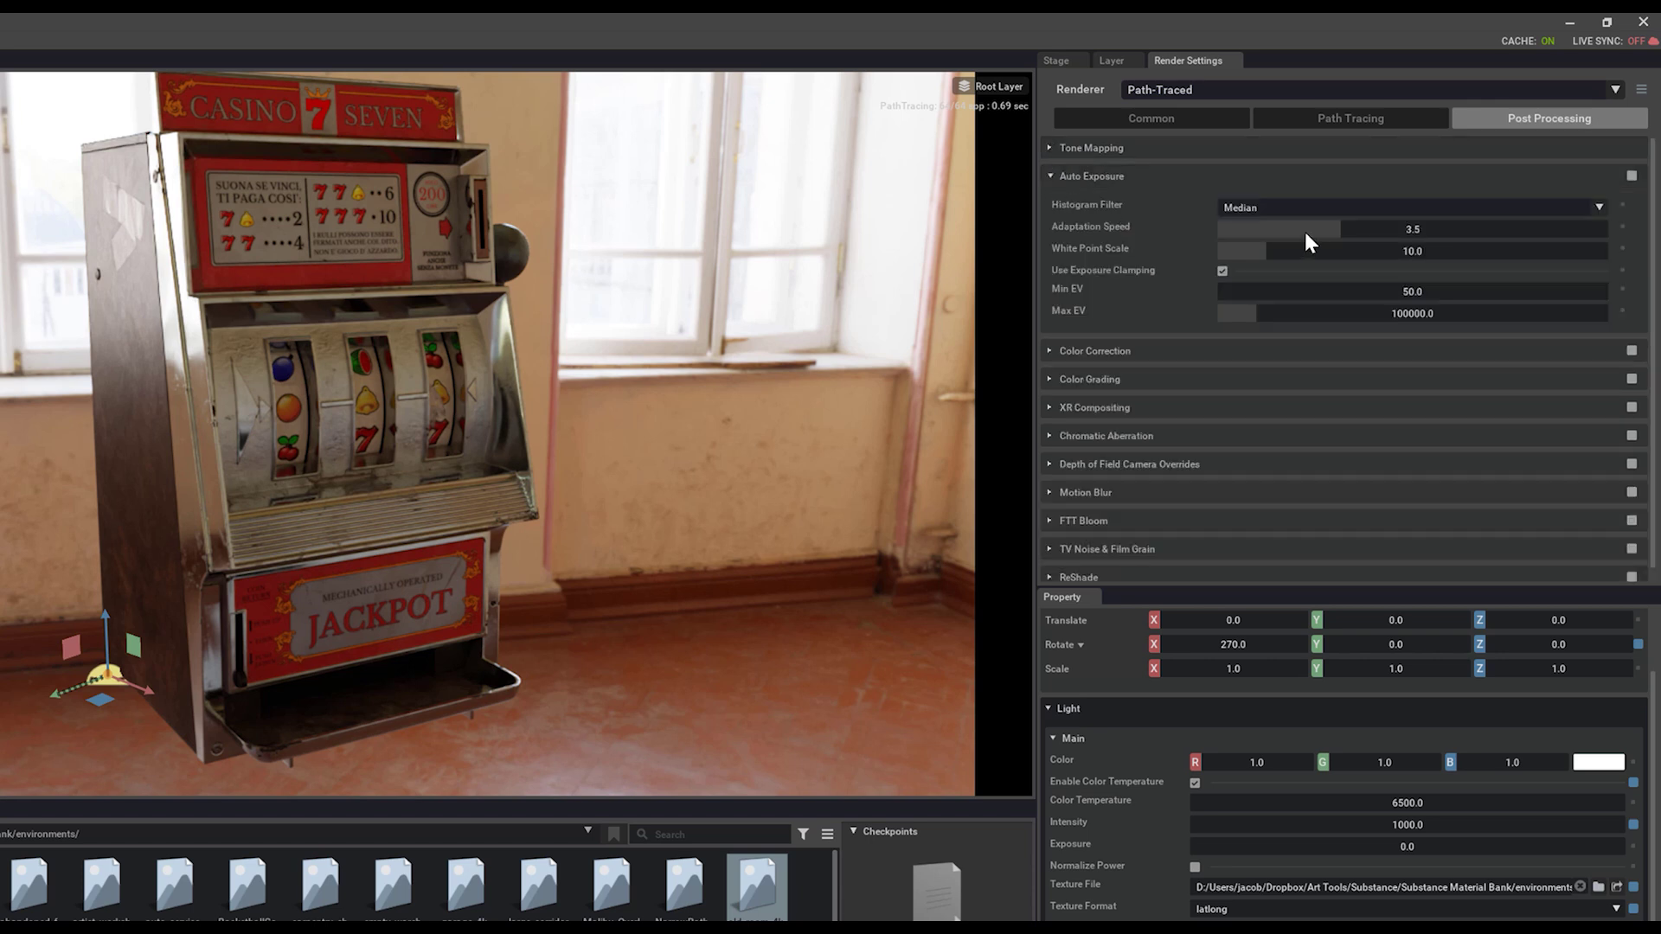
pyautogui.click(1050, 177)
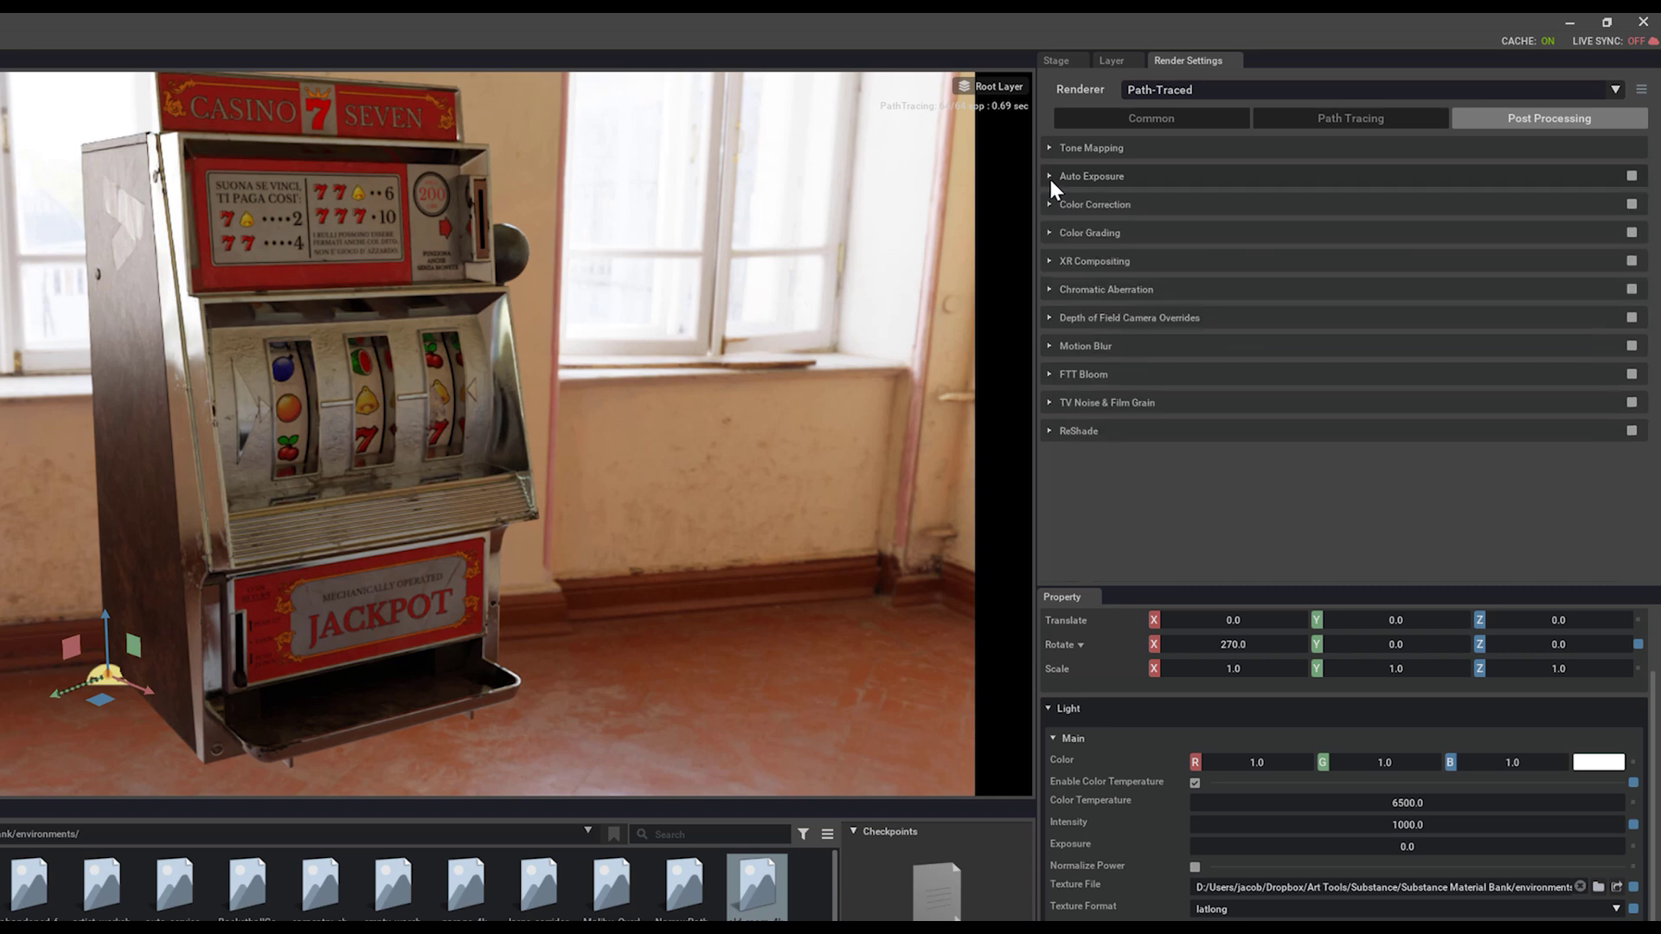
# Review the dome light and OmniPBR material properties in the stage, and inspect the lit slot machine from several angles
pyautogui.click(1057, 61)
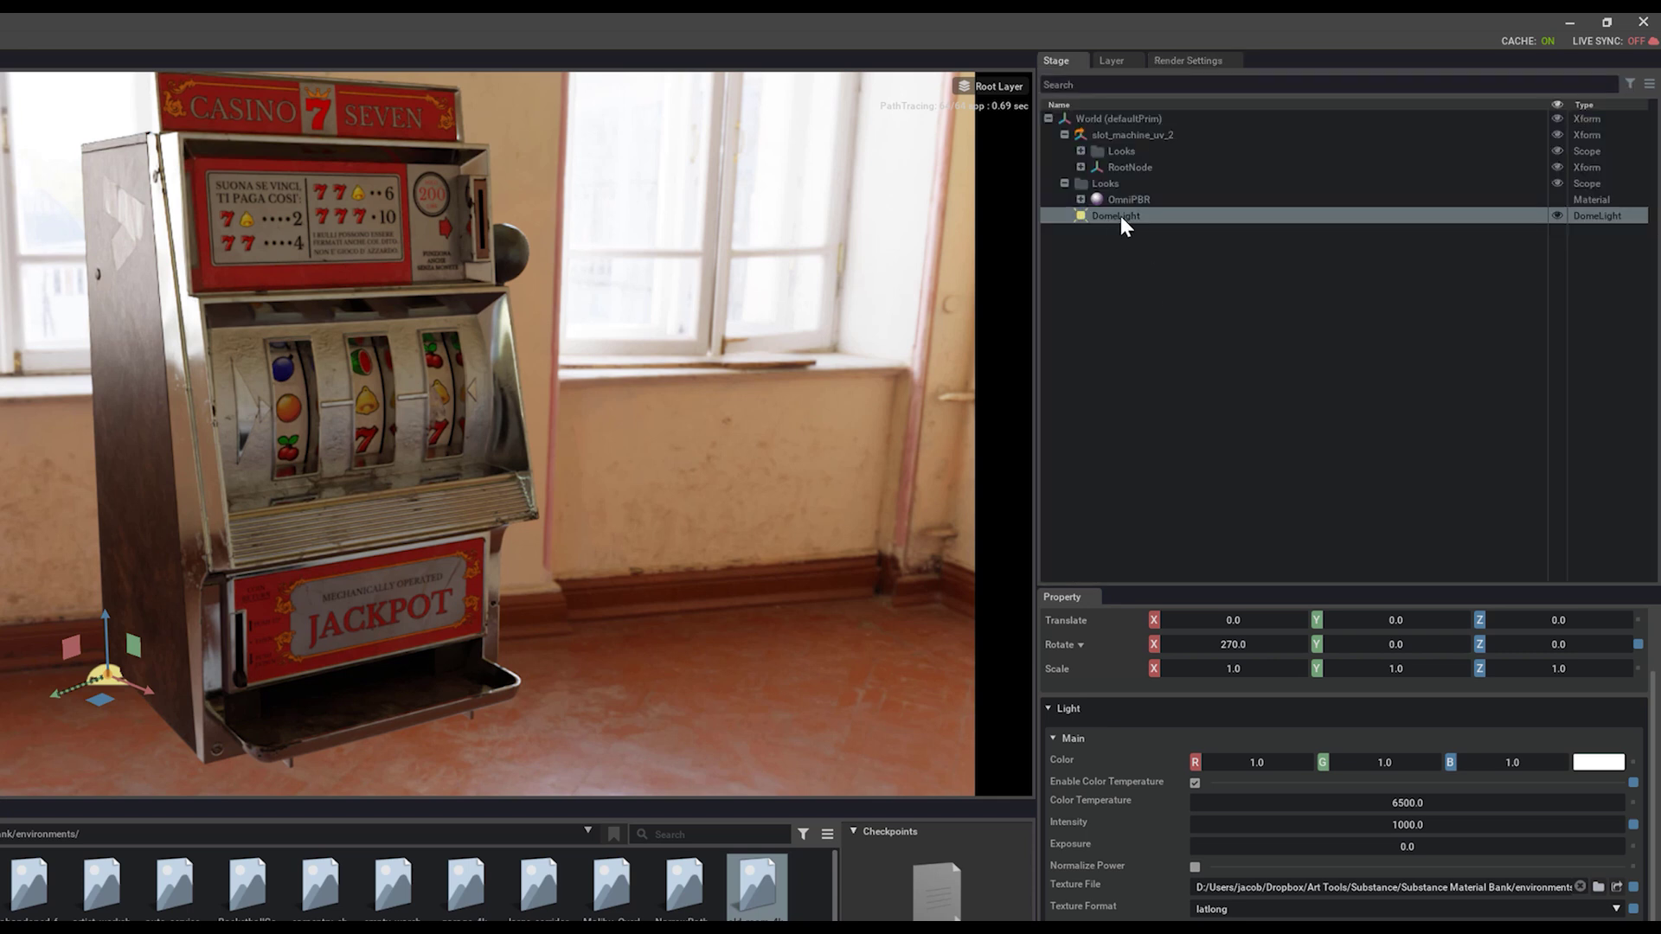
pyautogui.scroll(-2, 1287, 811)
pyautogui.scroll(3, 1282, 649)
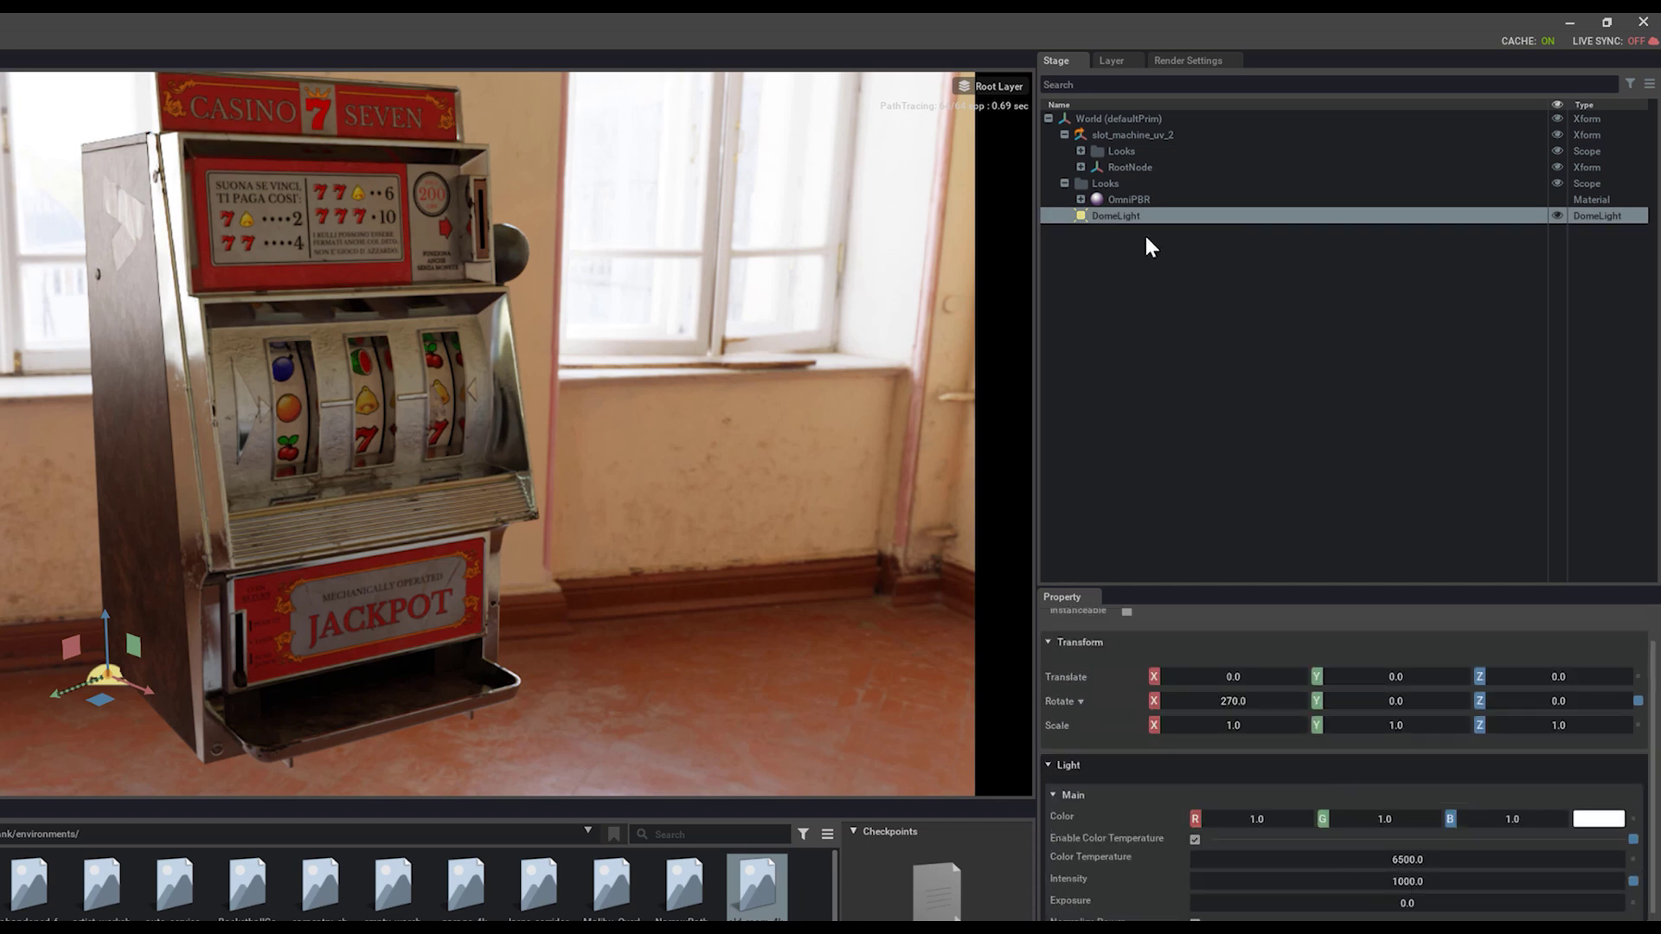
pyautogui.click(1126, 200)
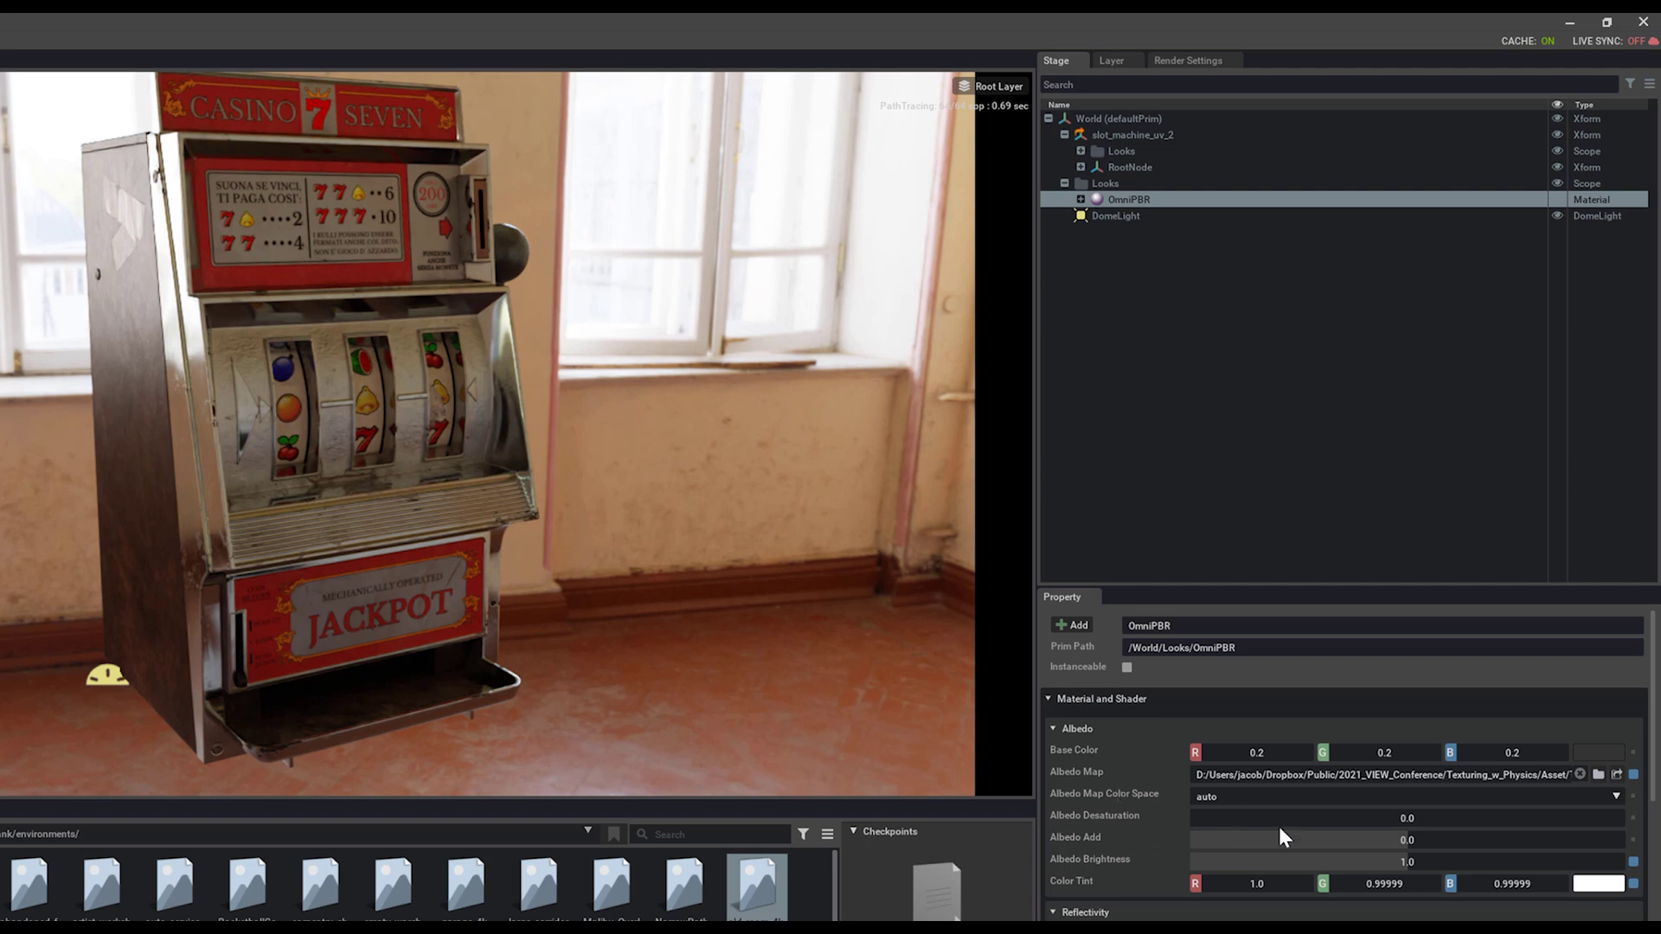
pyautogui.click(1188, 271)
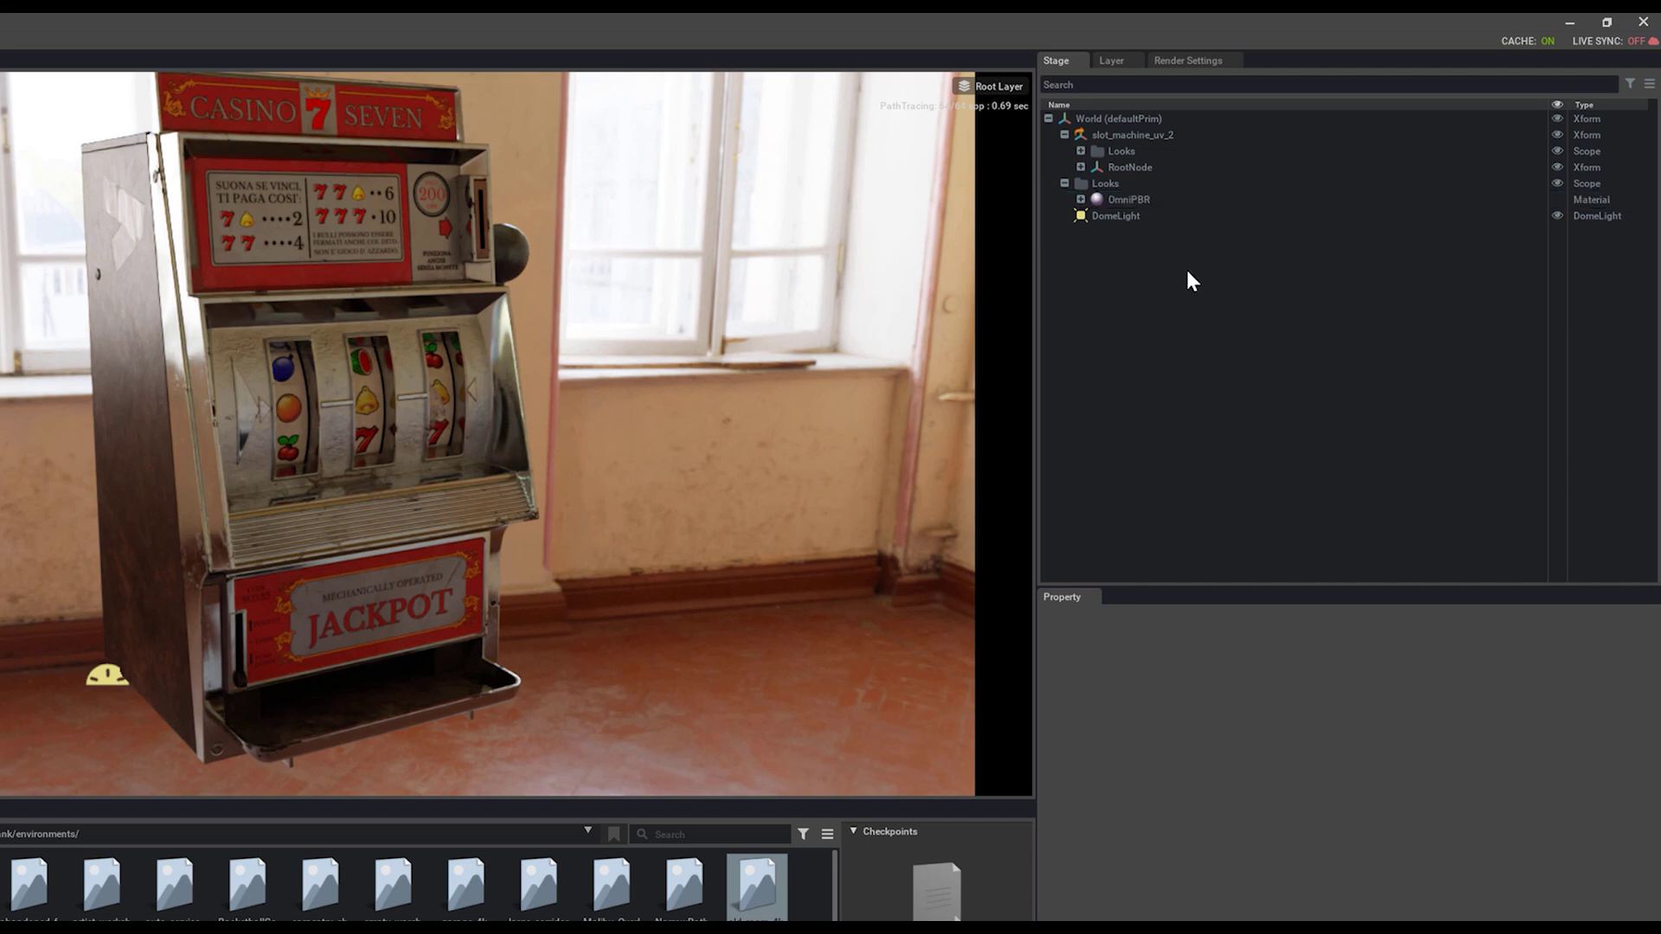
pyautogui.moveTo(405, 348); pyautogui.dragTo(433, 363, button='middle')
pyautogui.moveTo(434, 363)
pyautogui.keyDown('alt'); pyautogui.mouseDown()
pyautogui.moveTo(245, 354)
pyautogui.moveTo(467, 357)
pyautogui.moveTo(443, 377)
pyautogui.mouseUp(); pyautogui.keyUp('alt')
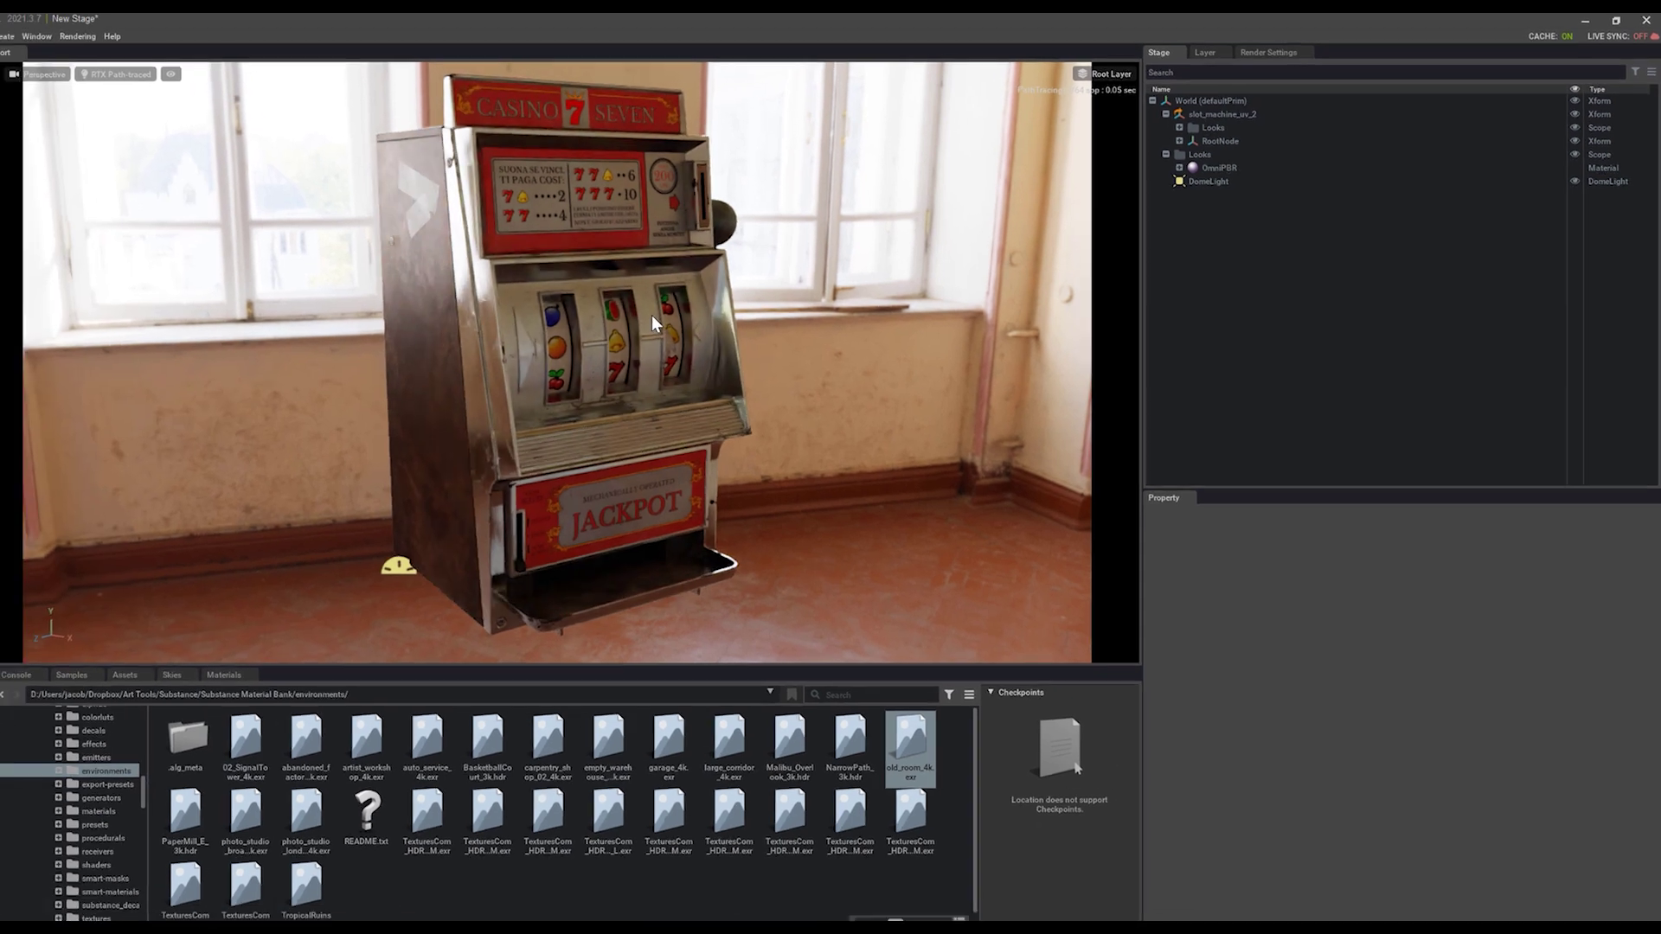
pyautogui.keyDown('alt'); pyautogui.moveTo(651, 315); pyautogui.dragTo(642, 318); pyautogui.keyUp('alt')
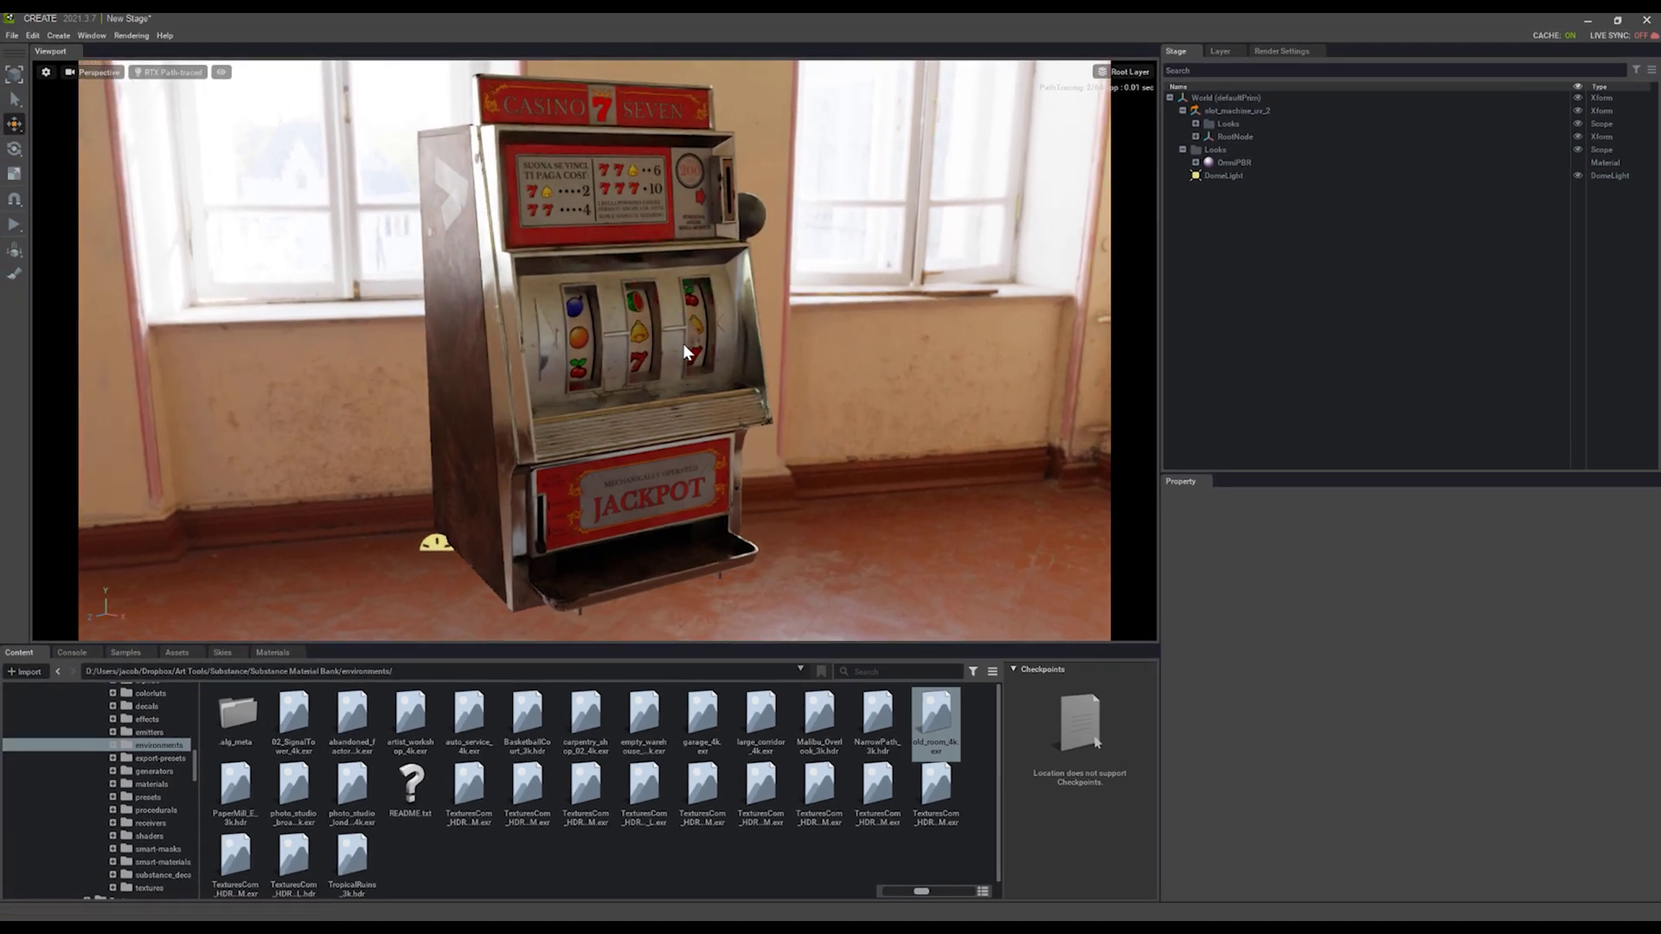
pyautogui.keyDown('alt'); pyautogui.moveTo(648, 351); pyautogui.dragTo(663, 316, button='right'); pyautogui.keyUp('alt')
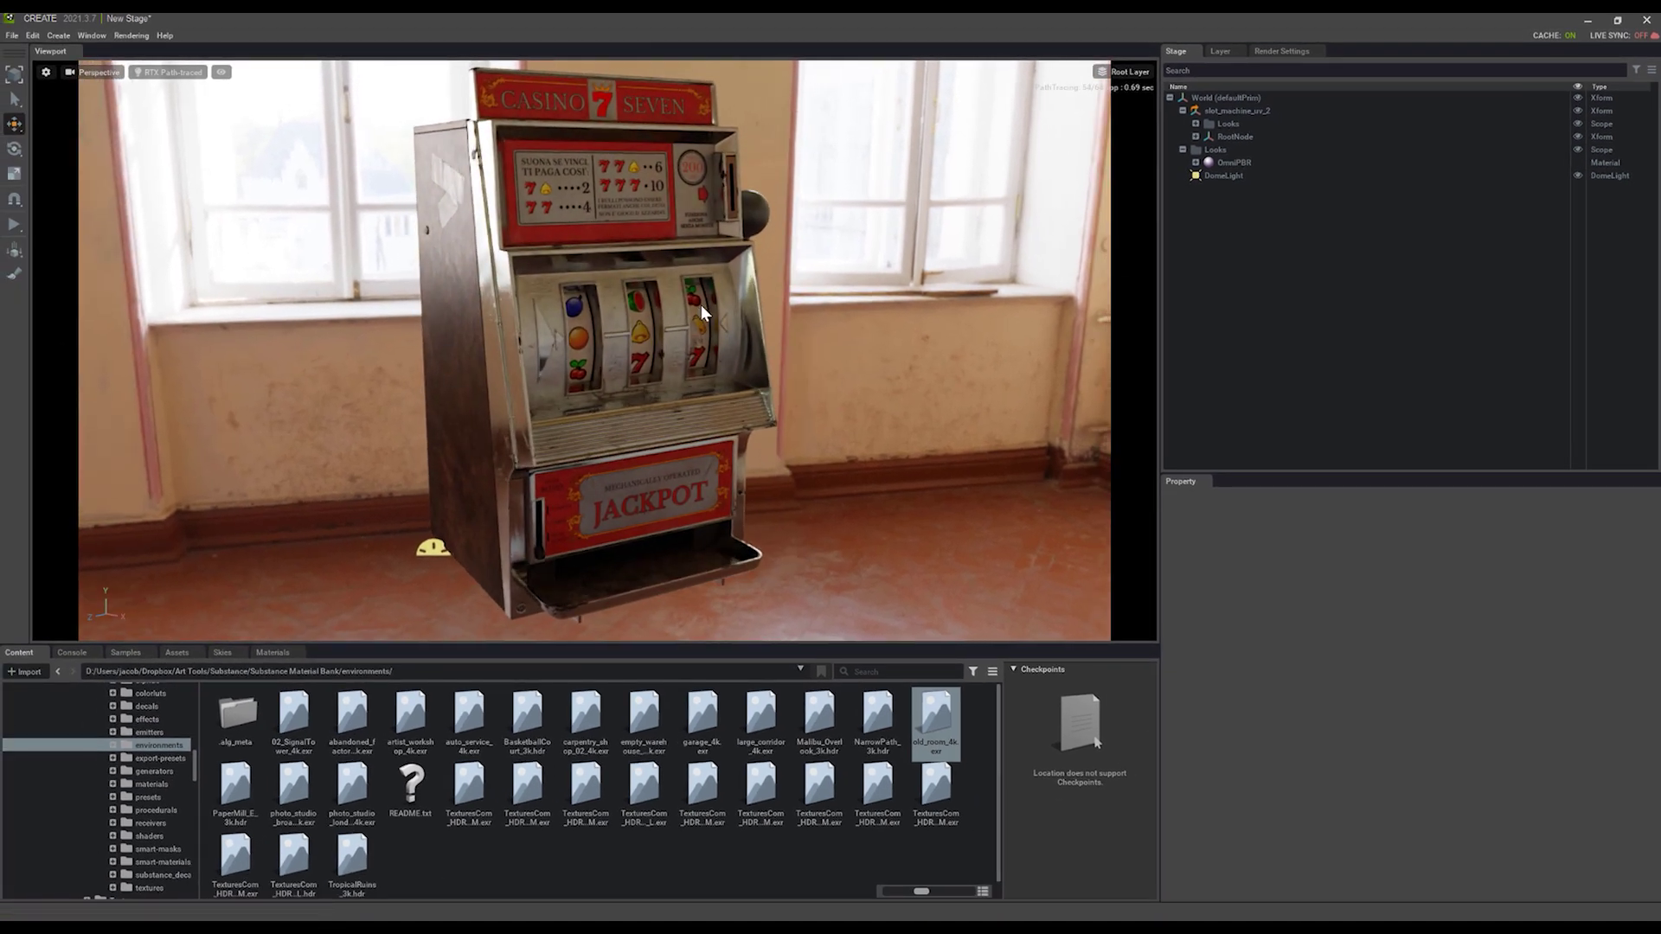
pyautogui.keyDown('alt'); pyautogui.moveTo(625, 344); pyautogui.dragTo(563, 311); pyautogui.keyUp('alt')
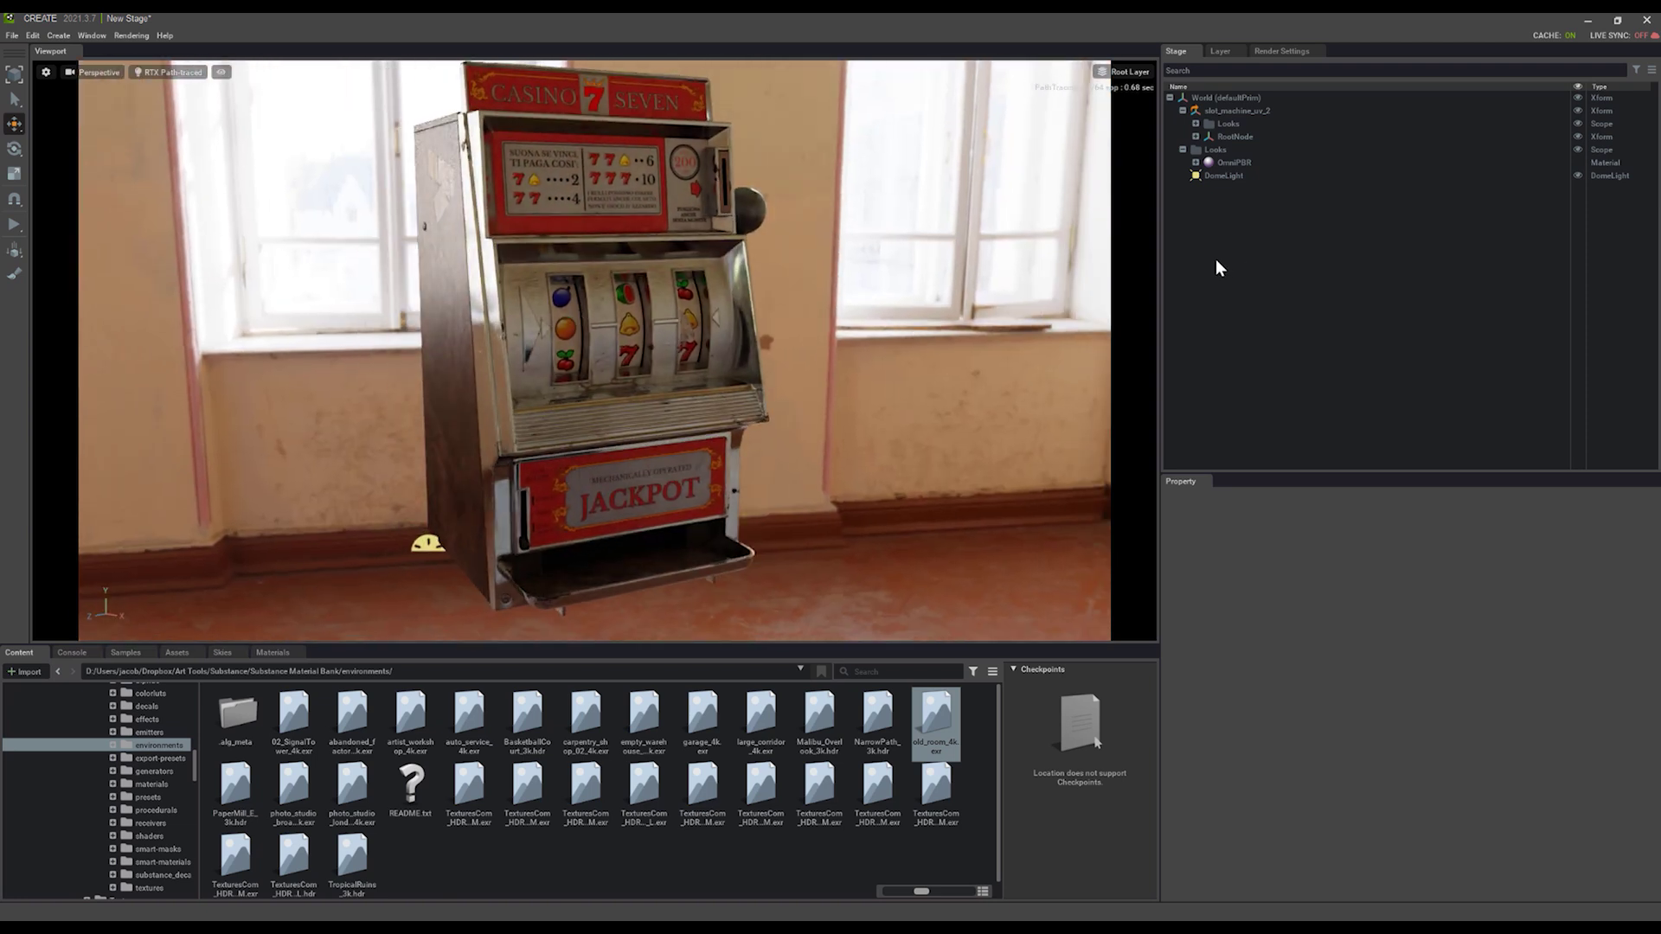
# Open the Brown-Book folder inside the project's Environment assets and place the Brown Book USD model beside the slot machine
pyautogui.click(1182, 149)
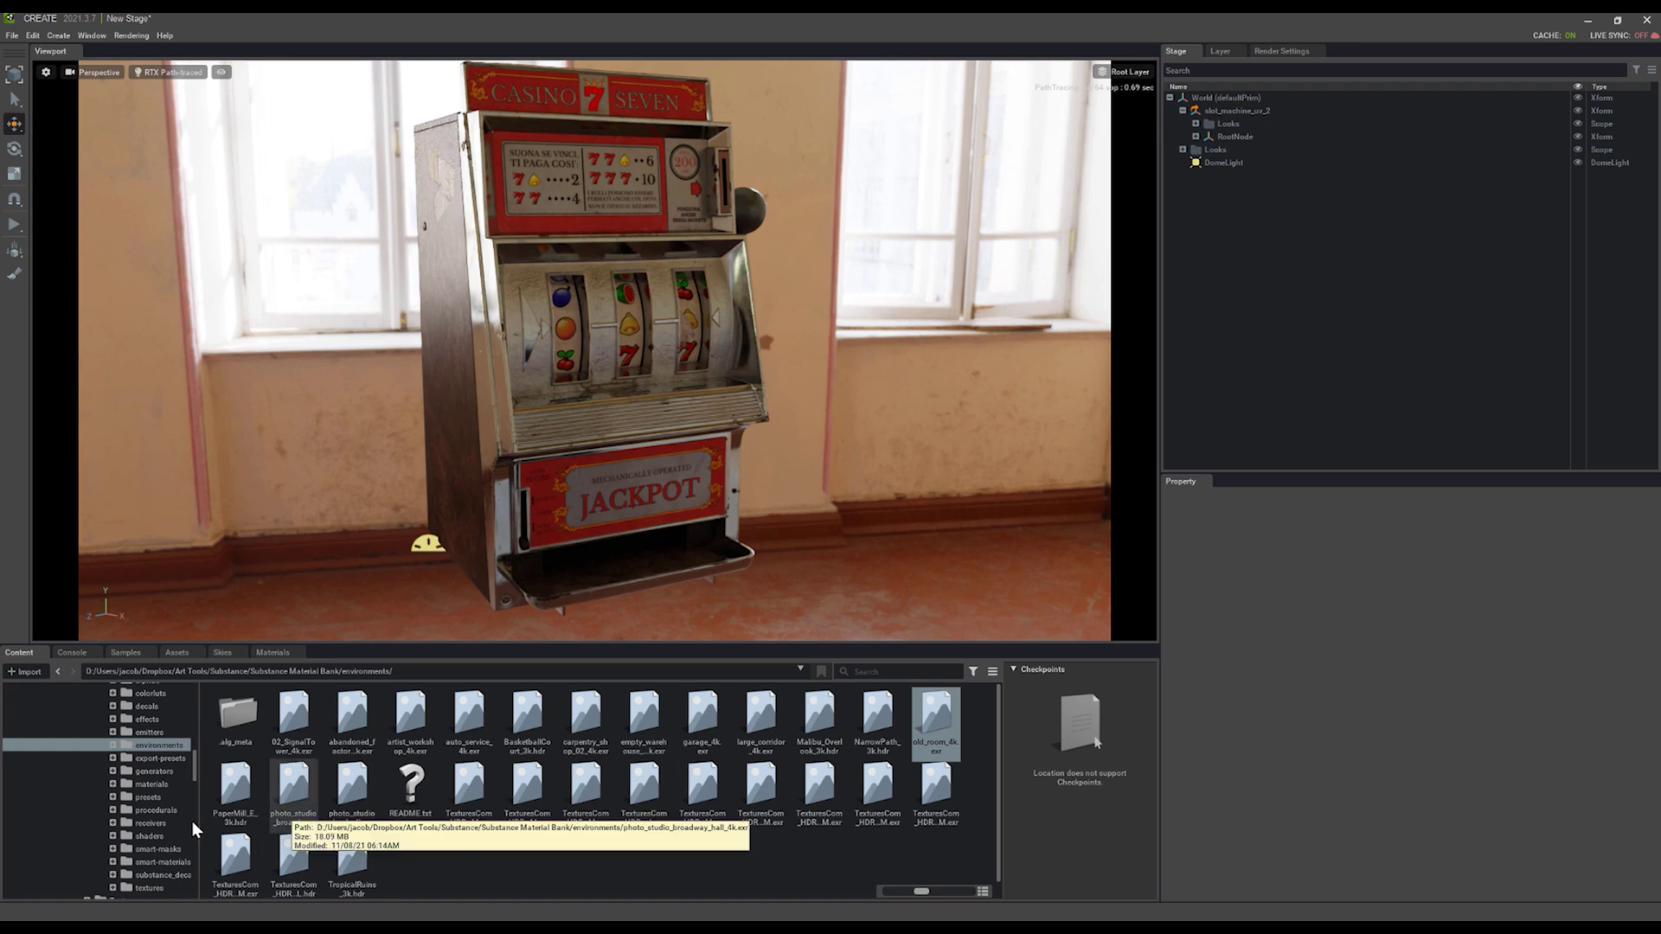
pyautogui.scroll(-5, 154, 794)
pyautogui.scroll(-4, 154, 794)
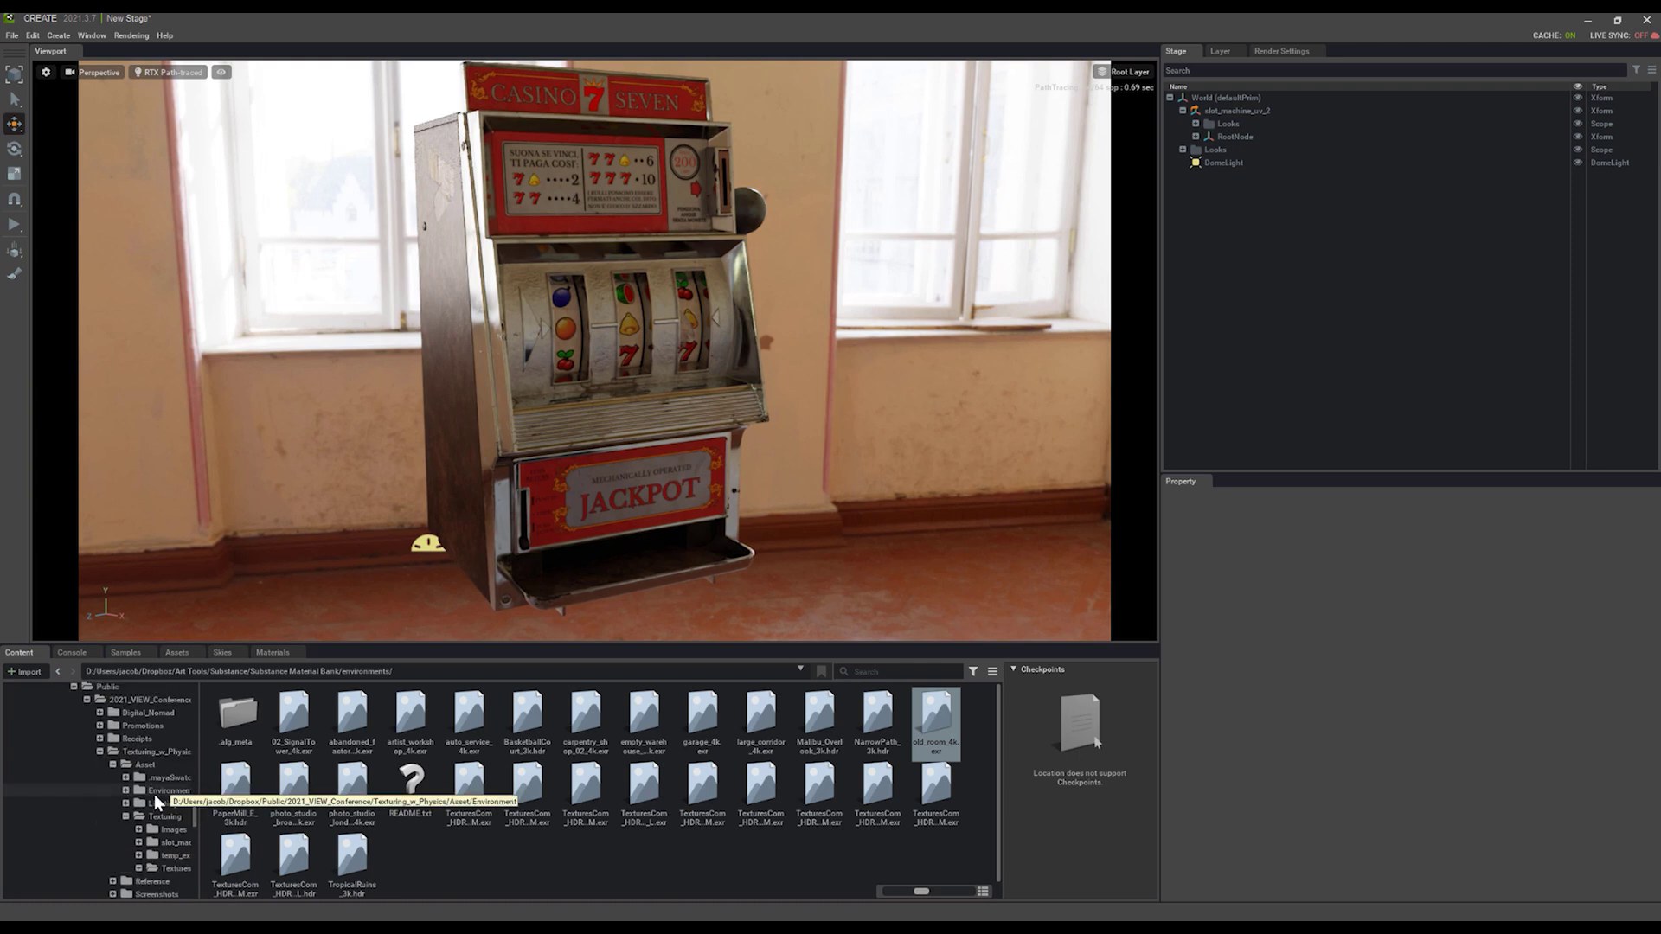
pyautogui.scroll(-1, 154, 794)
pyautogui.click(163, 744)
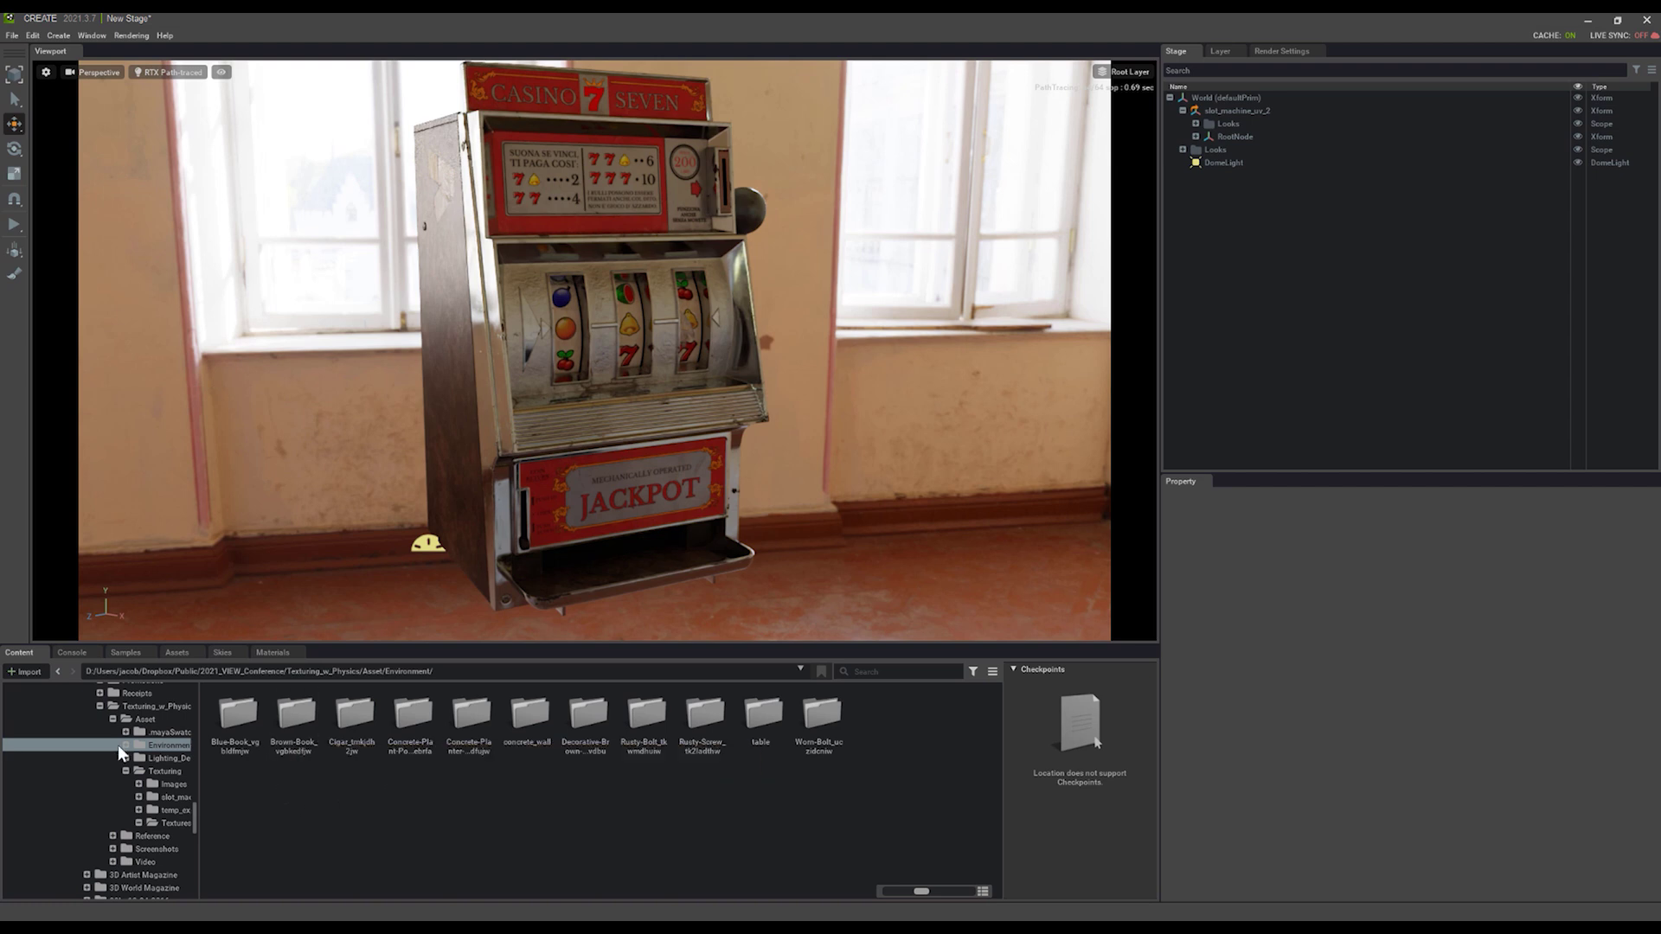
pyautogui.doubleClick(291, 719)
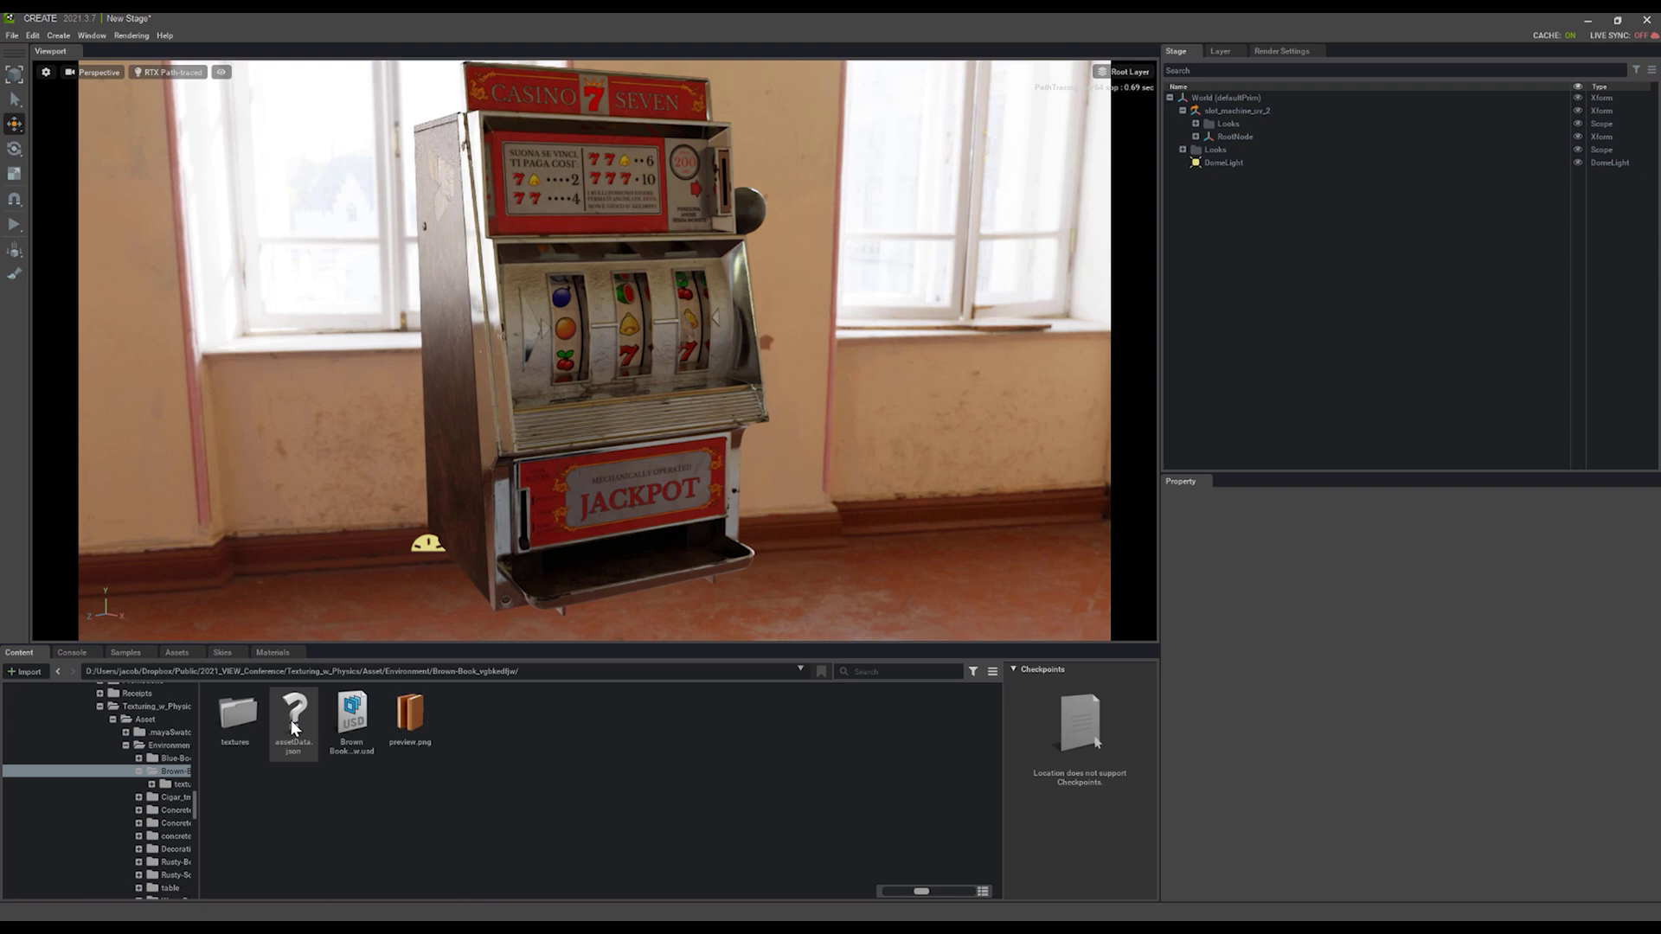
pyautogui.moveTo(351, 733); pyautogui.dragTo(893, 441)
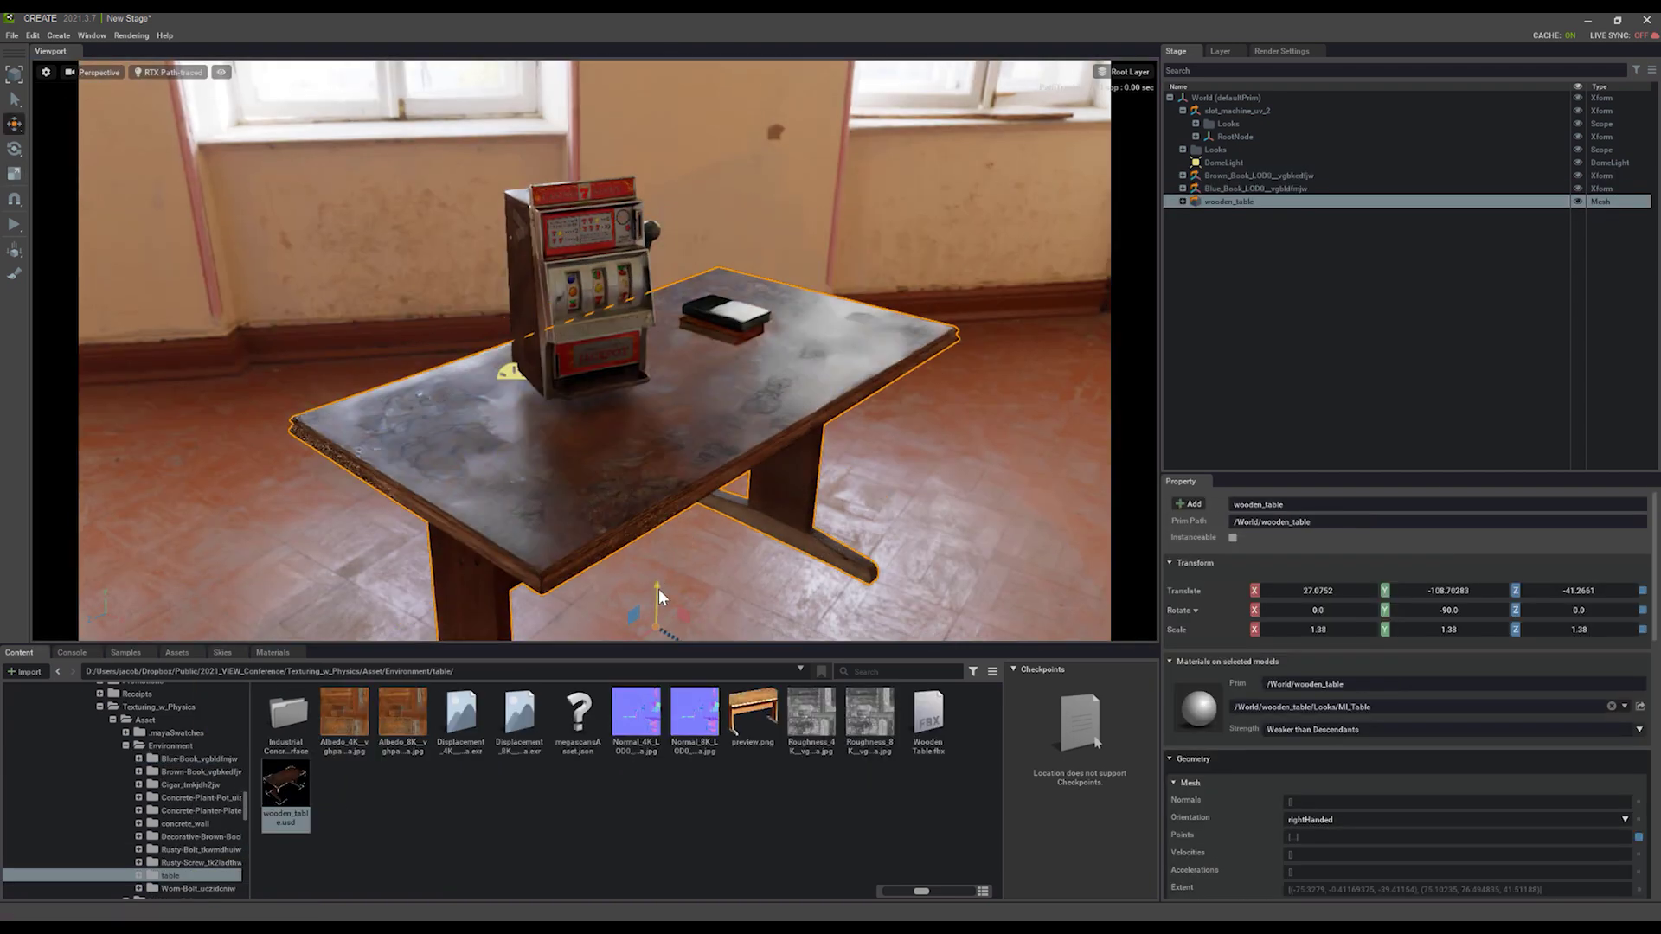
# Rotate and reposition the wooden table so its top sits beneath the slot machine and books
pyautogui.press('e')
pyautogui.moveTo(683, 627); pyautogui.dragTo(643, 631)
pyautogui.keyDown('alt'); pyautogui.moveTo(644, 631); pyautogui.dragTo(656, 518, button='middle'); pyautogui.keyUp('alt')
pyautogui.press('w')
pyautogui.moveTo(655, 518); pyautogui.dragTo(656, 500)
# Adjust the brown book's placement on the table, beneath the blue book and beside the slot machine
pyautogui.moveTo(692, 173); pyautogui.dragTo(744, 217)
pyautogui.press('r')
pyautogui.press('w')
pyautogui.click(739, 229)
pyautogui.press('r')
pyautogui.press('e')
pyautogui.press('w')
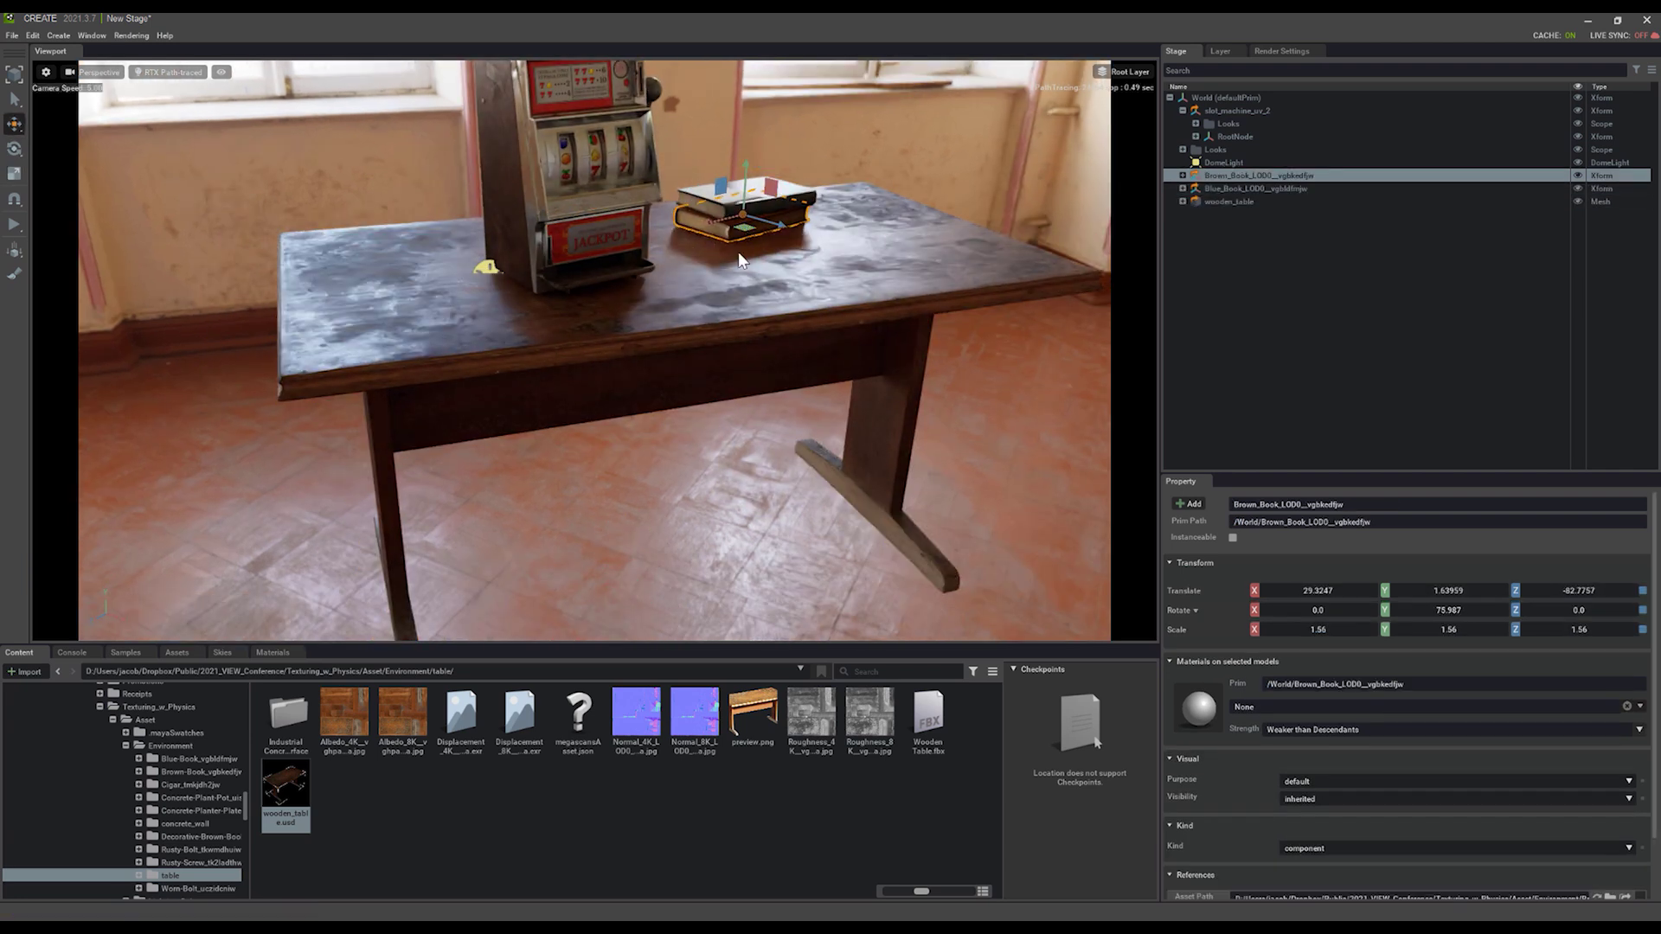
pyautogui.scroll(3, 738, 251)
pyautogui.keyDown('alt'); pyautogui.moveTo(640, 242); pyautogui.dragTo(651, 355, button='middle'); pyautogui.keyUp('alt')
pyautogui.press('w')
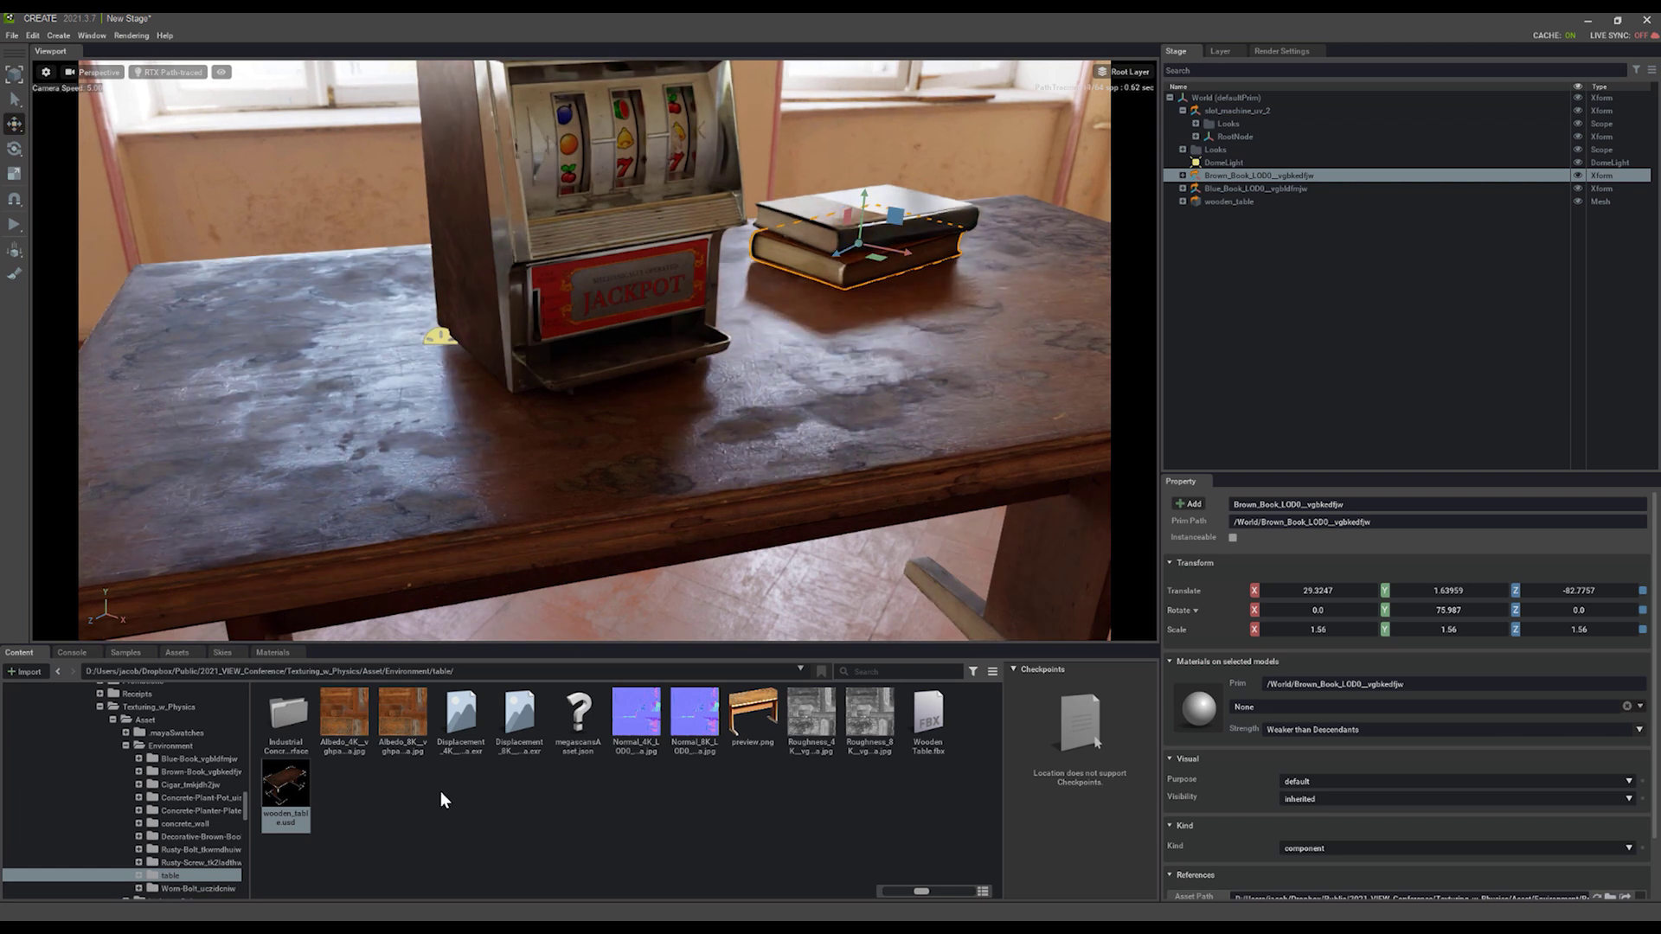
# Add the Rusty Bolt USD model to the tabletop beside the slot machine, rotated about 47° on Y and 7.6° on Z
pyautogui.click(189, 849)
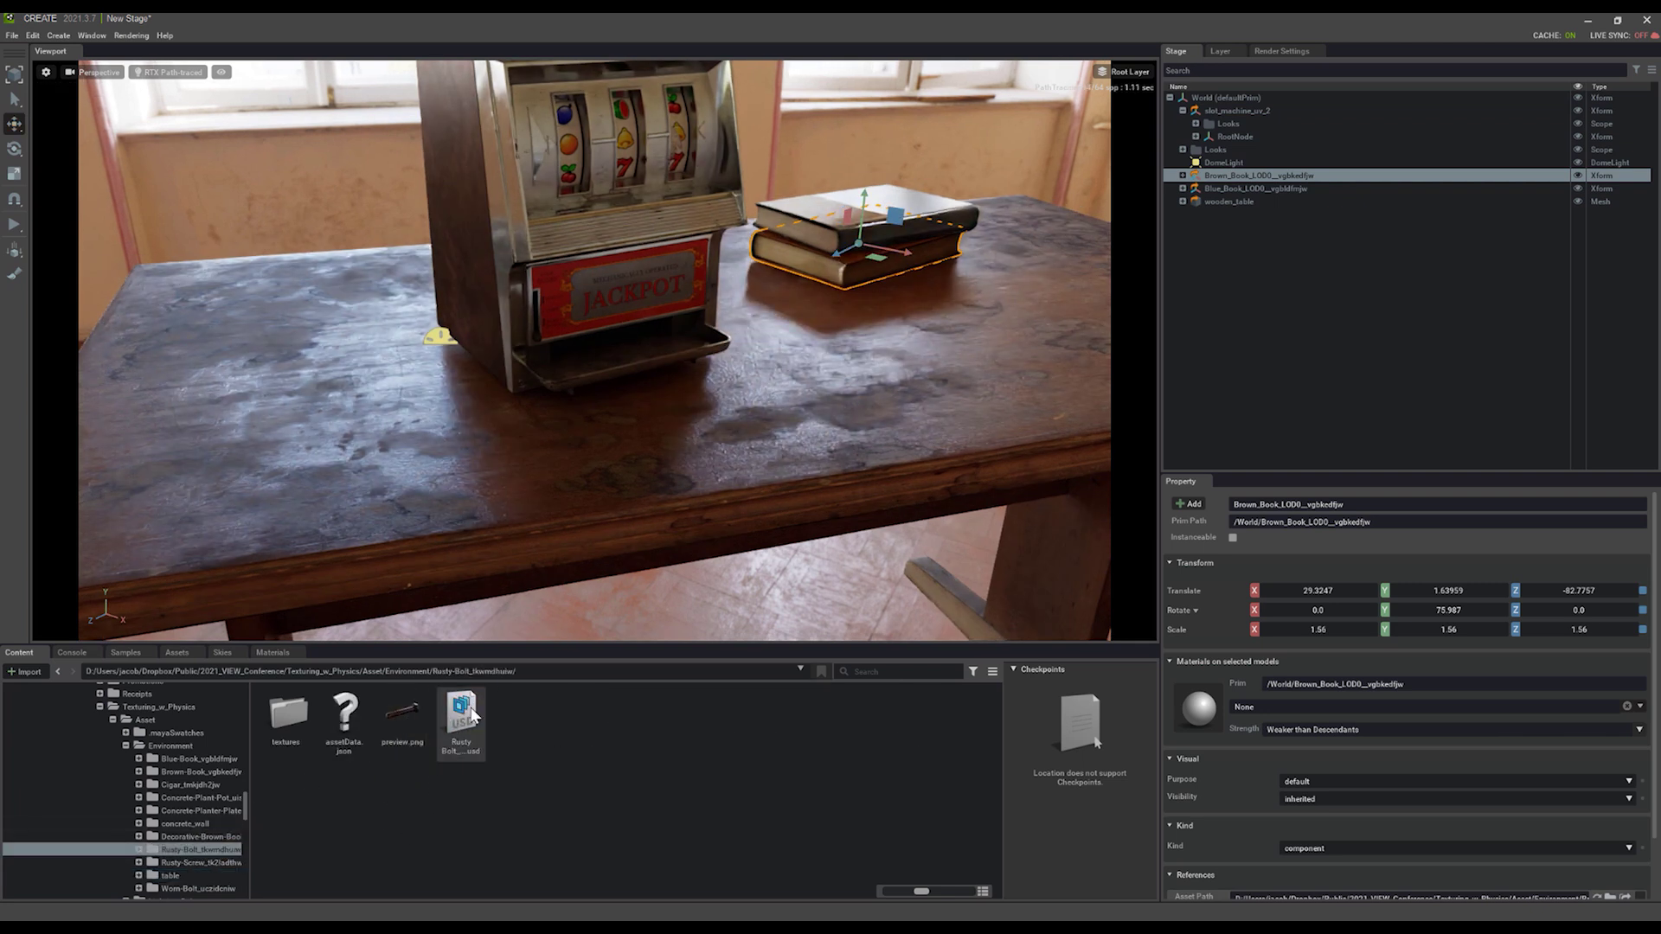
pyautogui.moveTo(465, 722); pyautogui.dragTo(349, 351)
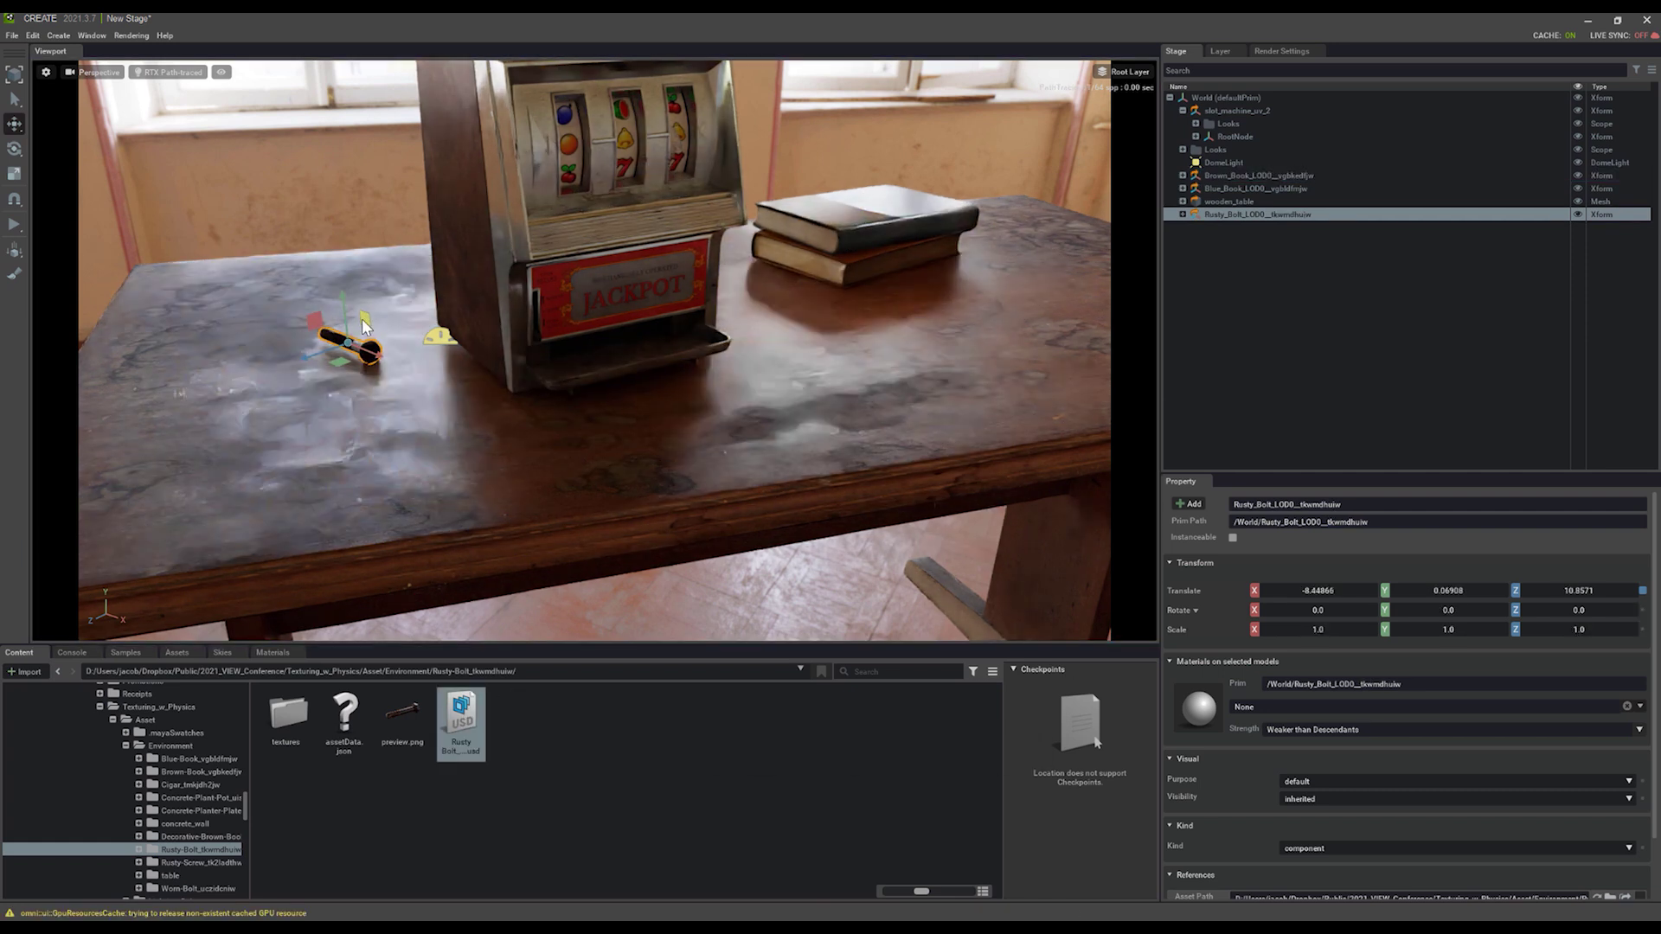
pyautogui.press('e')
pyautogui.moveTo(387, 361); pyautogui.dragTo(355, 314)
pyautogui.press('w')
pyautogui.press('e')
pyautogui.press('w')
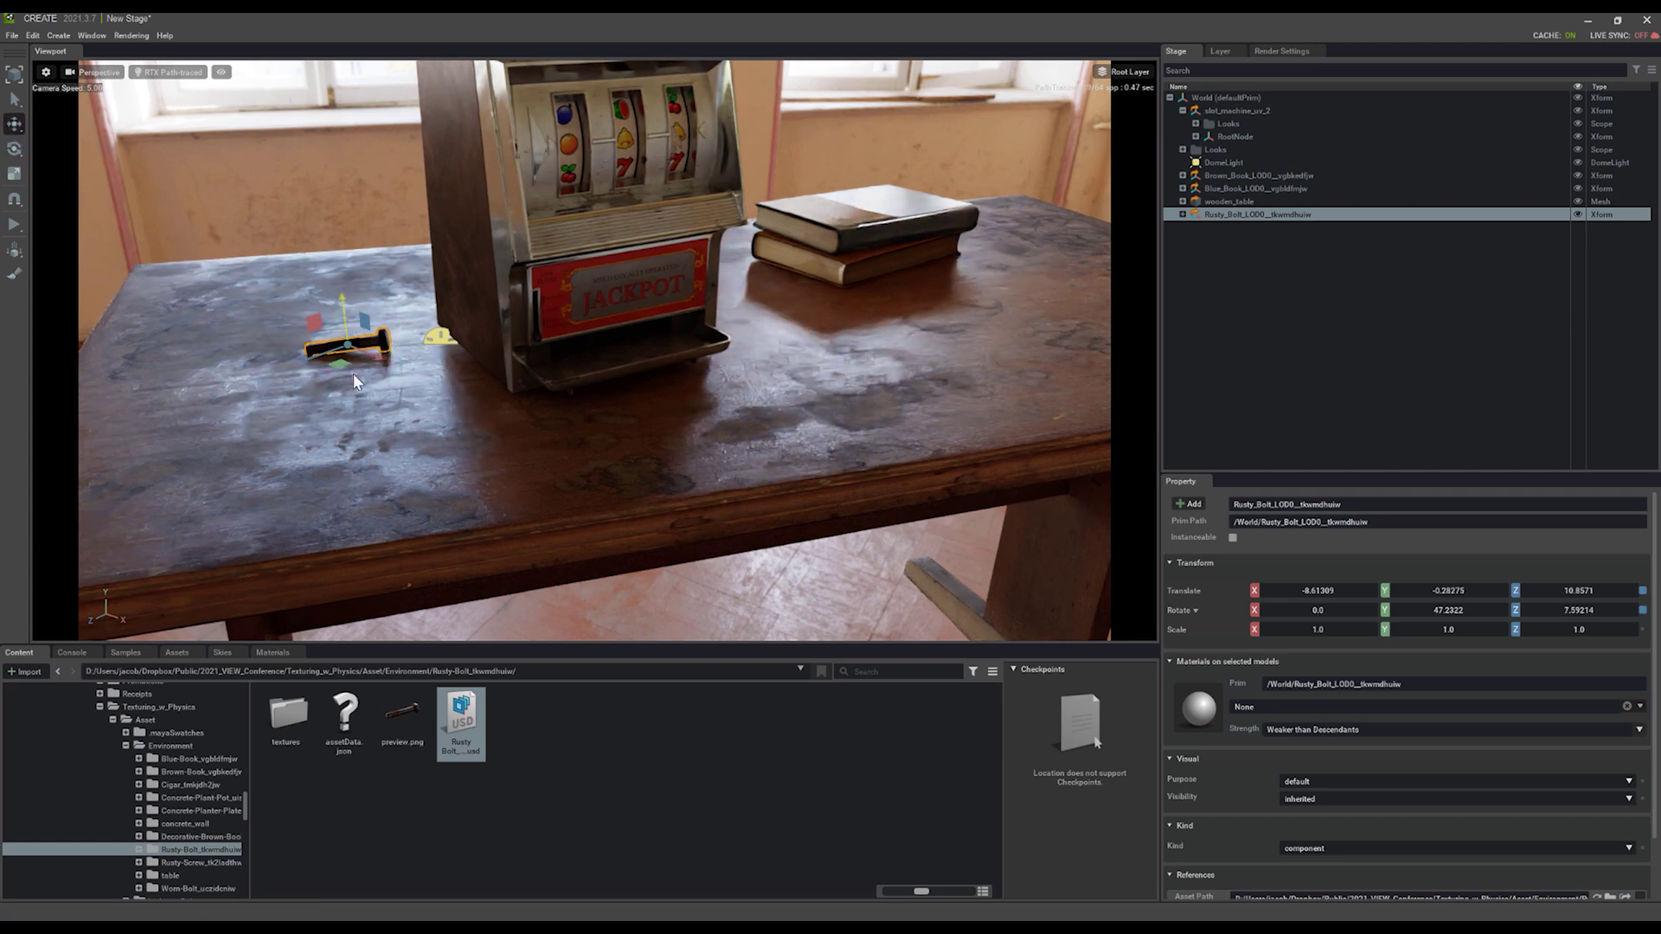
pyautogui.moveTo(353, 373); pyautogui.dragTo(329, 353)
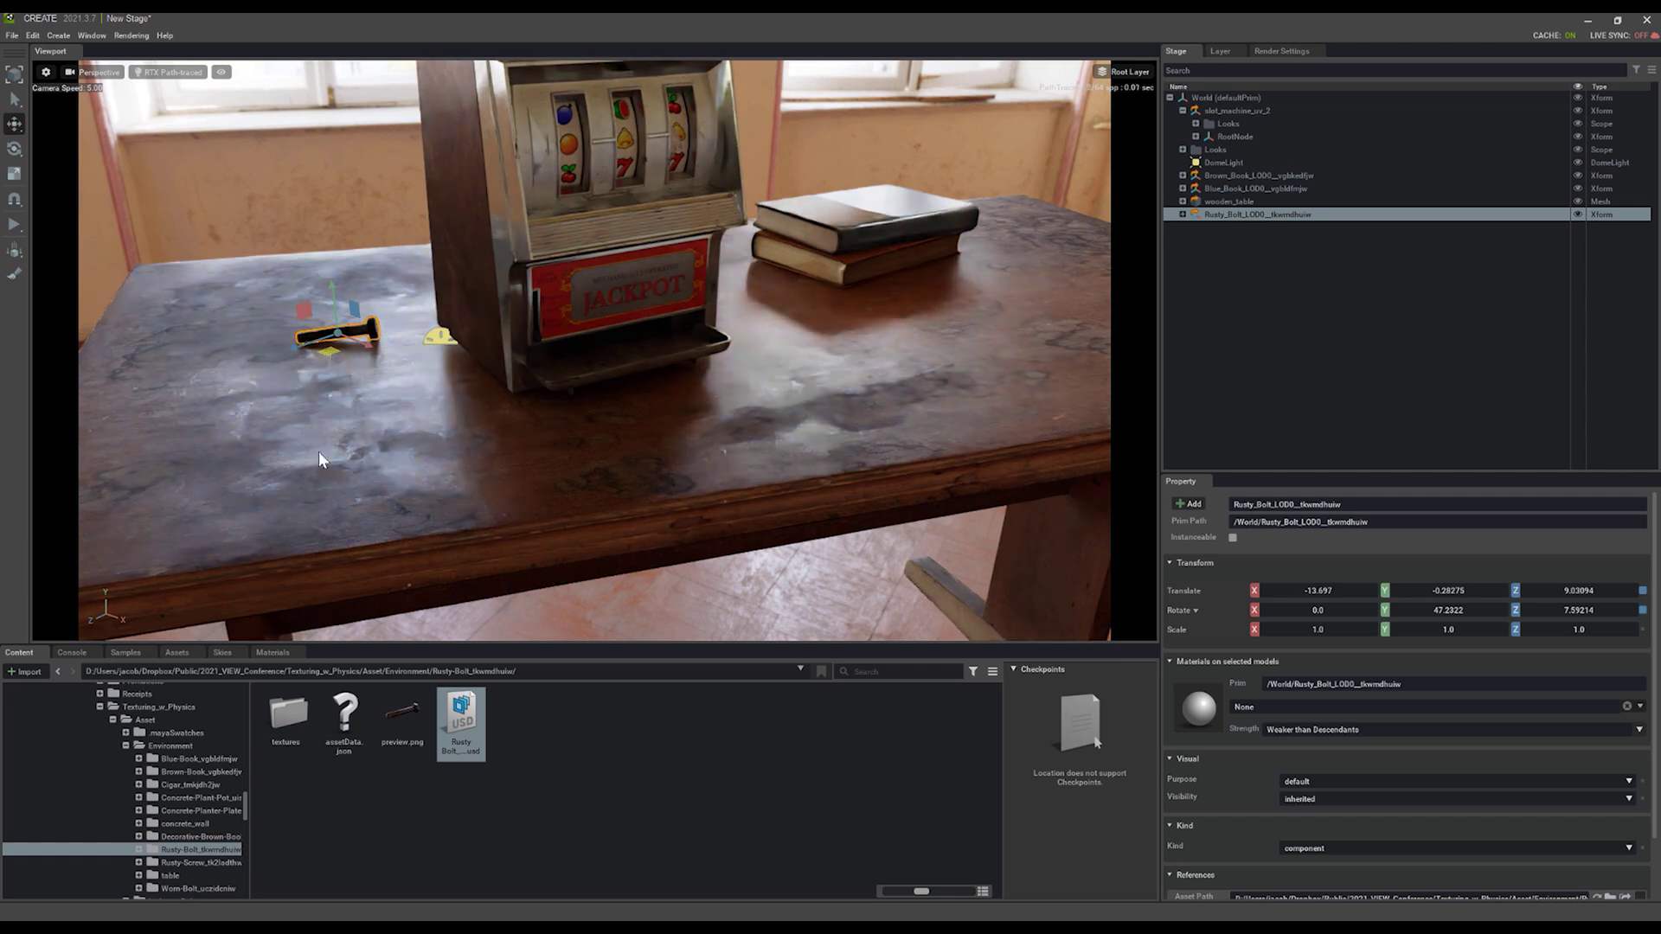
# Add the Rusty Screw USD model to the tabletop in front of the bolt, rotated about 45.5° on Y and 4.3° on Z
pyautogui.click(192, 862)
pyautogui.moveTo(450, 743); pyautogui.dragTo(359, 333)
pyautogui.press('e')
pyautogui.press('w')
pyautogui.press('e')
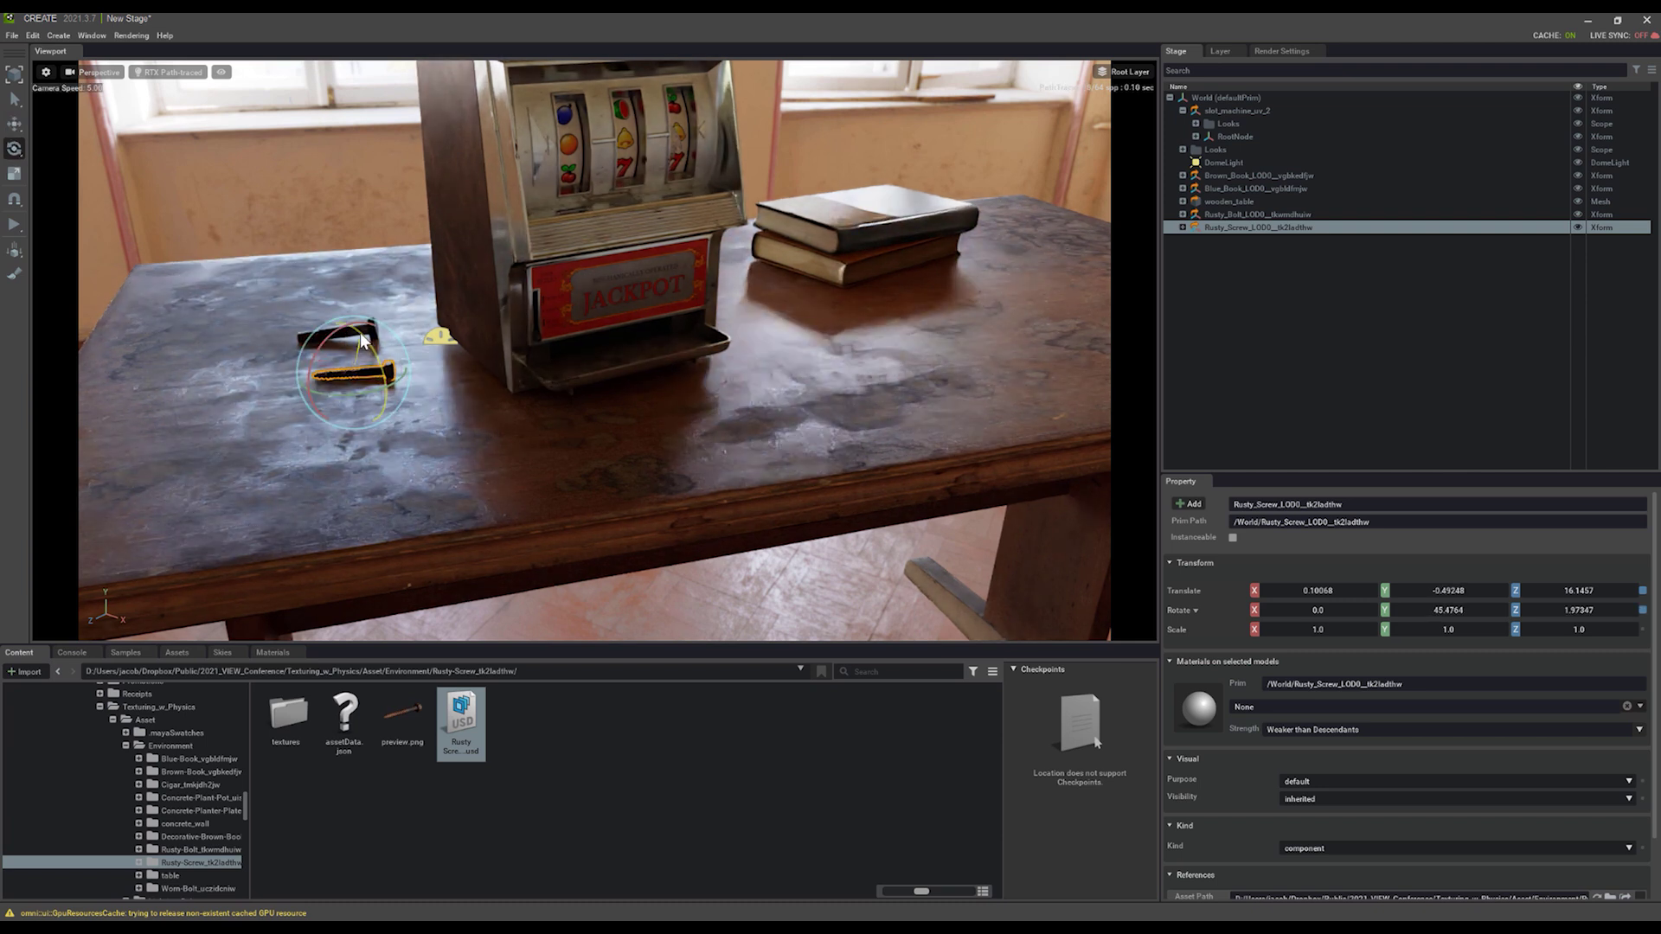
pyautogui.press('w')
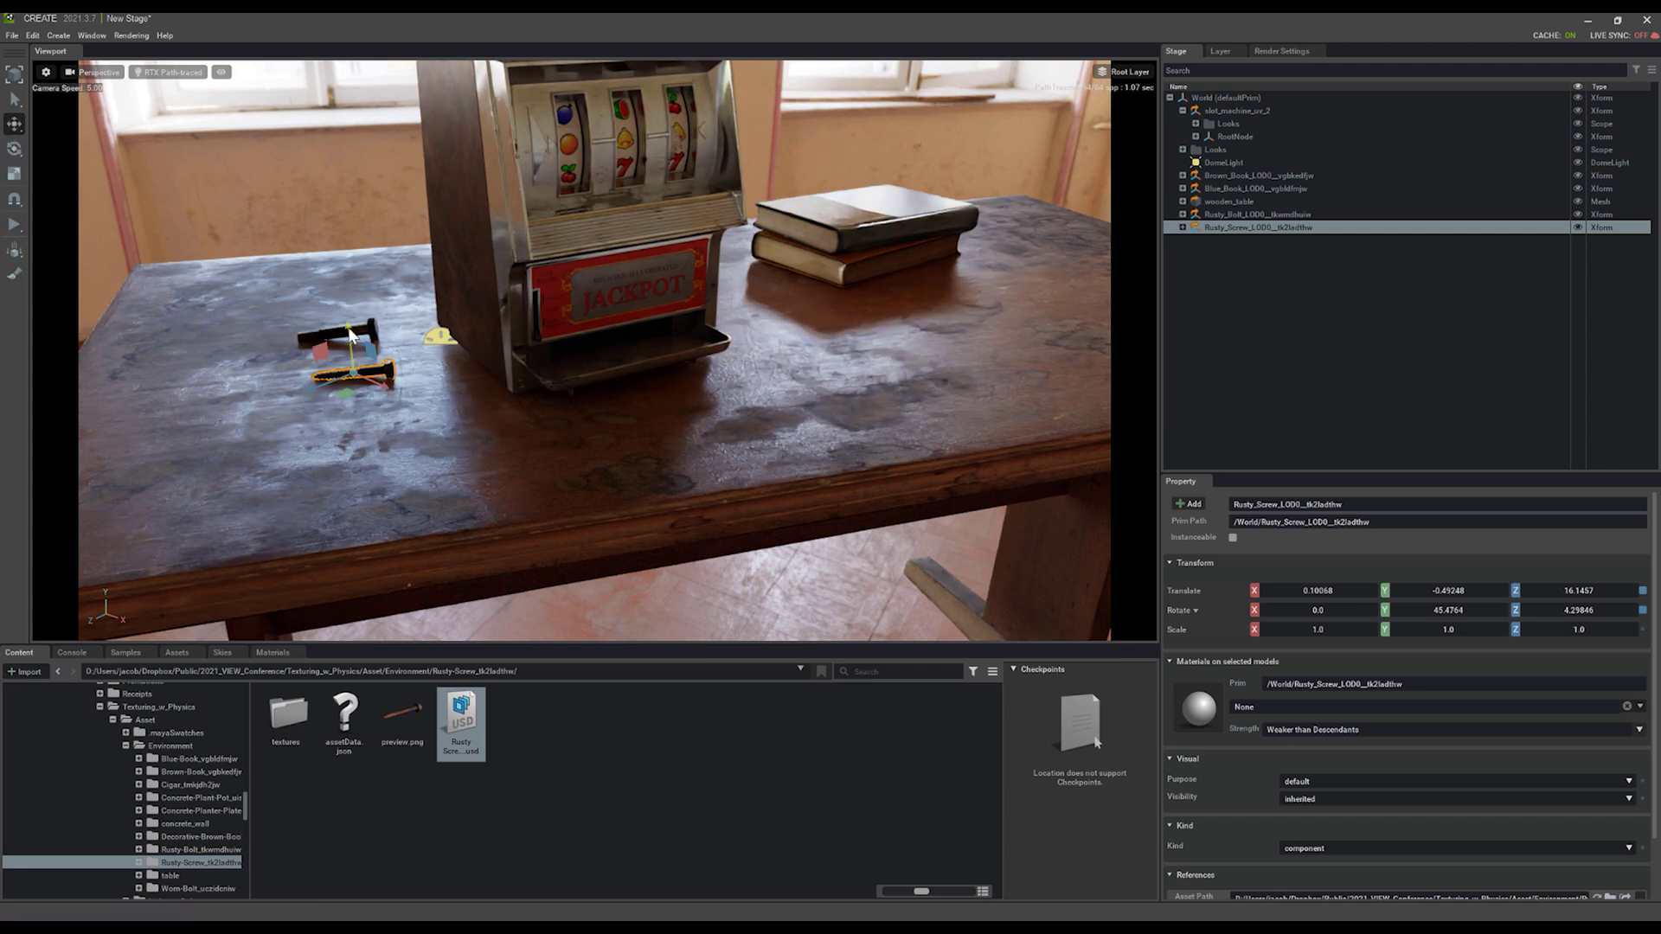
# Frame the slot machine together with the books, bolt and screw, and create a camera from this view
pyautogui.moveTo(532, 247); pyautogui.dragTo(488, 364, button='middle')
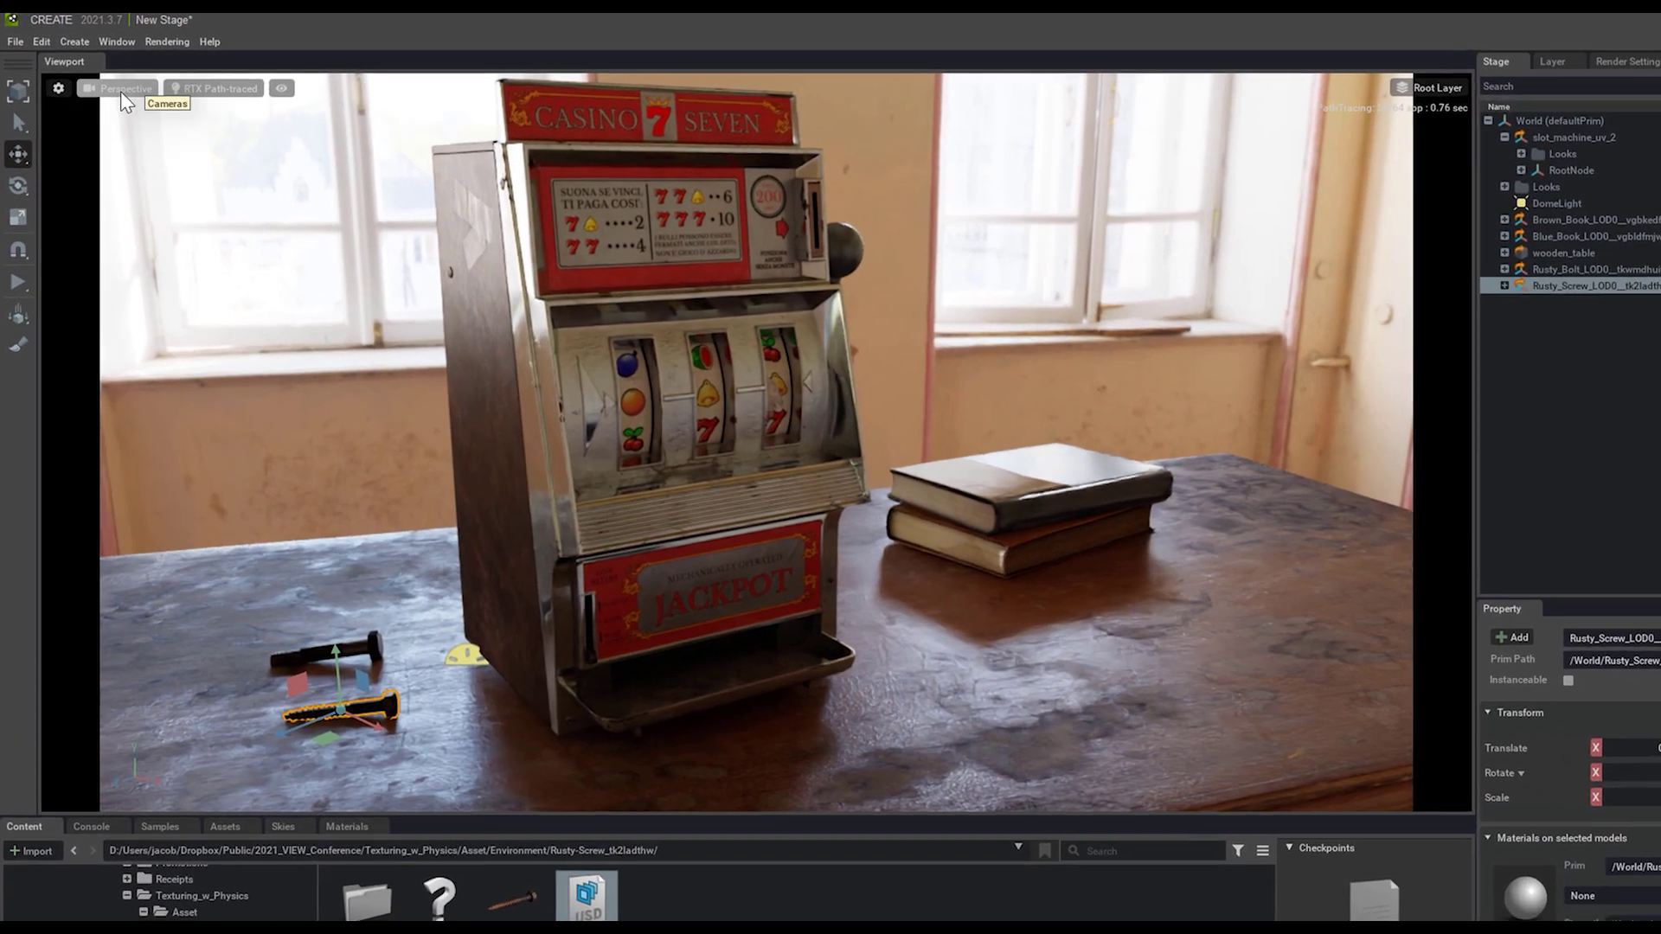
pyautogui.click(89, 73)
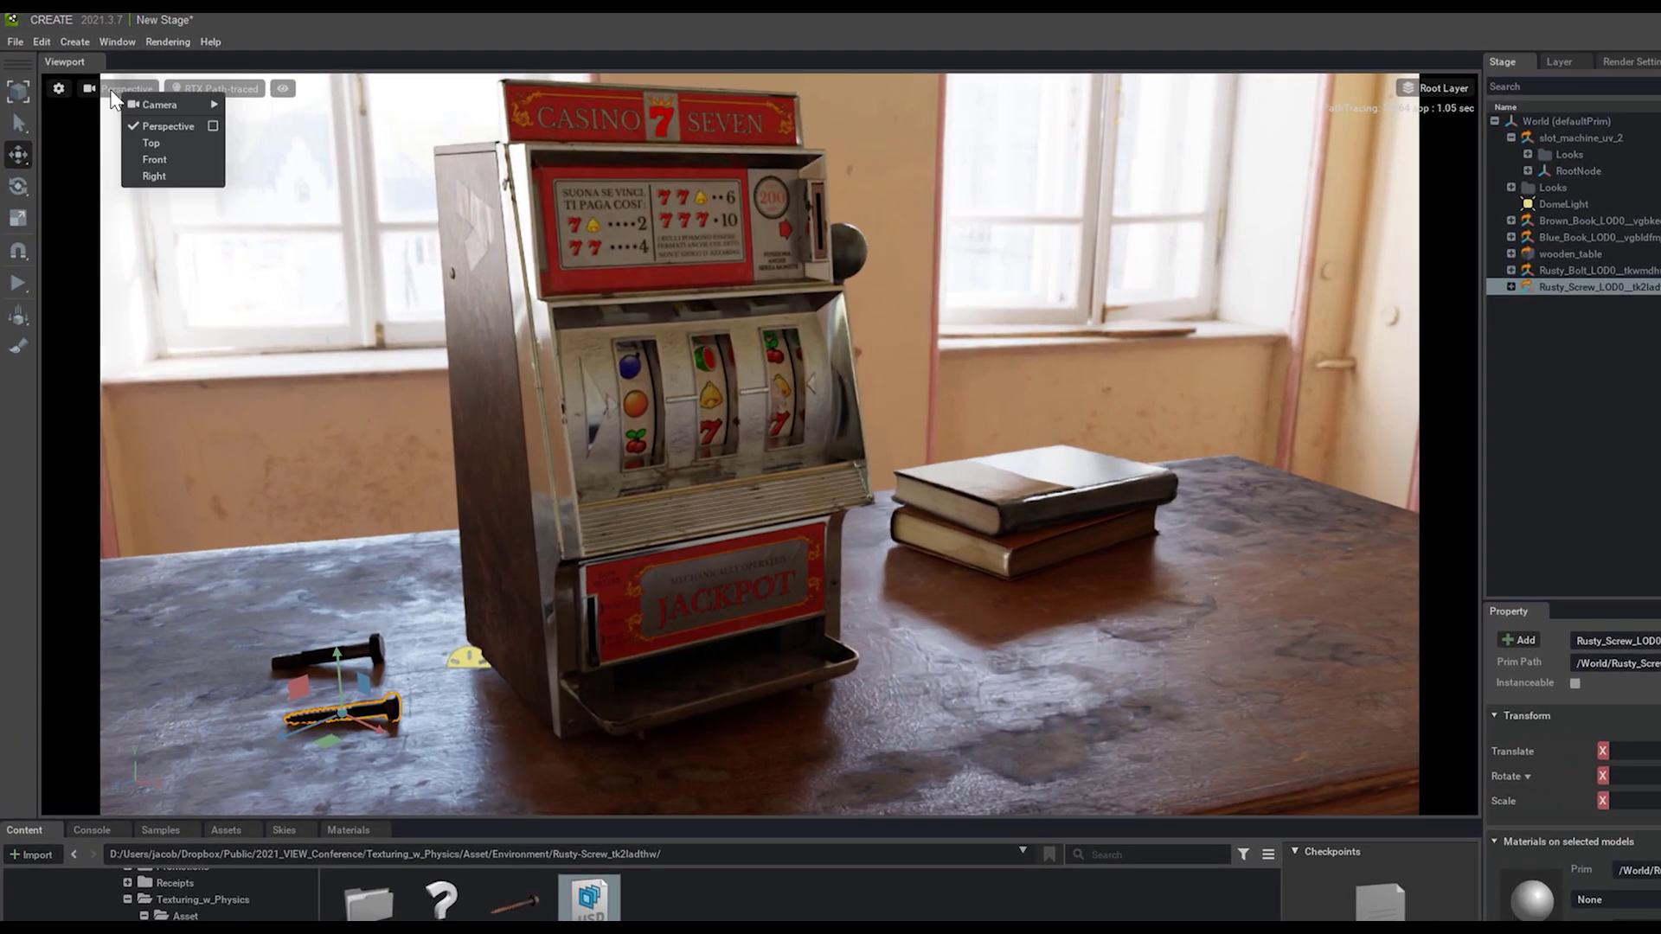
pyautogui.moveTo(151, 102)
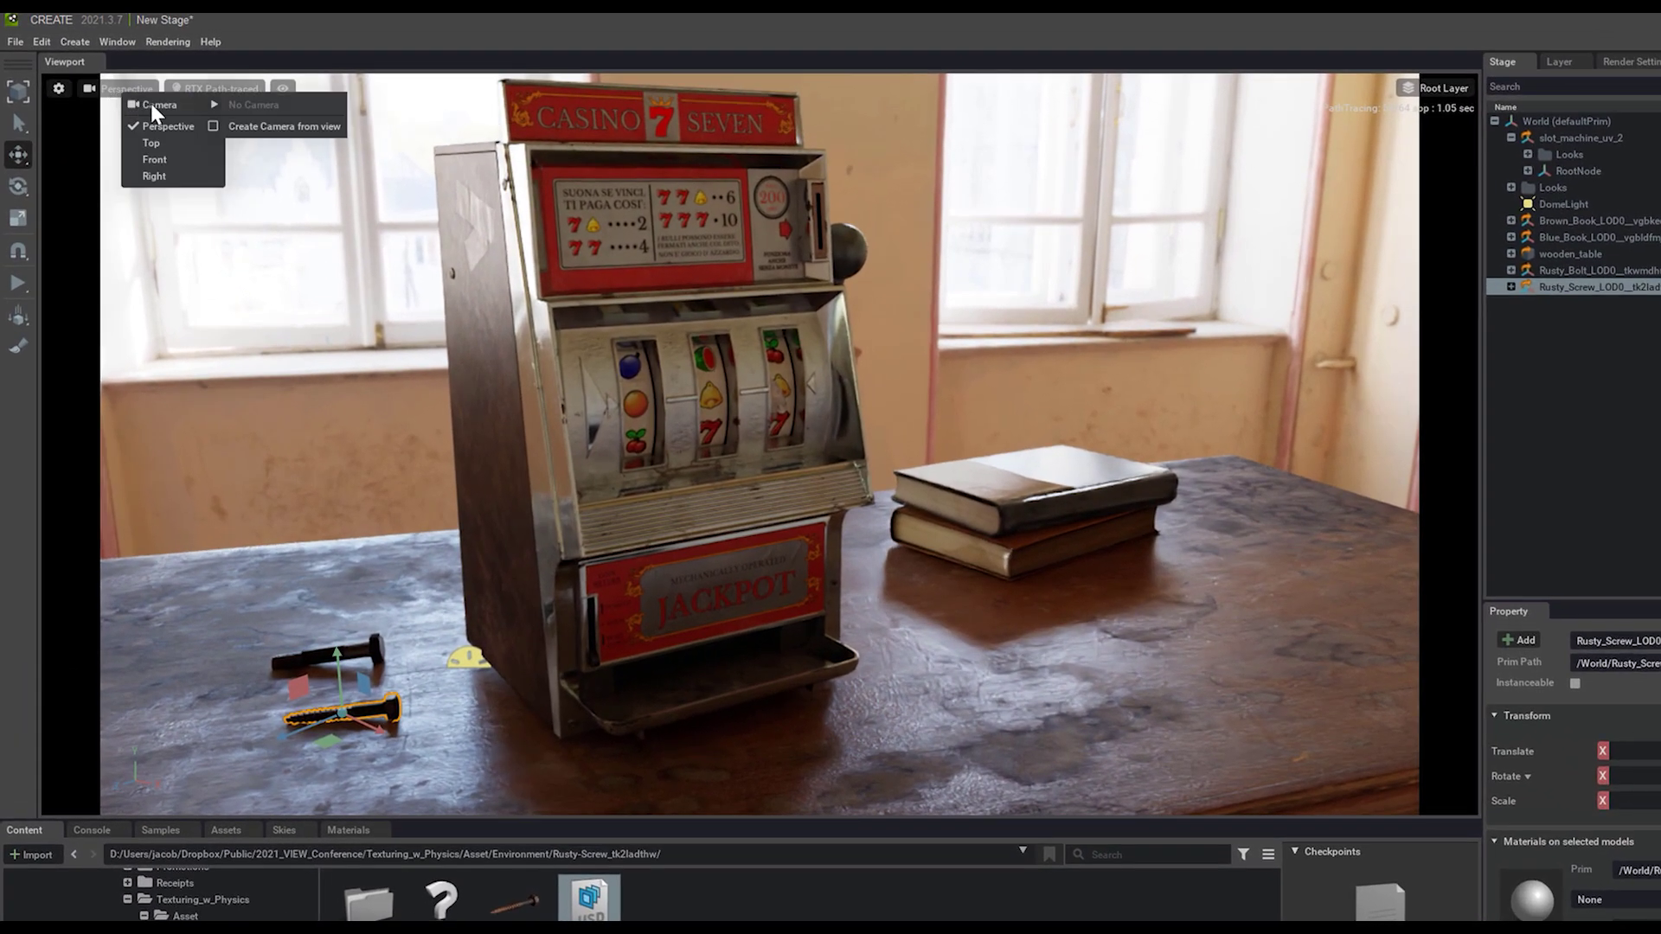
pyautogui.click(283, 128)
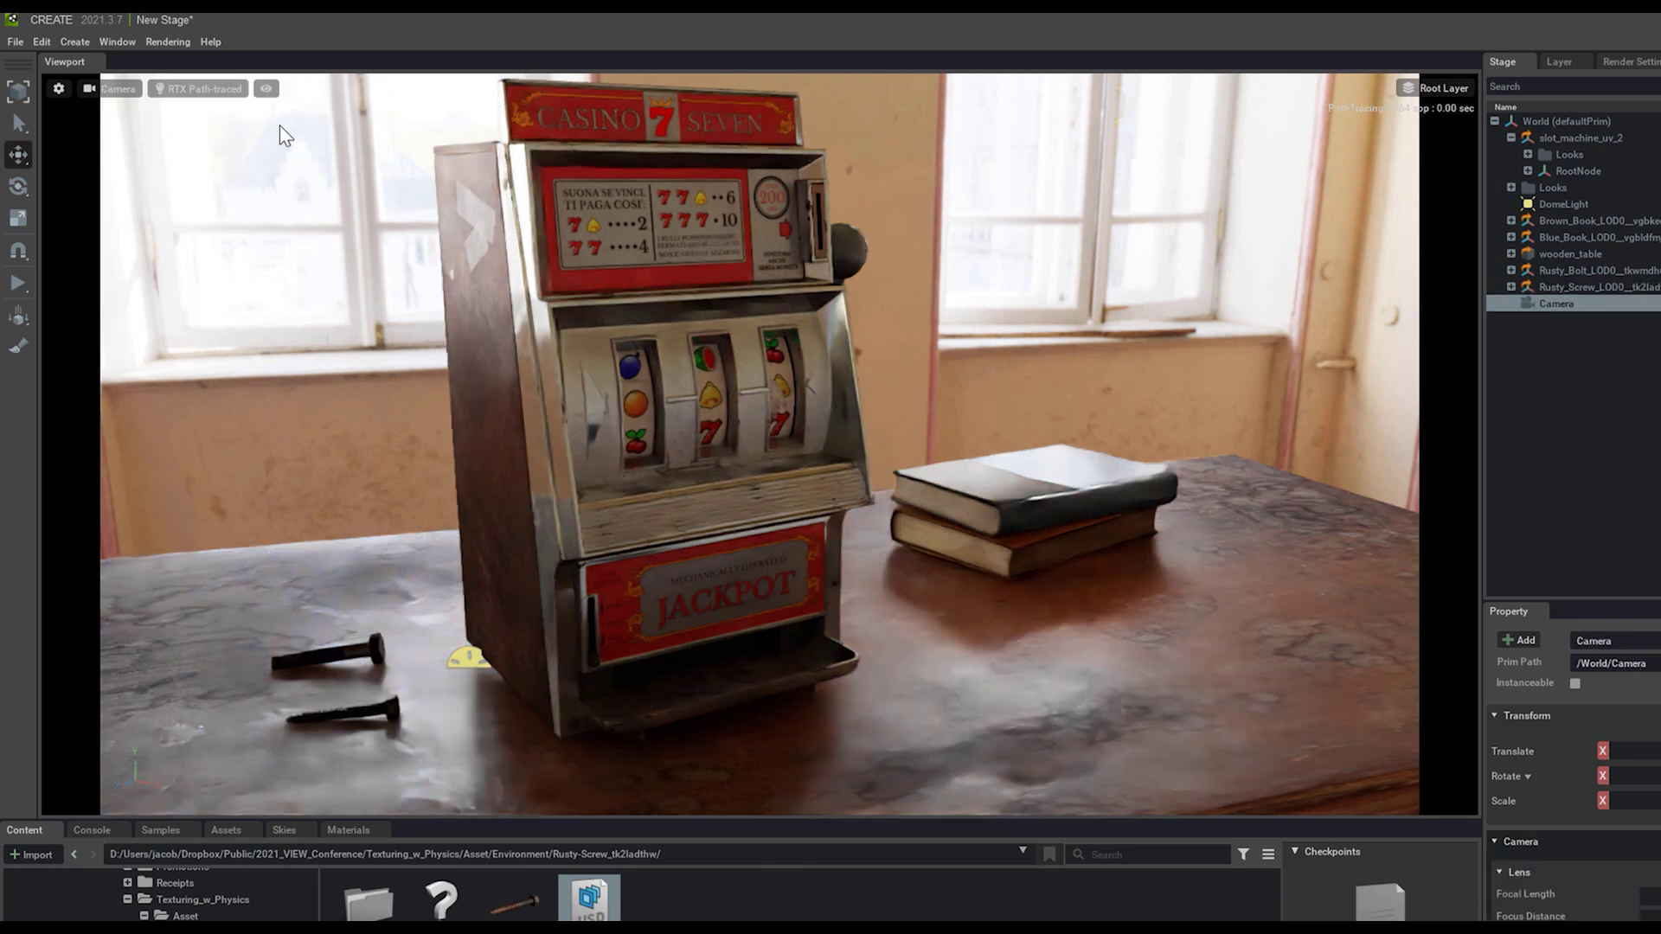
# Set the camera's focal length to 35 and reframe the slot machine with the books, bolt and screw beside it
pyautogui.moveTo(845, 363); pyautogui.dragTo(879, 361, button='right')
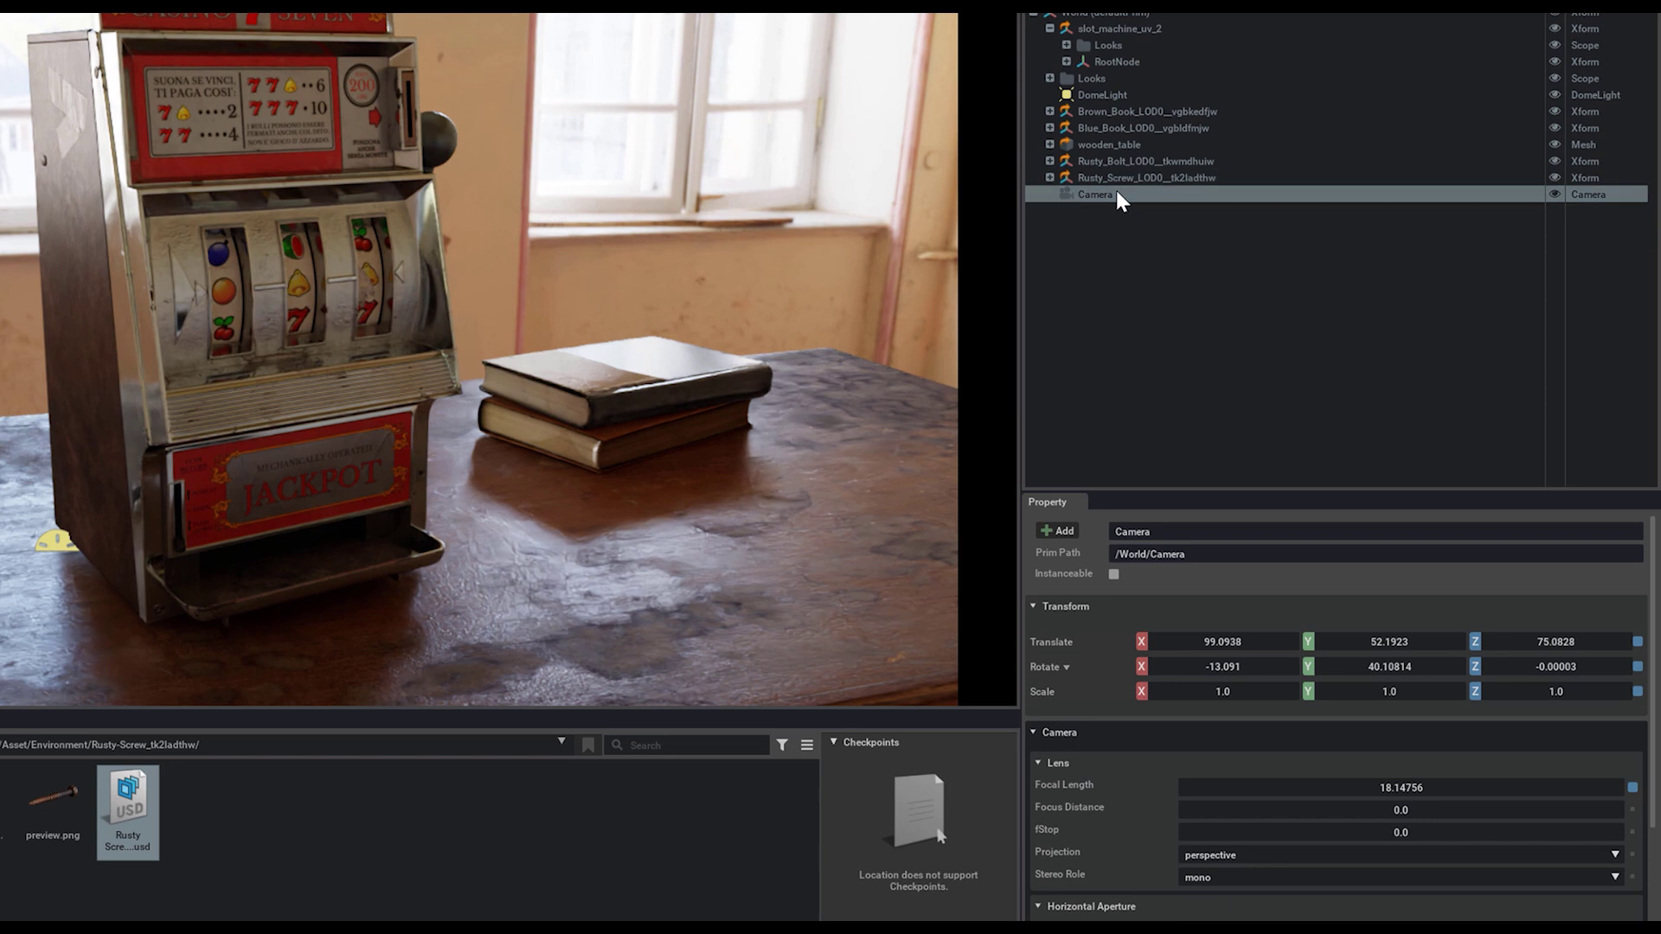
pyautogui.scroll(-3, 1114, 792)
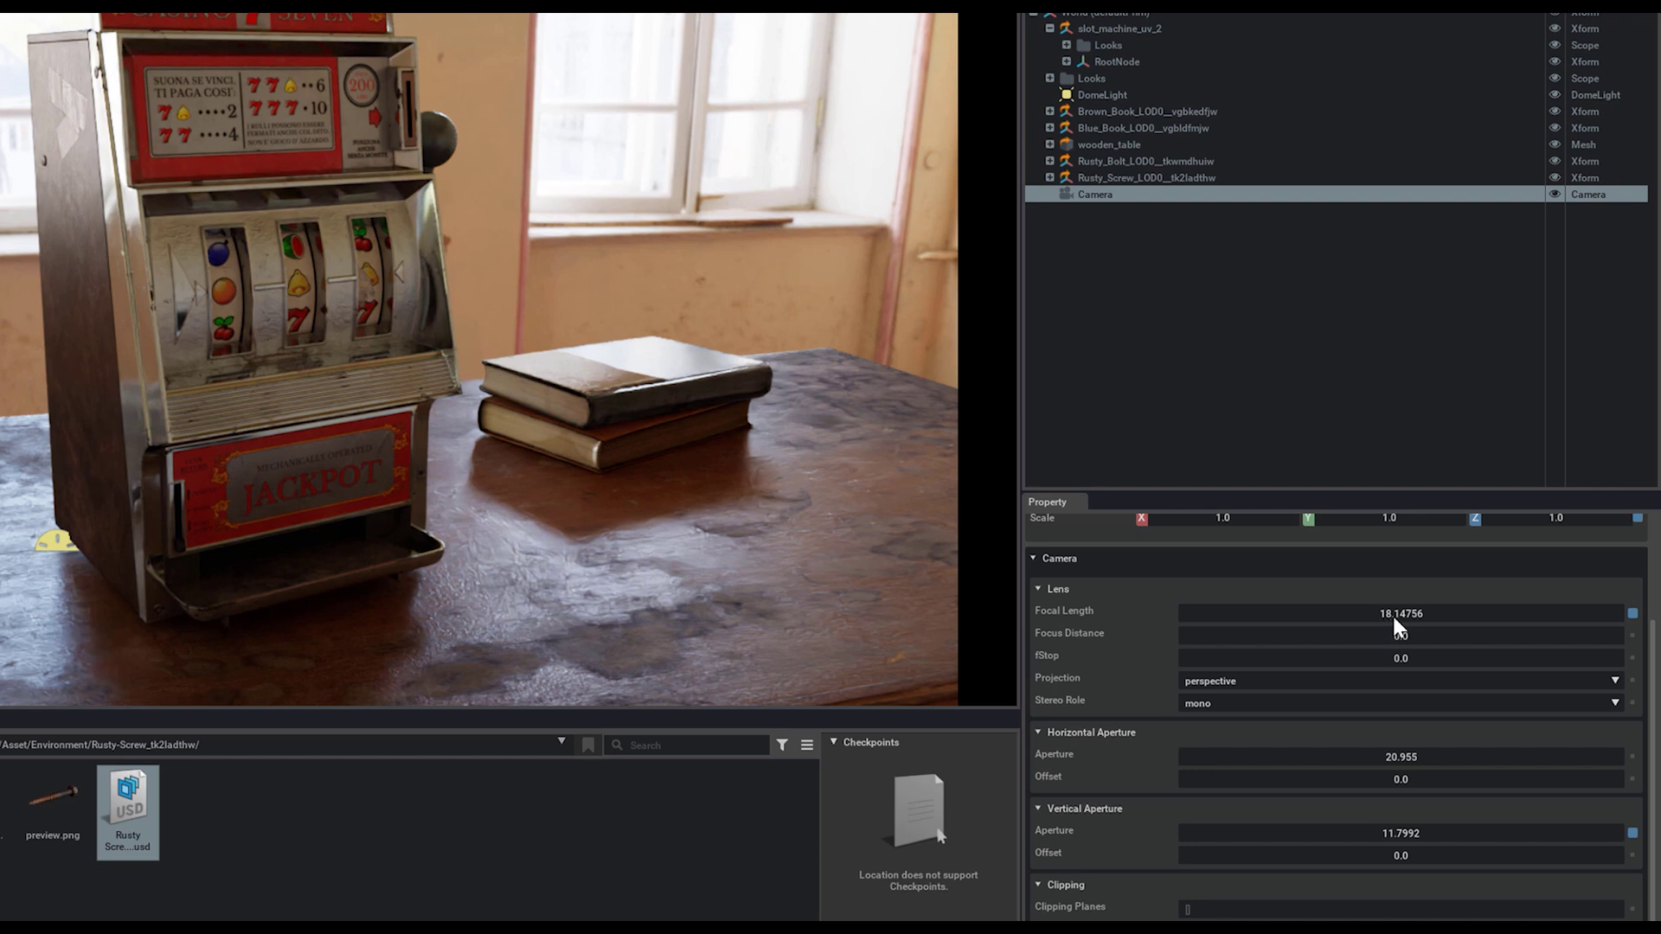
pyautogui.keyDown('alt'); pyautogui.moveTo(333, 380); pyautogui.dragTo(313, 298); pyautogui.keyUp('alt')
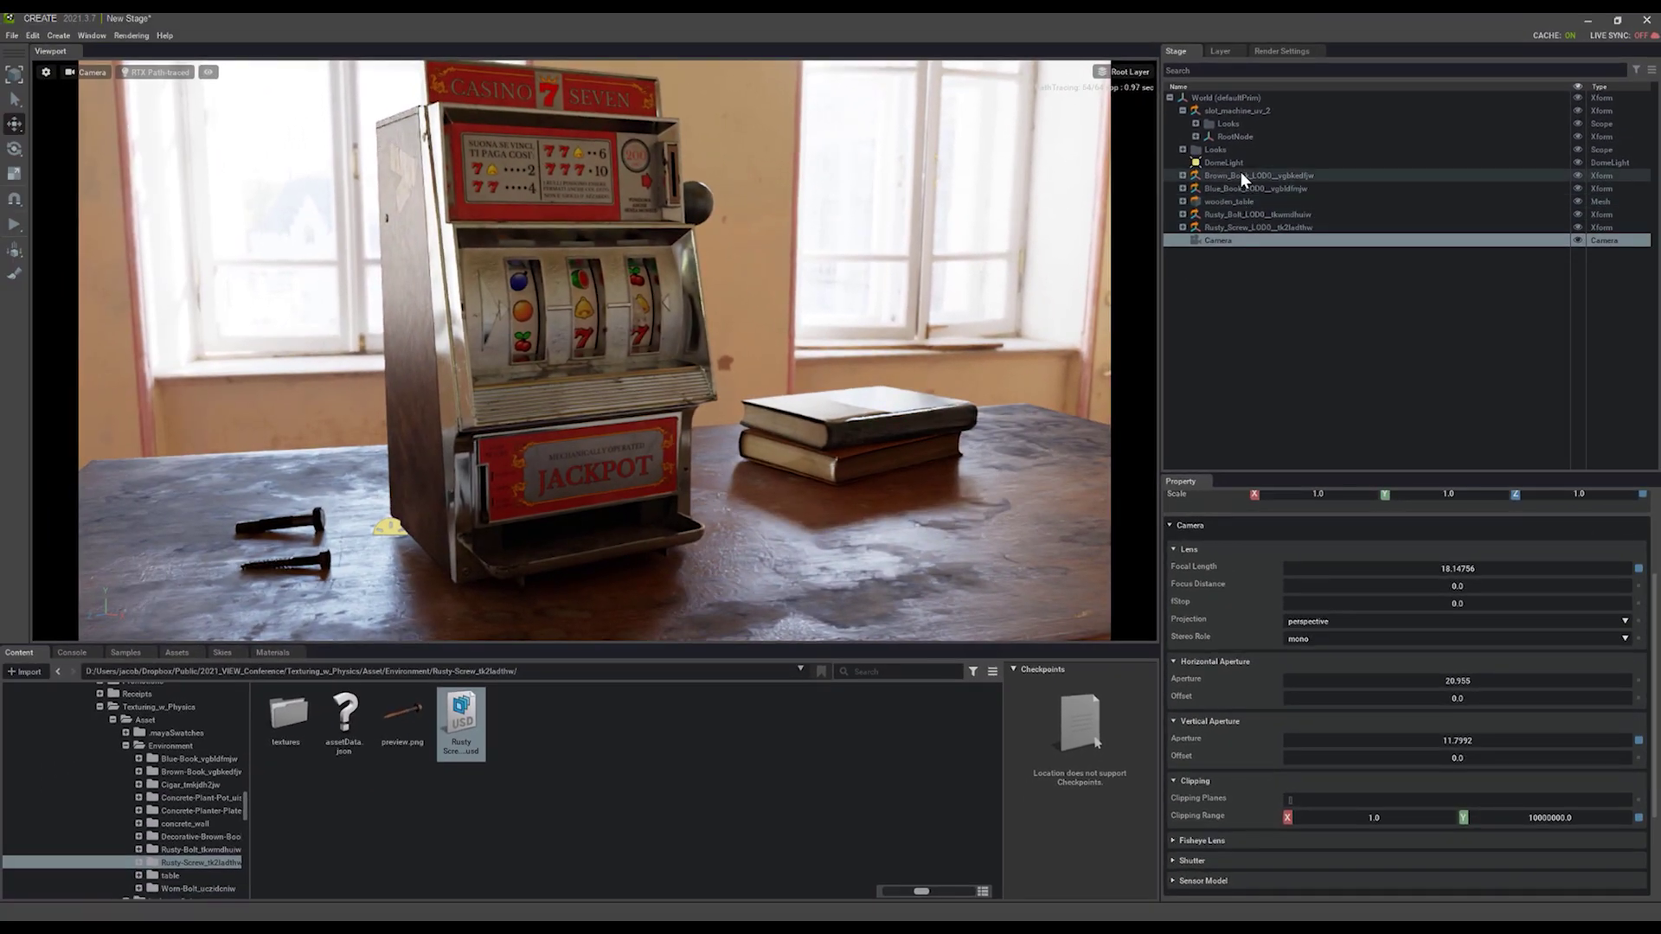
pyautogui.click(1236, 111)
pyautogui.hotkey('ctrl', 'z')
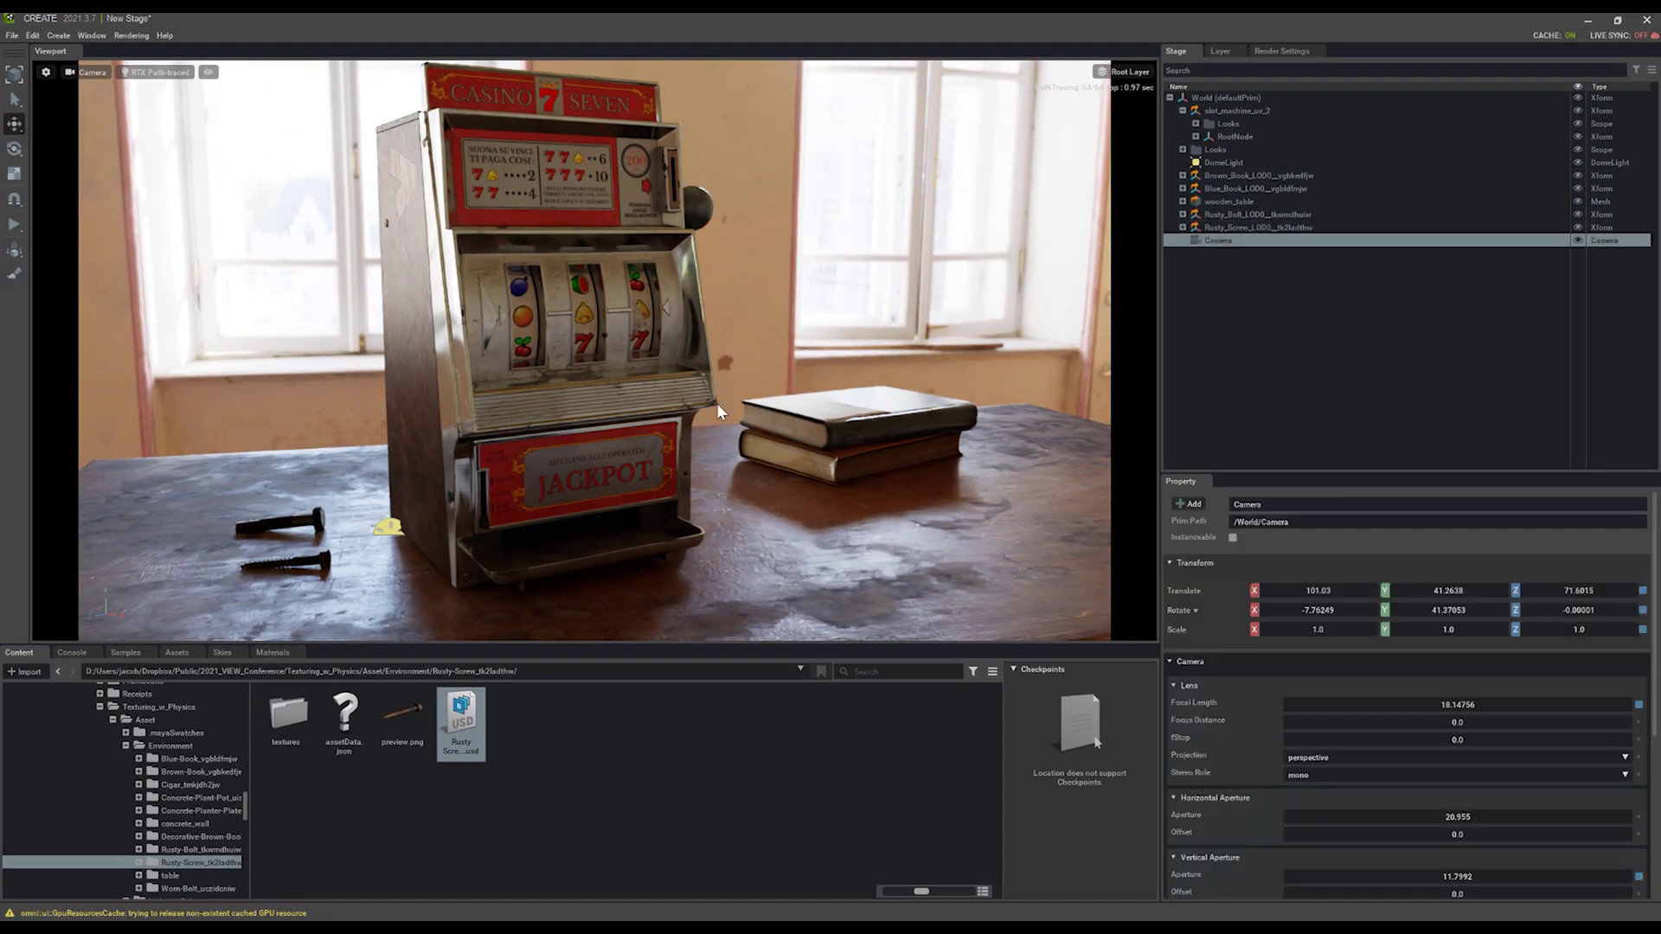
pyautogui.keyDown('alt'); pyautogui.moveTo(716, 404); pyautogui.dragTo(723, 326); pyautogui.keyUp('alt')
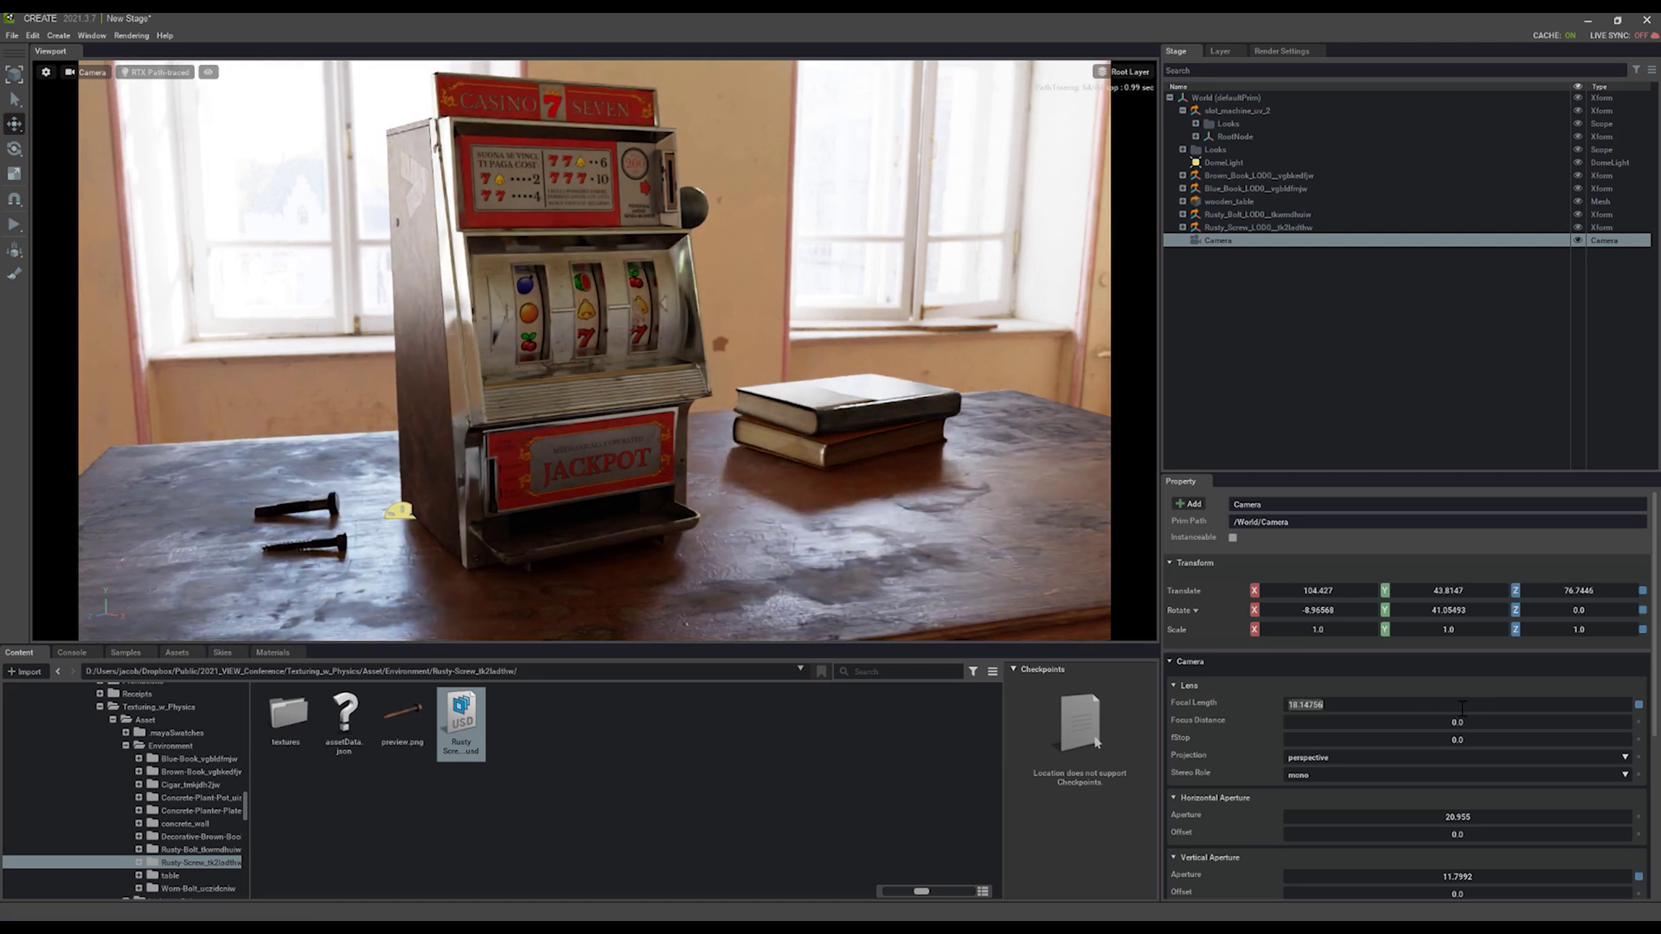
pyautogui.write('35')
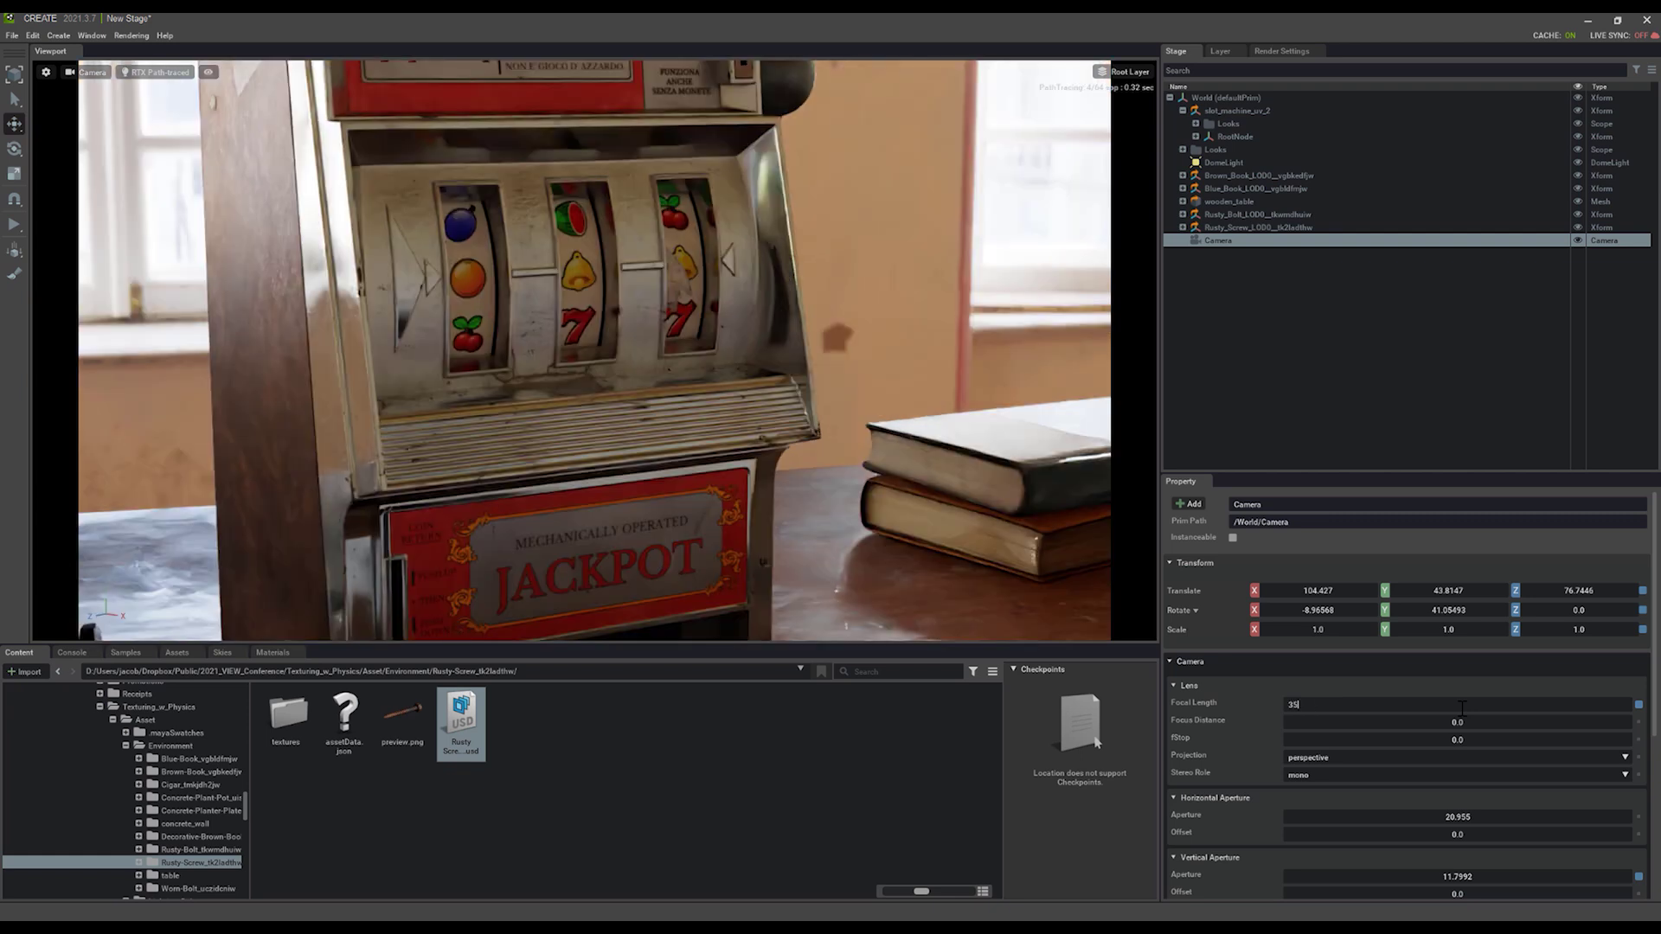
pyautogui.scroll(1, 568, 361)
pyautogui.scroll(-3, 575, 370)
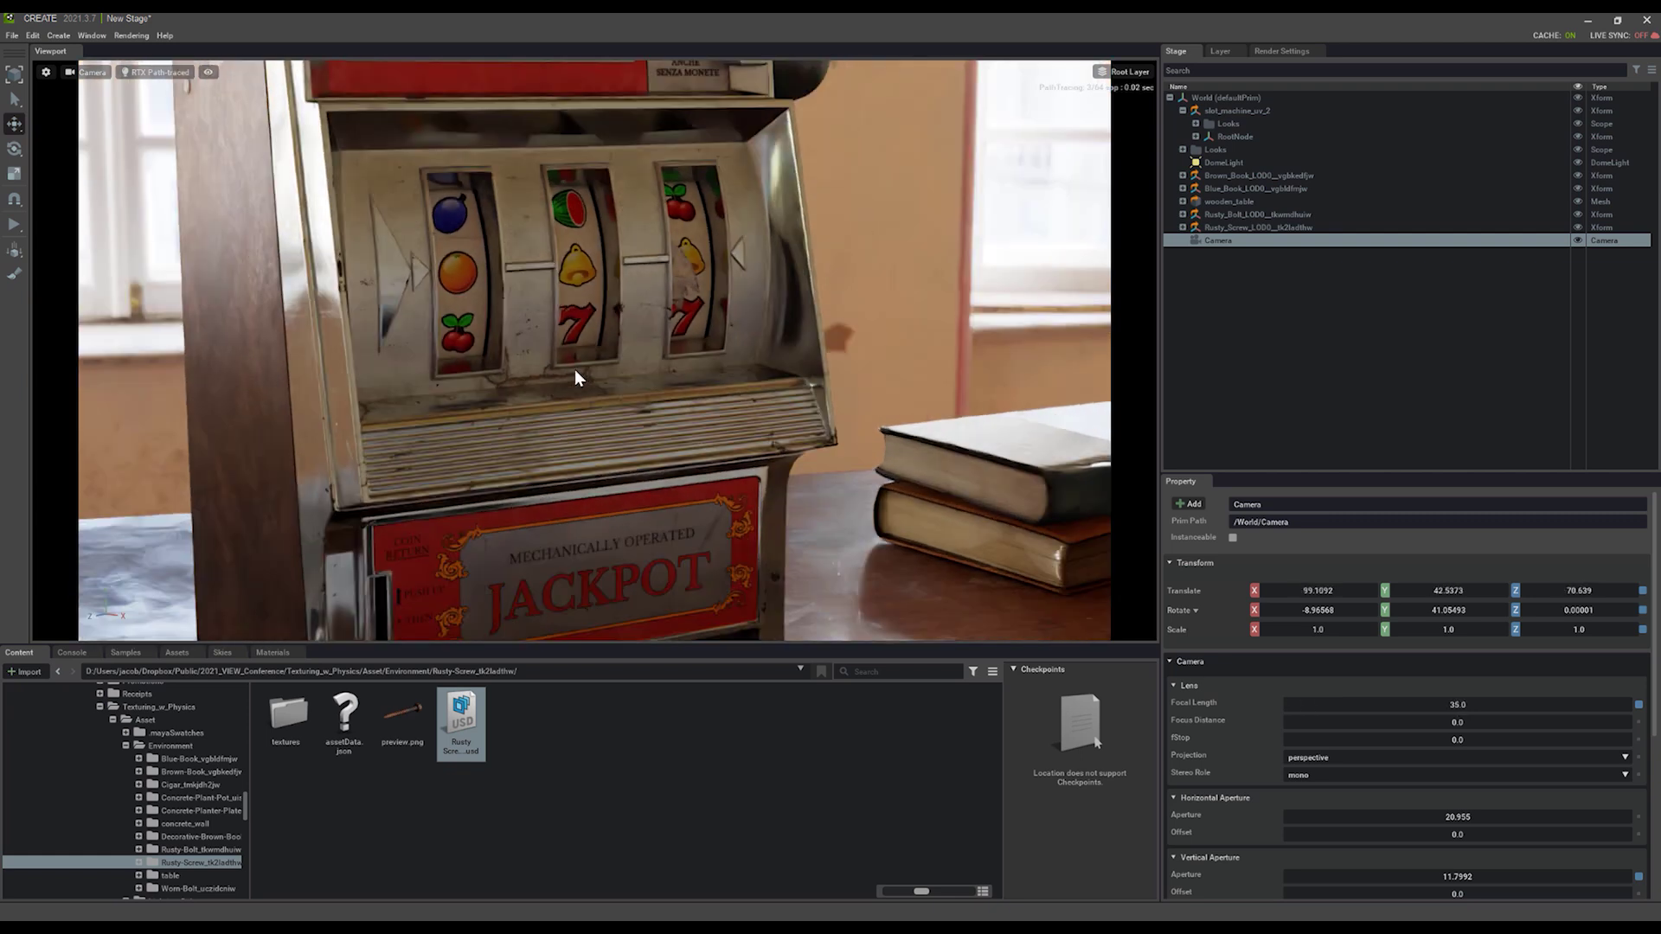
pyautogui.moveTo(603, 365); pyautogui.dragTo(595, 295, button='middle')
pyautogui.keyDown('alt'); pyautogui.moveTo(594, 294); pyautogui.dragTo(607, 327); pyautogui.keyUp('alt')
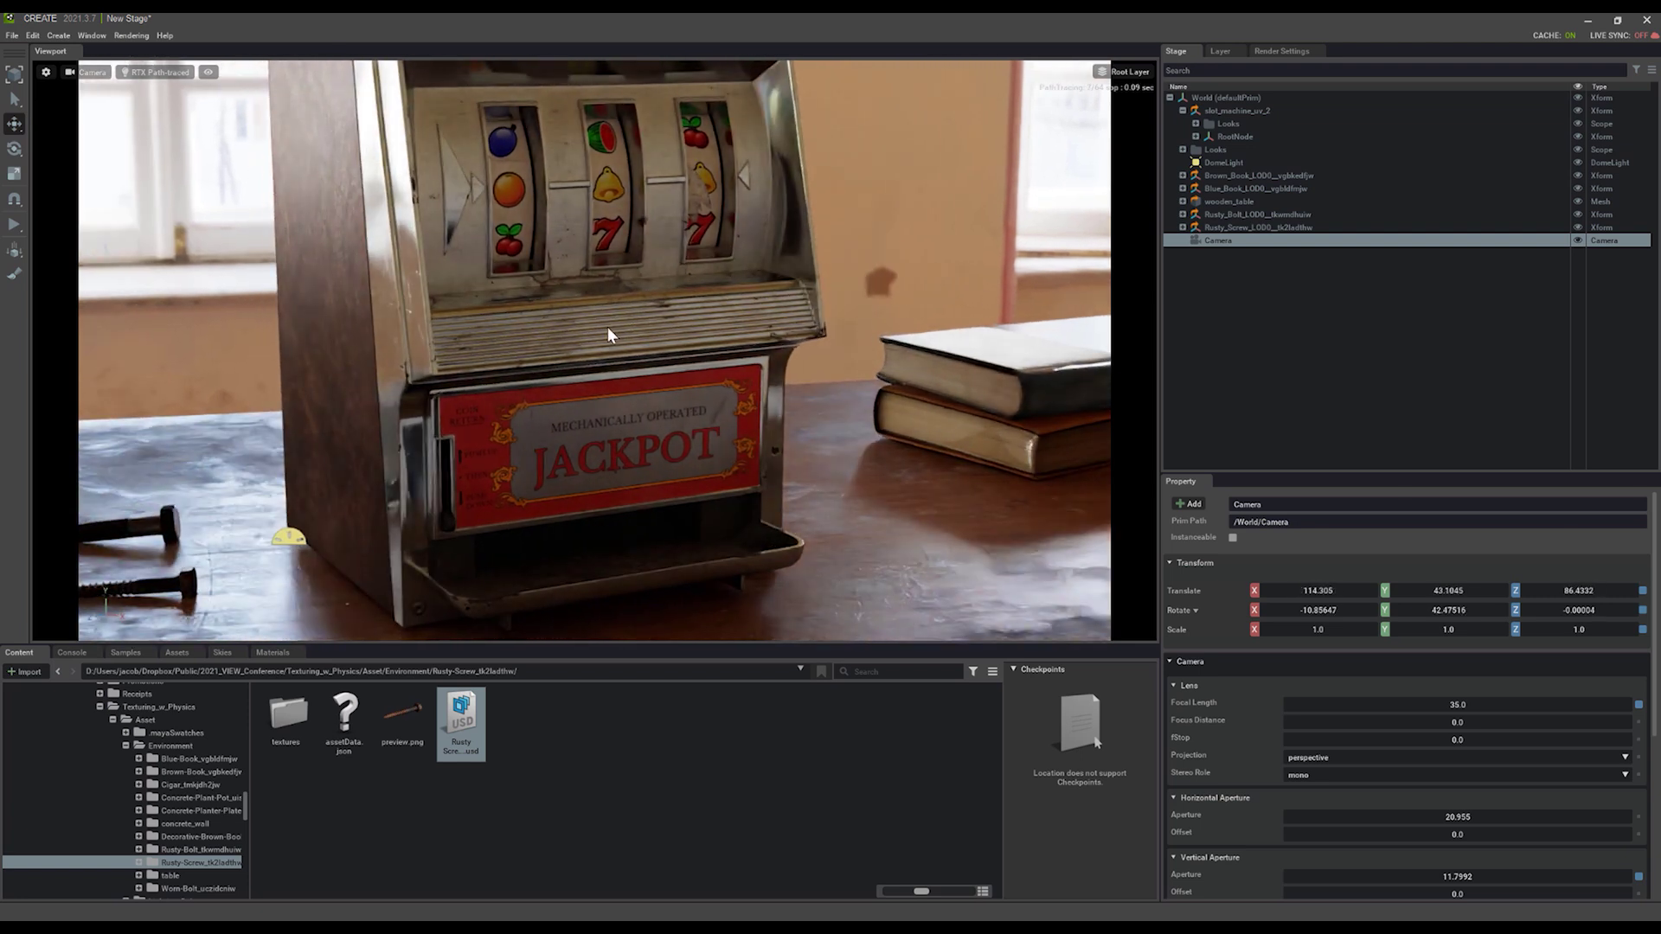
# Try a focal length of 12 on the camera and move in close around the slot machine
pyautogui.doubleClick(1462, 703)
pyautogui.write('12')
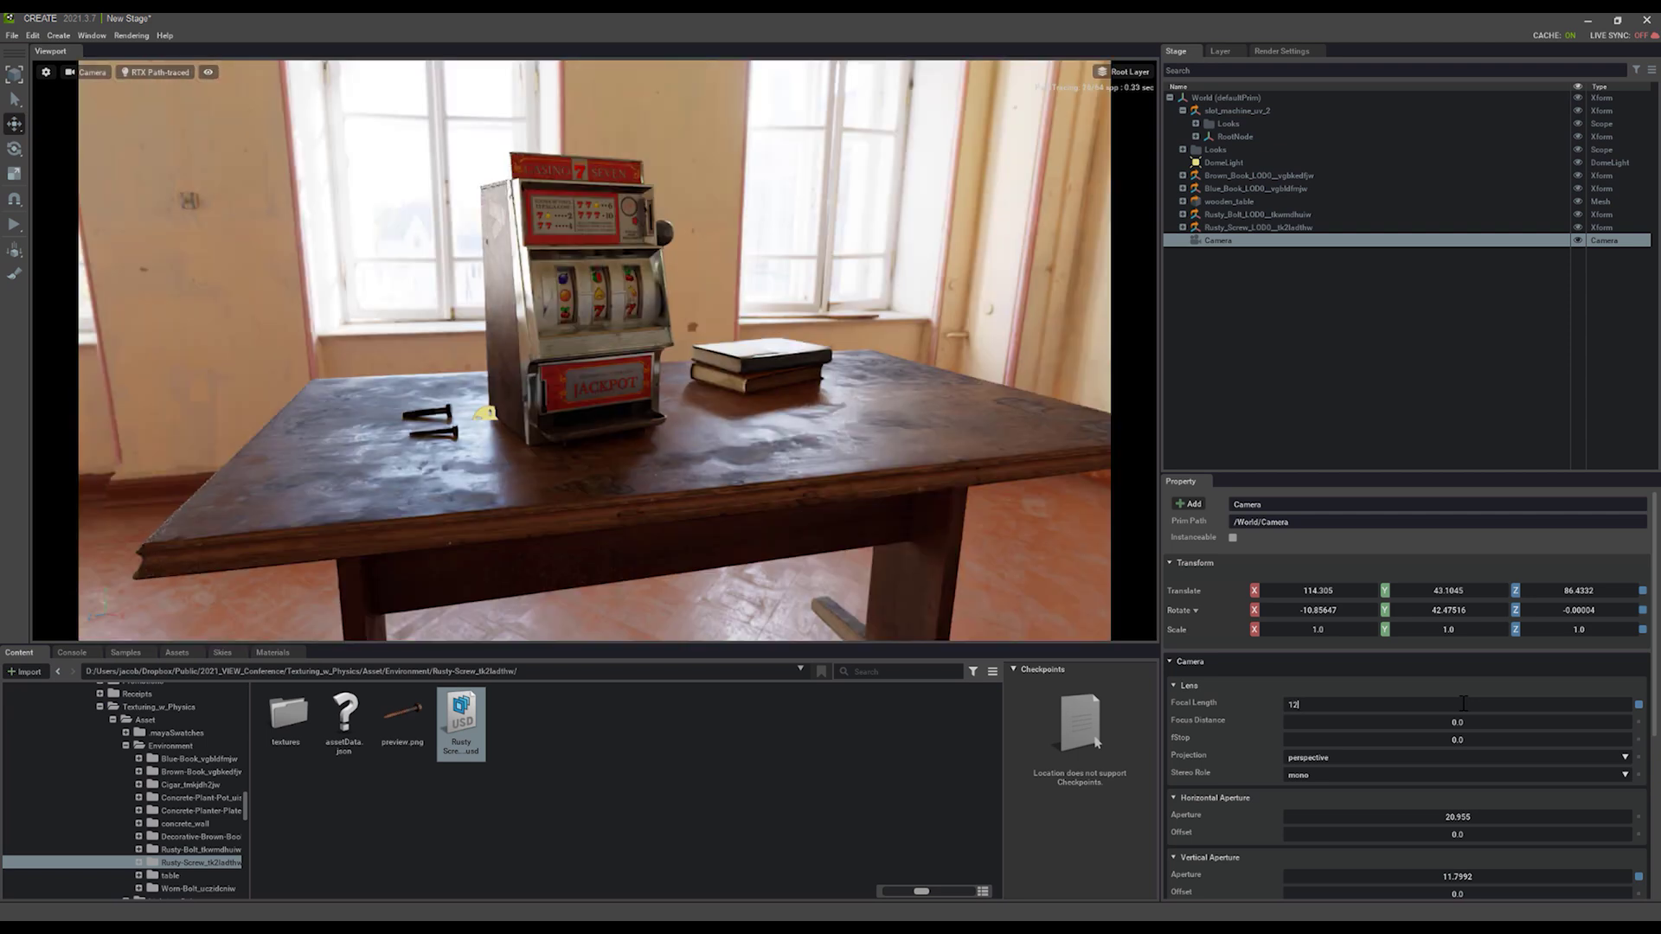
pyautogui.scroll(5, 581, 303)
pyautogui.keyDown('alt'); pyautogui.moveTo(710, 326); pyautogui.dragTo(590, 283); pyautogui.keyUp('alt')
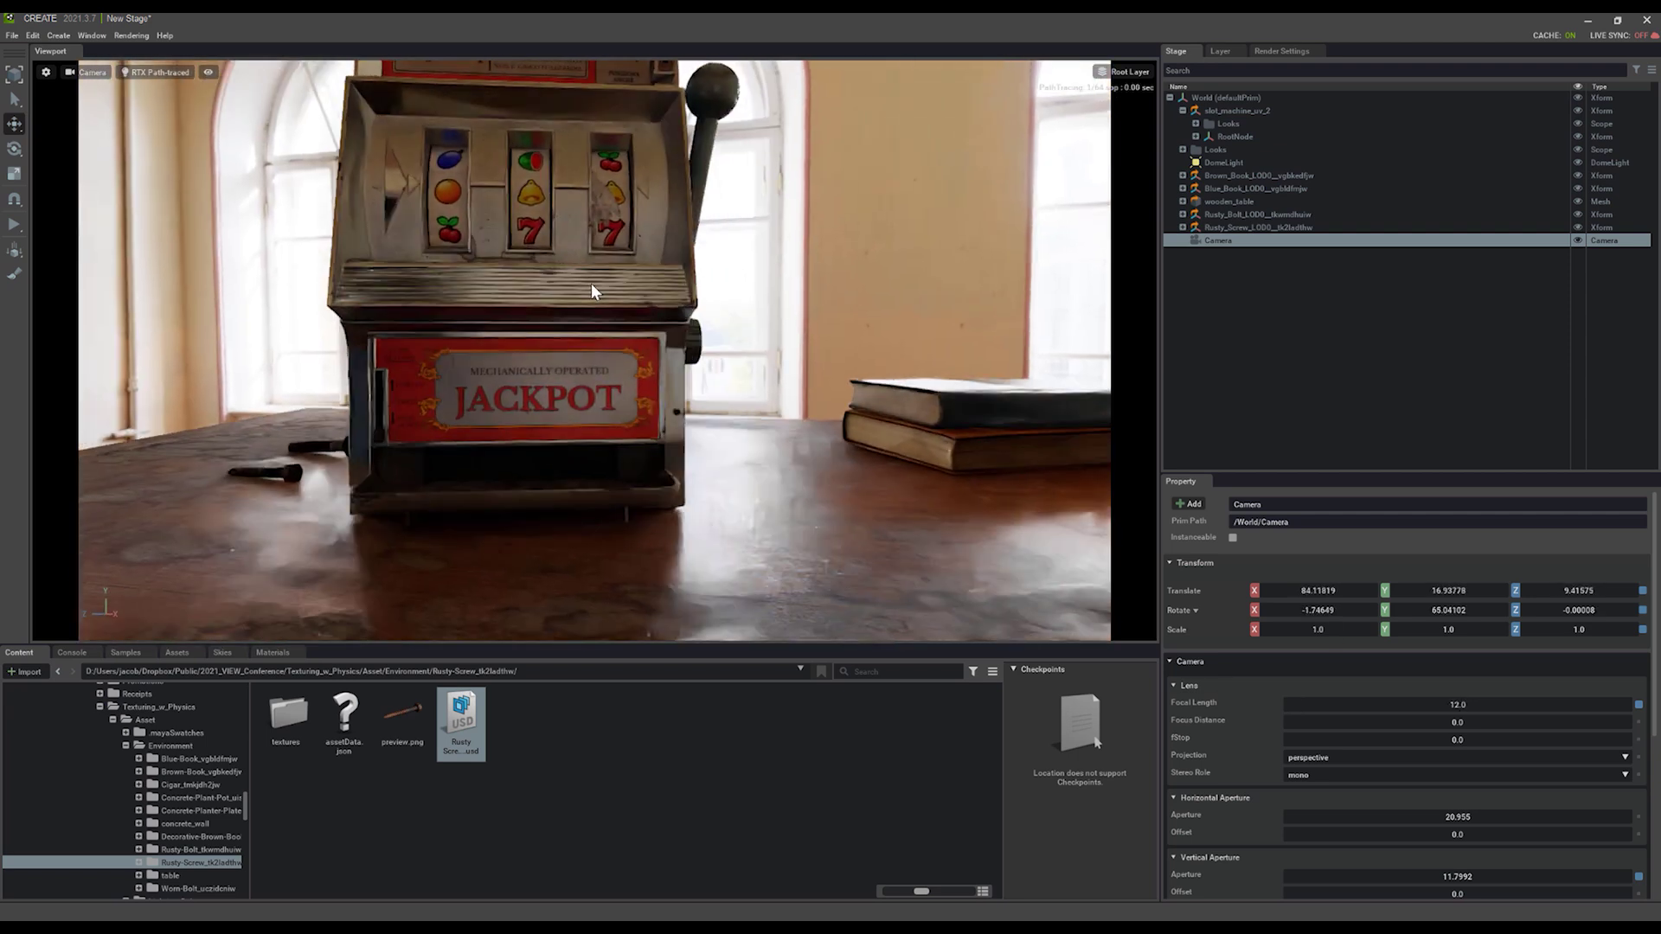
pyautogui.moveTo(590, 283); pyautogui.dragTo(589, 341, button='middle')
pyautogui.keyDown('alt'); pyautogui.moveTo(589, 340); pyautogui.dragTo(661, 386); pyautogui.keyUp('alt')
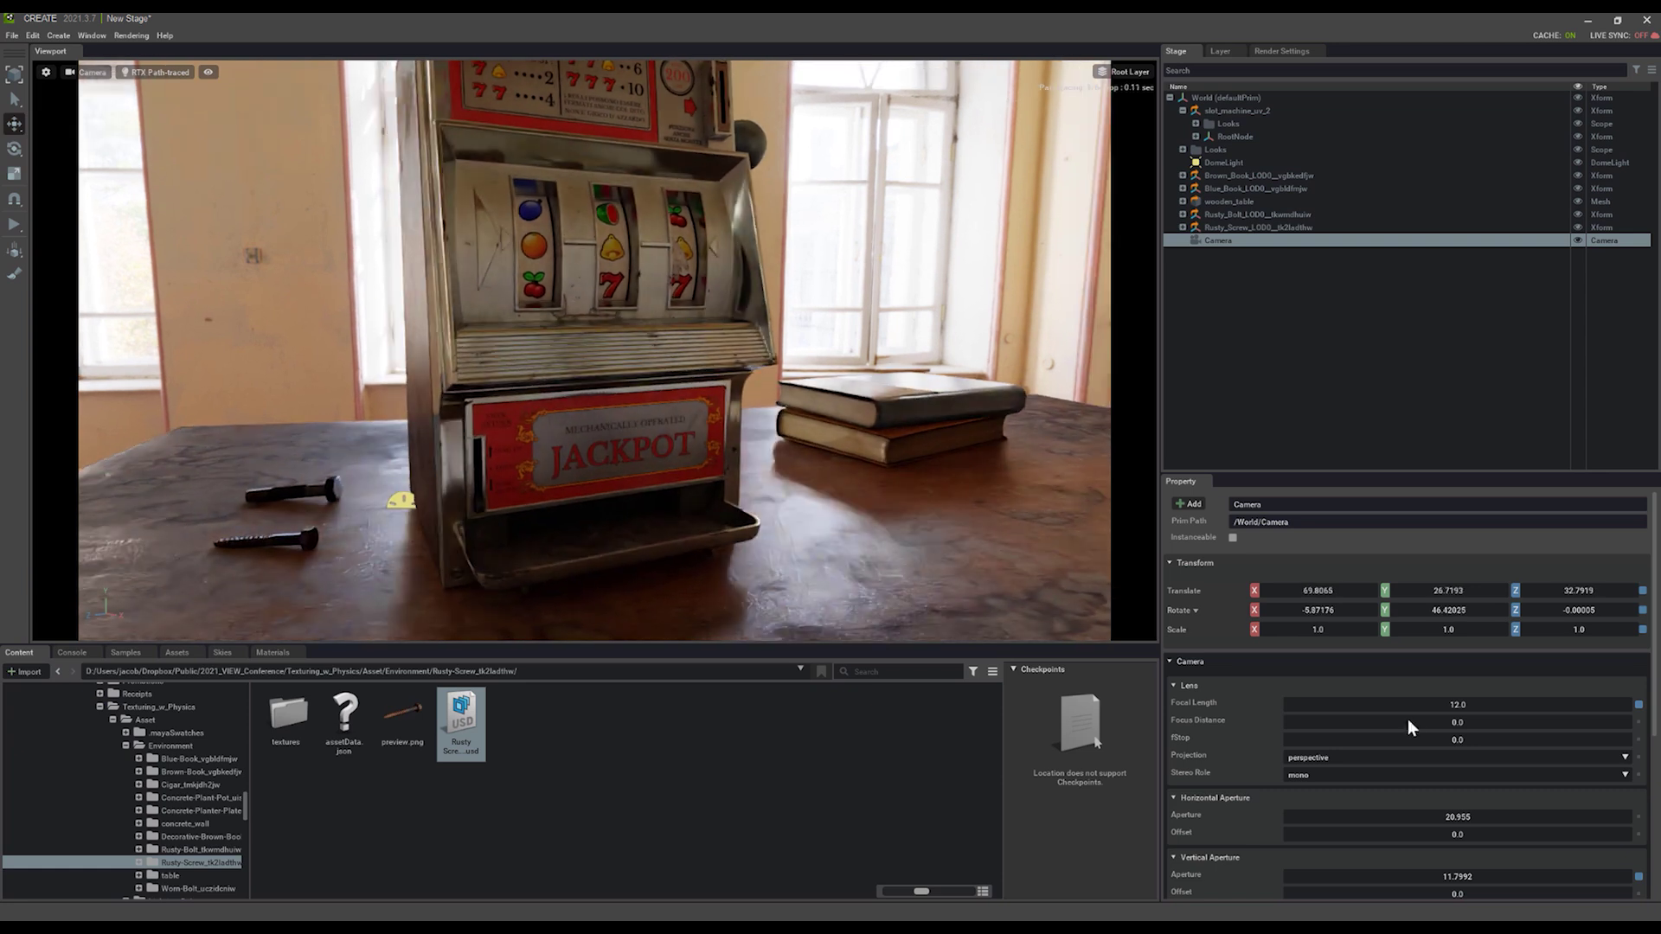
# Set the camera's focal length to 35 and pull back to frame the reels, jackpot panel and books from slightly above
pyautogui.write('35')
pyautogui.press('Return')
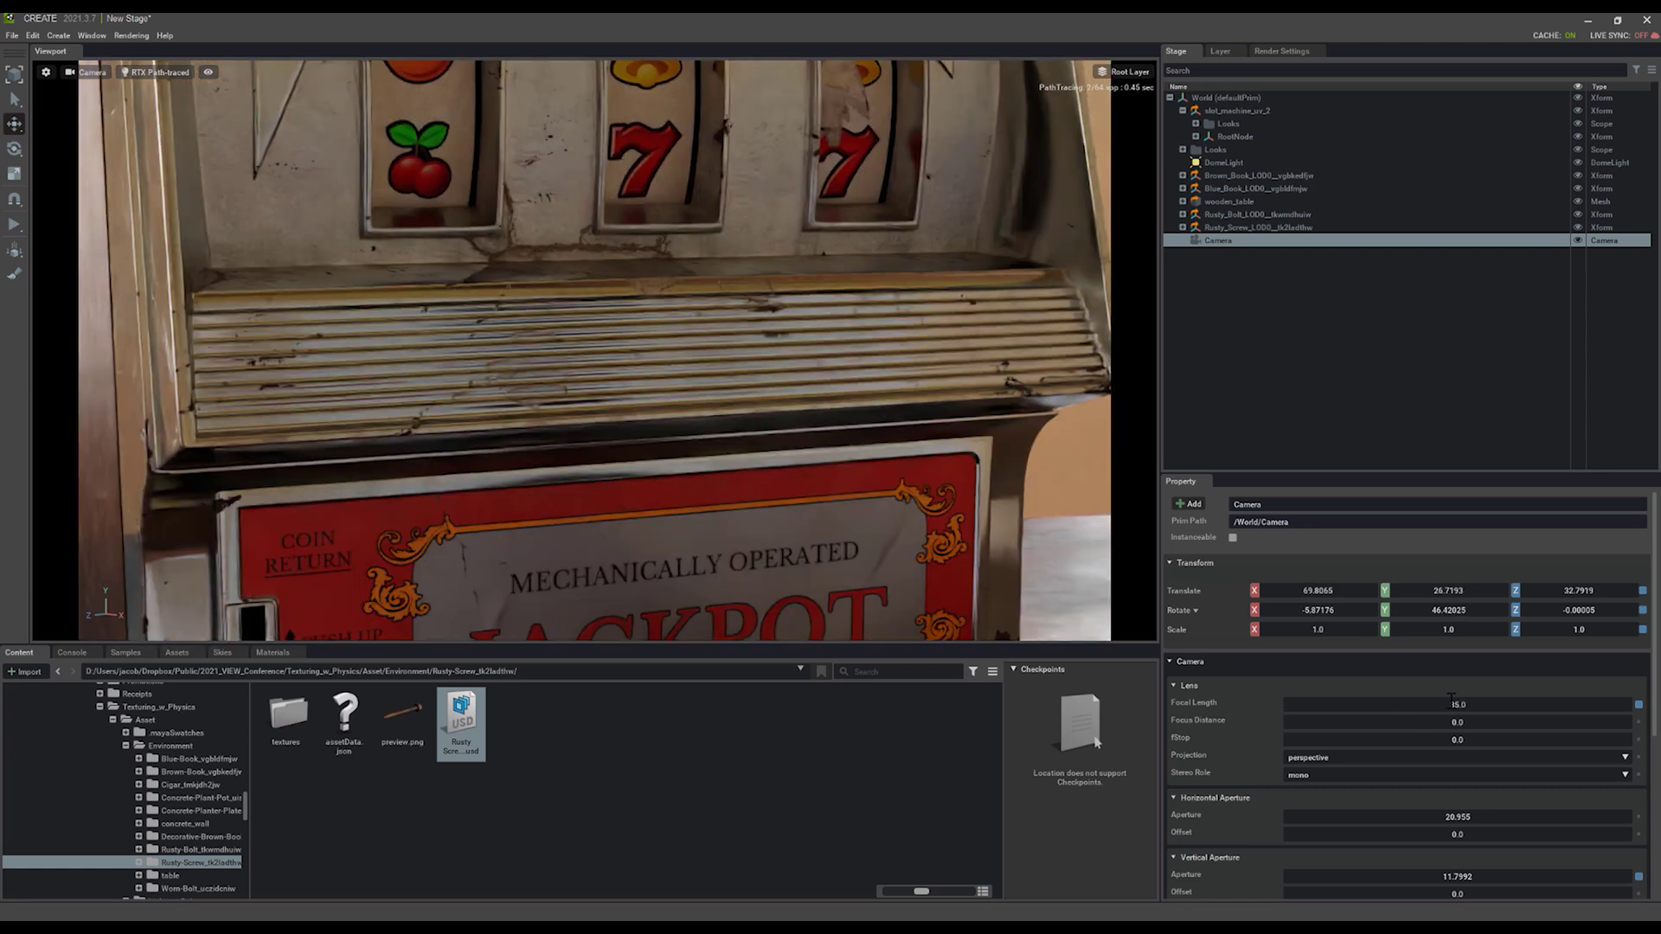
pyautogui.scroll(-5, 761, 418)
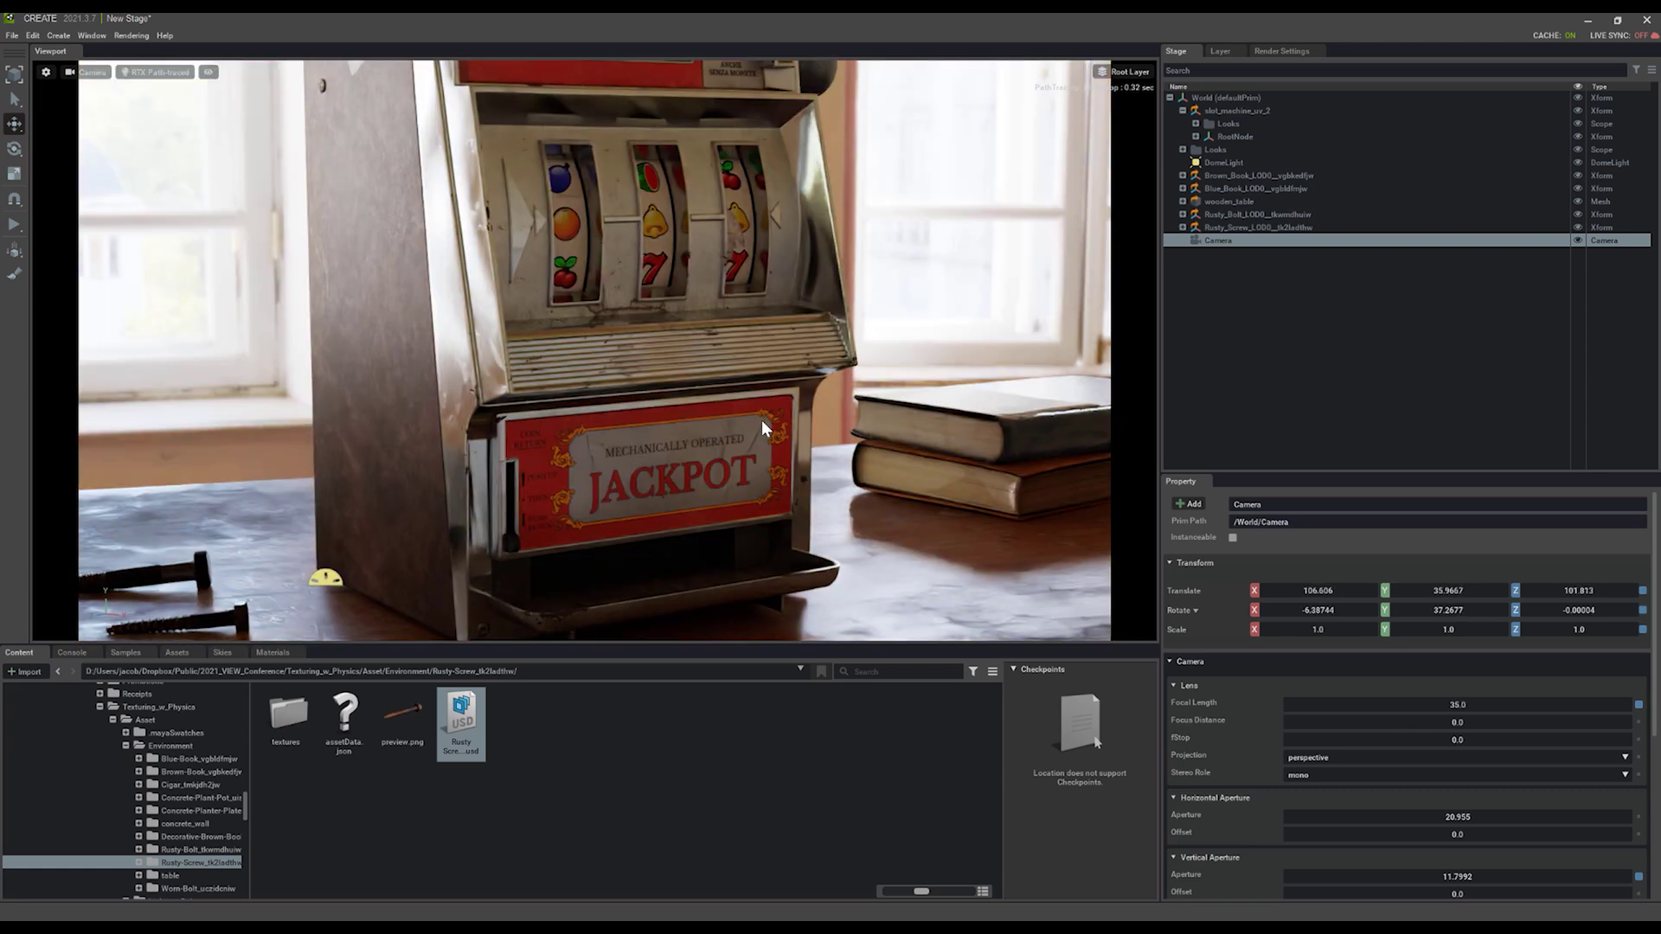
pyautogui.scroll(-1, 763, 423)
pyautogui.scroll(-1, 716, 386)
pyautogui.keyDown('alt'); pyautogui.moveTo(716, 386); pyautogui.dragTo(721, 392); pyautogui.keyUp('alt')
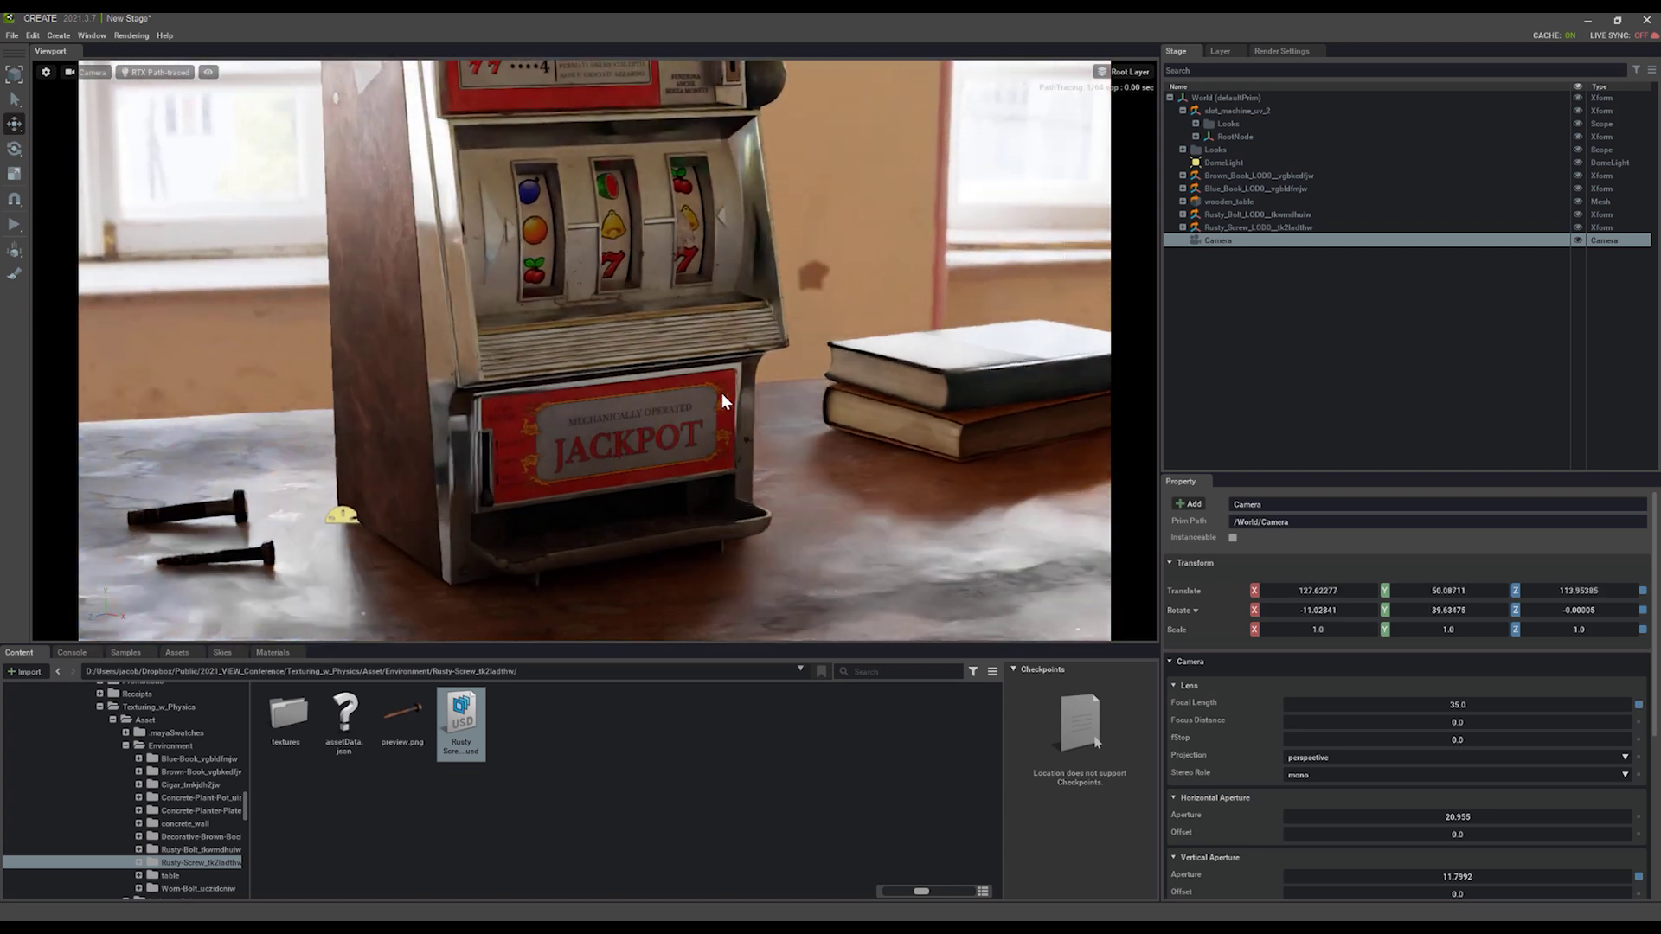
pyautogui.scroll(2, 723, 408)
pyautogui.moveTo(723, 408); pyautogui.dragTo(711, 389, button='middle')
pyautogui.moveTo(711, 389)
pyautogui.keyDown('alt'); pyautogui.mouseDown()
pyautogui.moveTo(726, 377)
pyautogui.moveTo(711, 377)
pyautogui.moveTo(713, 401)
pyautogui.mouseUp(); pyautogui.keyUp('alt')
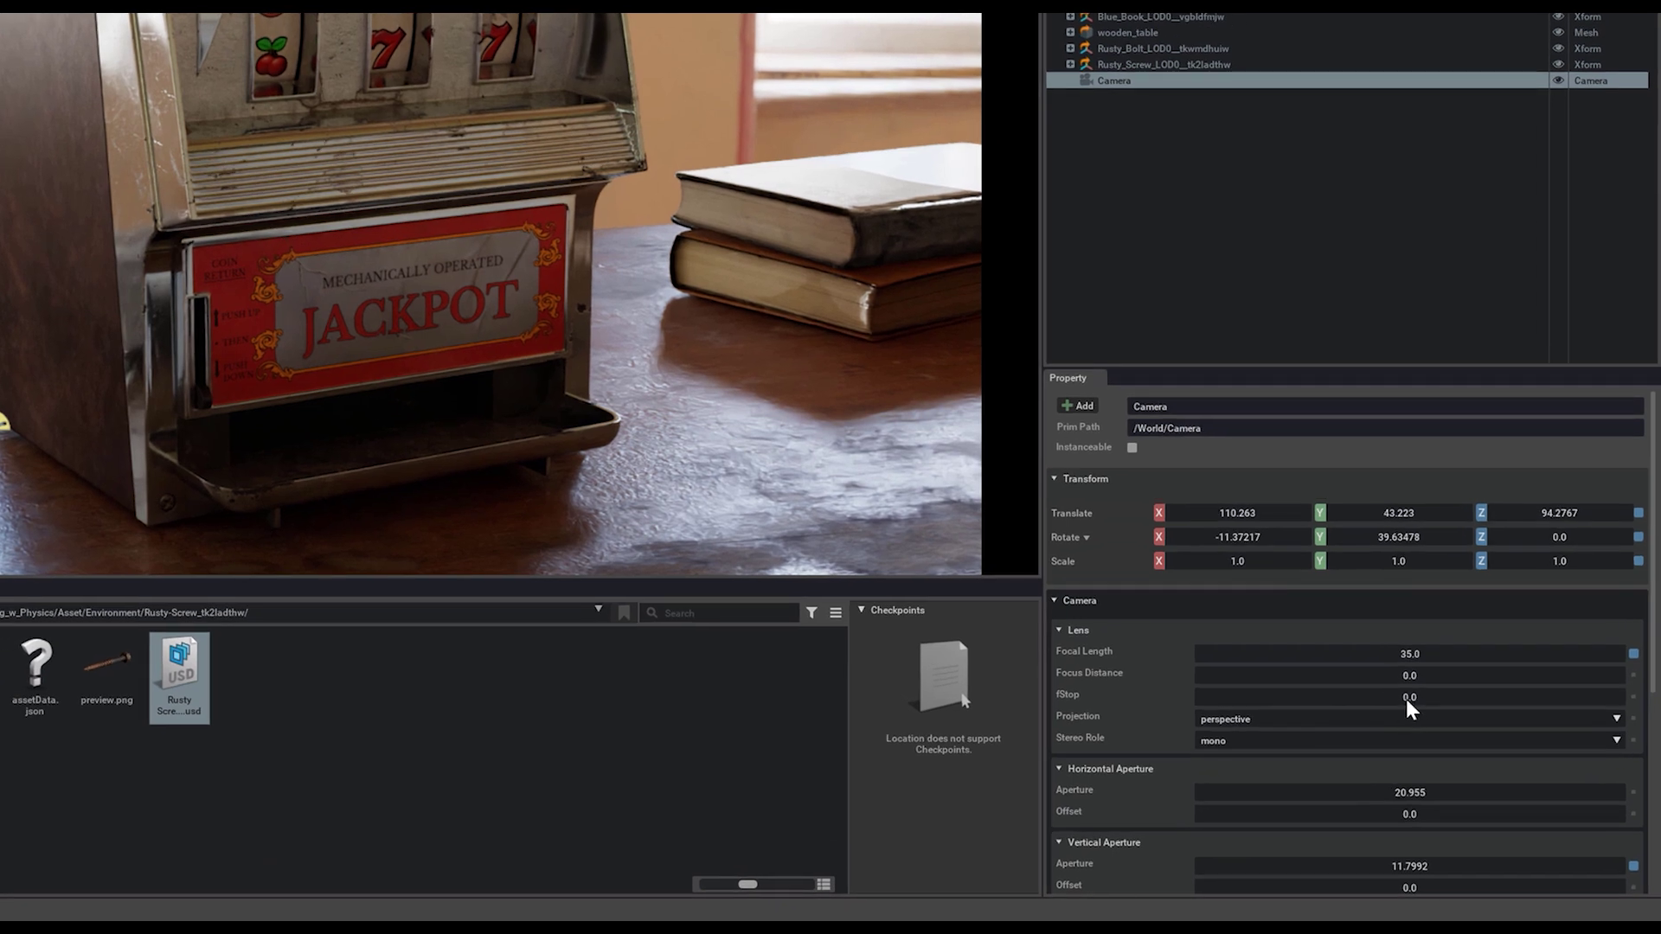
# Enable depth of field on the camera with an fStop of 0.1 and a focus distance of 128.1
pyautogui.click(1407, 697)
pyautogui.click(1414, 678)
pyautogui.click(1152, 673)
pyautogui.moveTo(1384, 673); pyautogui.dragTo(1545, 682)
pyautogui.moveTo(1548, 826); pyautogui.dragTo(1615, 841)
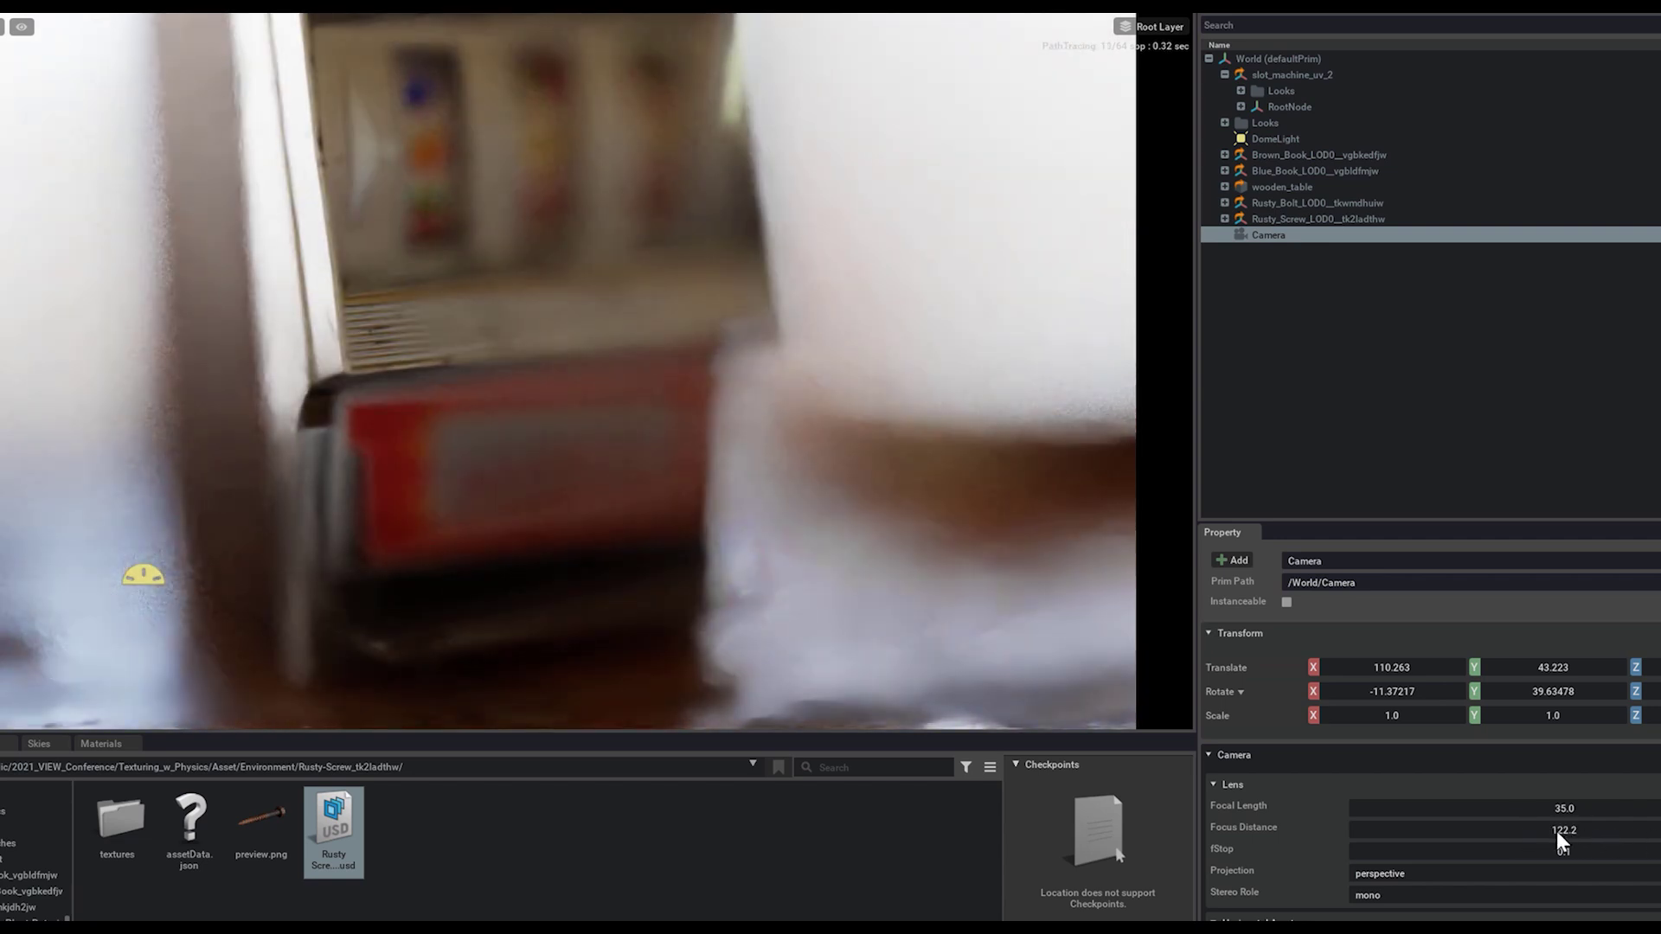
pyautogui.moveTo(1555, 830); pyautogui.dragTo(1602, 827)
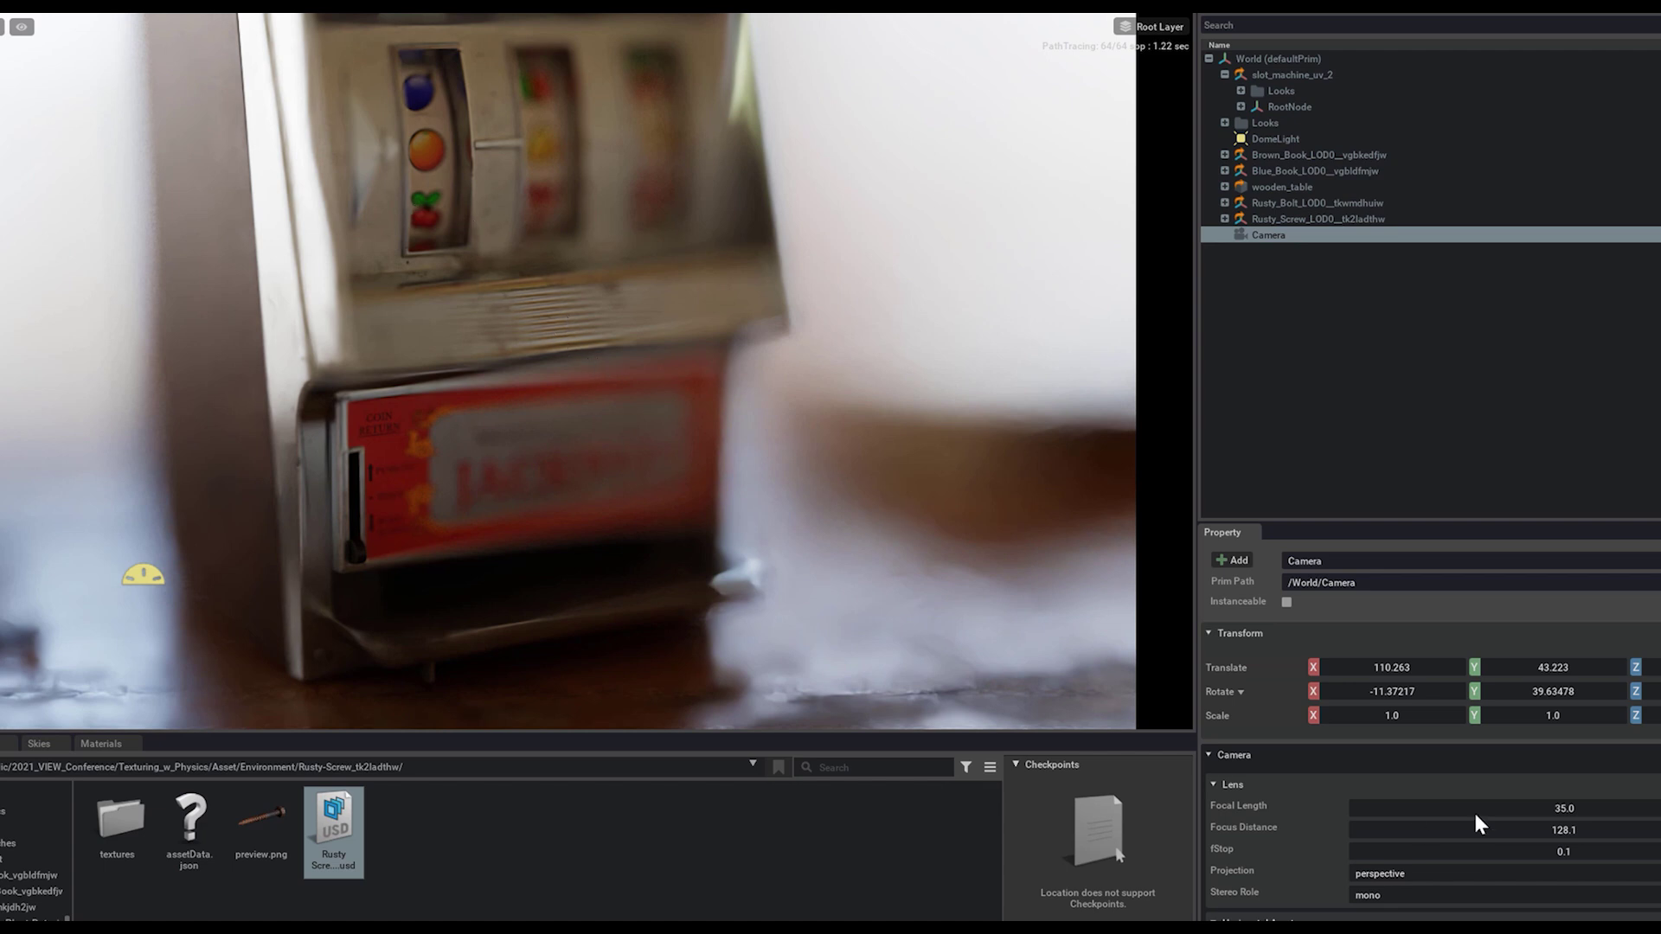
# Set the camera's fStop to 3.5 and reframe lower so the bolt and screw share the shot with the books
pyautogui.doubleClick(1566, 851)
pyautogui.write('3.5')
pyautogui.press('Return')
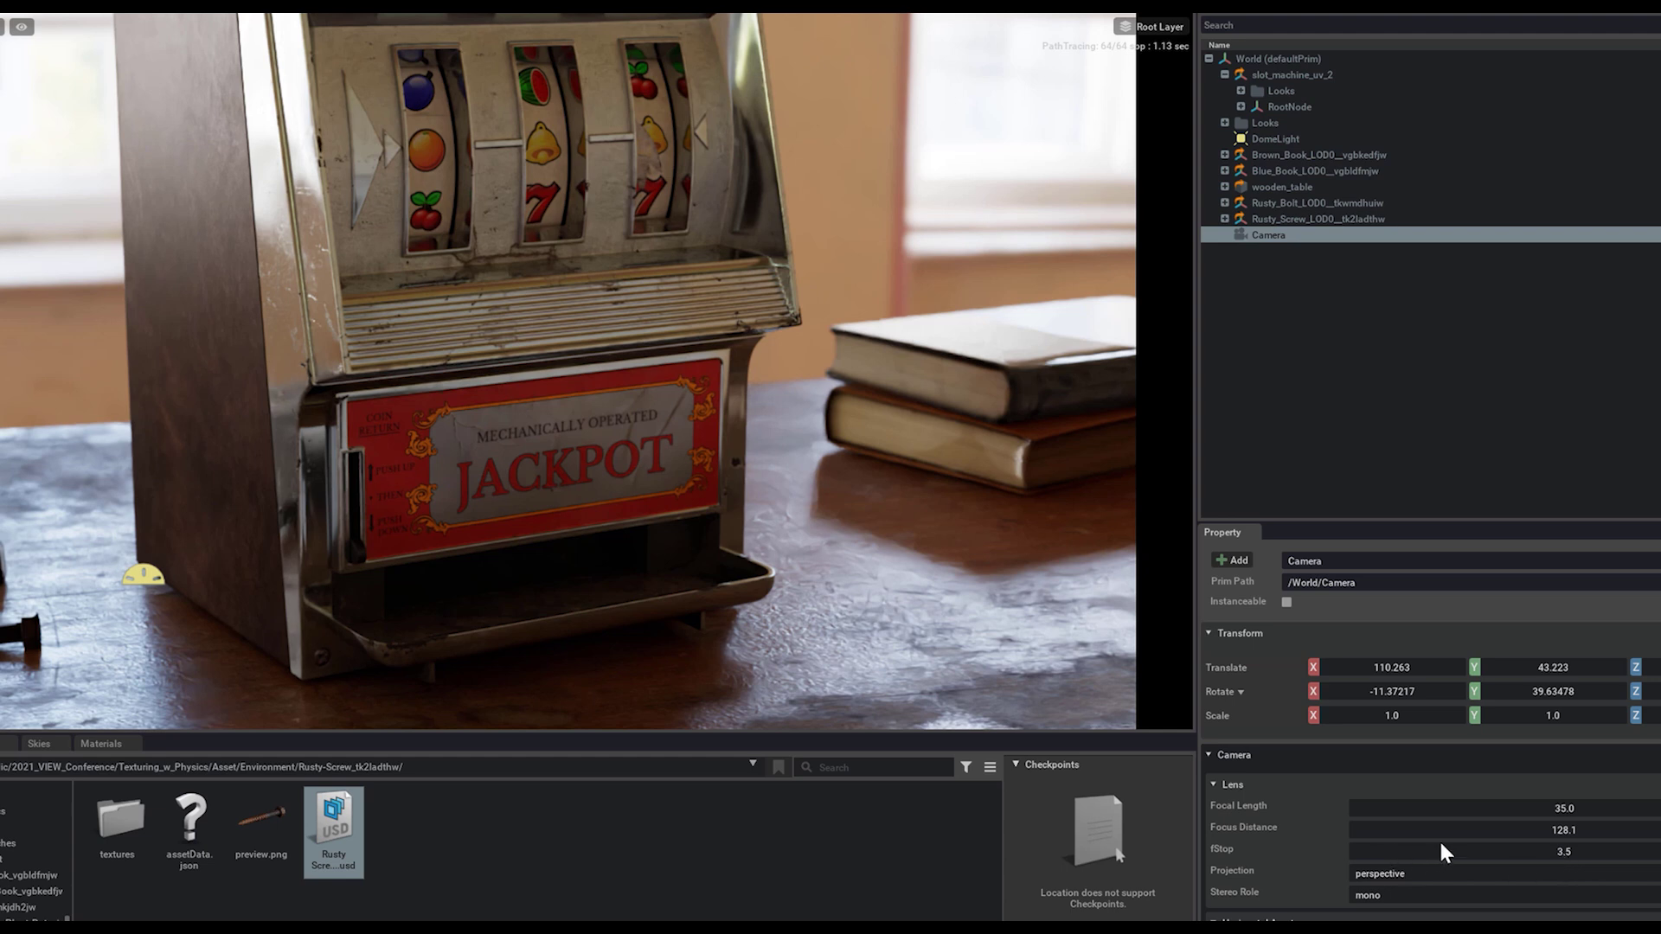
pyautogui.moveTo(557, 302)
pyautogui.keyDown('alt'); pyautogui.mouseDown()
pyautogui.moveTo(602, 304)
pyautogui.moveTo(618, 273)
pyautogui.moveTo(684, 275)
pyautogui.moveTo(695, 301)
pyautogui.mouseUp(); pyautogui.keyUp('alt')
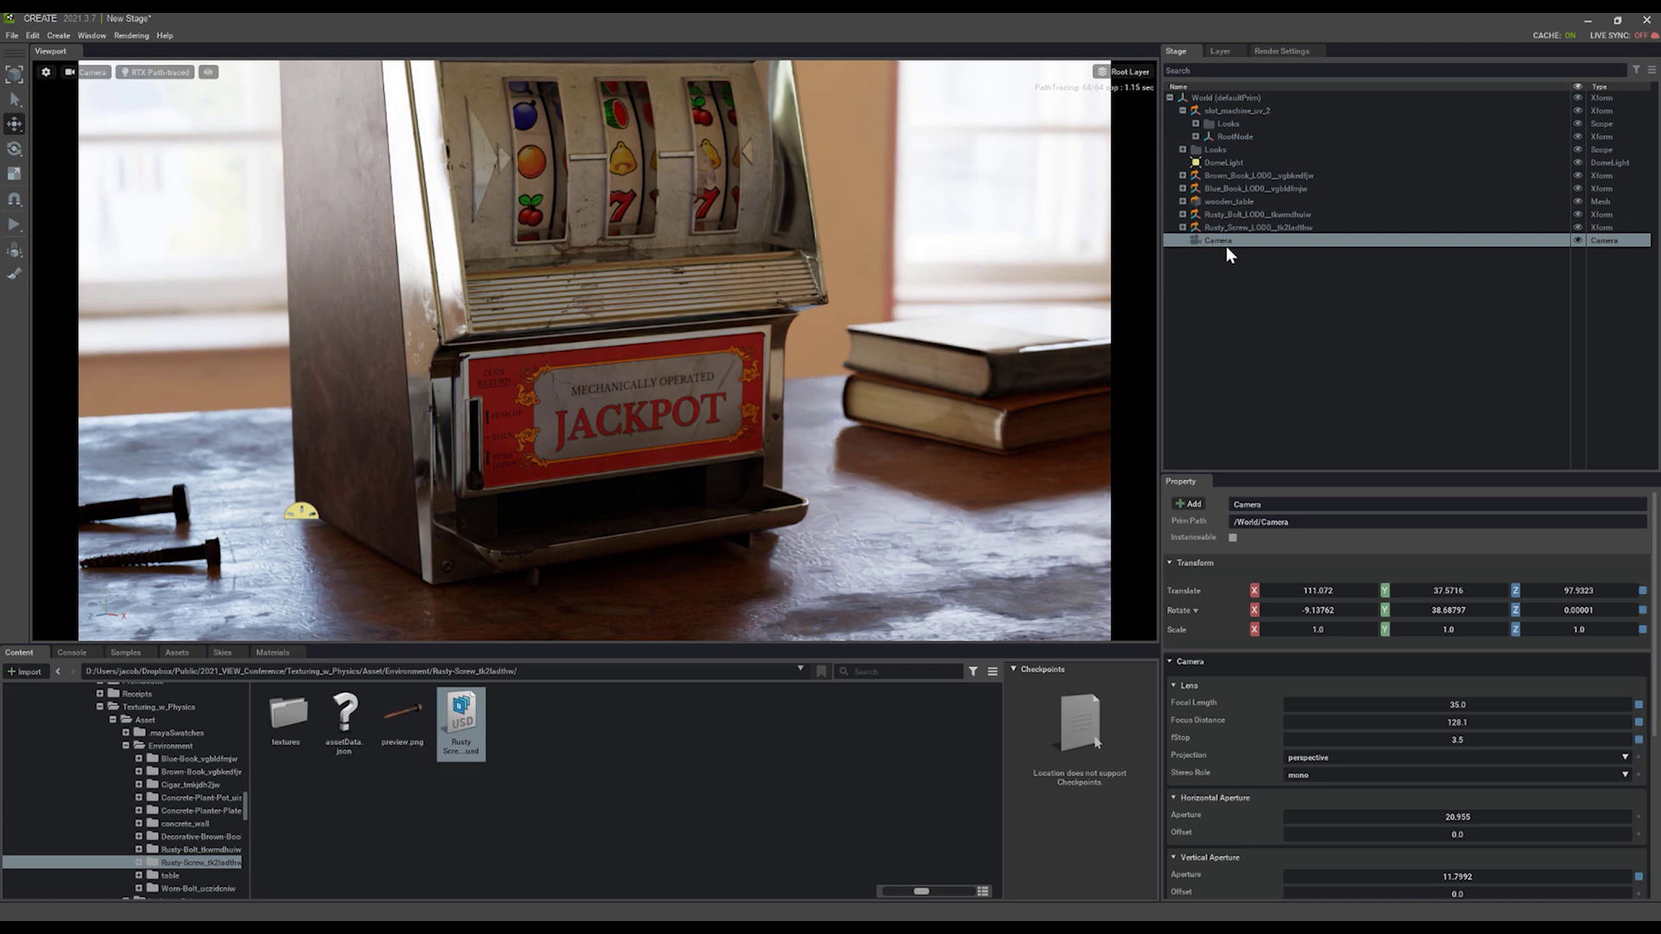
# Duplicate the camera and switch the viewport to look through the duplicate
pyautogui.hotkey('ctrl', 'd')
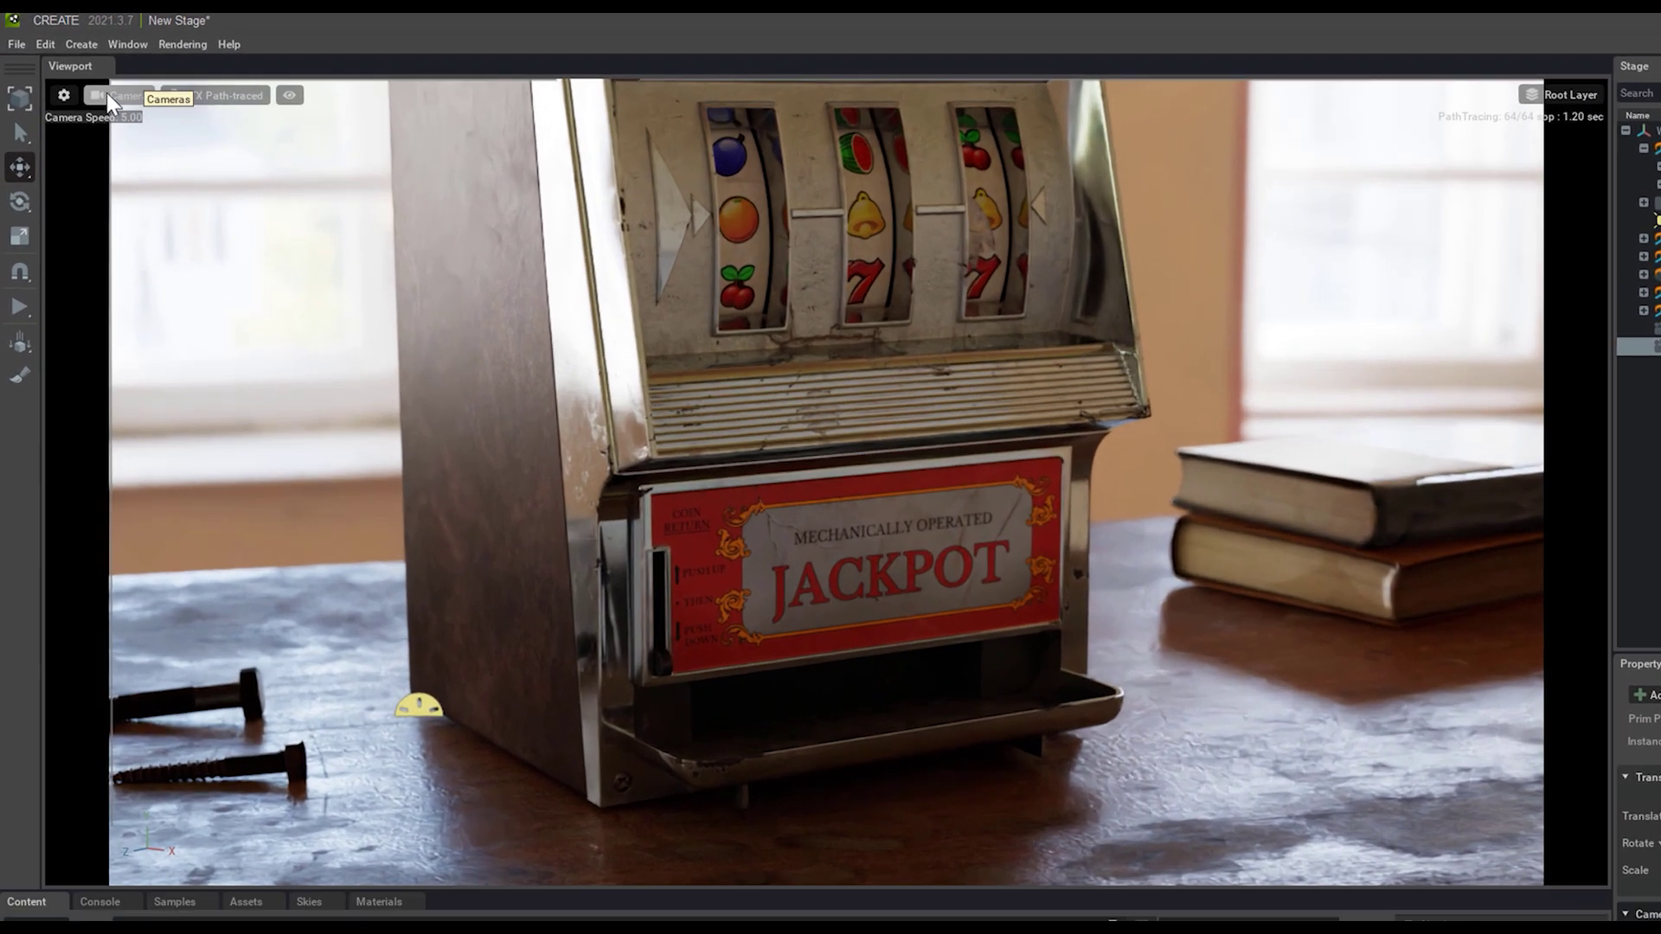
pyautogui.click(91, 73)
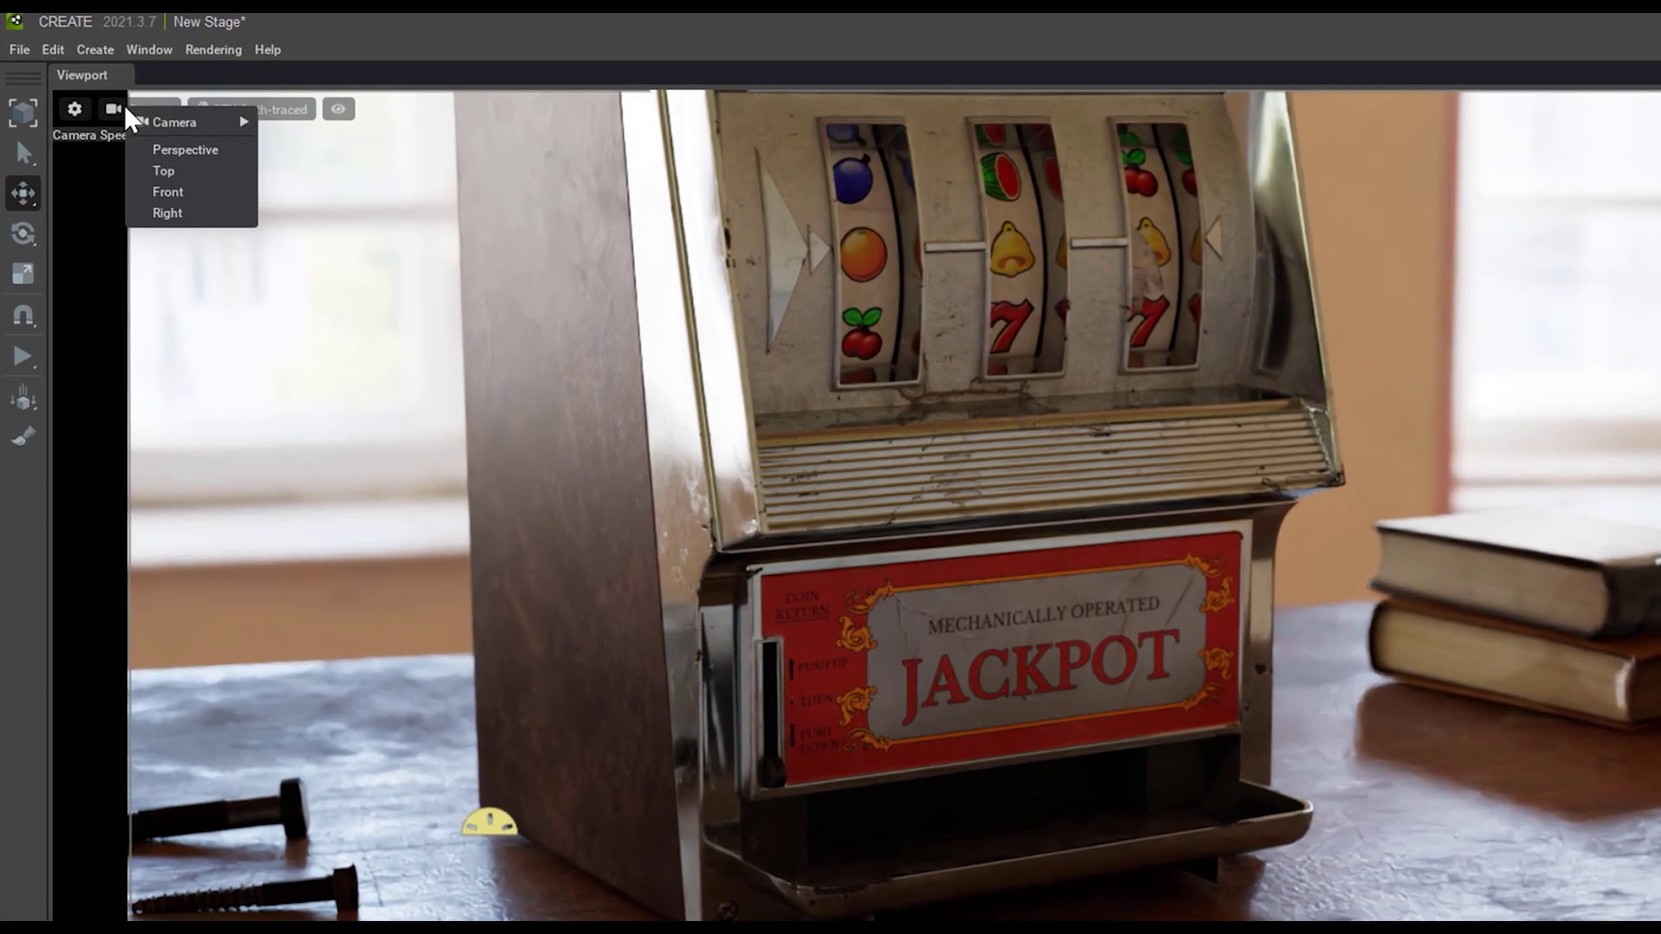
pyautogui.moveTo(88, 77)
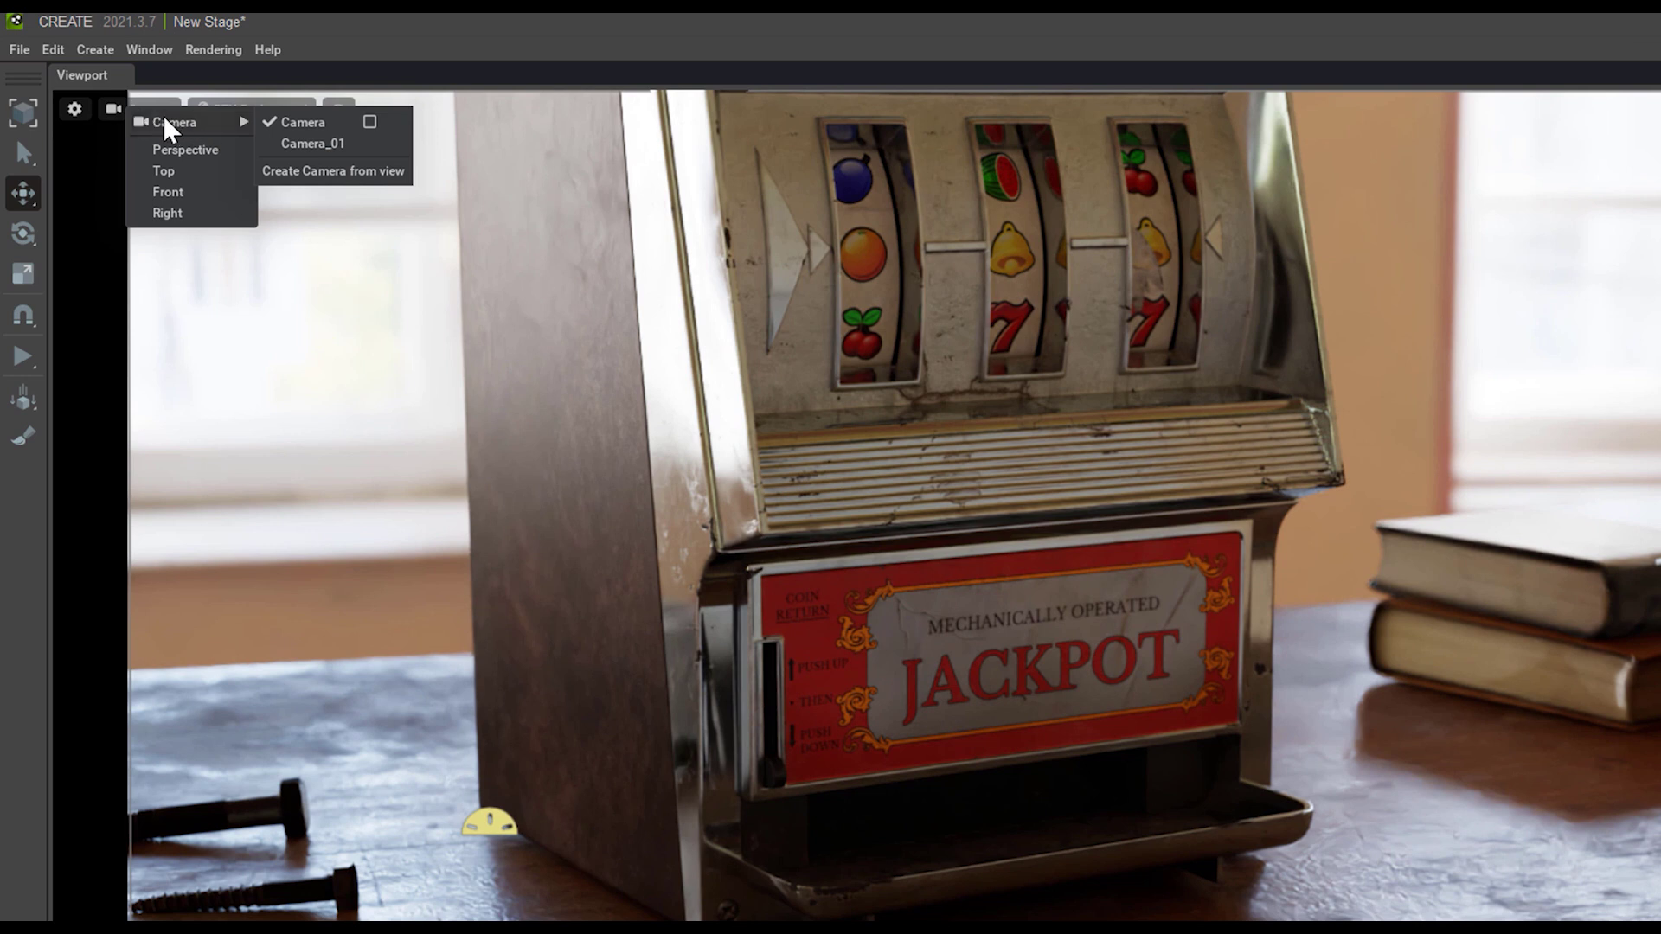
pyautogui.click(301, 143)
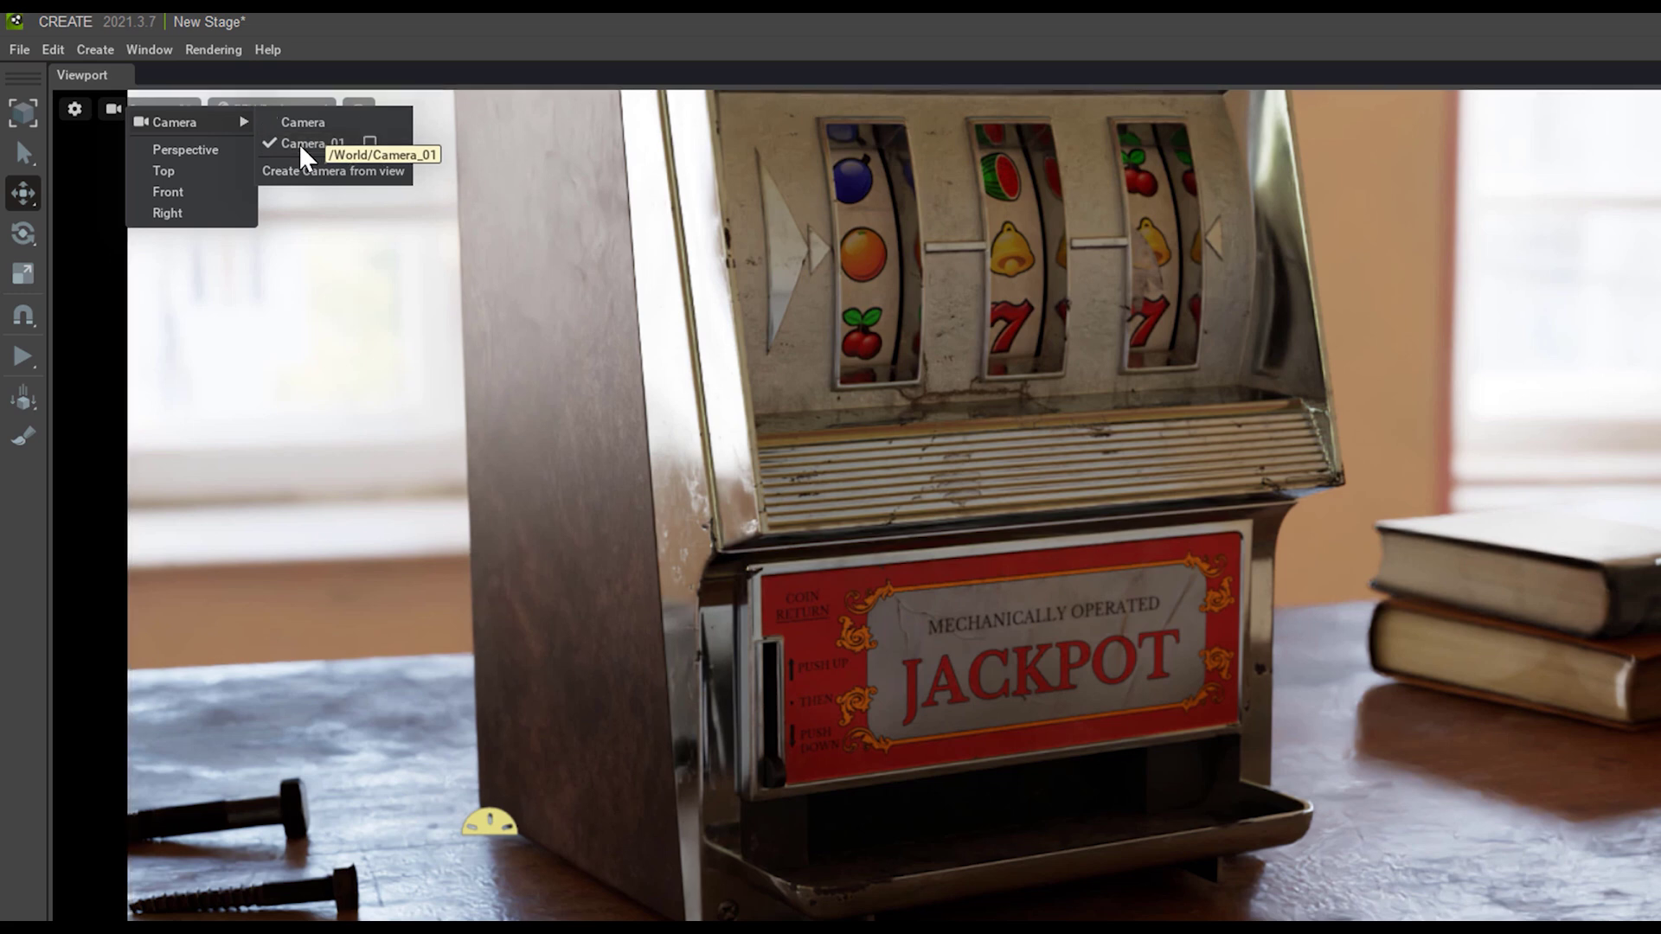
# Move the duplicate camera to a close-up of the jackpot panel and coin tray from the machine's lever side
pyautogui.keyDown('alt'); pyautogui.moveTo(1030, 475); pyautogui.dragTo(950, 499); pyautogui.keyUp('alt')
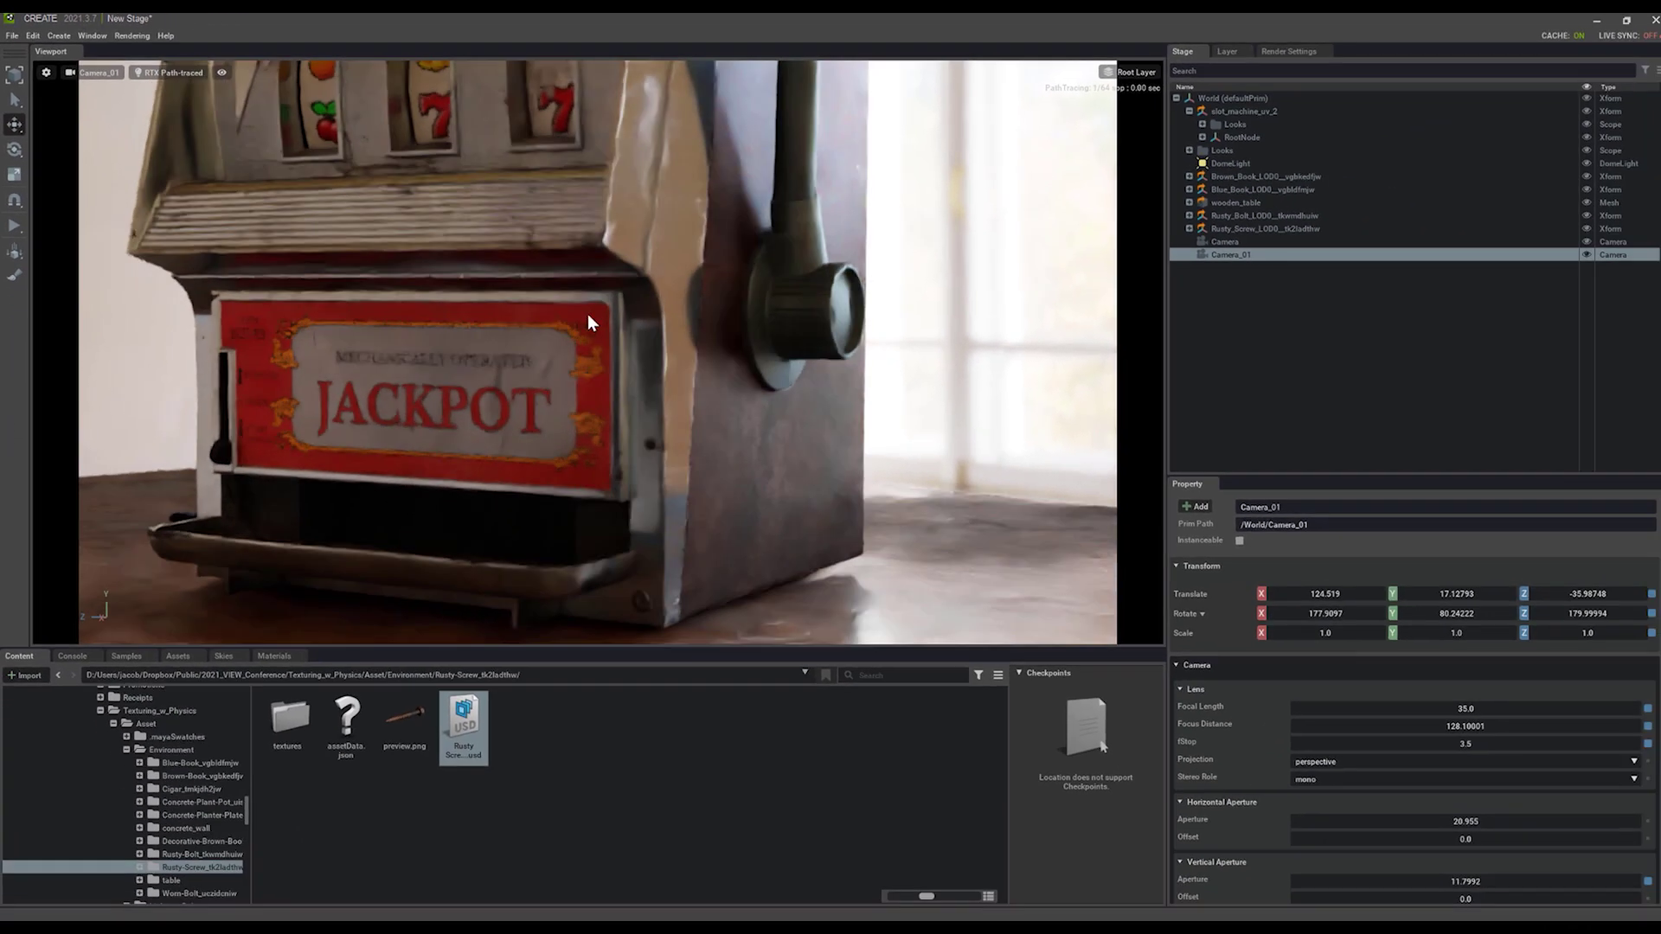
pyautogui.keyDown('alt'); pyautogui.moveTo(588, 314); pyautogui.dragTo(521, 335); pyautogui.keyUp('alt')
pyautogui.moveTo(521, 335); pyautogui.dragTo(571, 287, button='middle')
pyautogui.scroll(3, 572, 288)
pyautogui.keyDown('alt'); pyautogui.moveTo(573, 288); pyautogui.dragTo(578, 328); pyautogui.keyUp('alt')
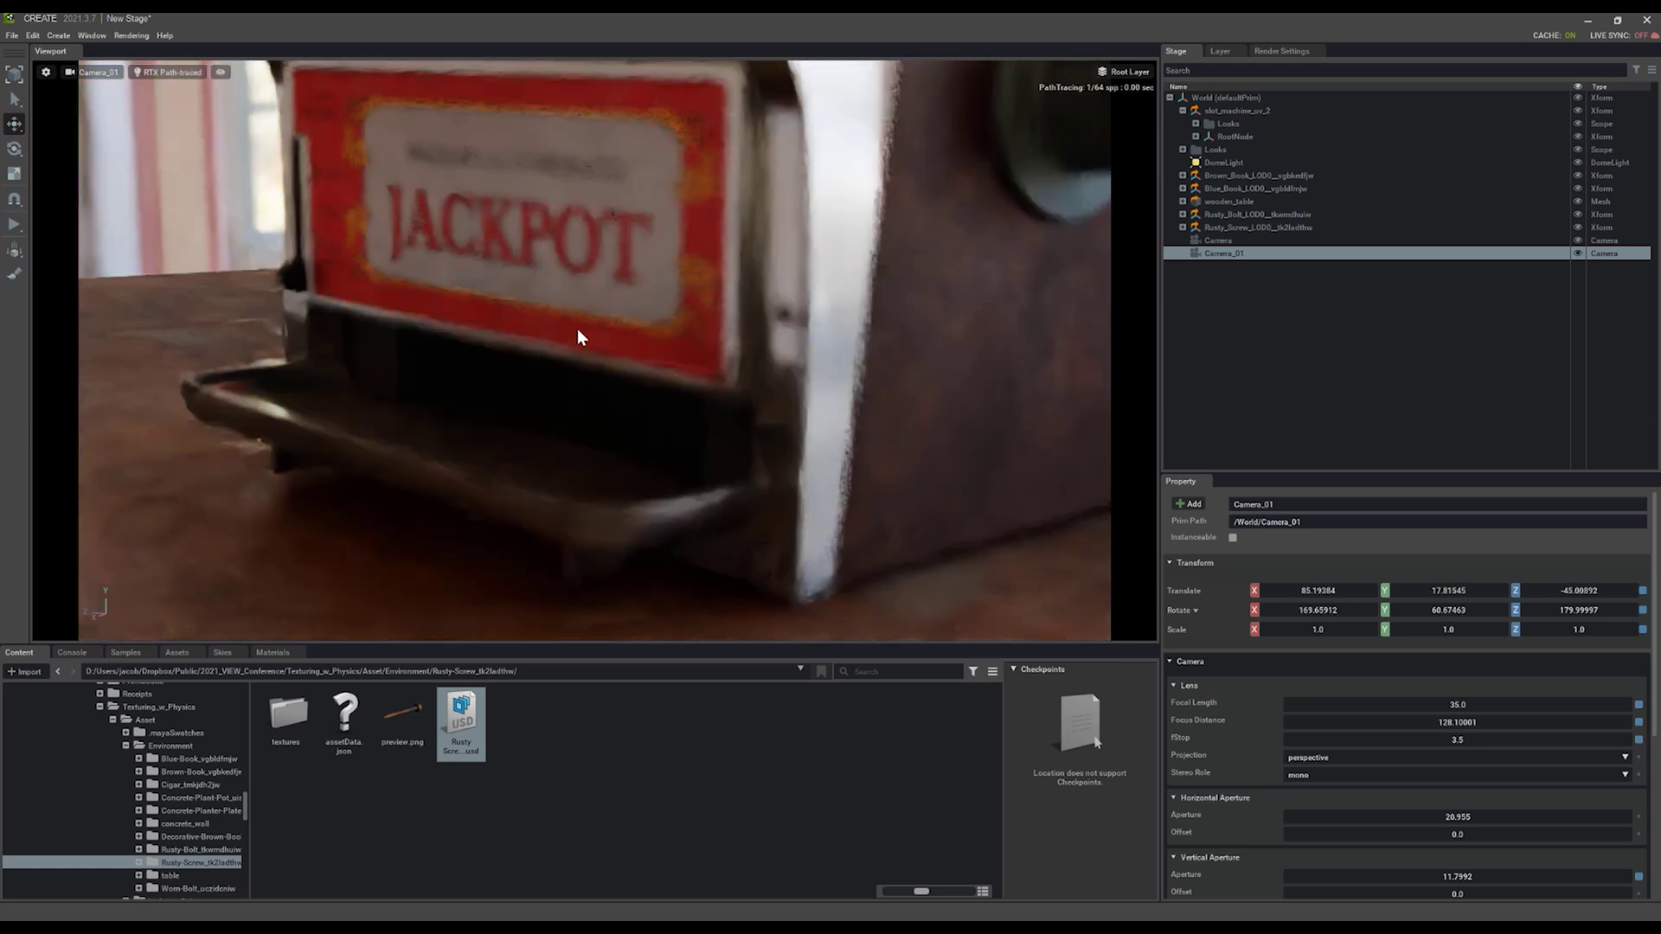
pyautogui.keyDown('alt'); pyautogui.moveTo(578, 329); pyautogui.dragTo(578, 299, button='right'); pyautogui.keyUp('alt')
pyautogui.keyDown('alt'); pyautogui.moveTo(578, 299); pyautogui.dragTo(573, 303); pyautogui.keyUp('alt')
# Set the duplicate camera's focus distance to 67.2 and its fStop to 5
pyautogui.moveTo(1469, 739); pyautogui.dragTo(1228, 704)
pyautogui.moveTo(1108, 699); pyautogui.dragTo(1048, 697)
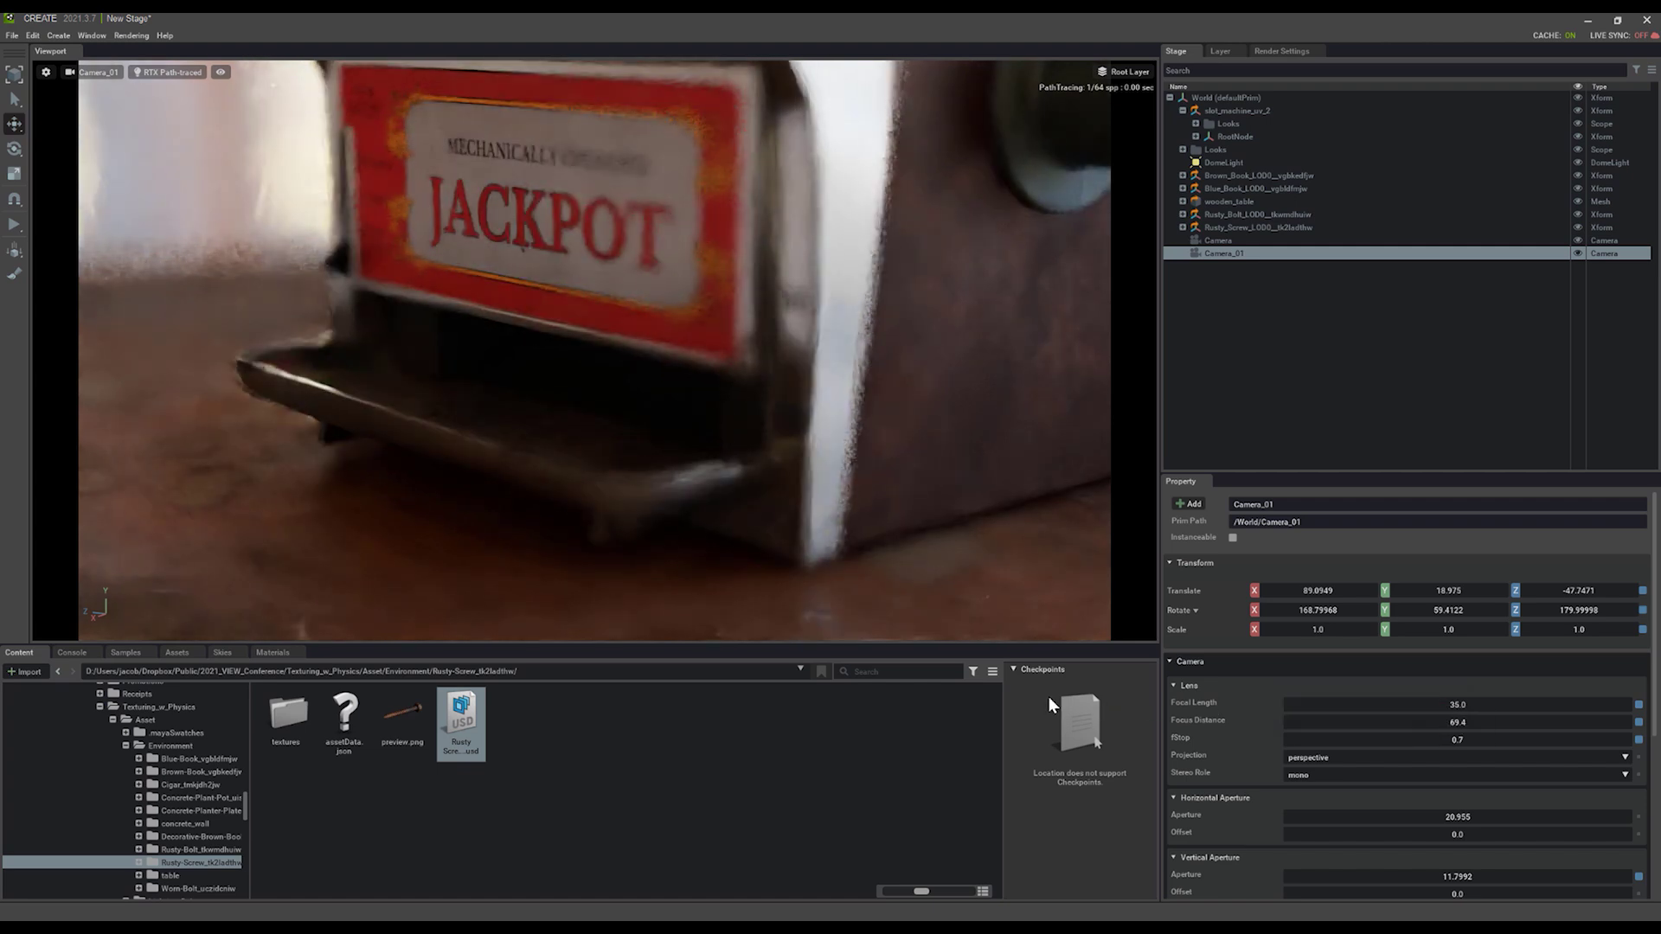
pyautogui.doubleClick(1459, 740)
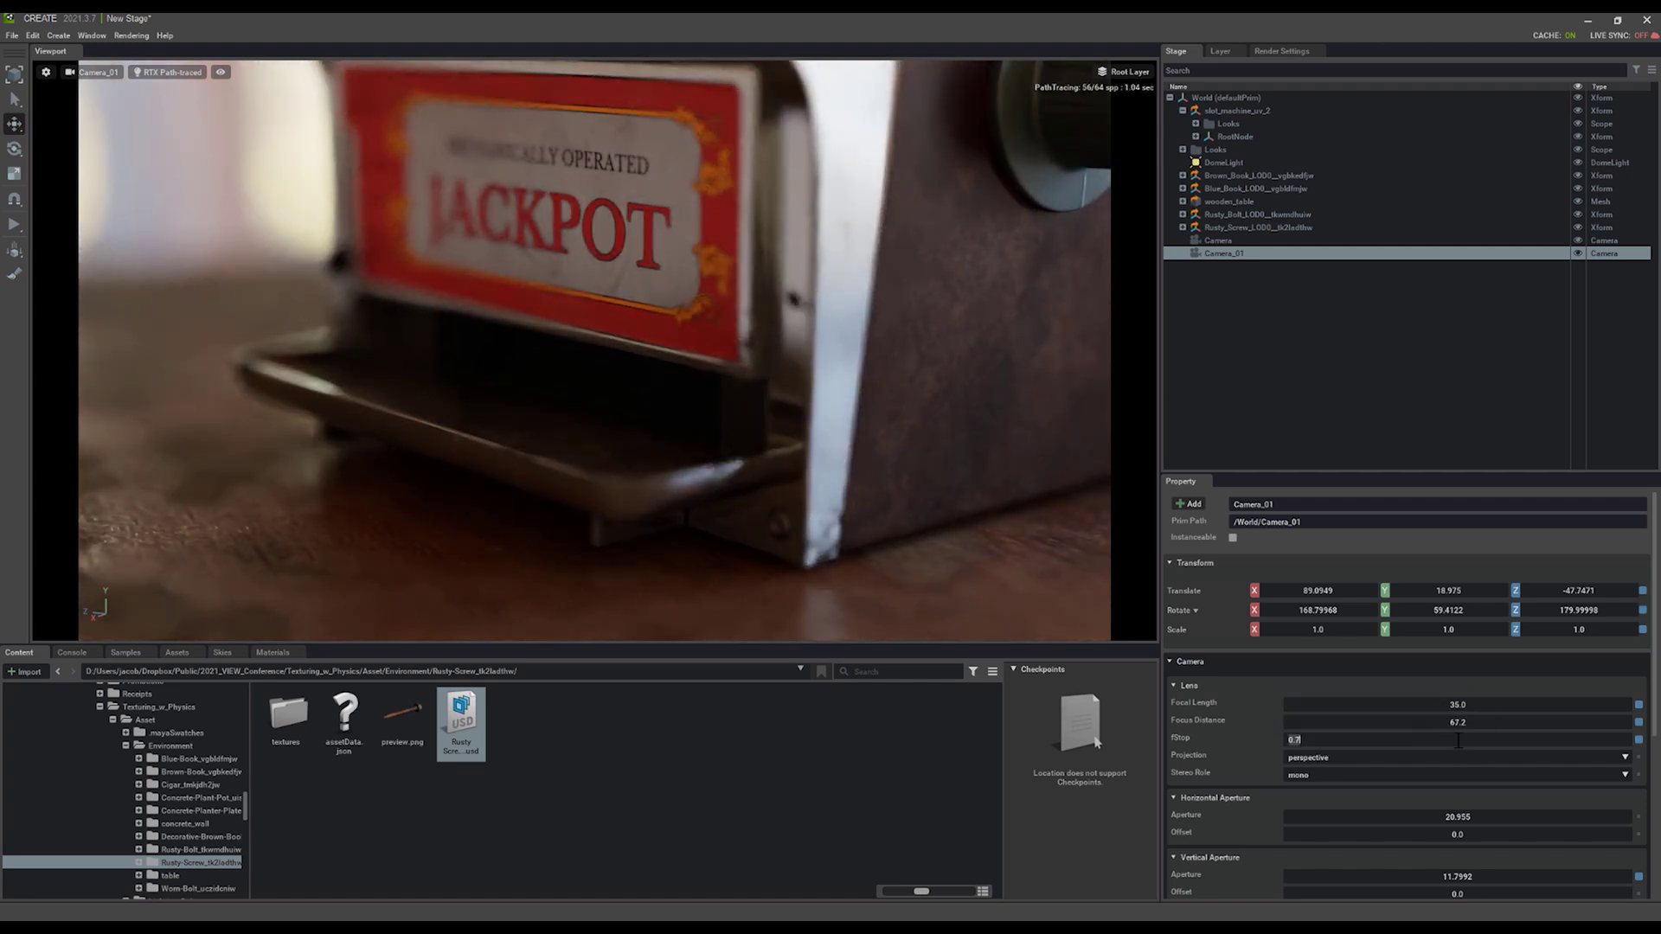
pyautogui.write('1.8')
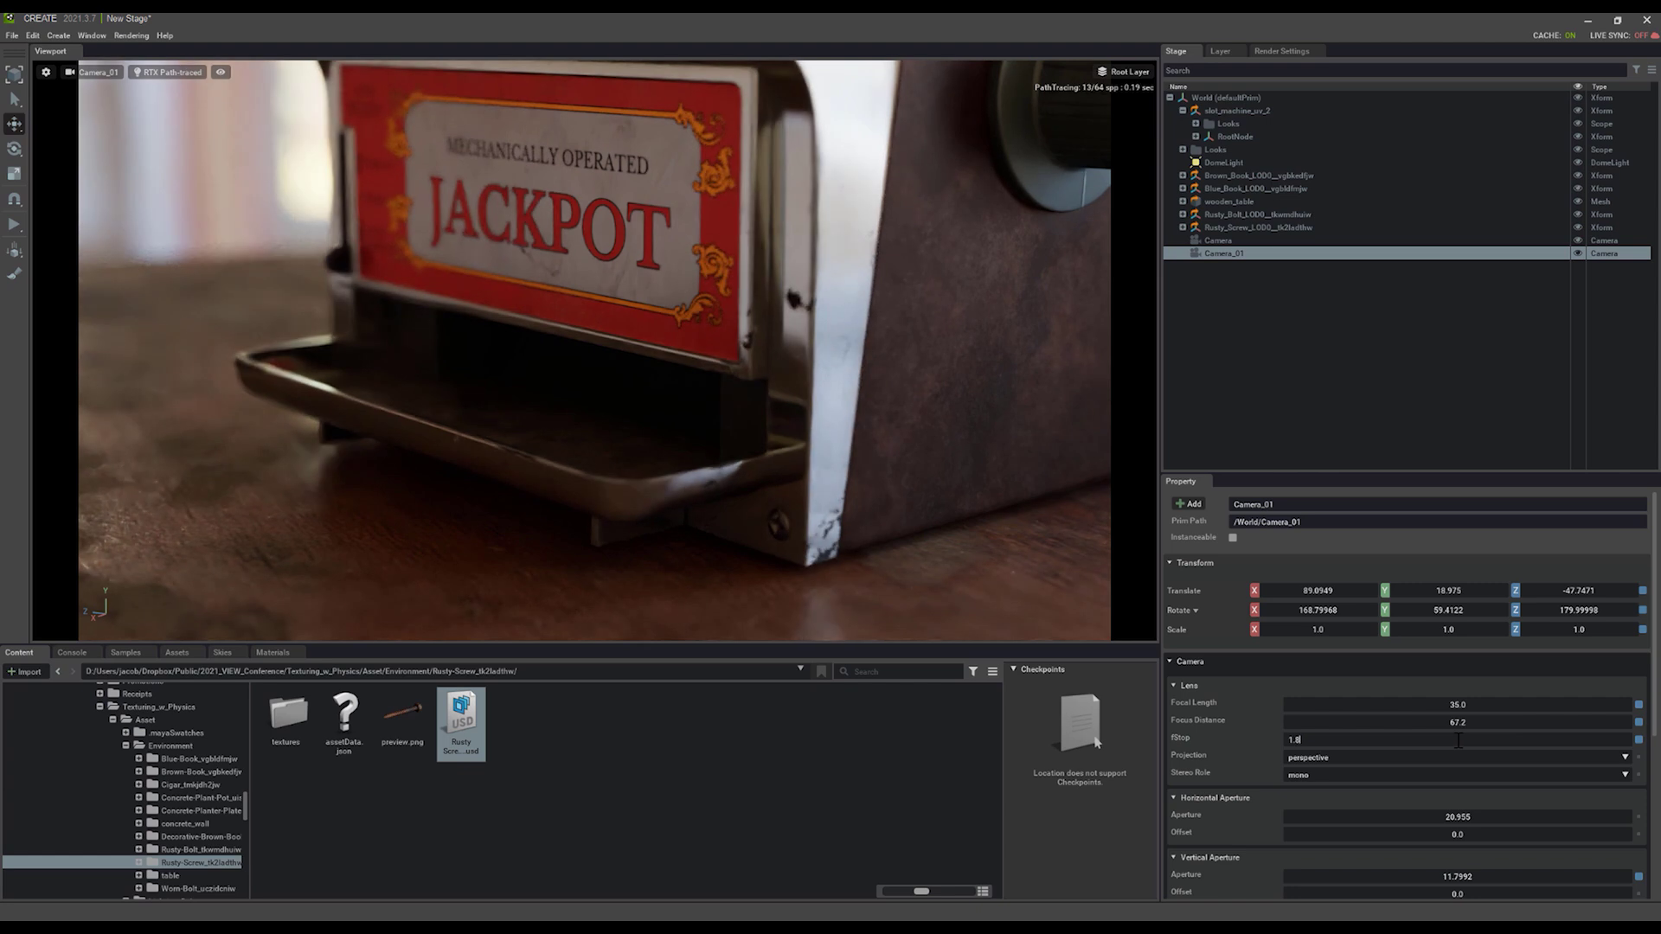
pyautogui.doubleClick(1455, 740)
pyautogui.write('5')
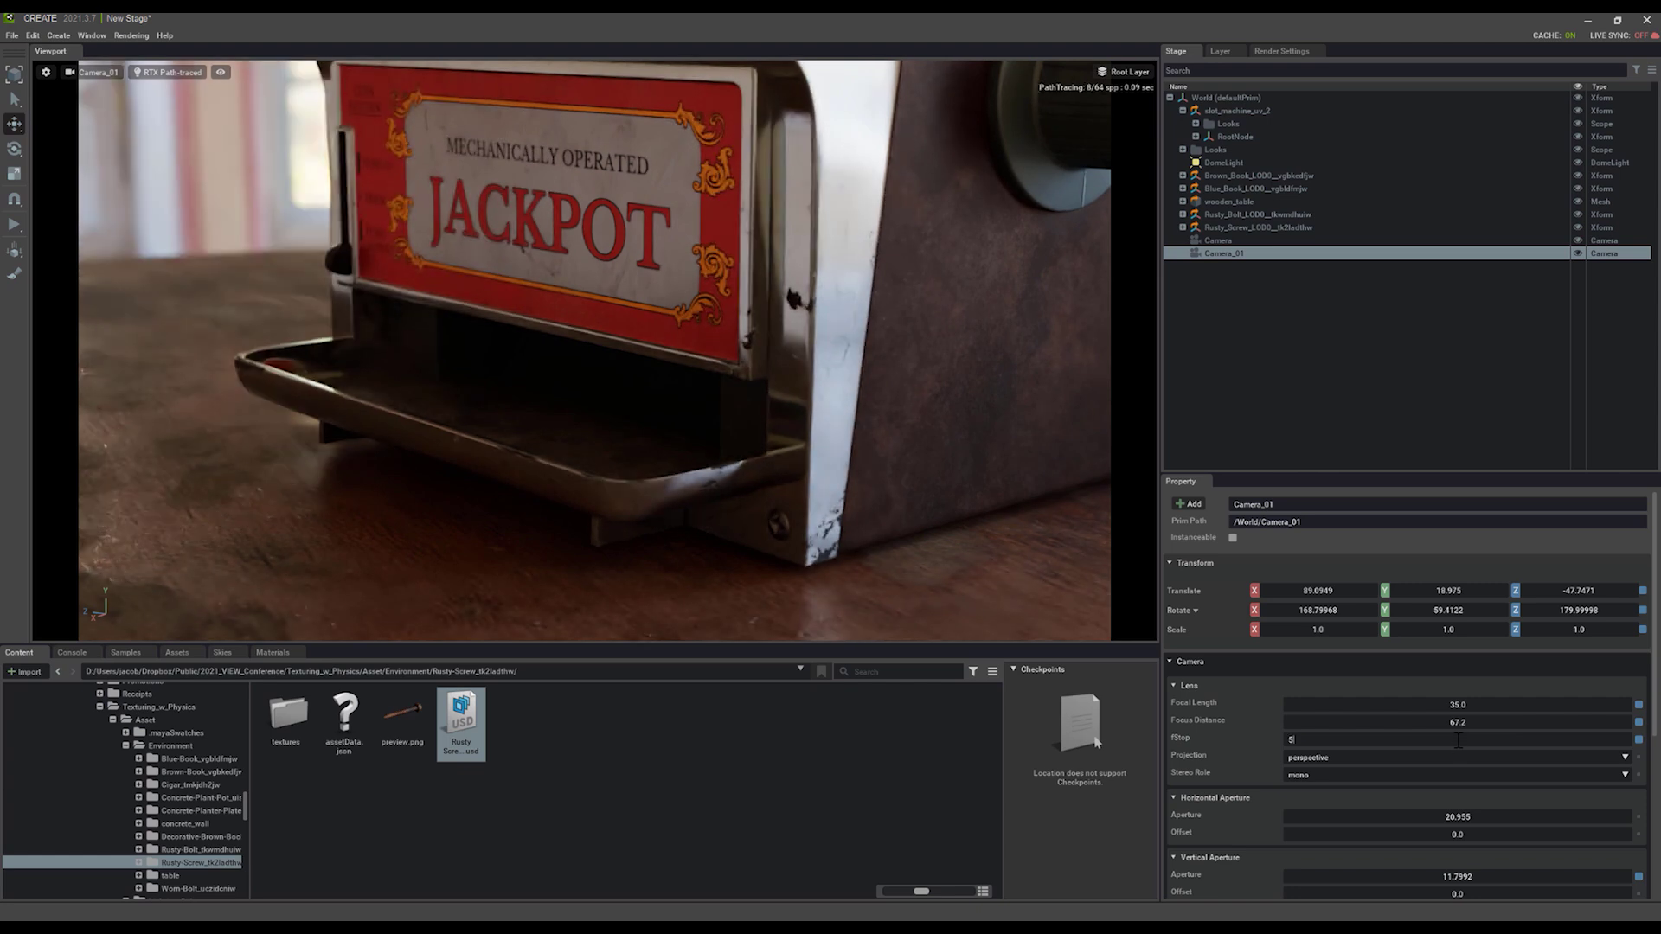
pyautogui.press('Return')
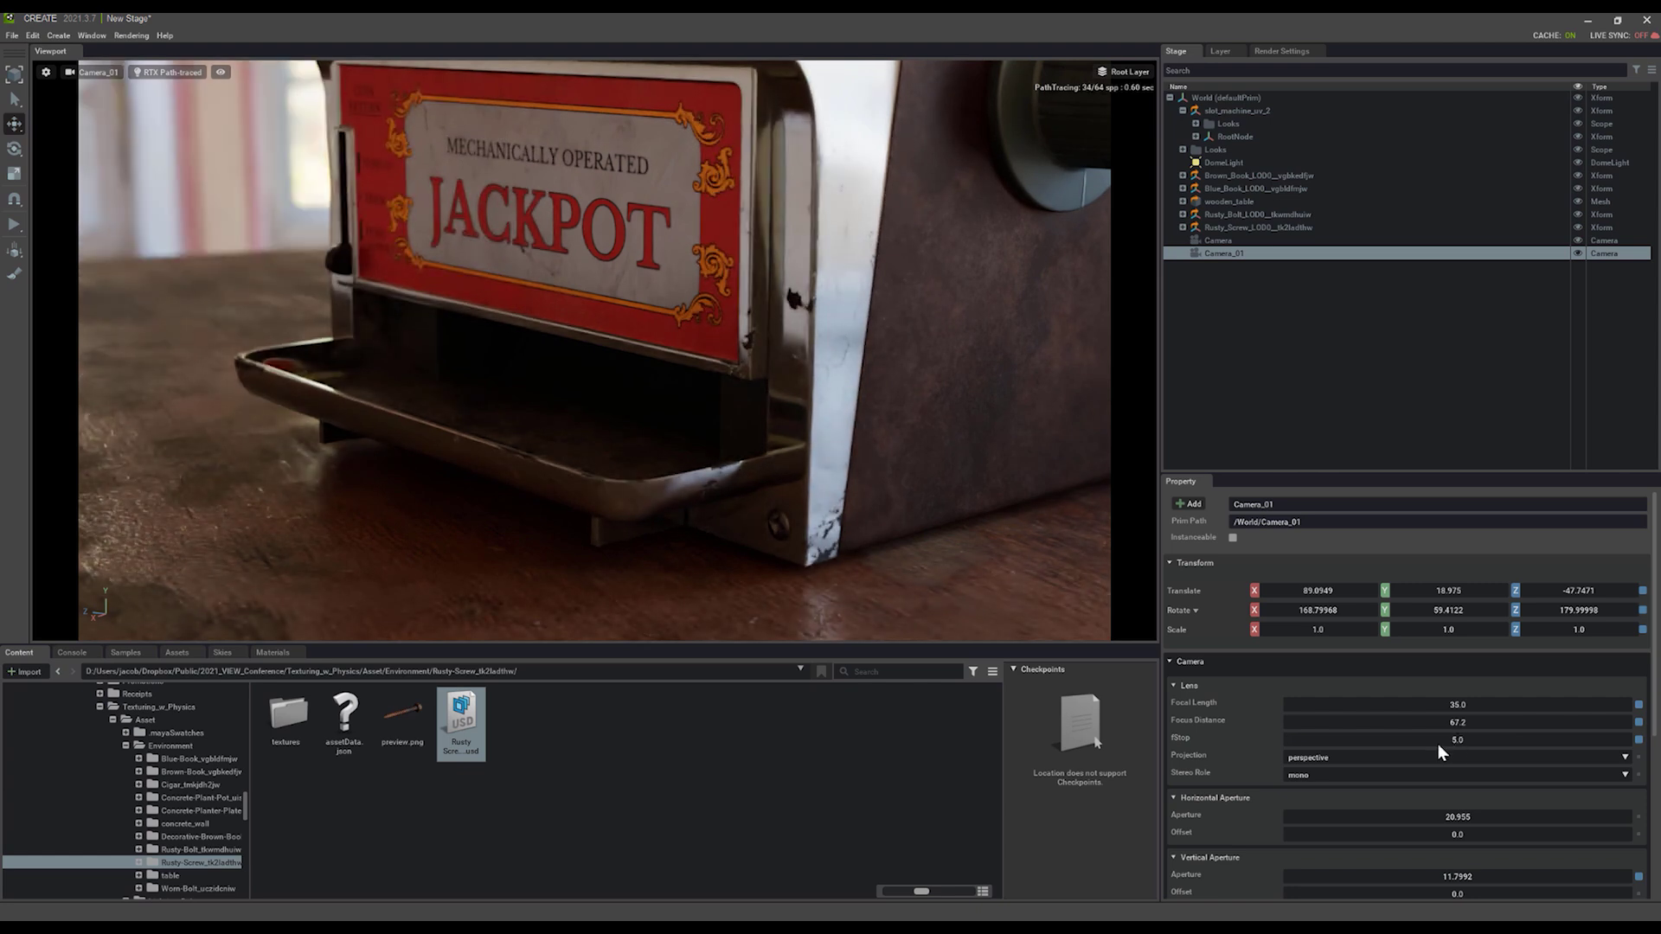
# Switch the viewport back to the original camera and leave nothing selected in the scene
pyautogui.click(105, 74)
pyautogui.moveTo(130, 85)
pyautogui.click(221, 86)
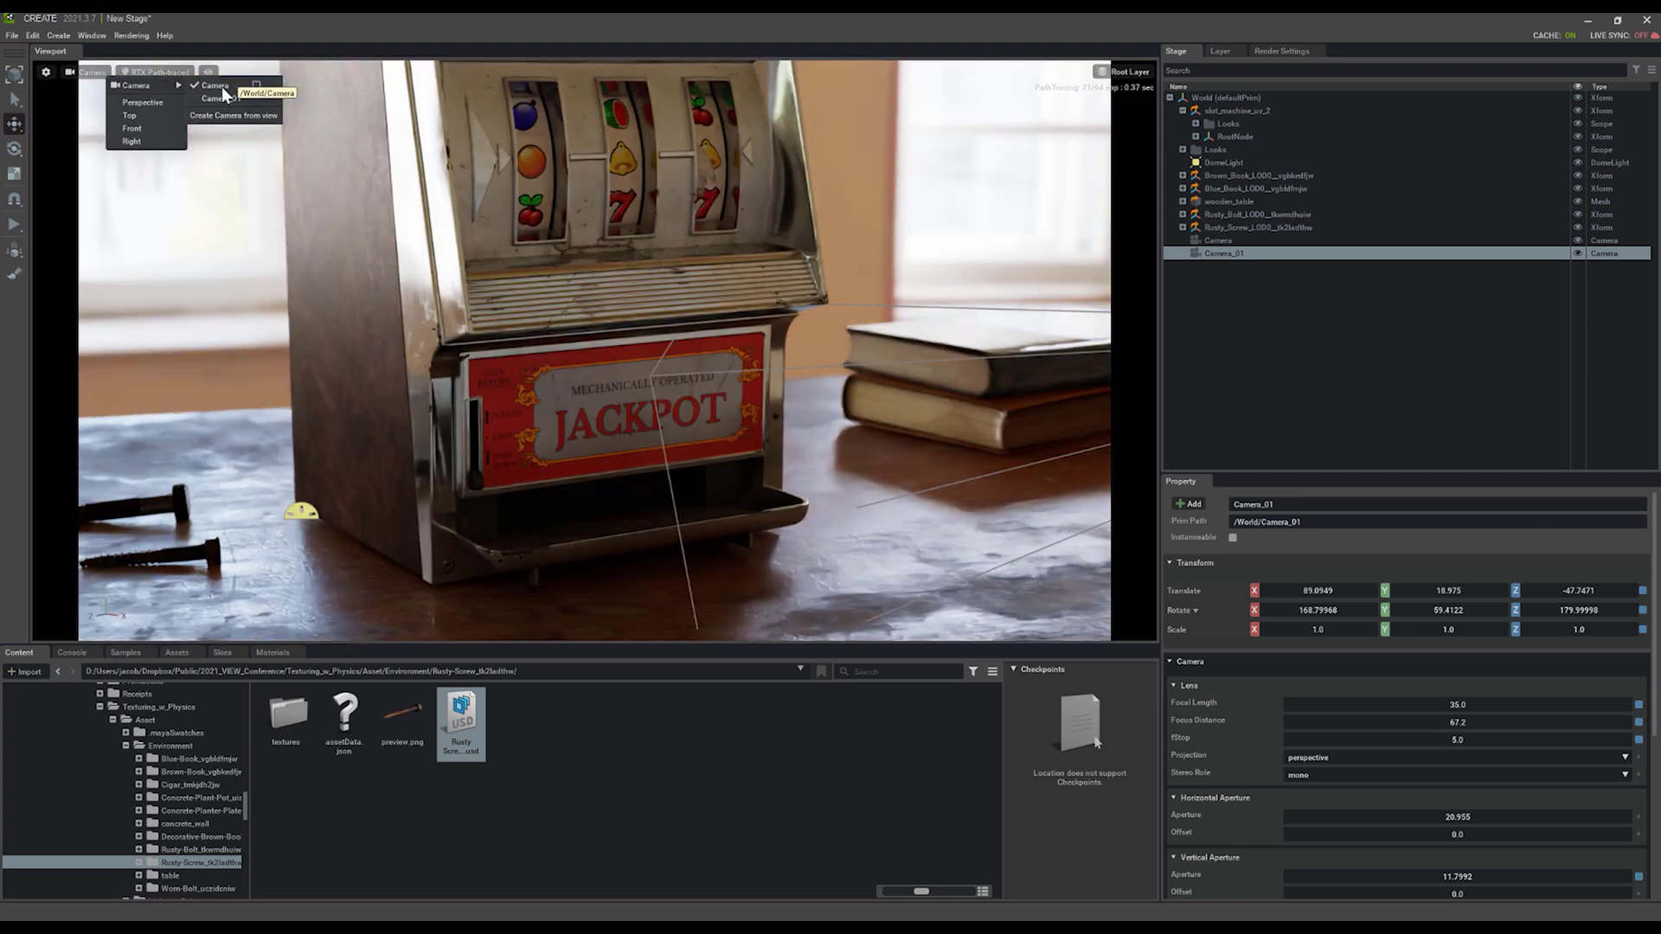
pyautogui.click(647, 359)
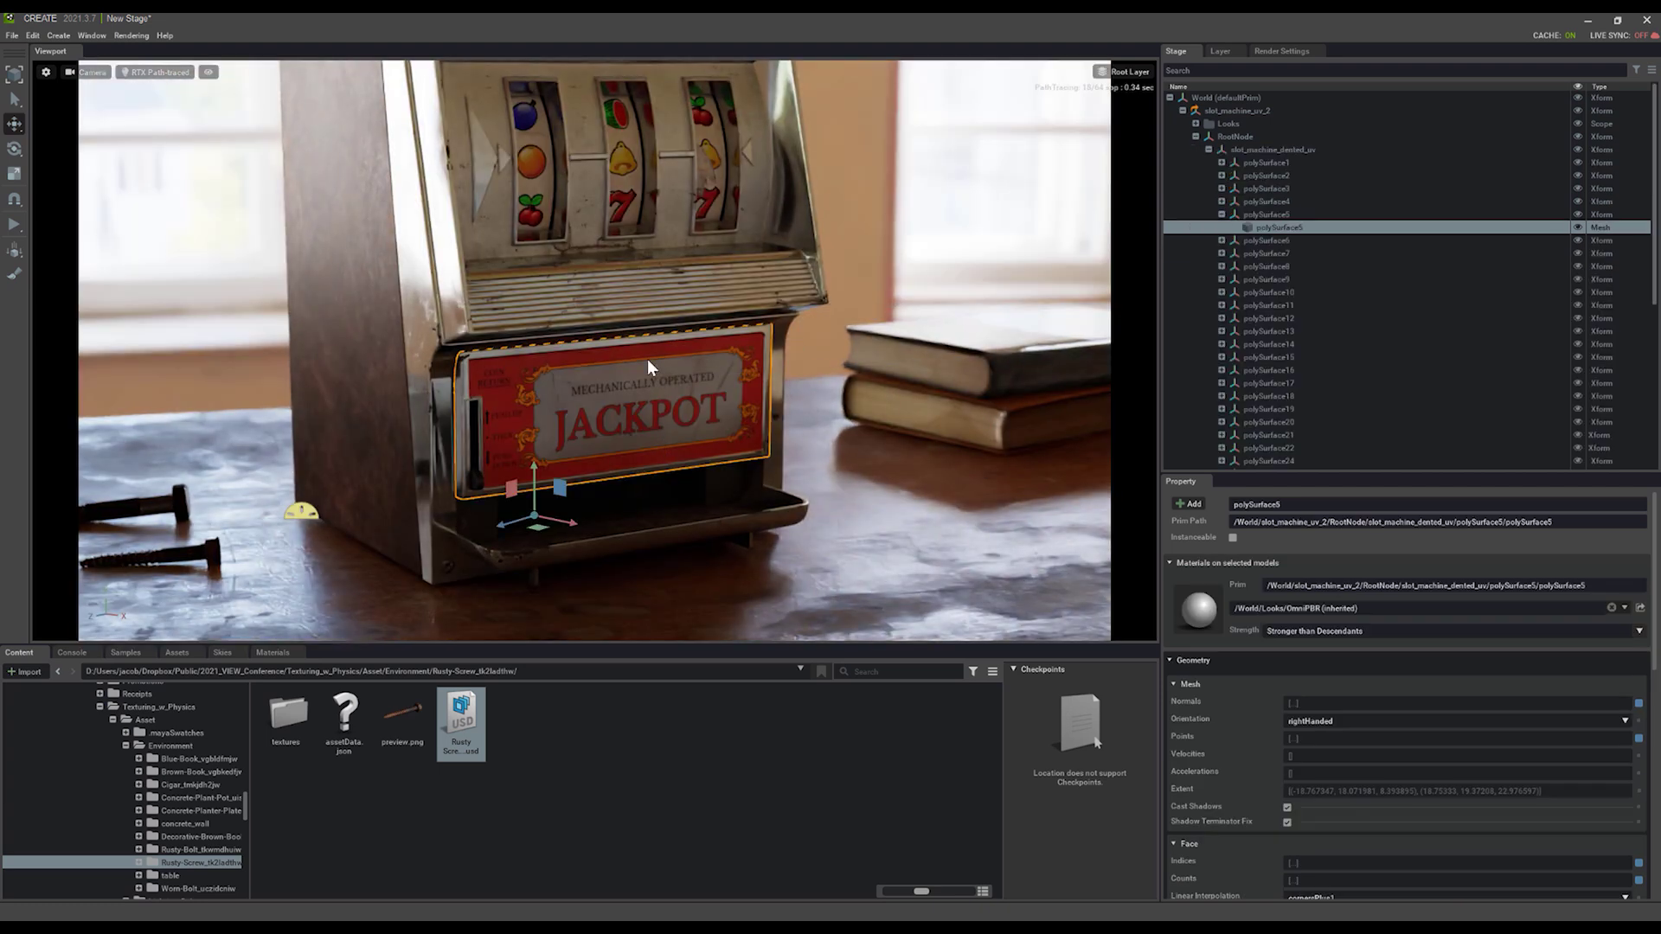
pyautogui.press('Escape')
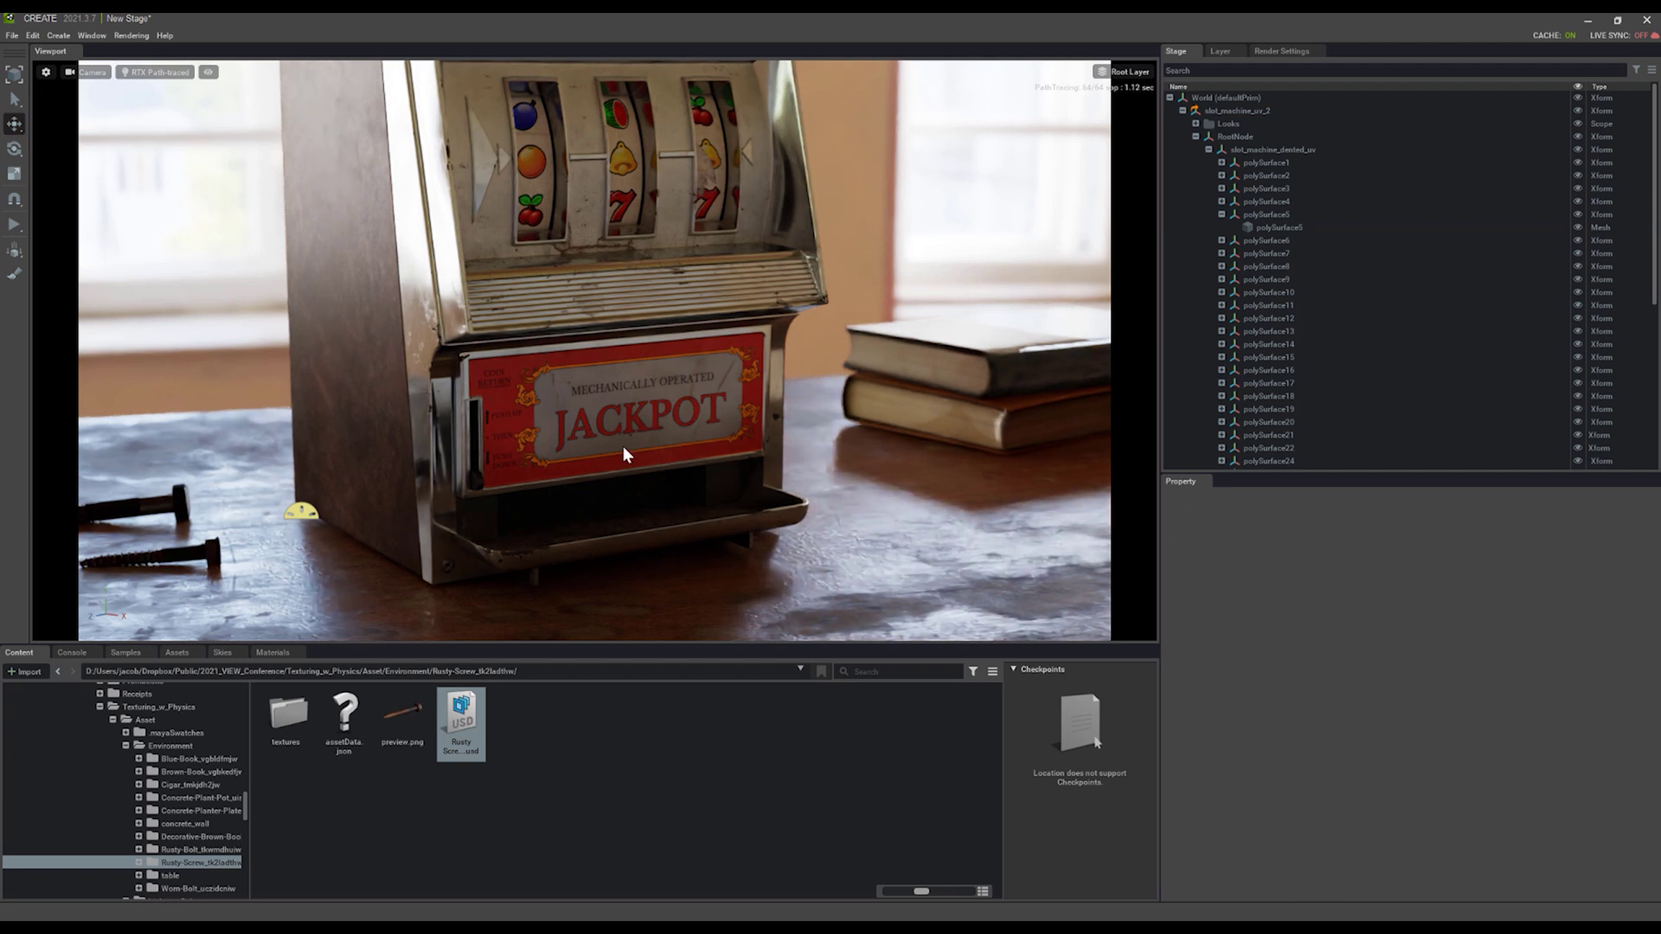
# Rotate the dome light around the vertical axis to light the slot machine from a different direction, and deselect it
pyautogui.click(1182, 111)
pyautogui.click(1217, 137)
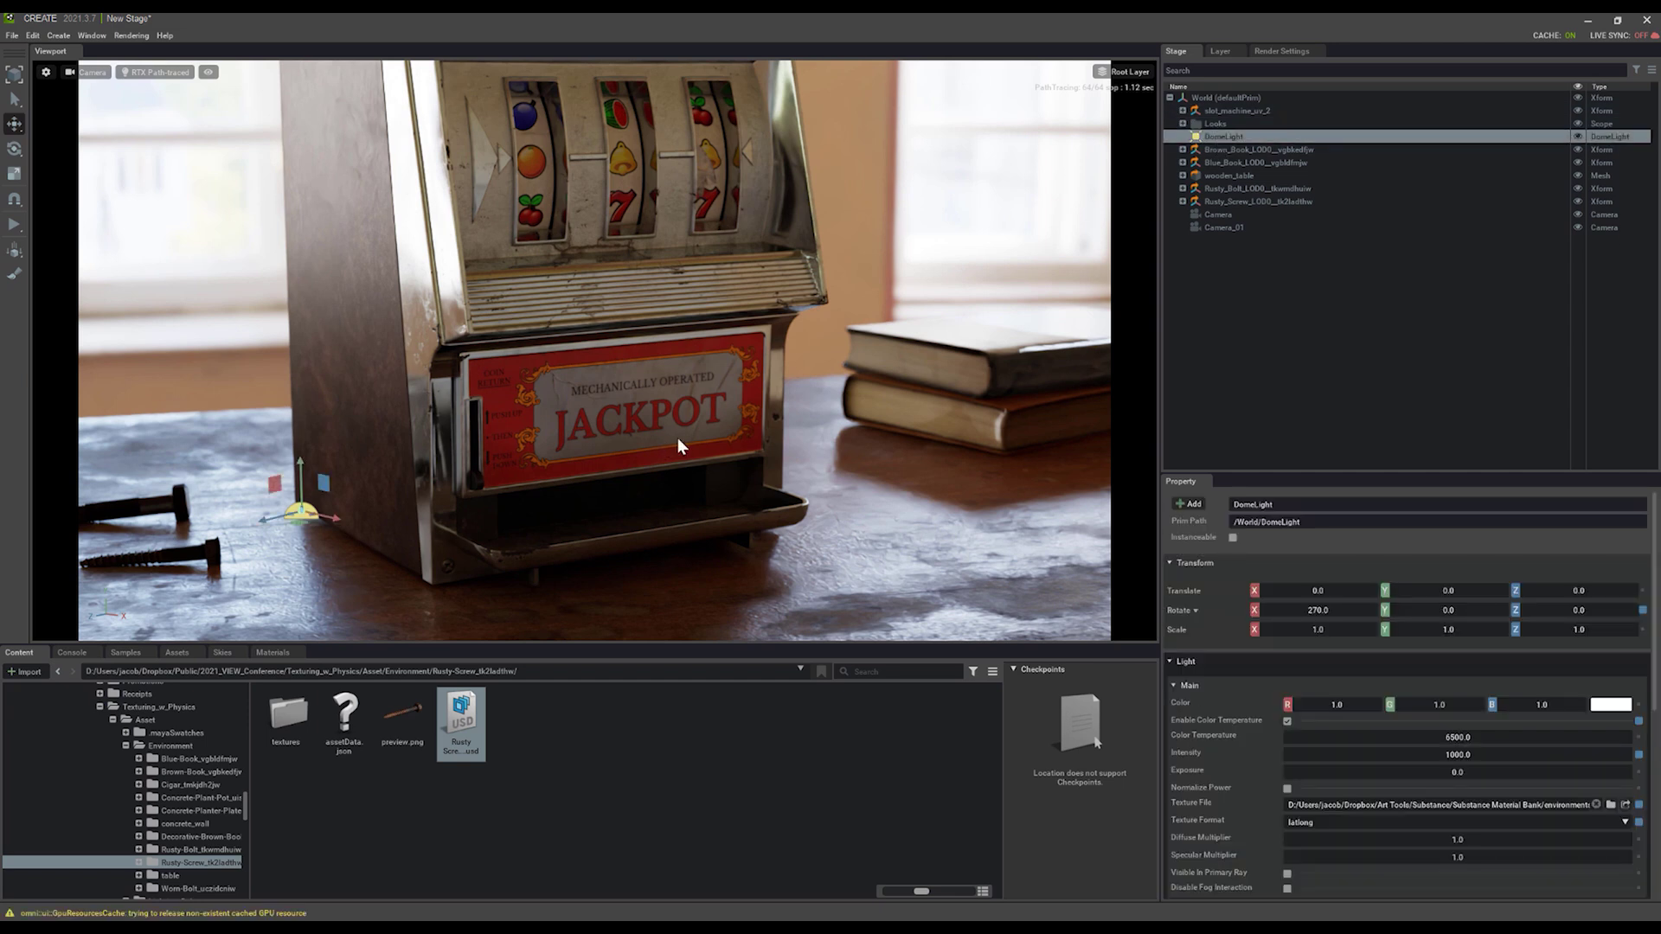
pyautogui.press('e')
pyautogui.moveTo(308, 520); pyautogui.dragTo(413, 505)
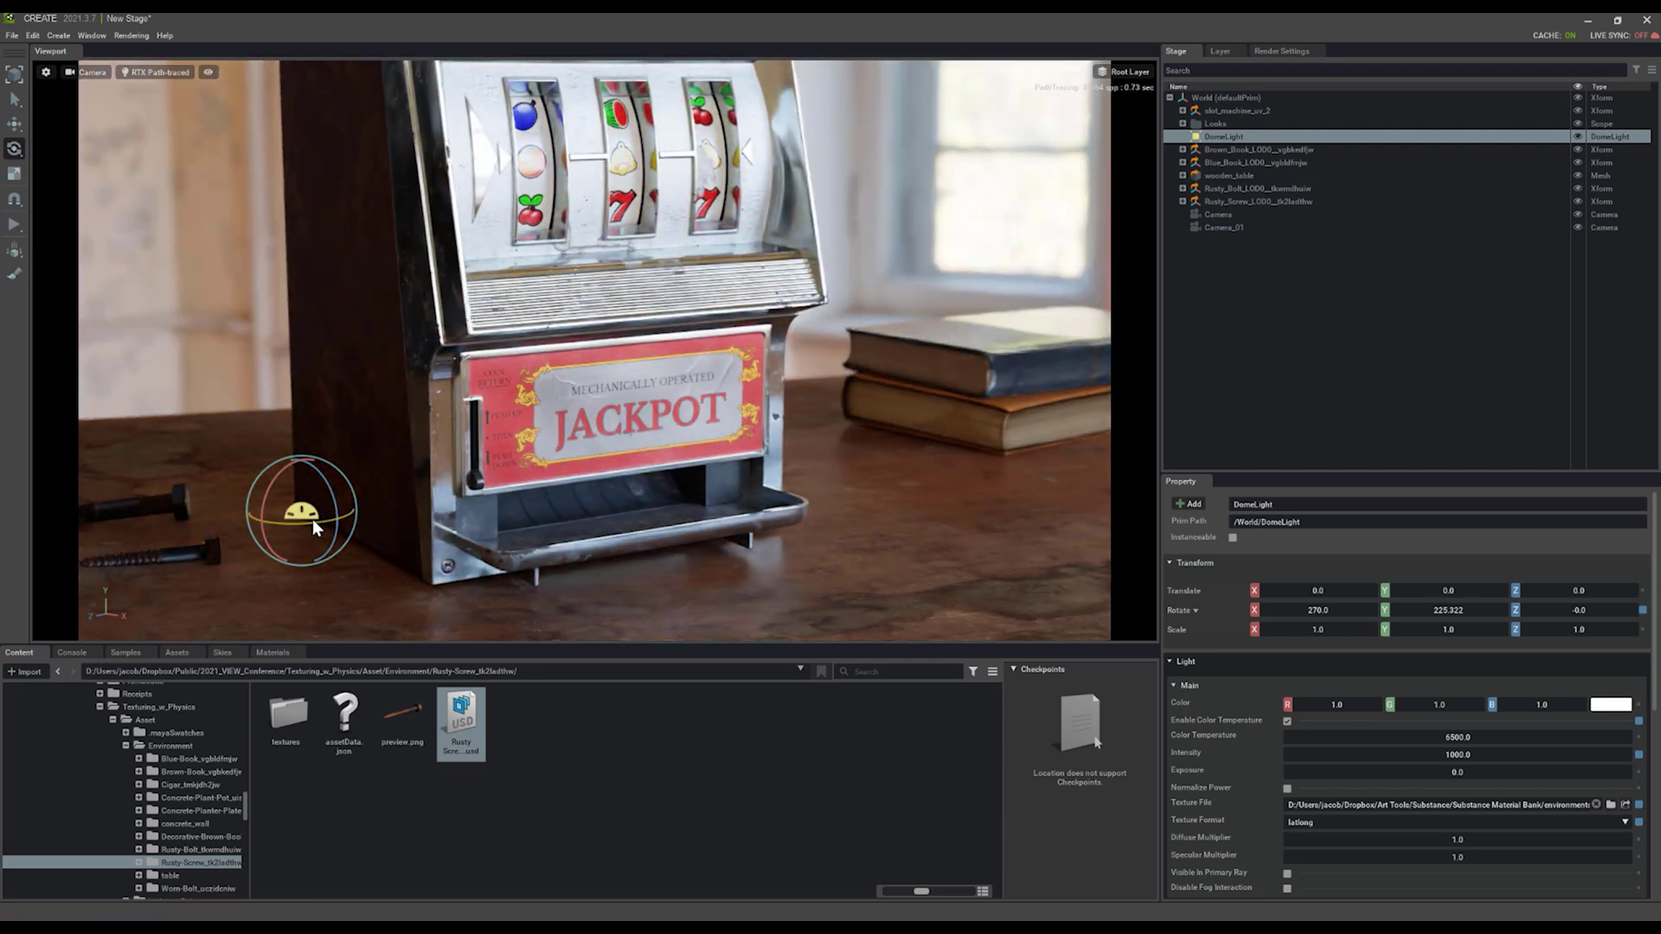
pyautogui.moveTo(313, 519); pyautogui.dragTo(388, 517)
pyautogui.press('Escape')
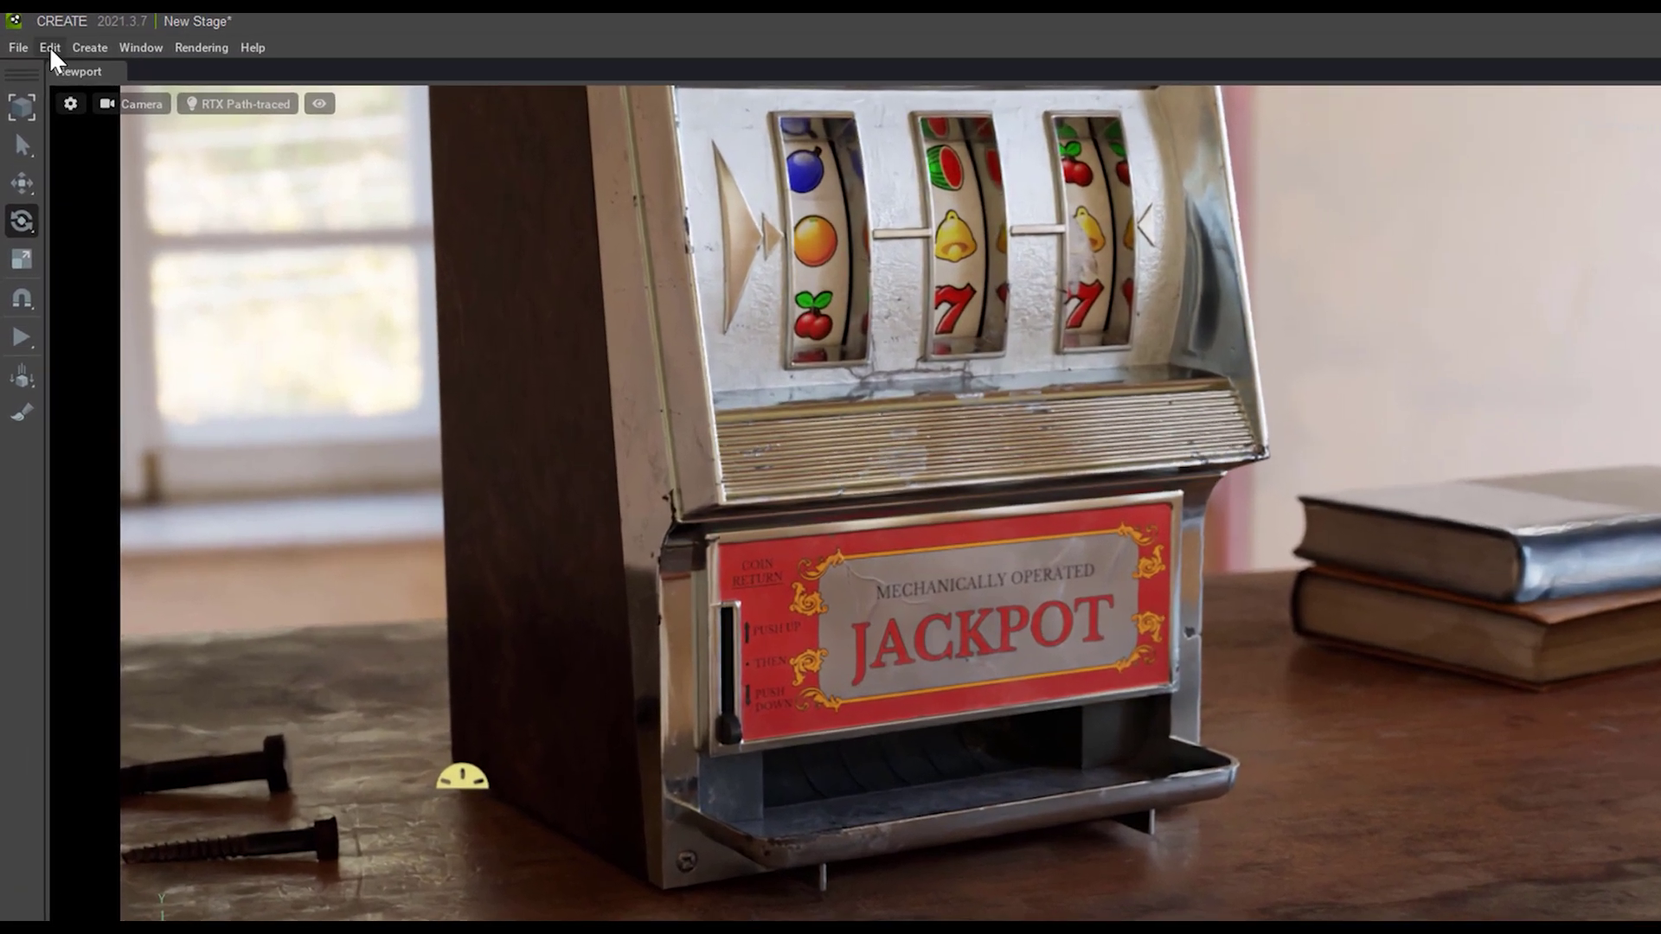
# Open the Capture Screenshot preferences, which hold the save path and the option to capture only the 3D viewport
pyautogui.click(50, 47)
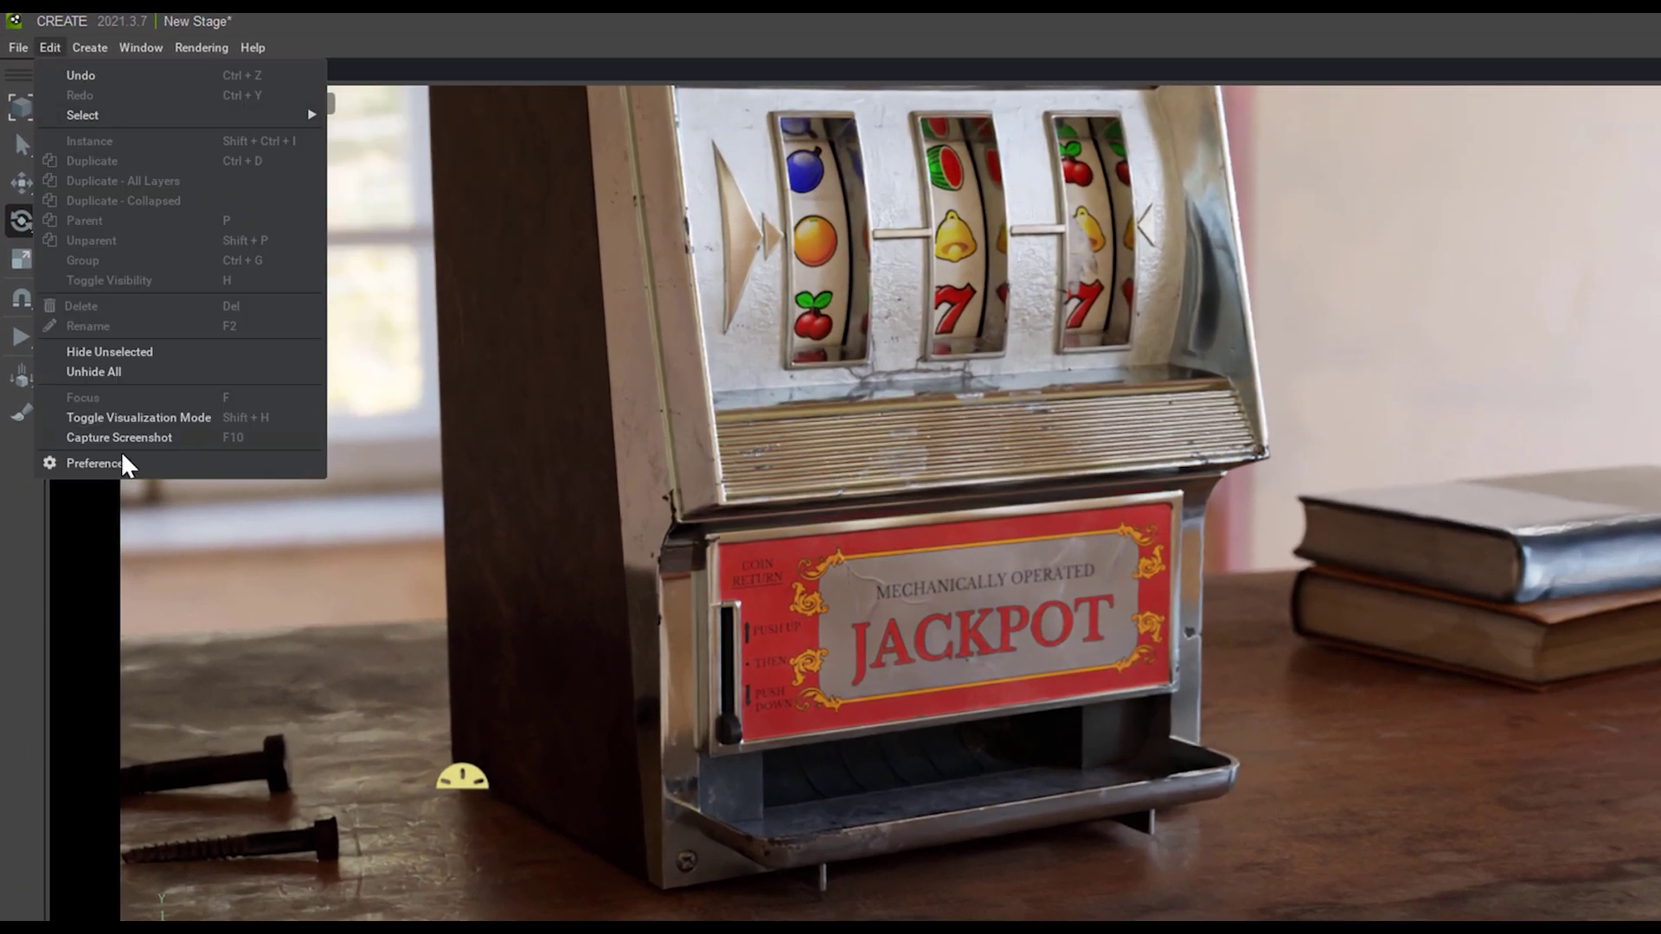
pyautogui.click(98, 464)
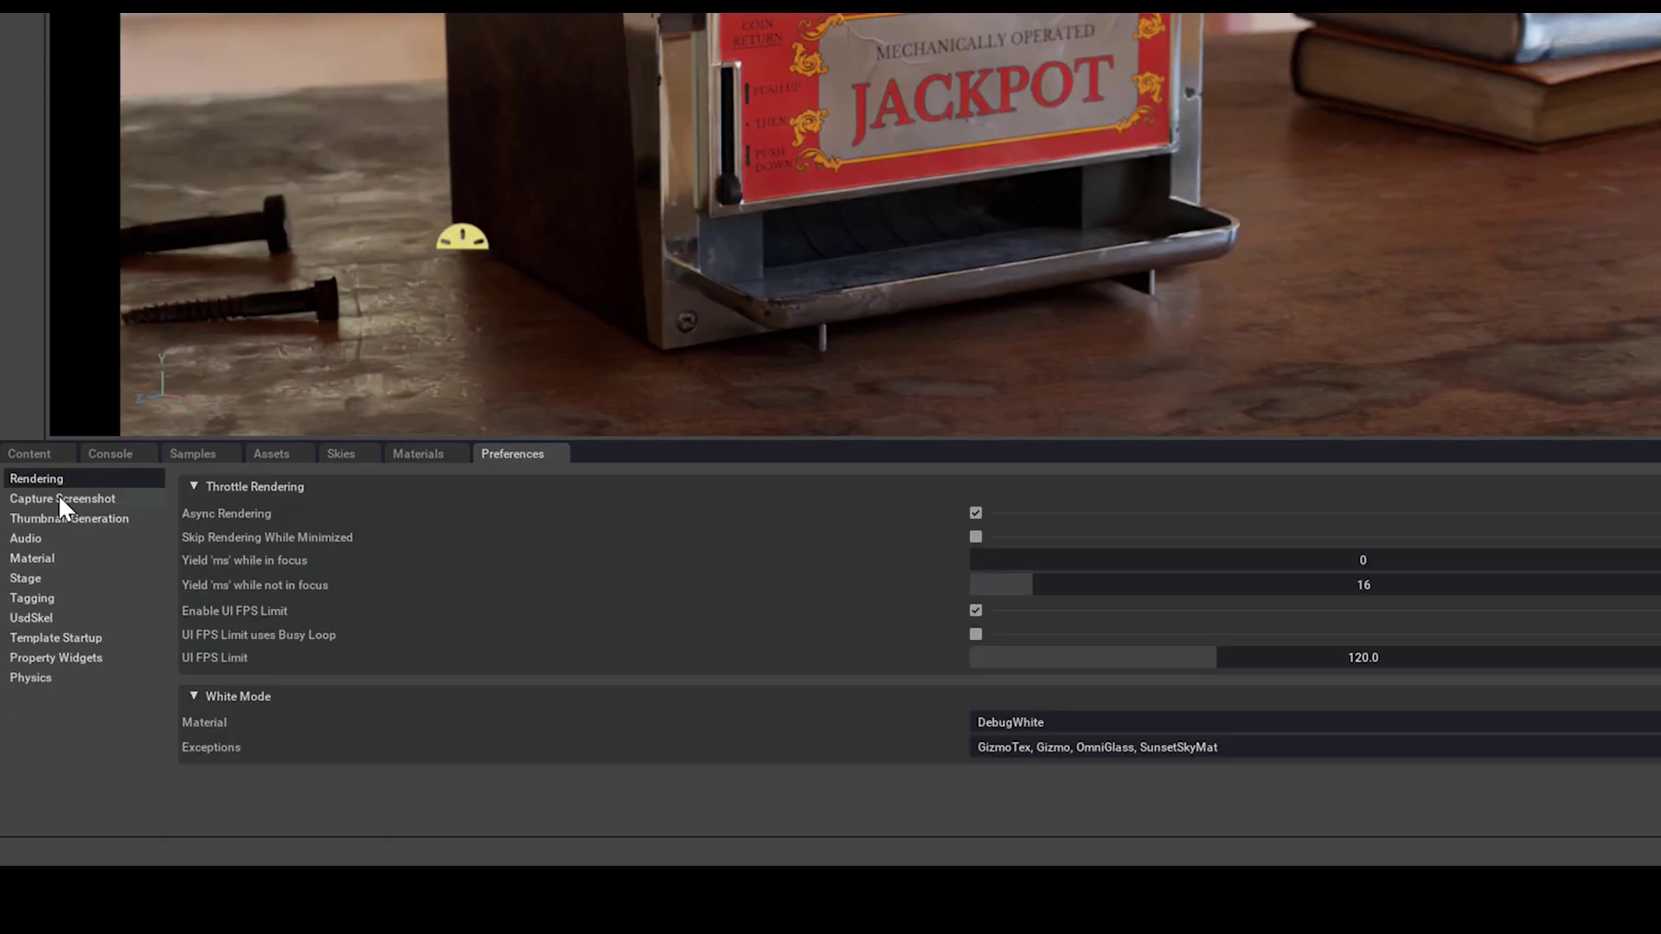
pyautogui.click(58, 502)
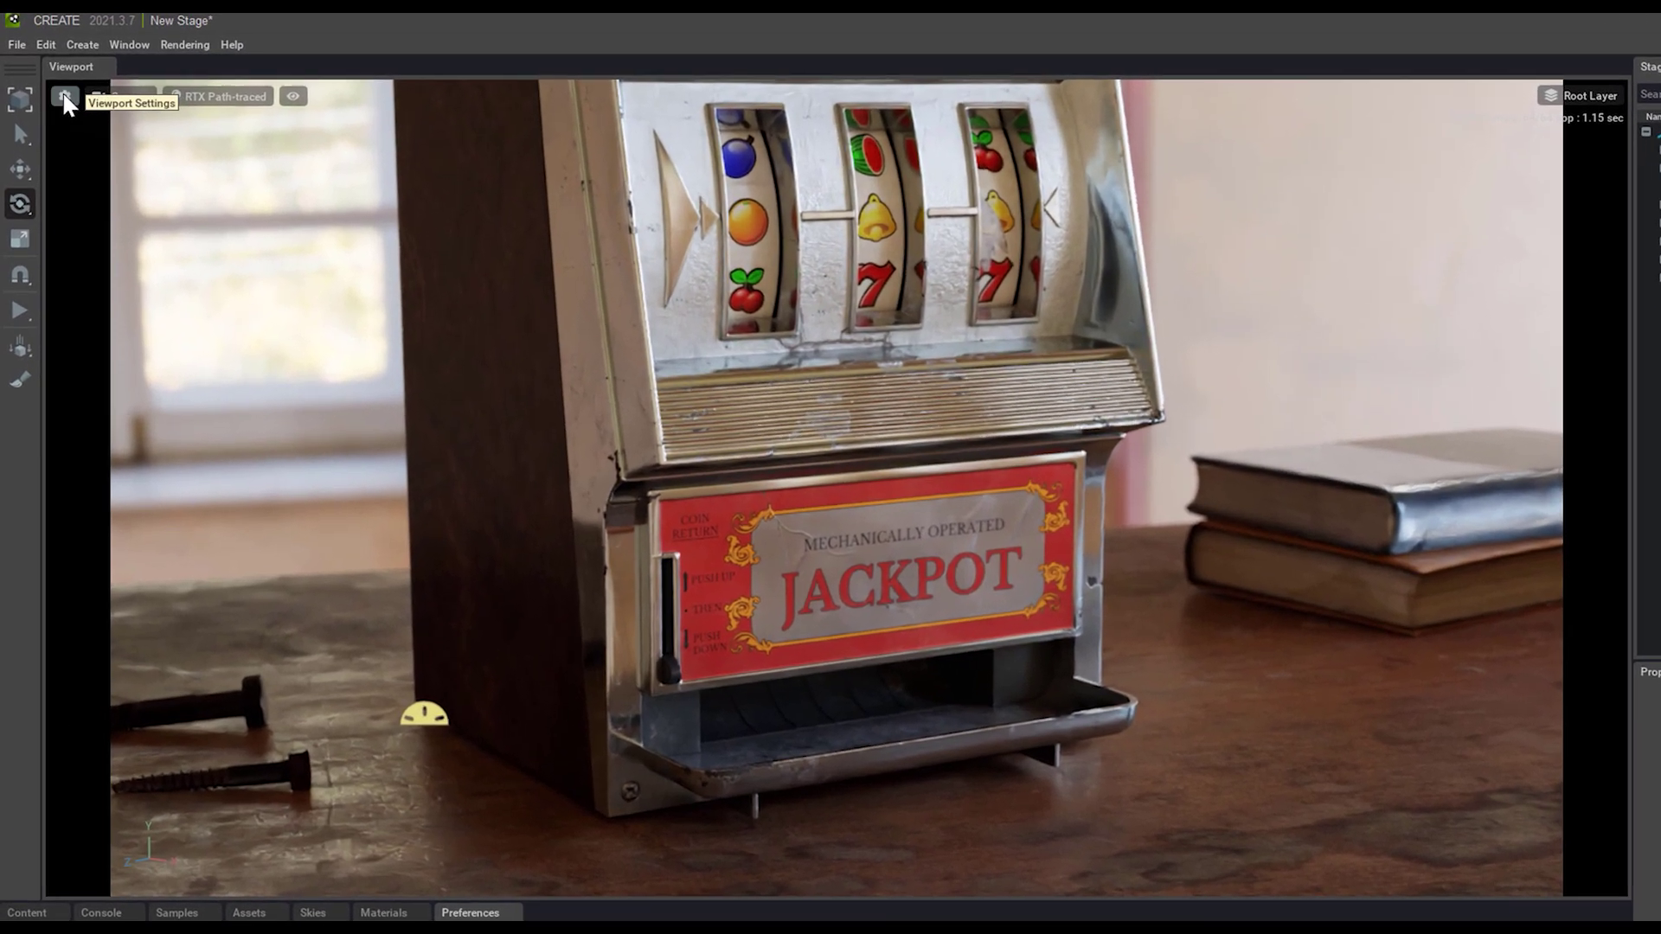
# Set the viewport's render resolution to 1920x1080
pyautogui.click(46, 72)
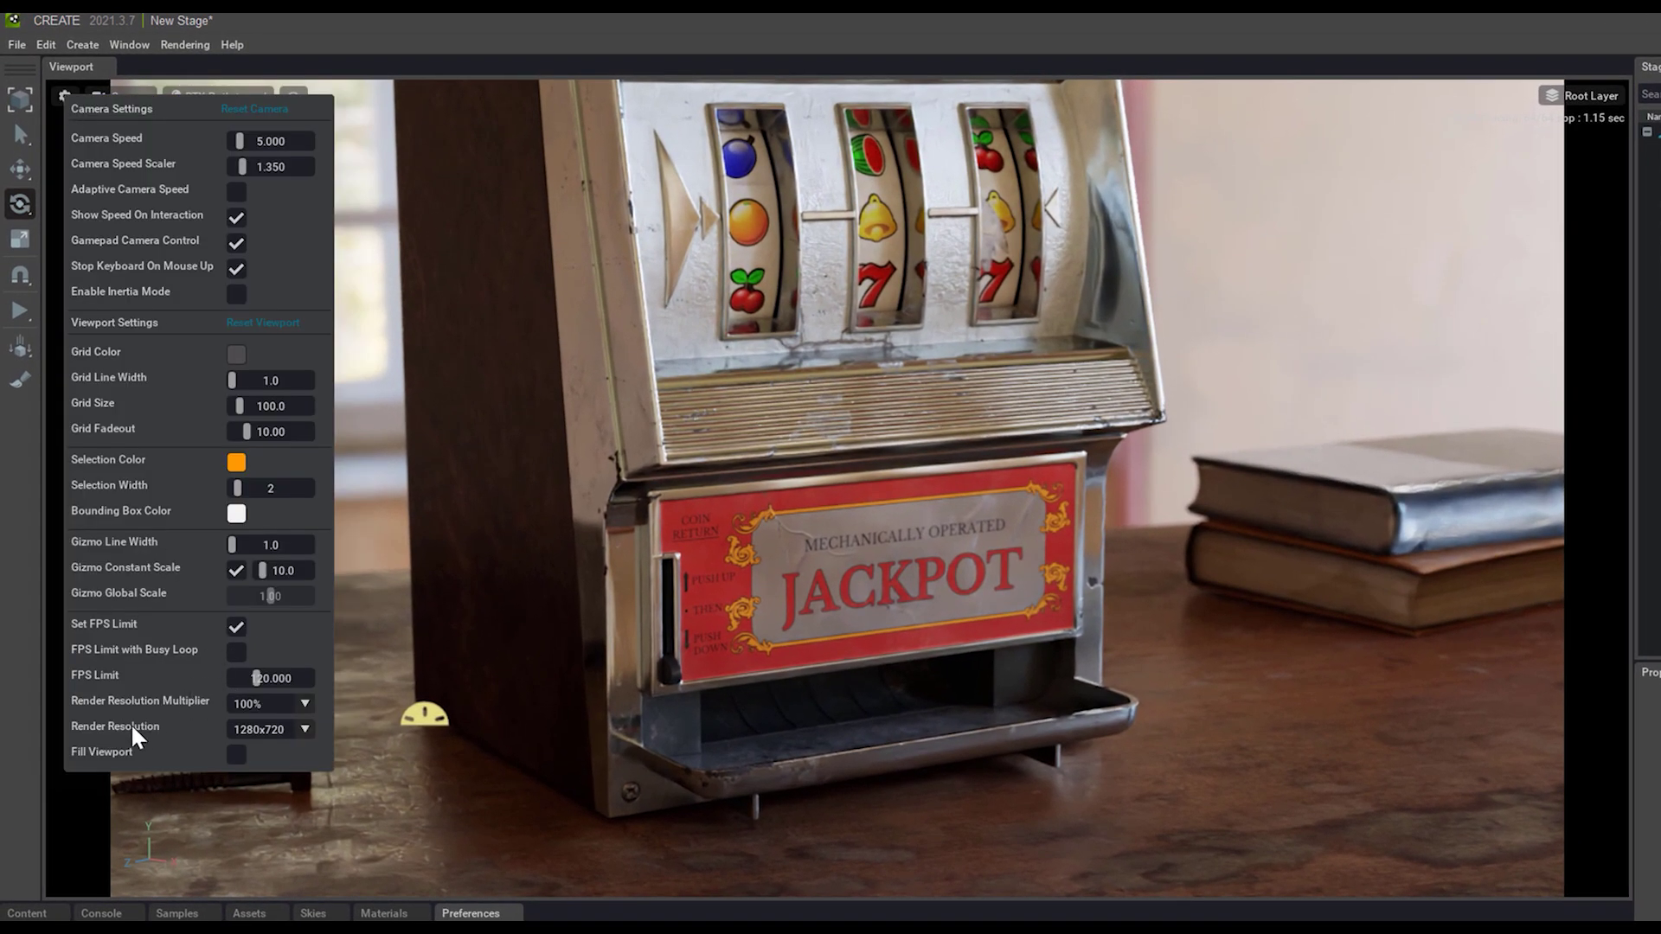
pyautogui.click(261, 731)
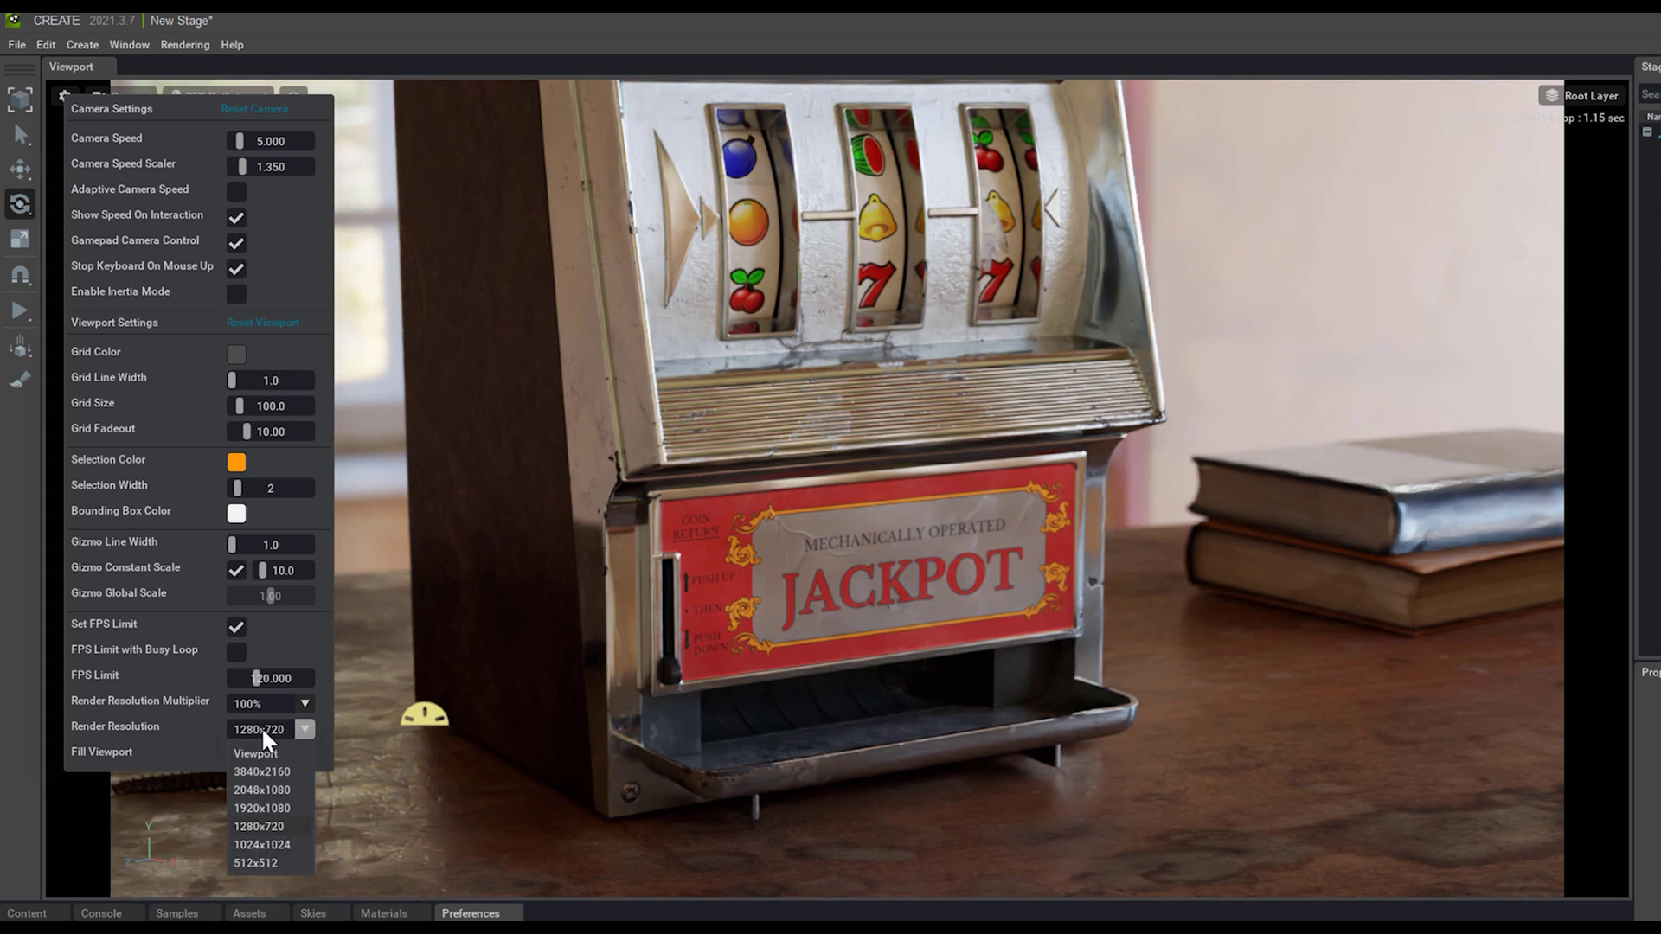
pyautogui.click(247, 806)
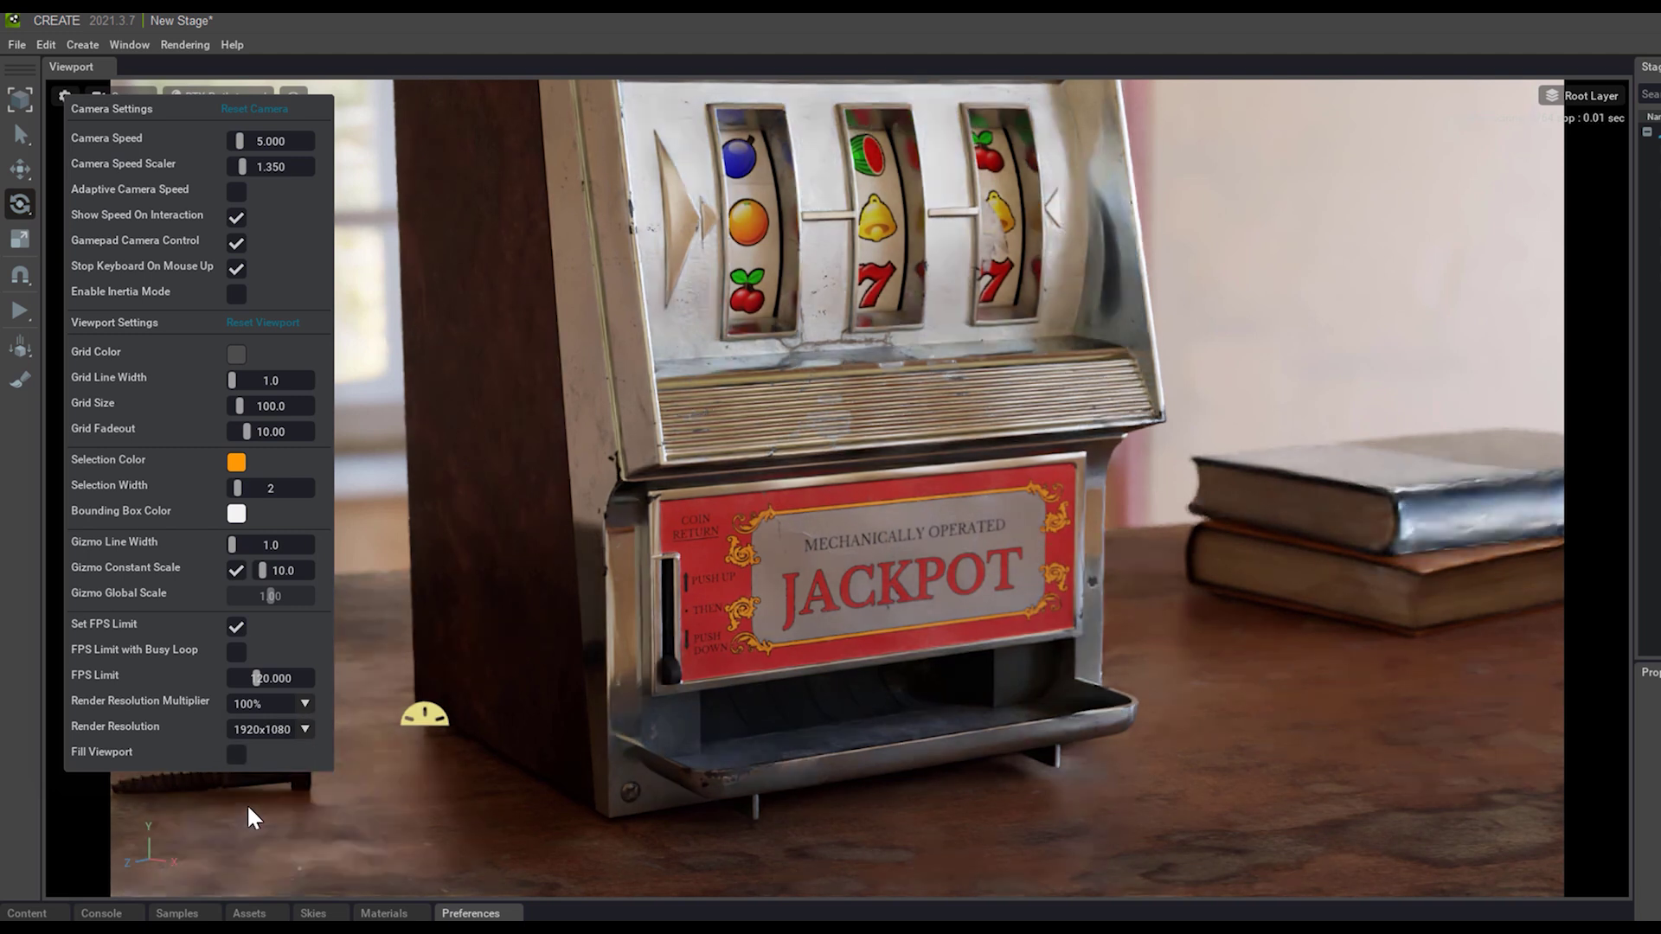
pyautogui.click(649, 884)
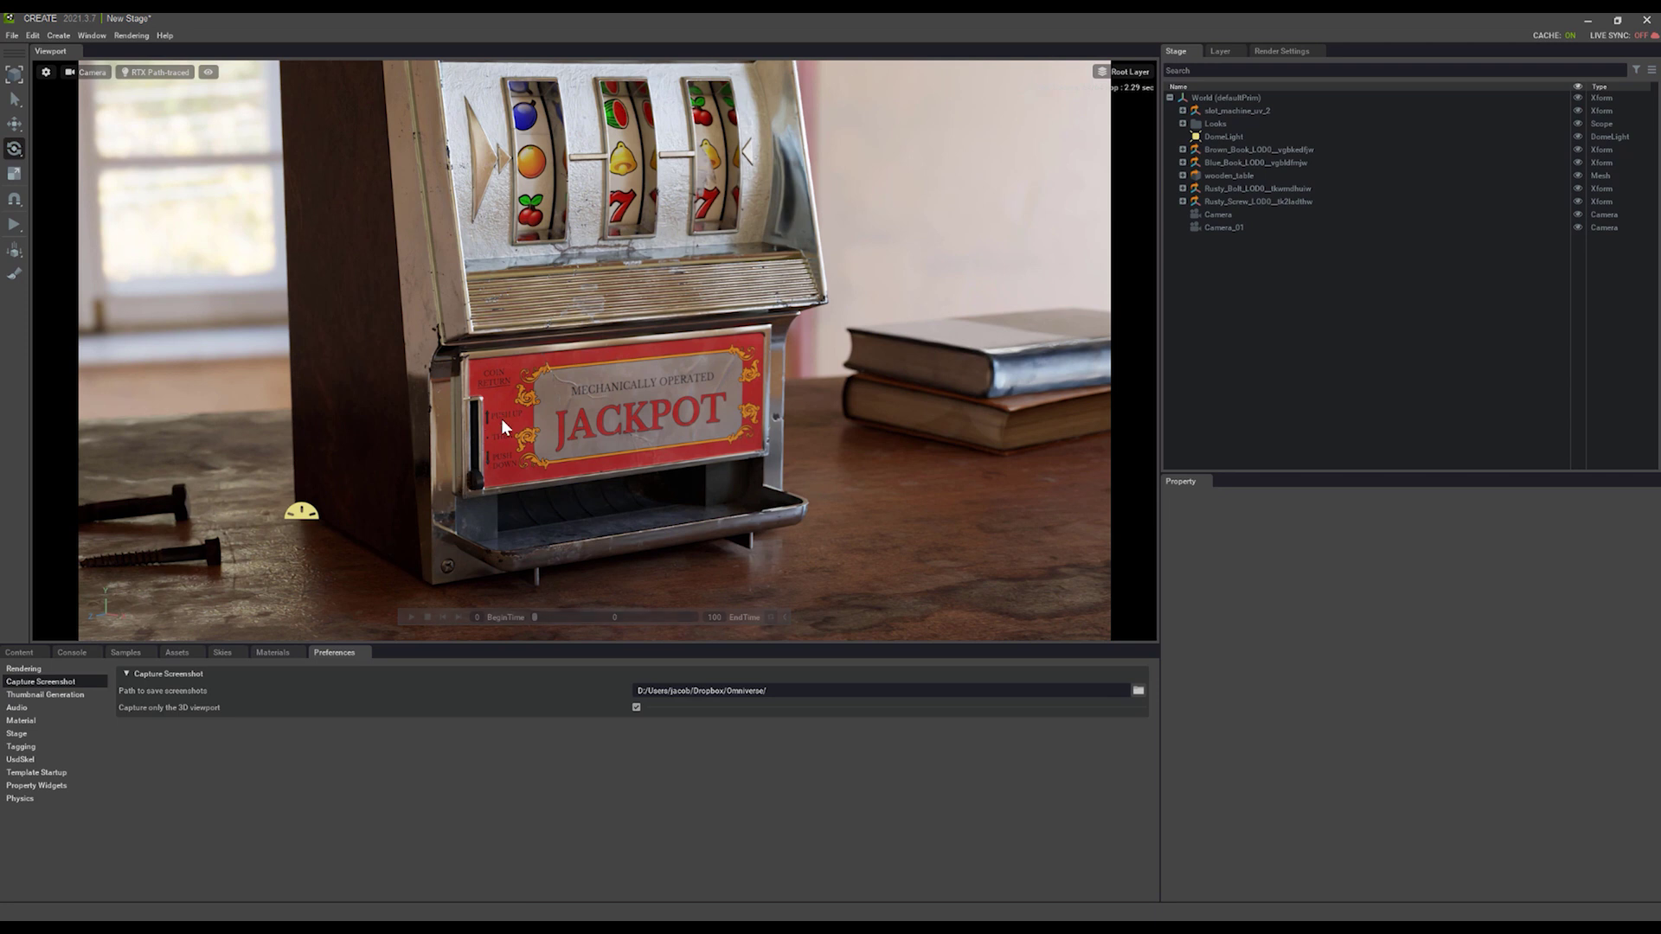
# Start saving the stage under a new name as a USD file in the omniverse://localhost/Projects folder
pyautogui.click(42, 655)
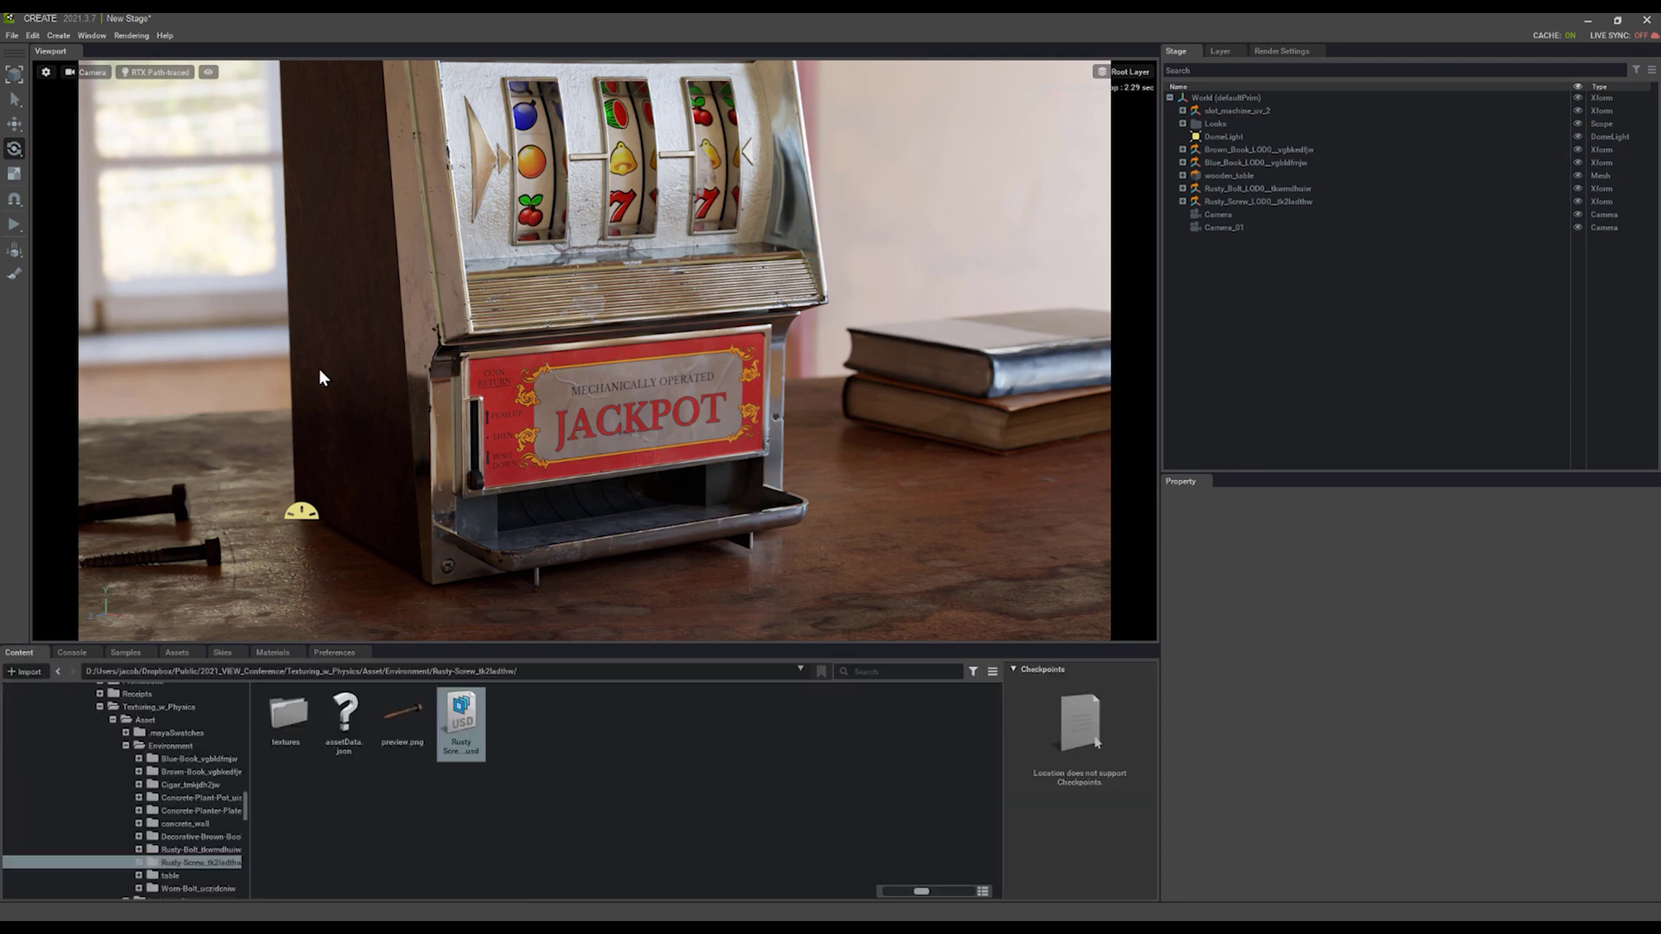
pyautogui.click(12, 35)
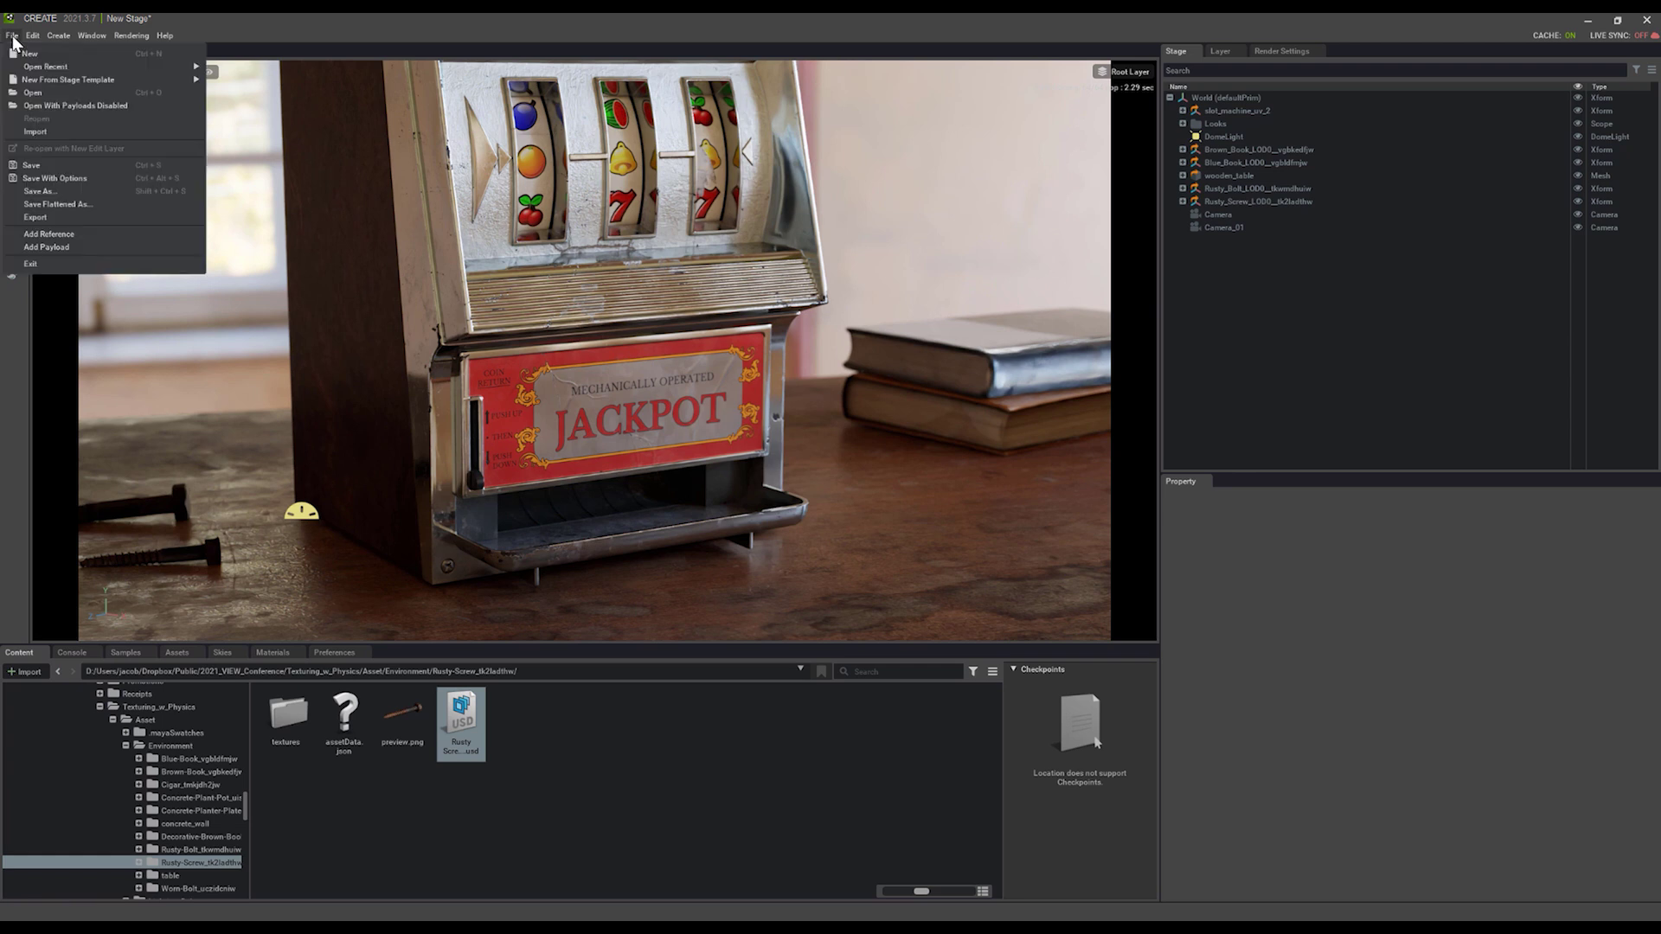
pyautogui.click(34, 191)
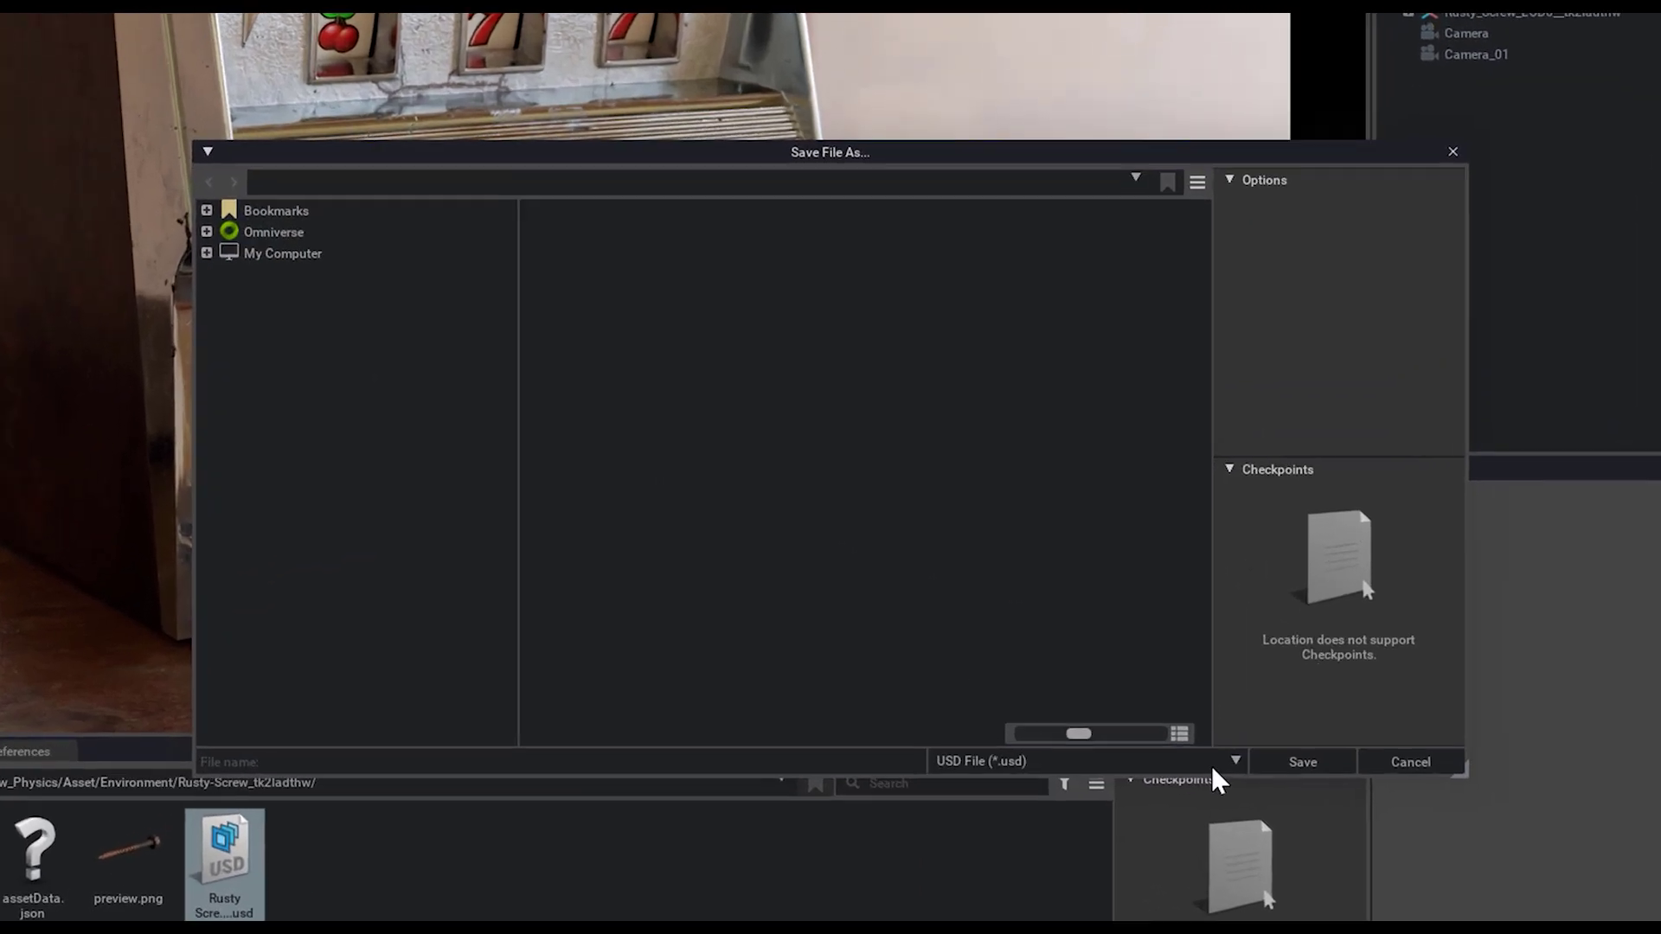
pyautogui.click(994, 658)
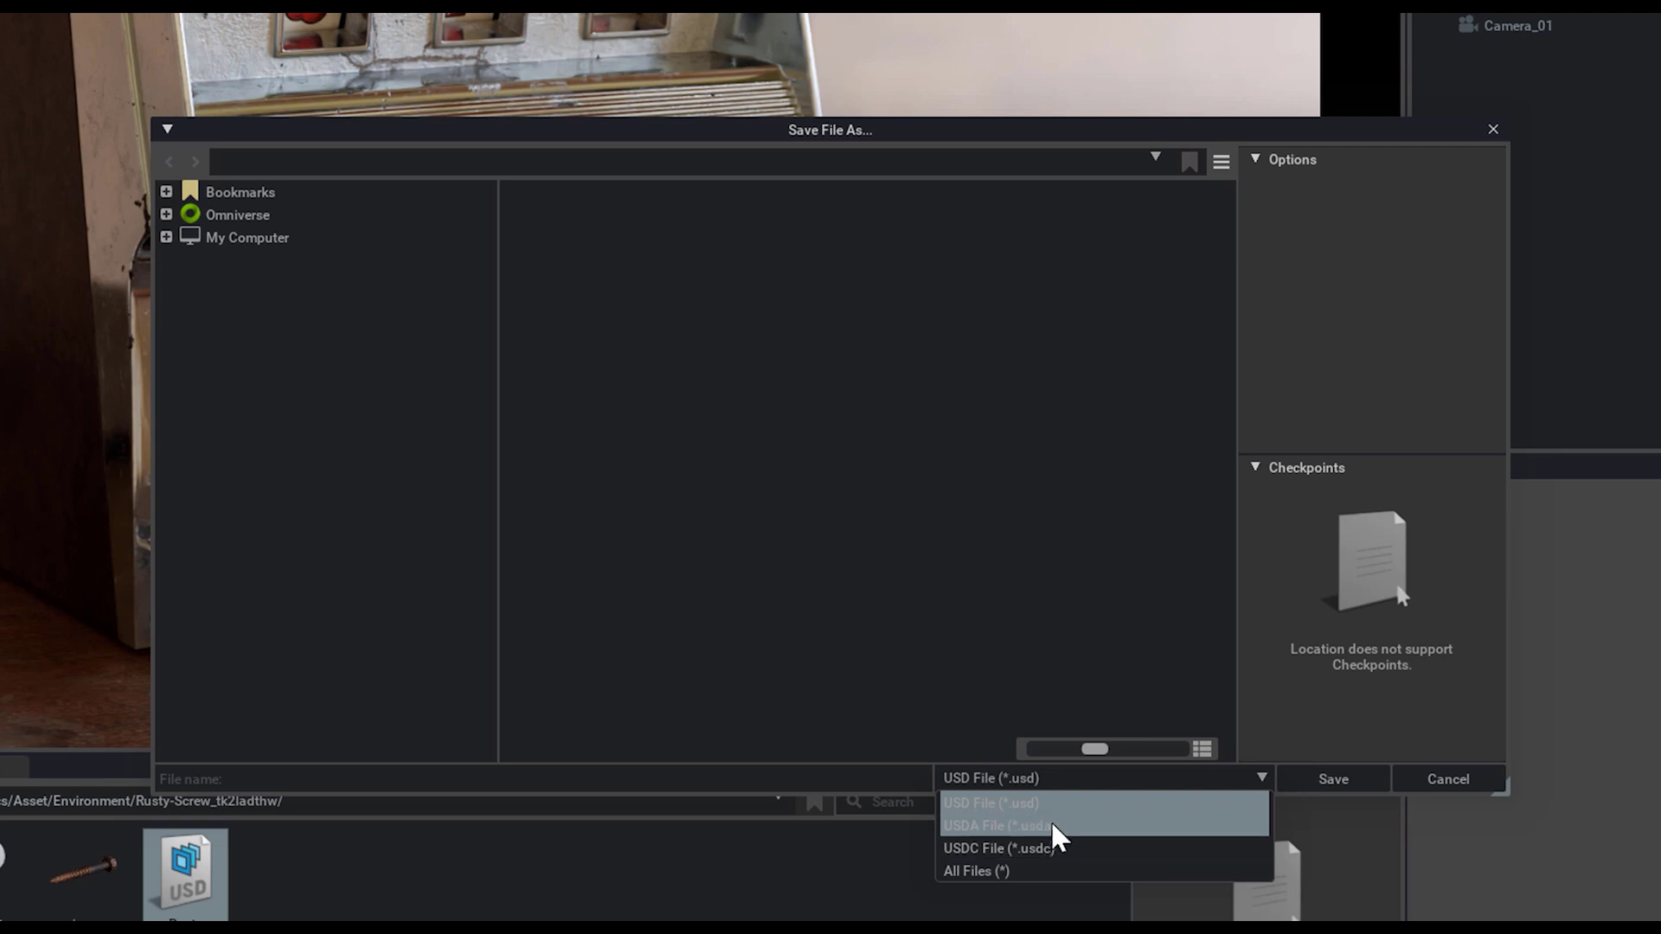
pyautogui.click(1197, 800)
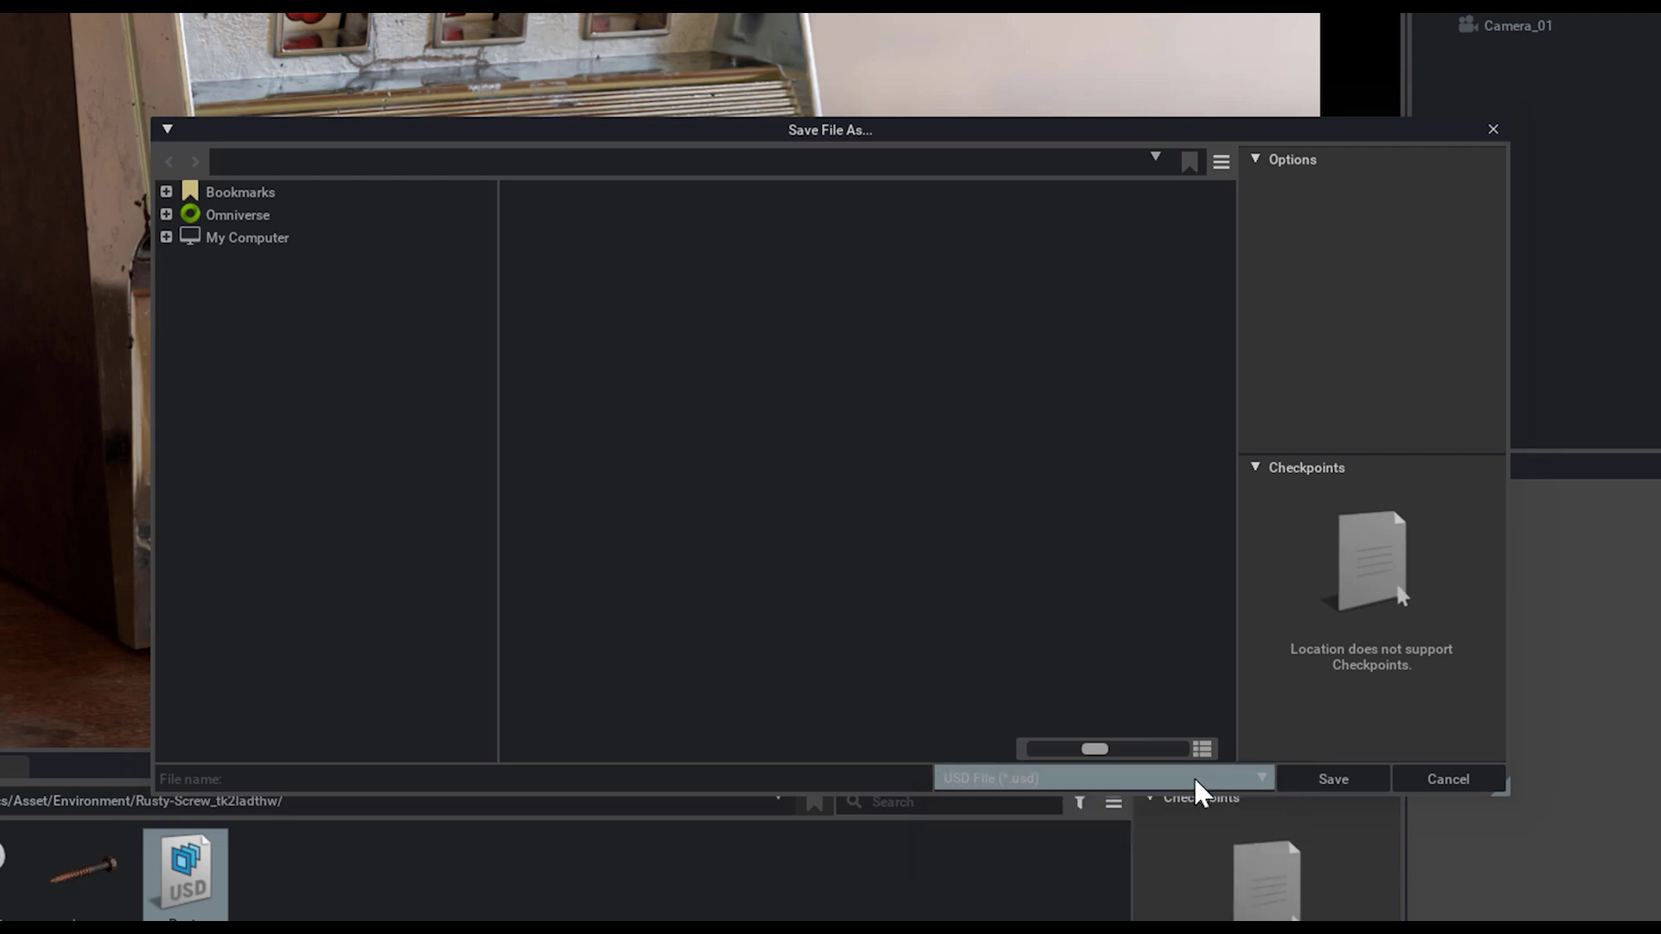
pyautogui.click(480, 777)
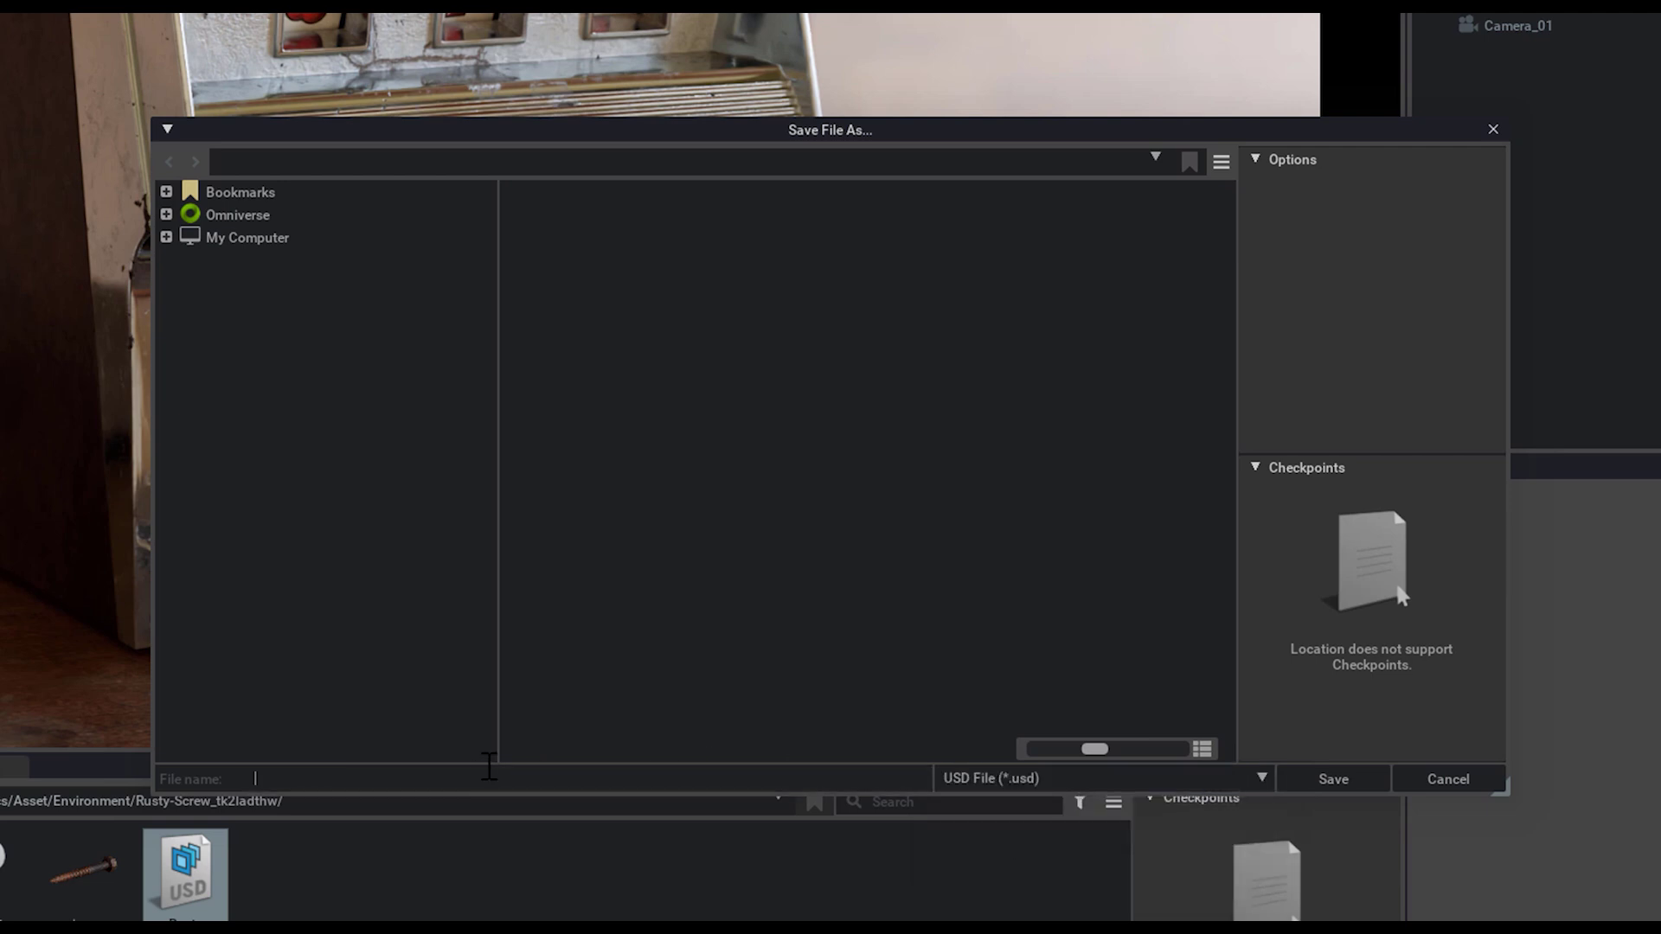
pyautogui.click(166, 214)
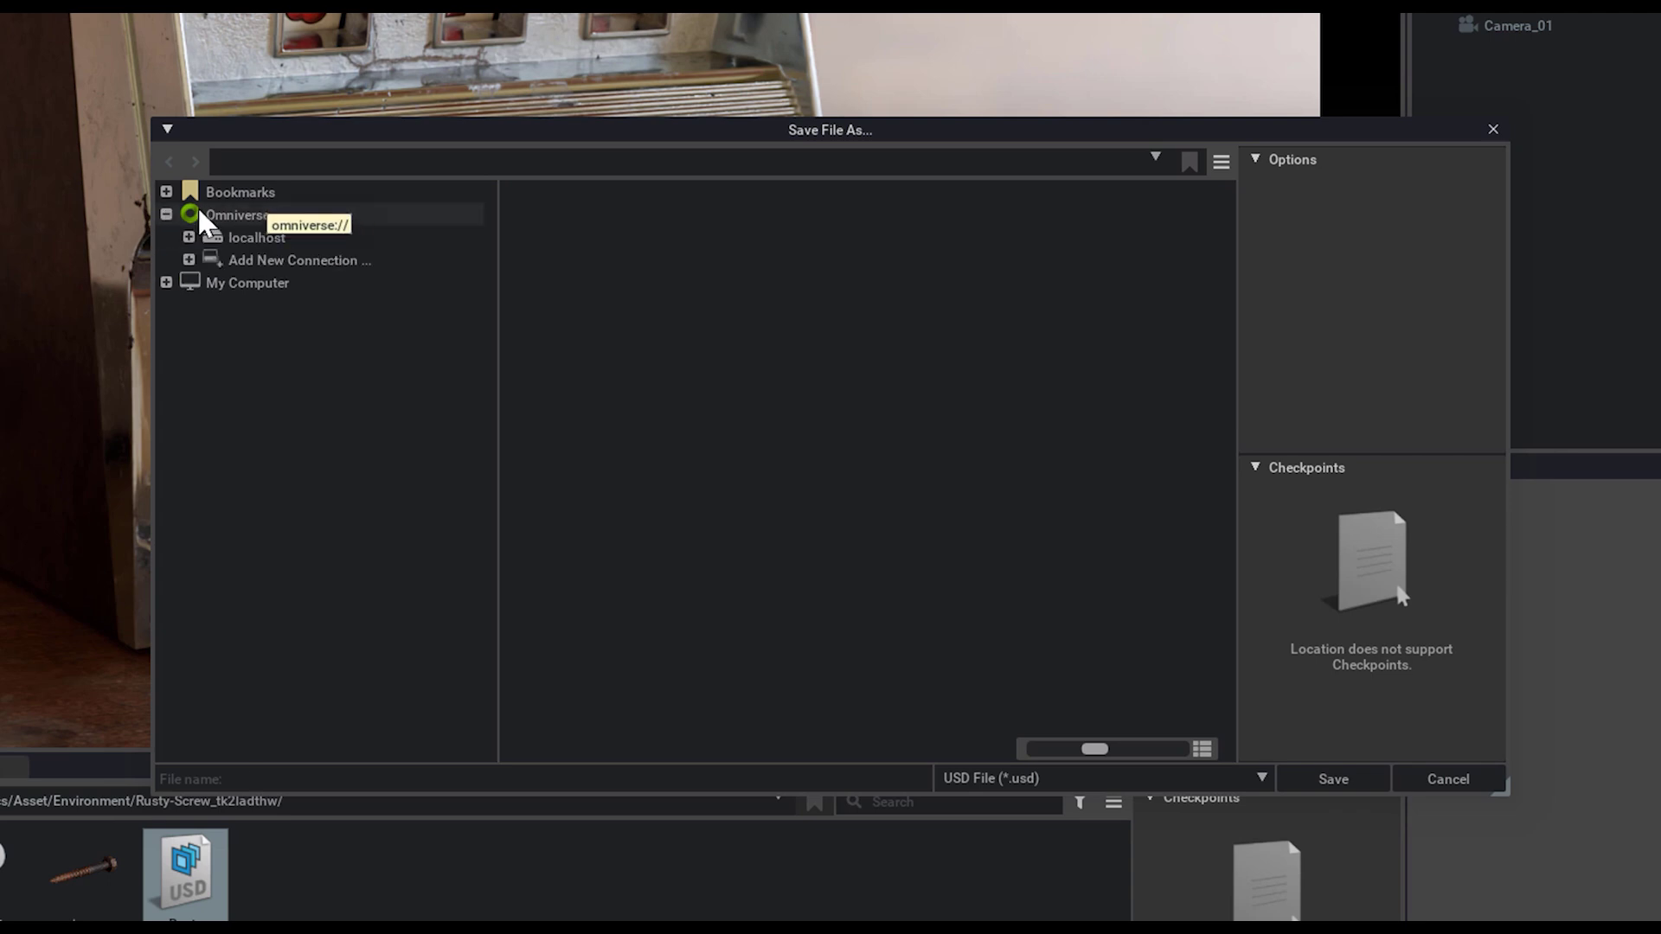
pyautogui.click(247, 238)
pyautogui.doubleClick(772, 269)
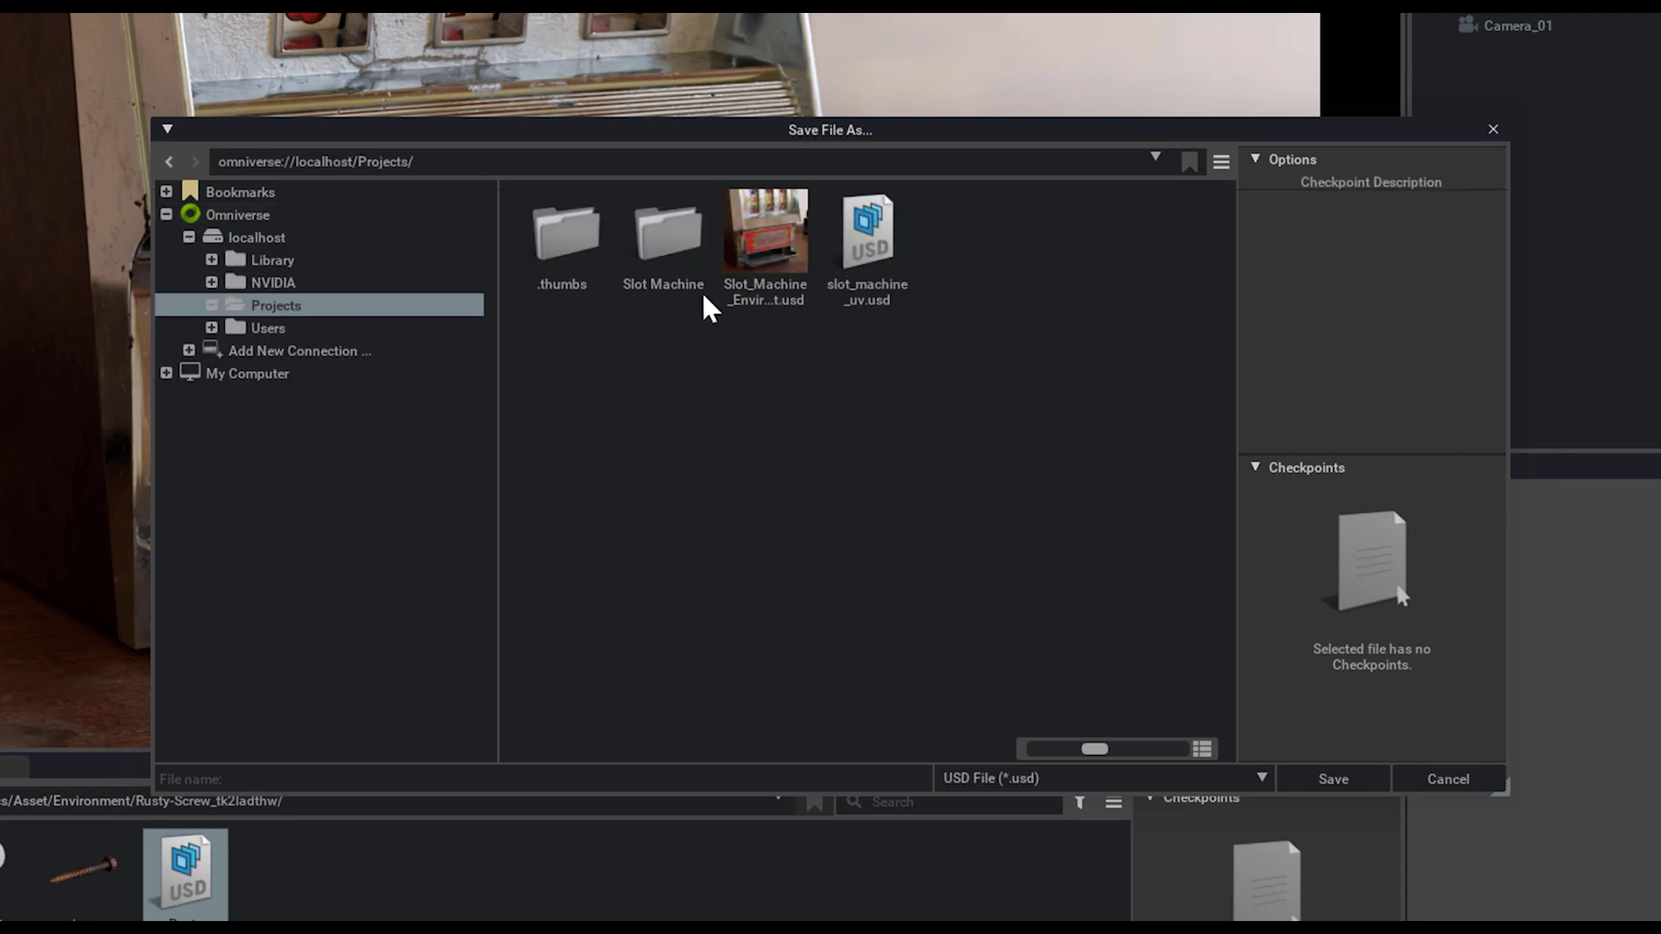
# Reuse the existing Slot_Machine_Environment name with the suffix _02 and save the stage as Slot_Machine_Environment_02.usd
pyautogui.click(761, 292)
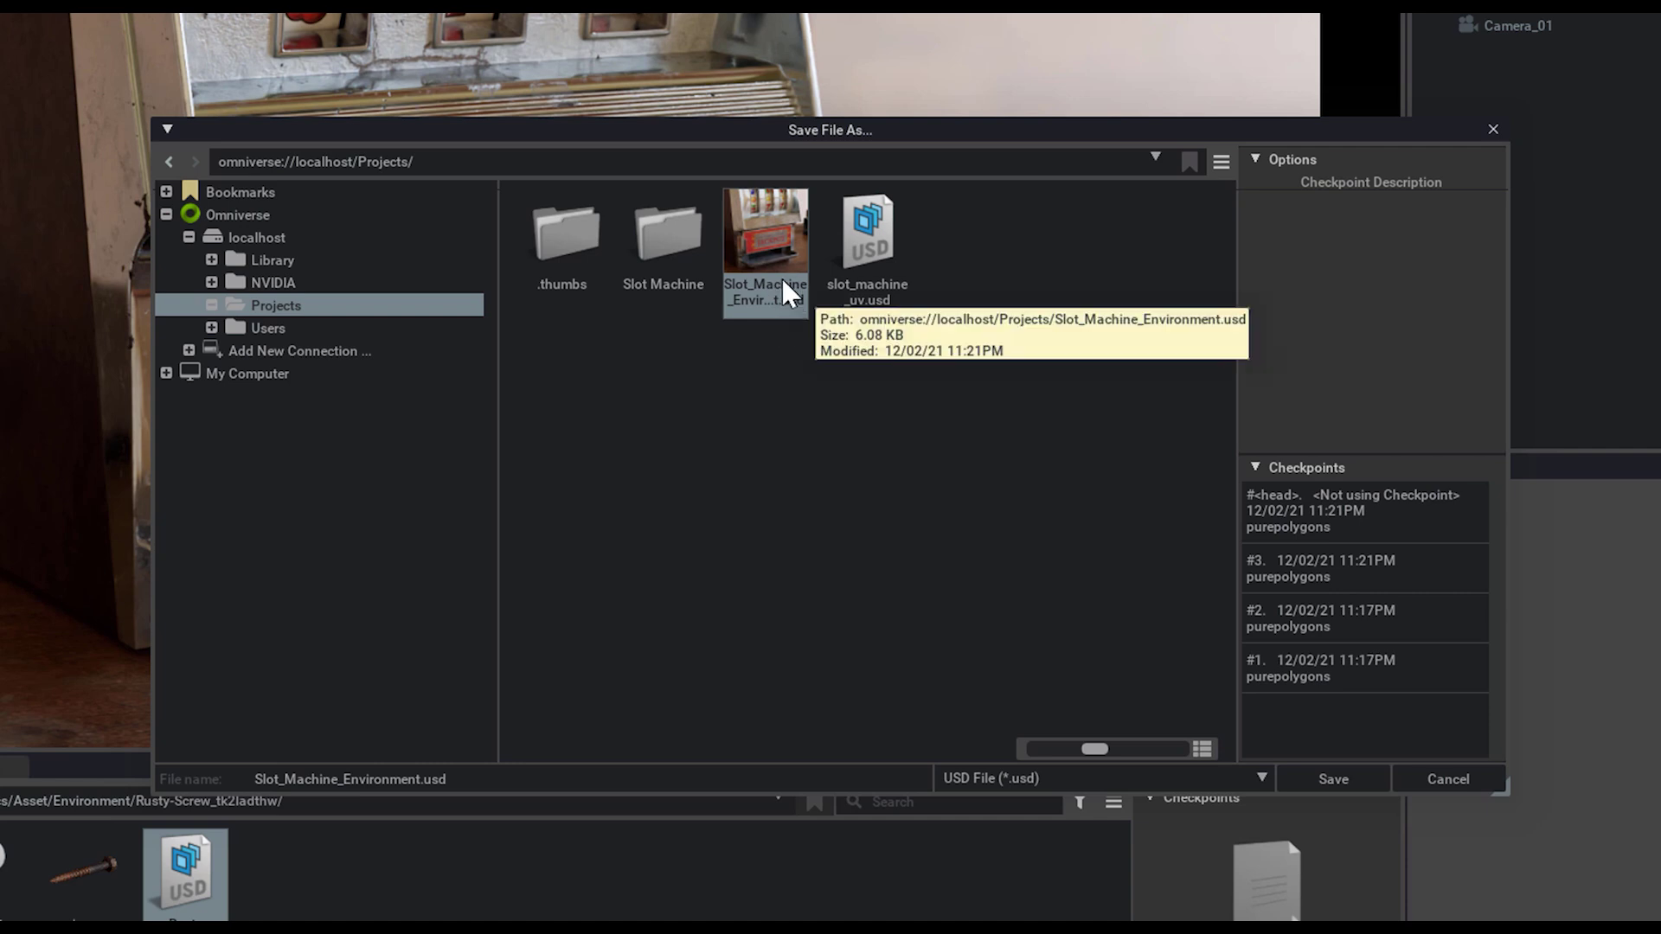
pyautogui.click(423, 783)
pyautogui.click(422, 783)
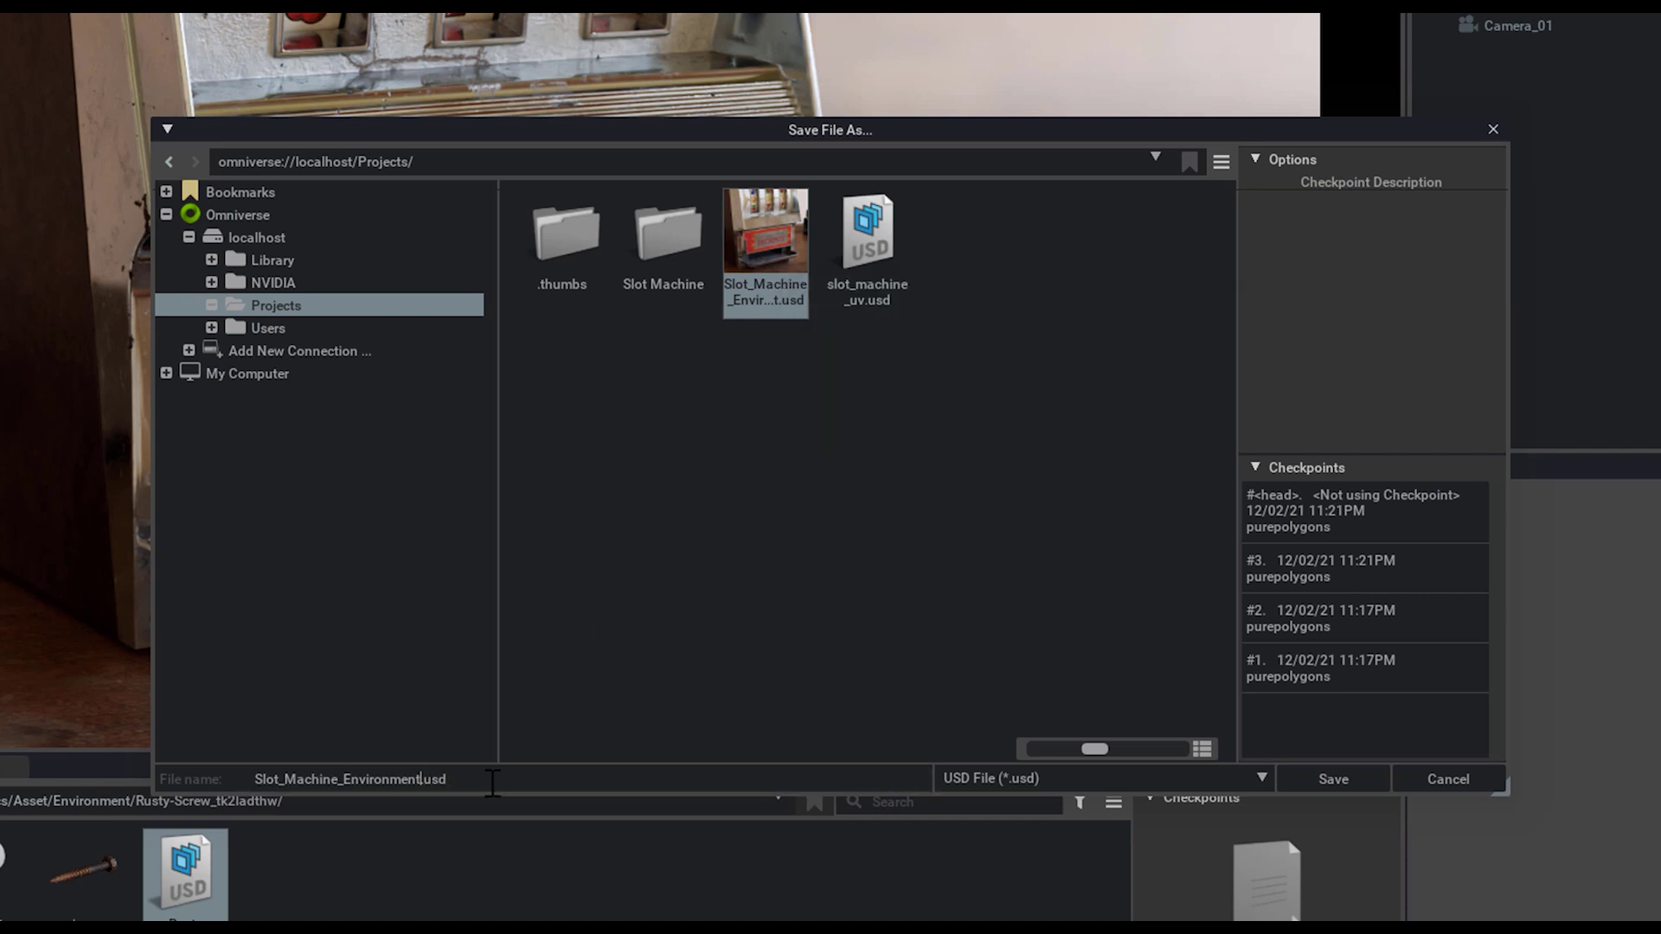
pyautogui.write('_02')
pyautogui.click(1344, 781)
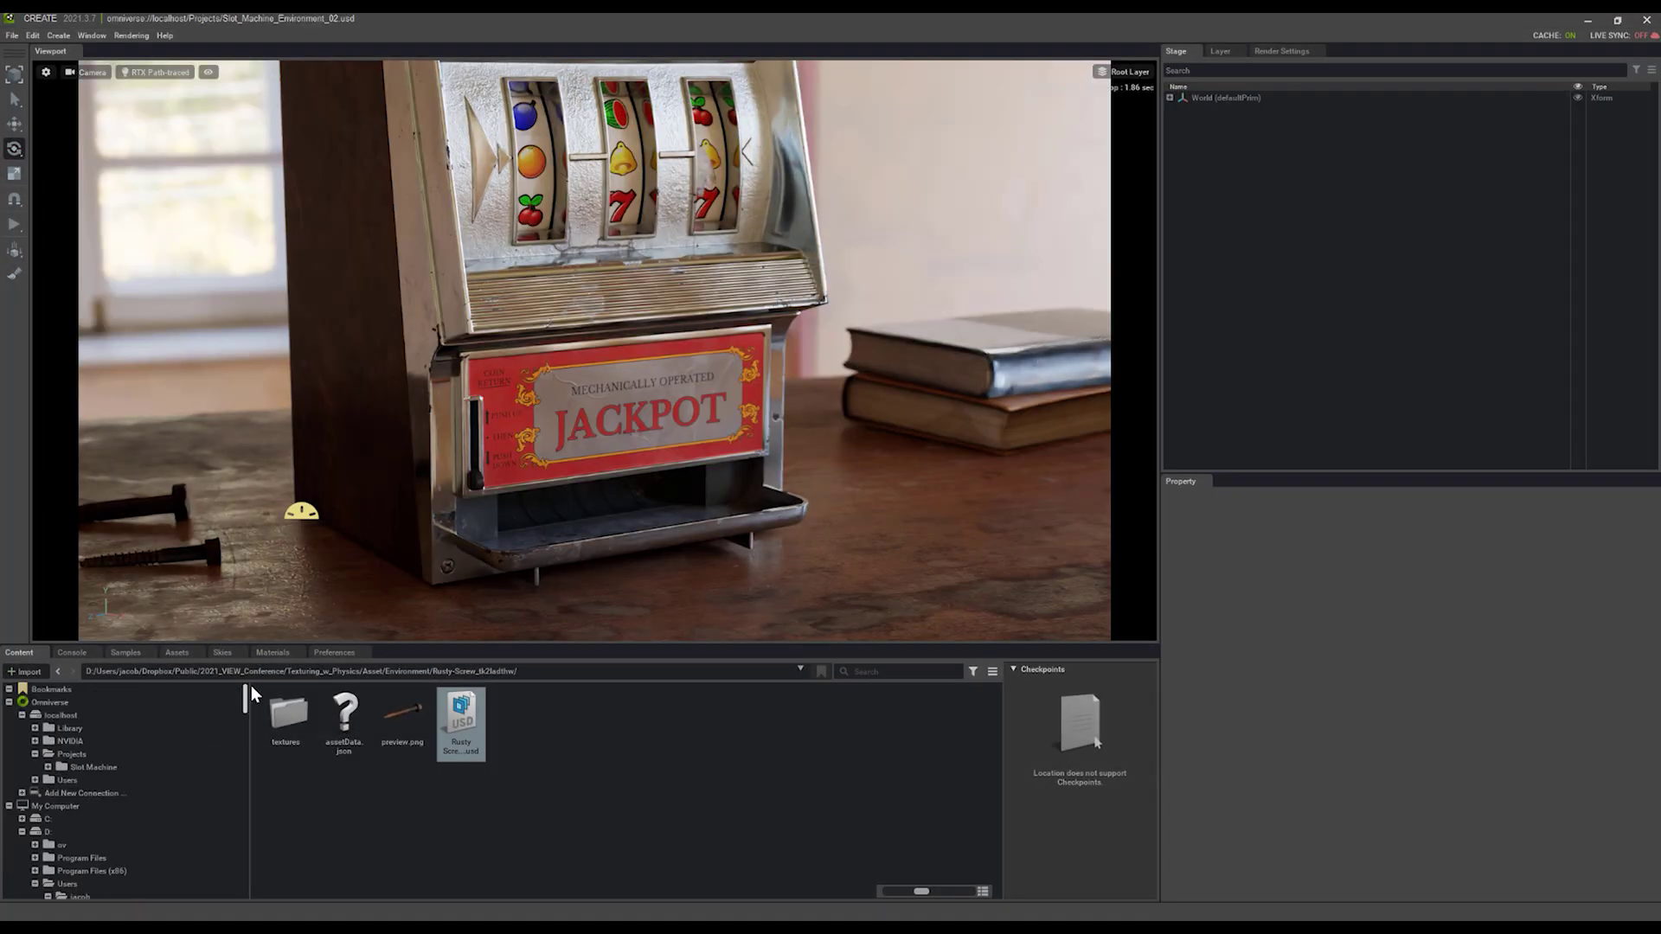
# Select the saved Slot_Machine_Environment_02.usd in the Projects folder and switch the viewport to Camera_01
pyautogui.click(411, 731)
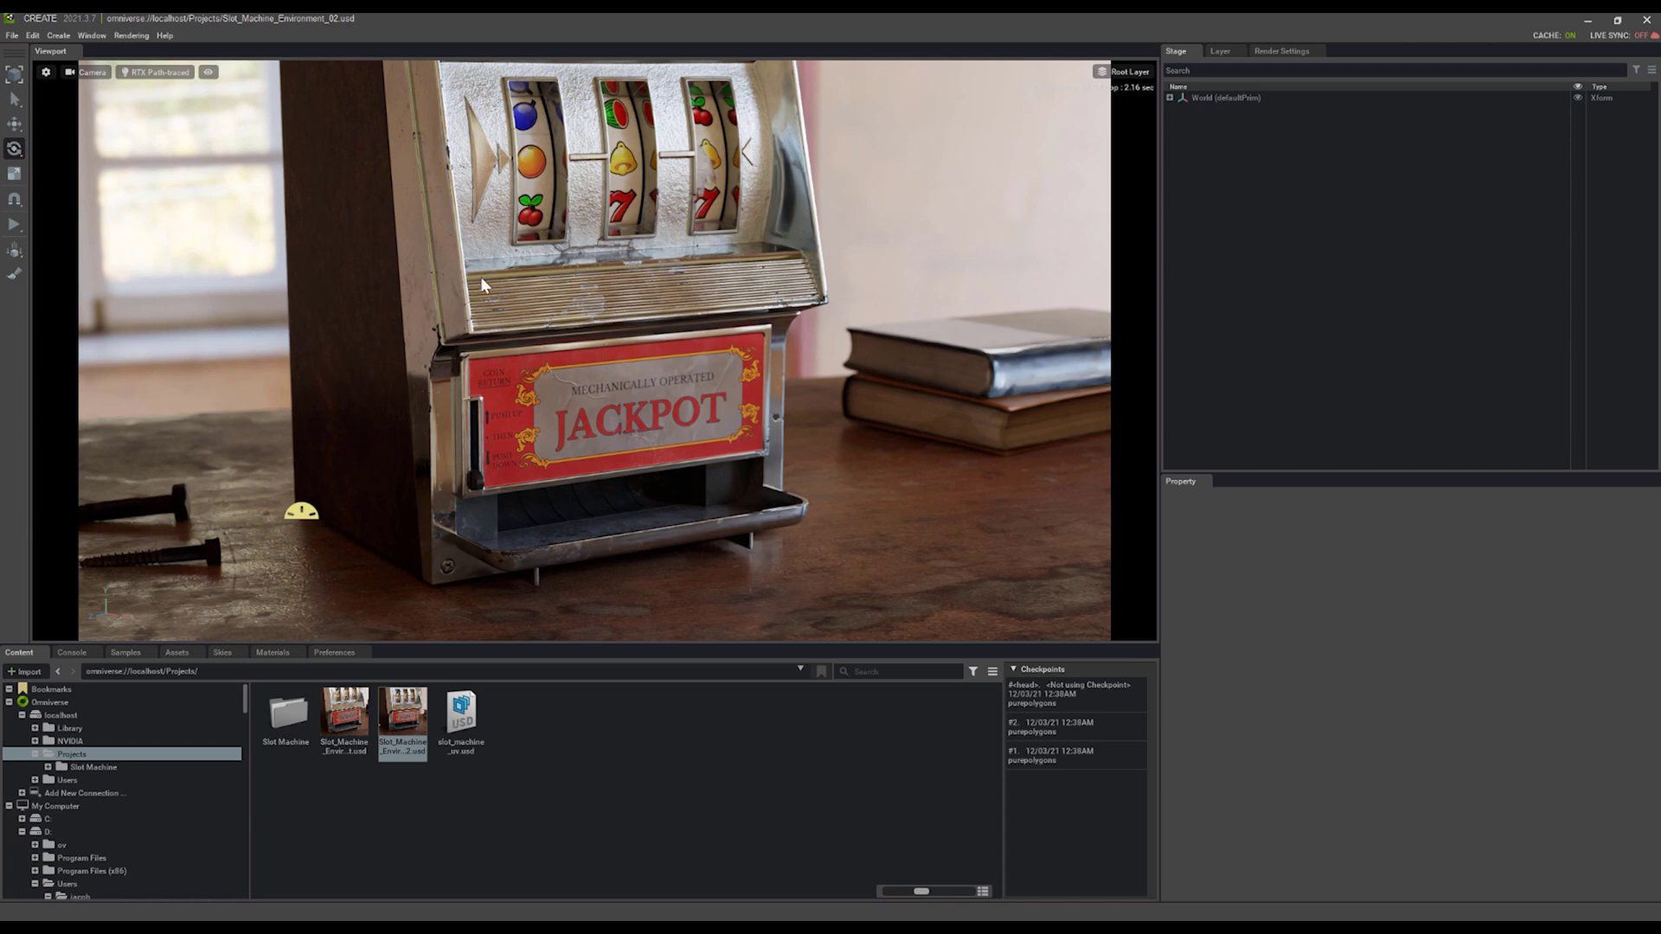
pyautogui.click(86, 72)
pyautogui.moveTo(116, 81)
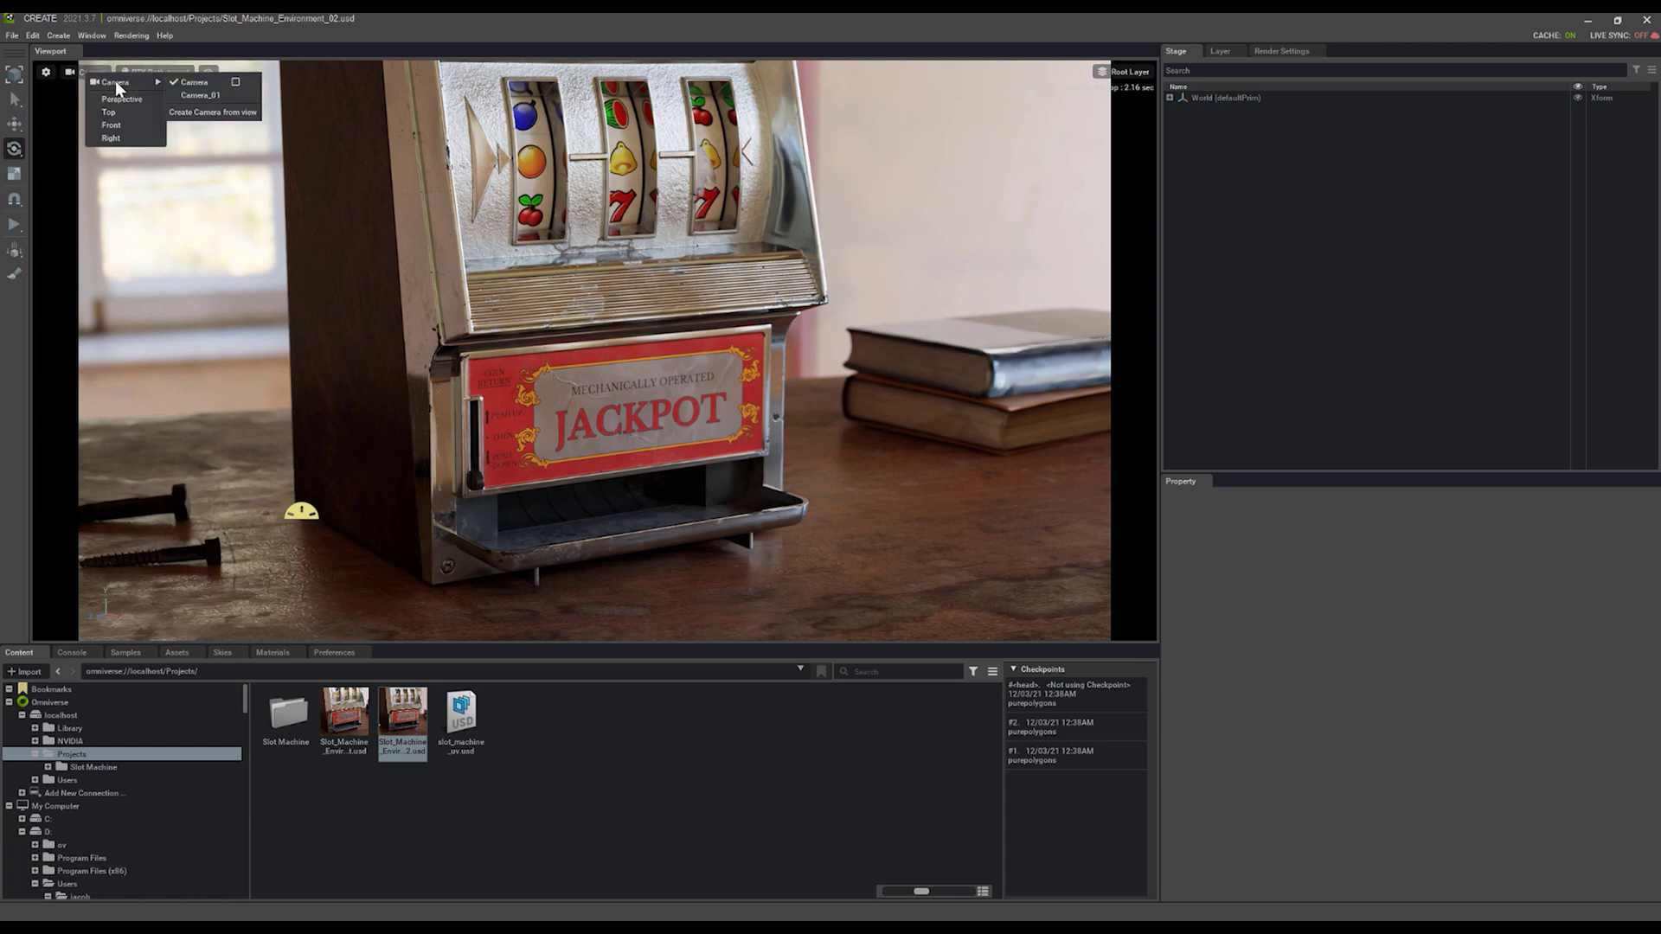
pyautogui.click(215, 92)
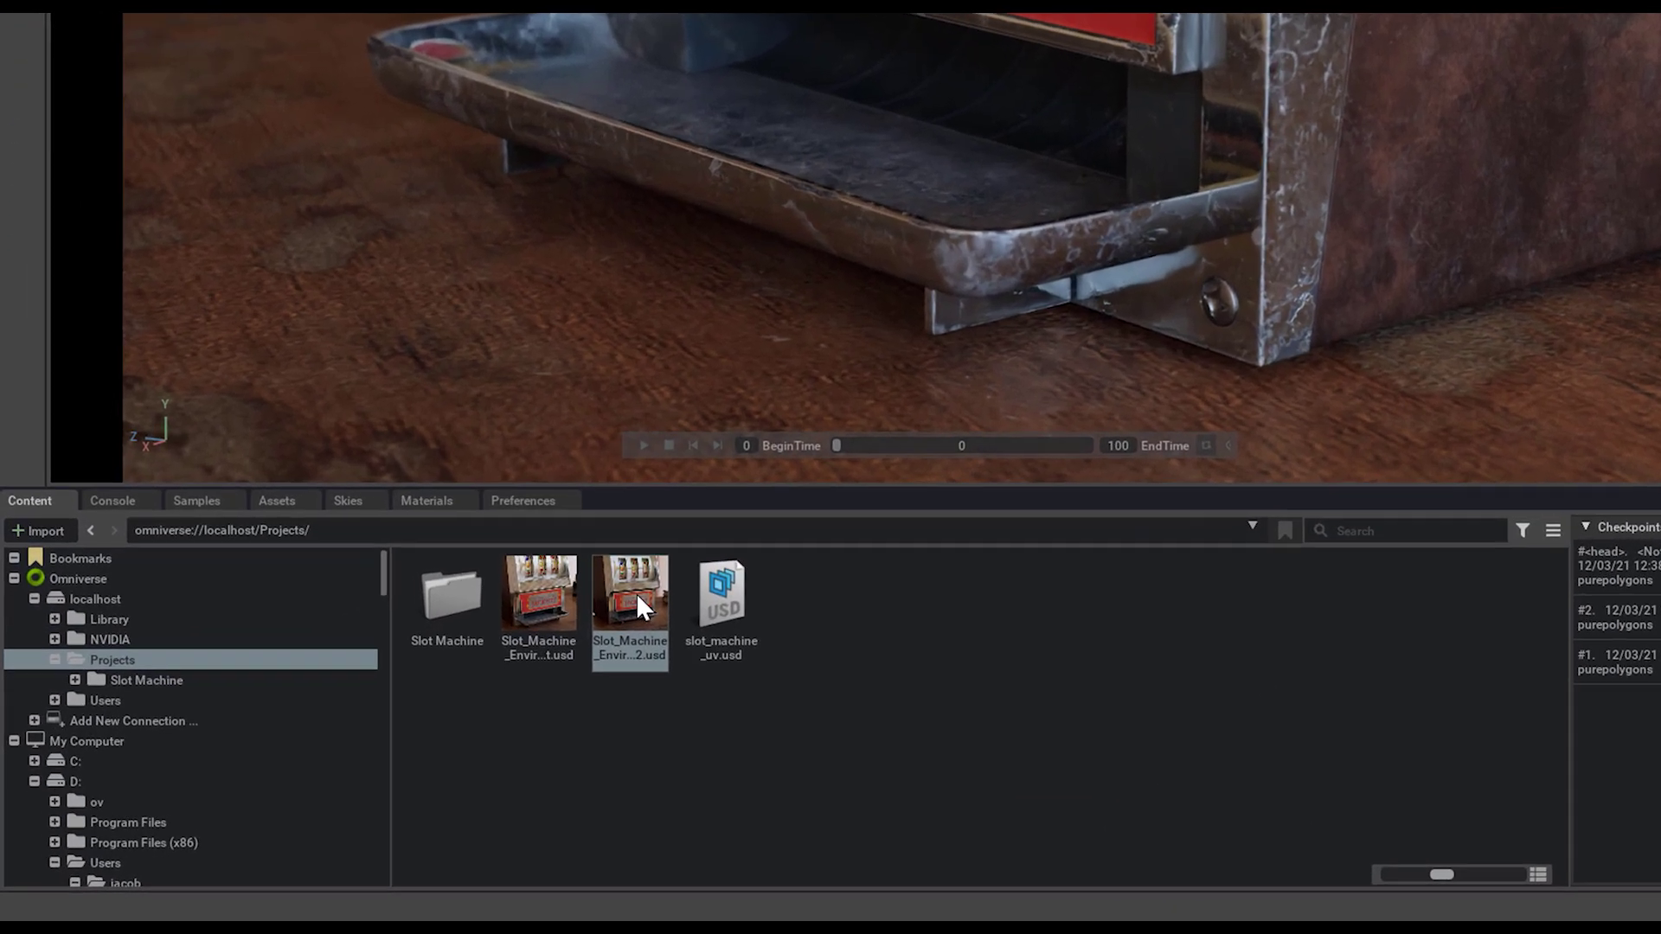
# Save the current Camera_01 view as the thumbnail of Slot_Machine_Environment_02.usd
pyautogui.rightClick(407, 721)
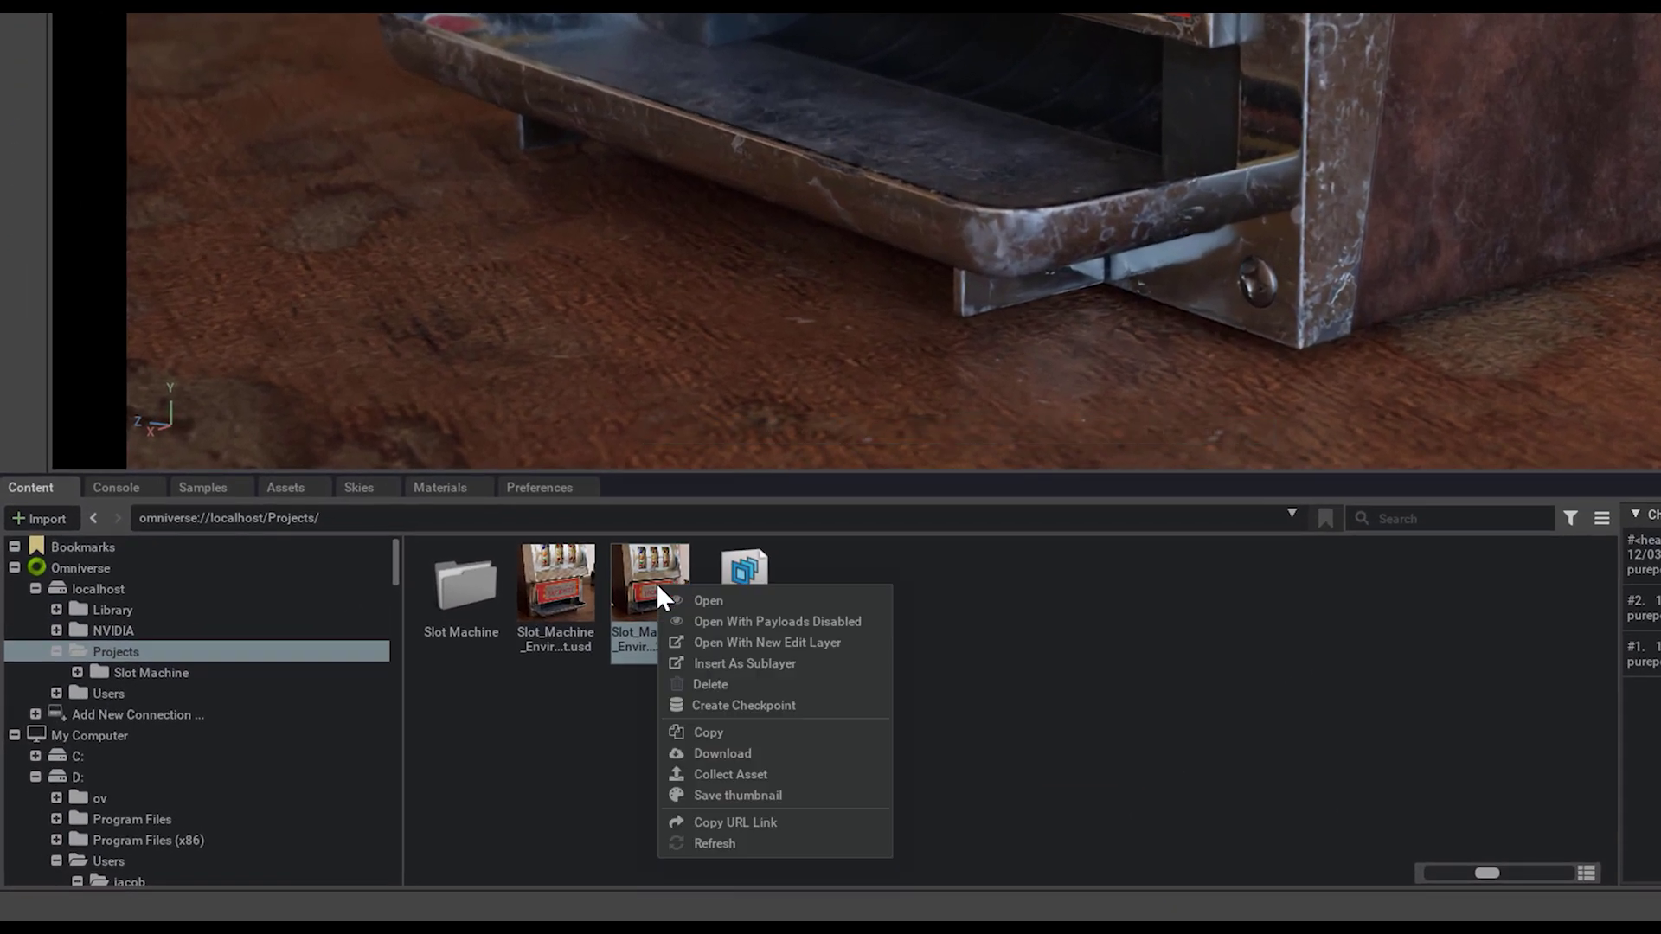
pyautogui.click(731, 794)
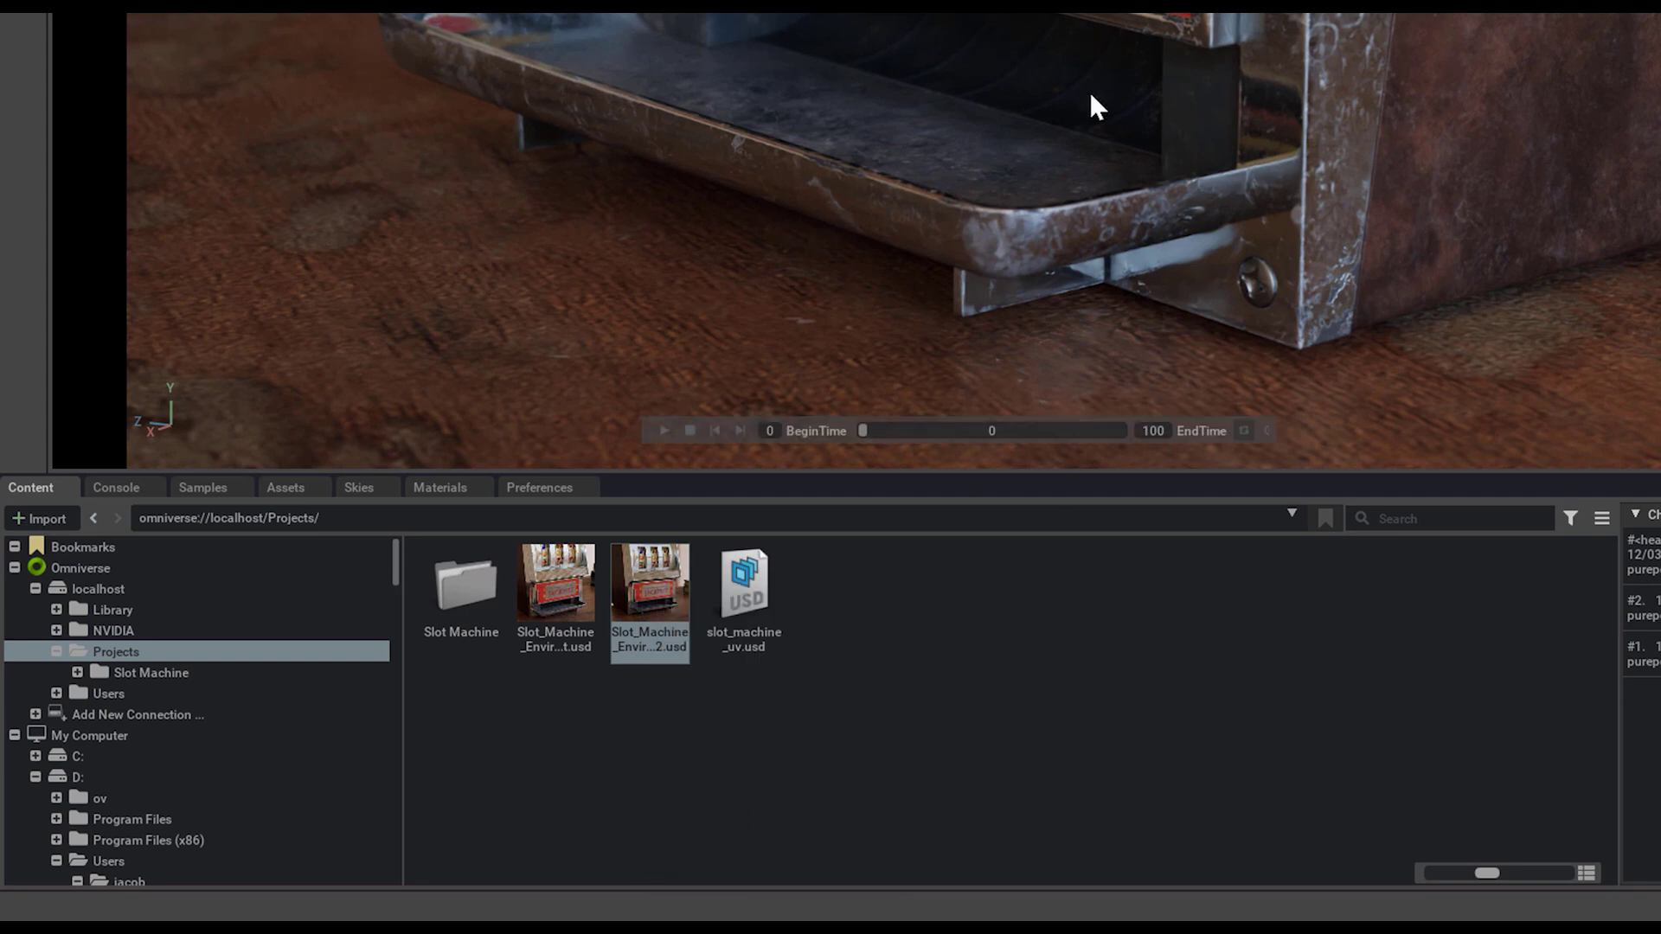
pyautogui.rightClick(646, 593)
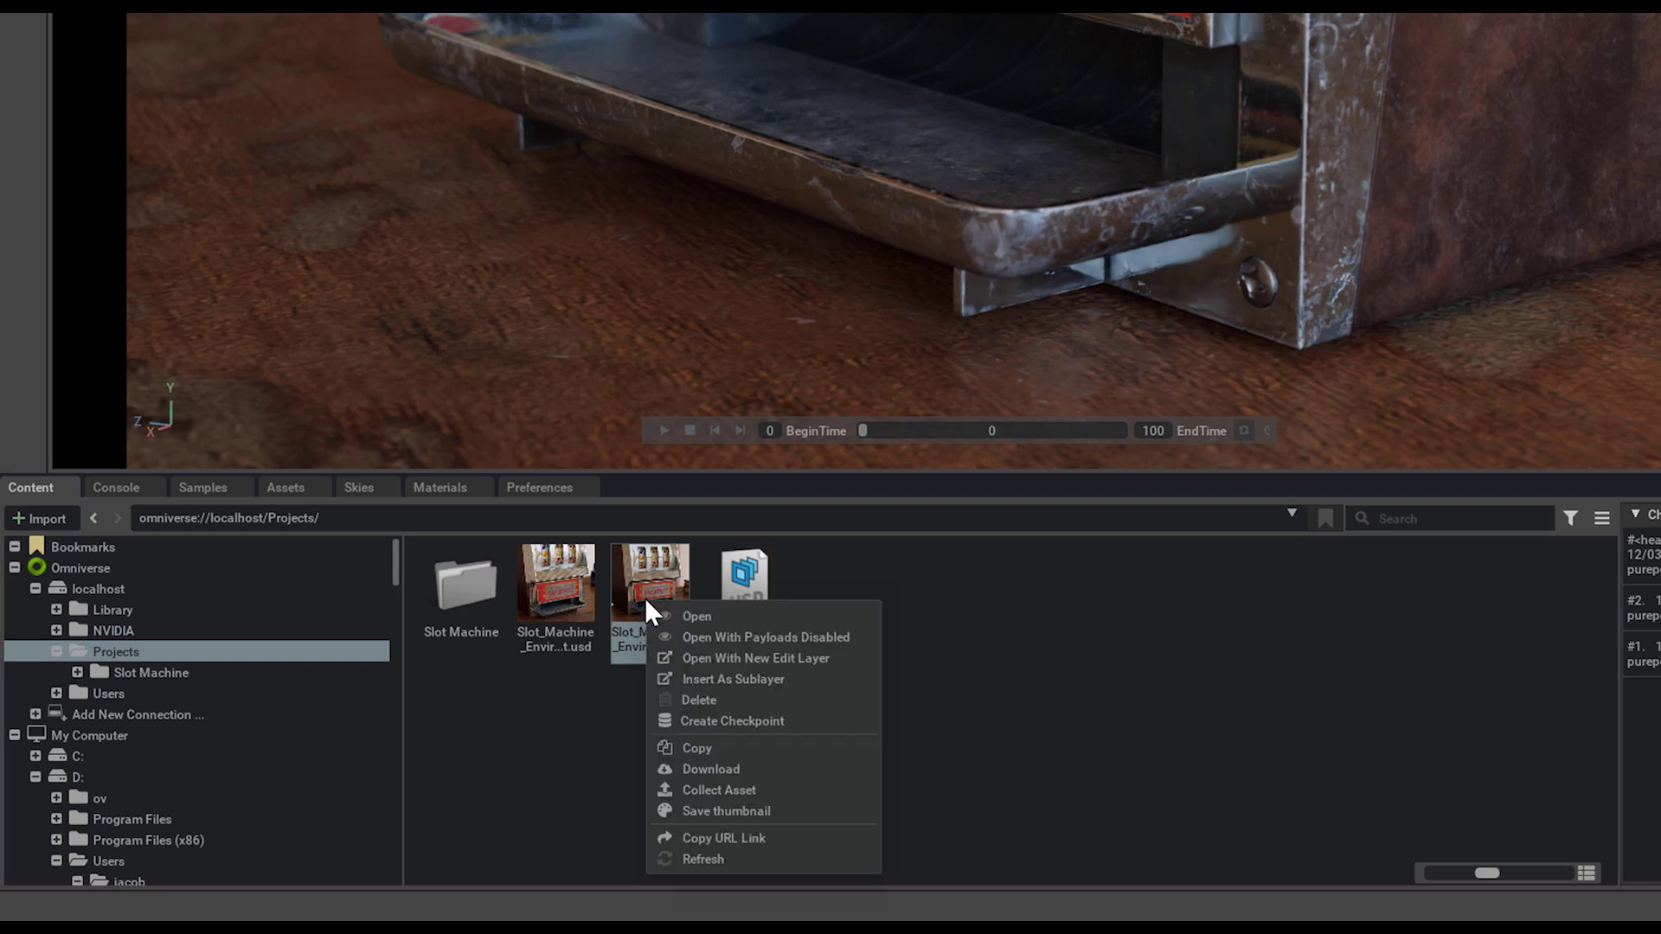
pyautogui.click(725, 817)
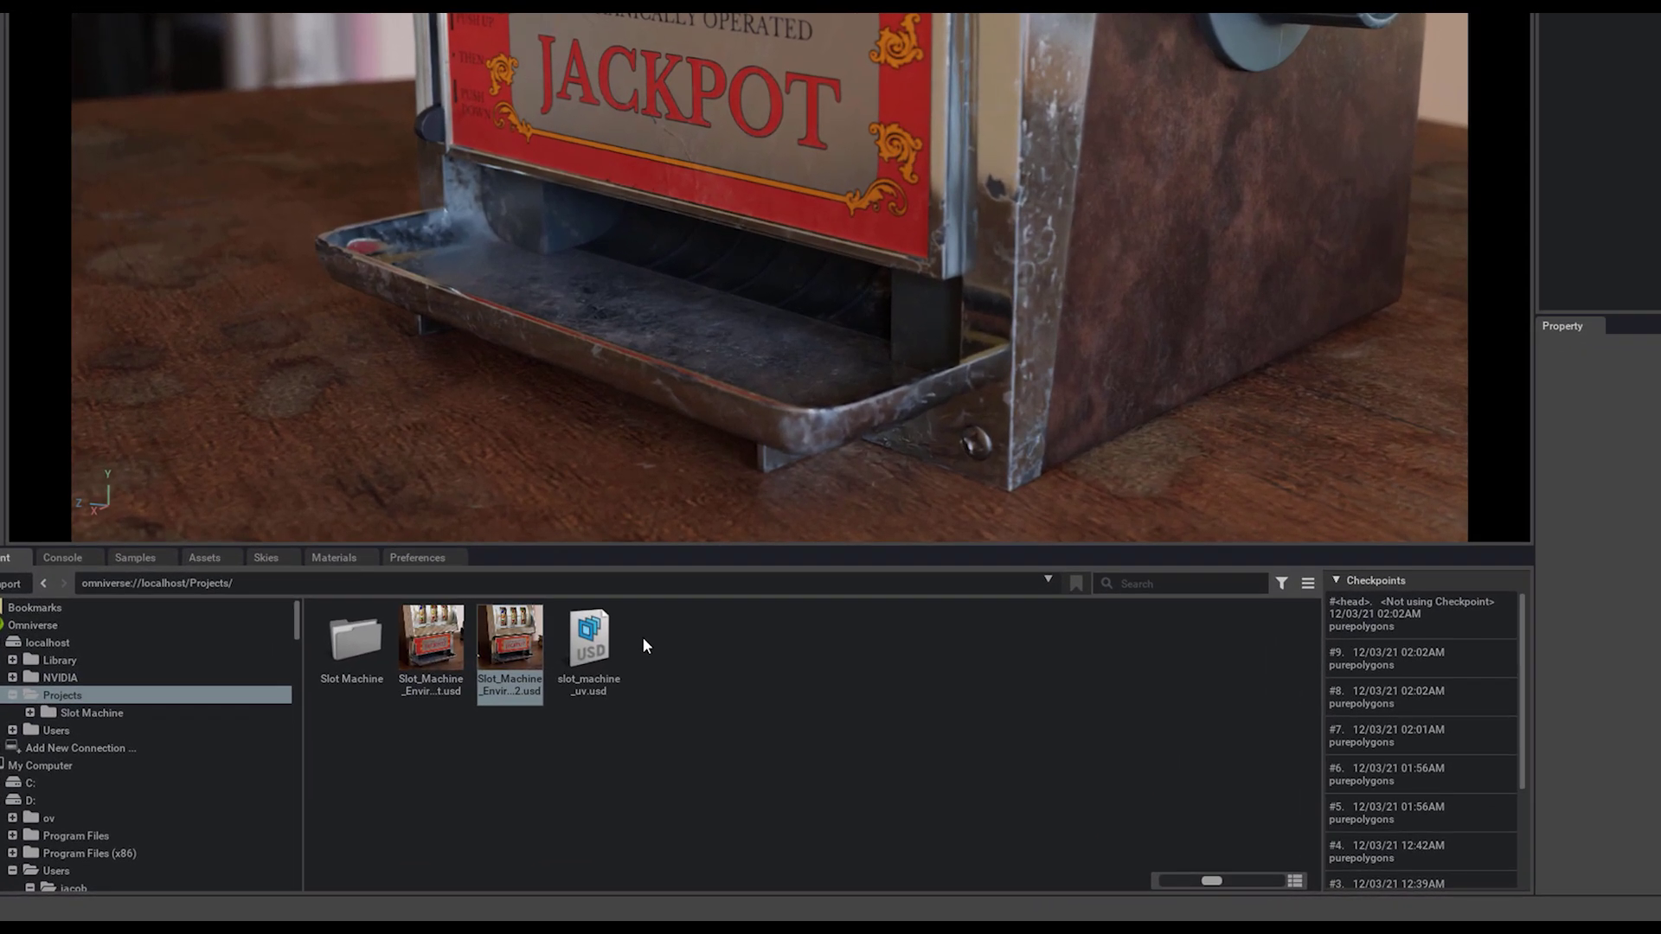
# Refresh the Projects folder to update the thumbnails of its files
pyautogui.rightClick(611, 653)
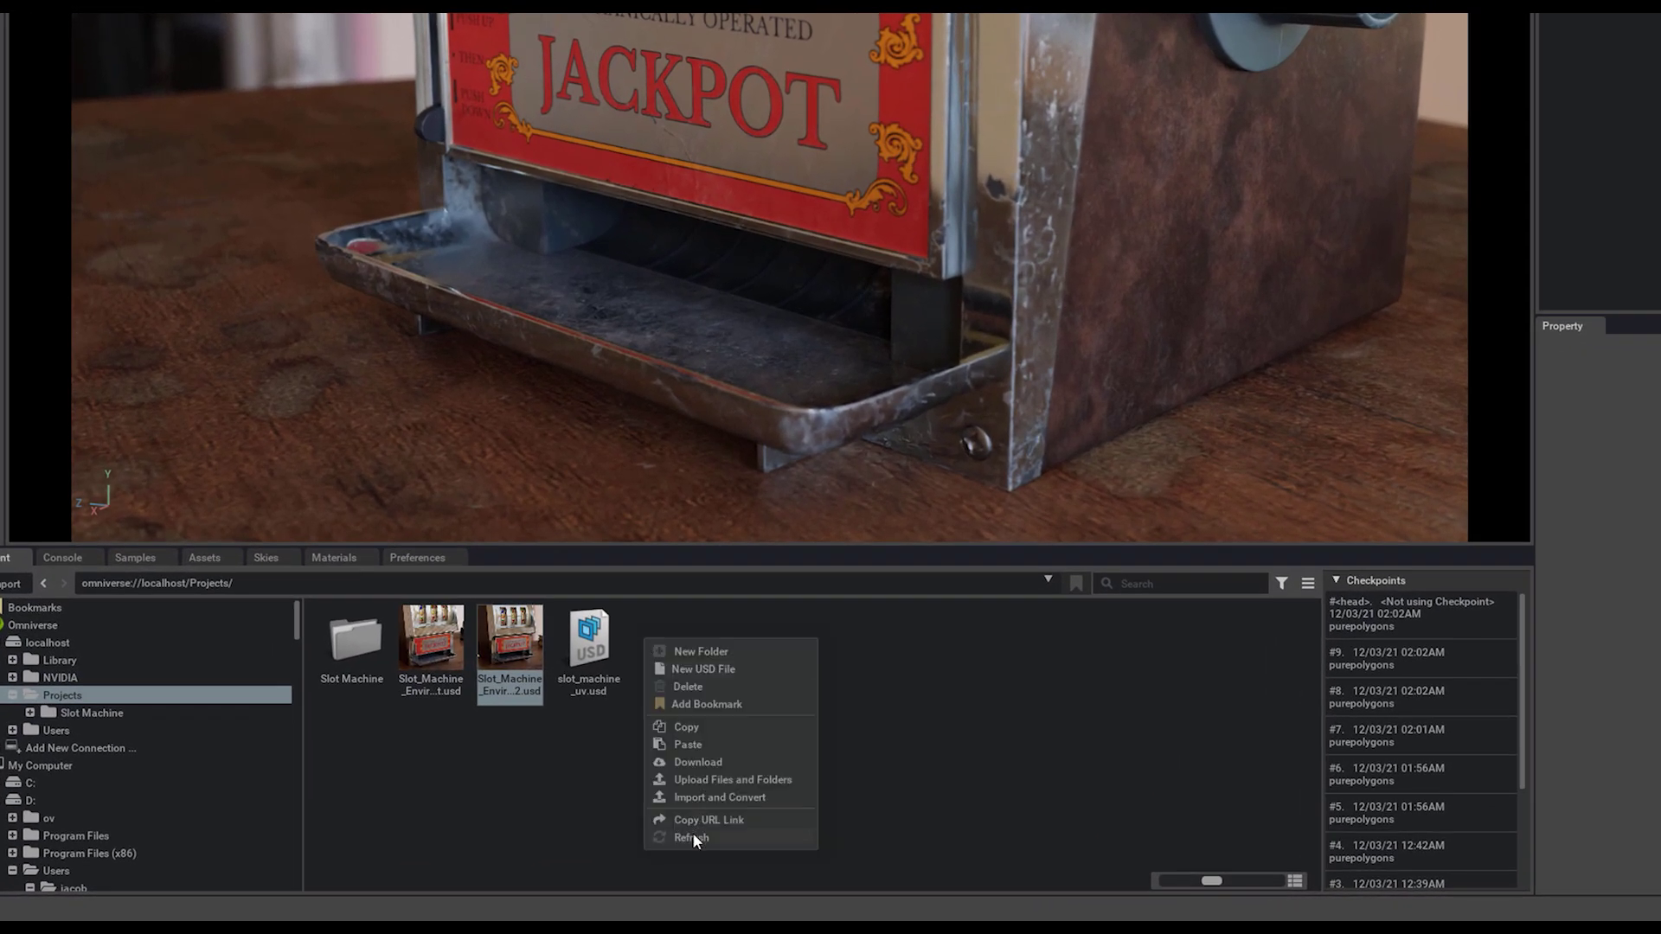
pyautogui.click(659, 838)
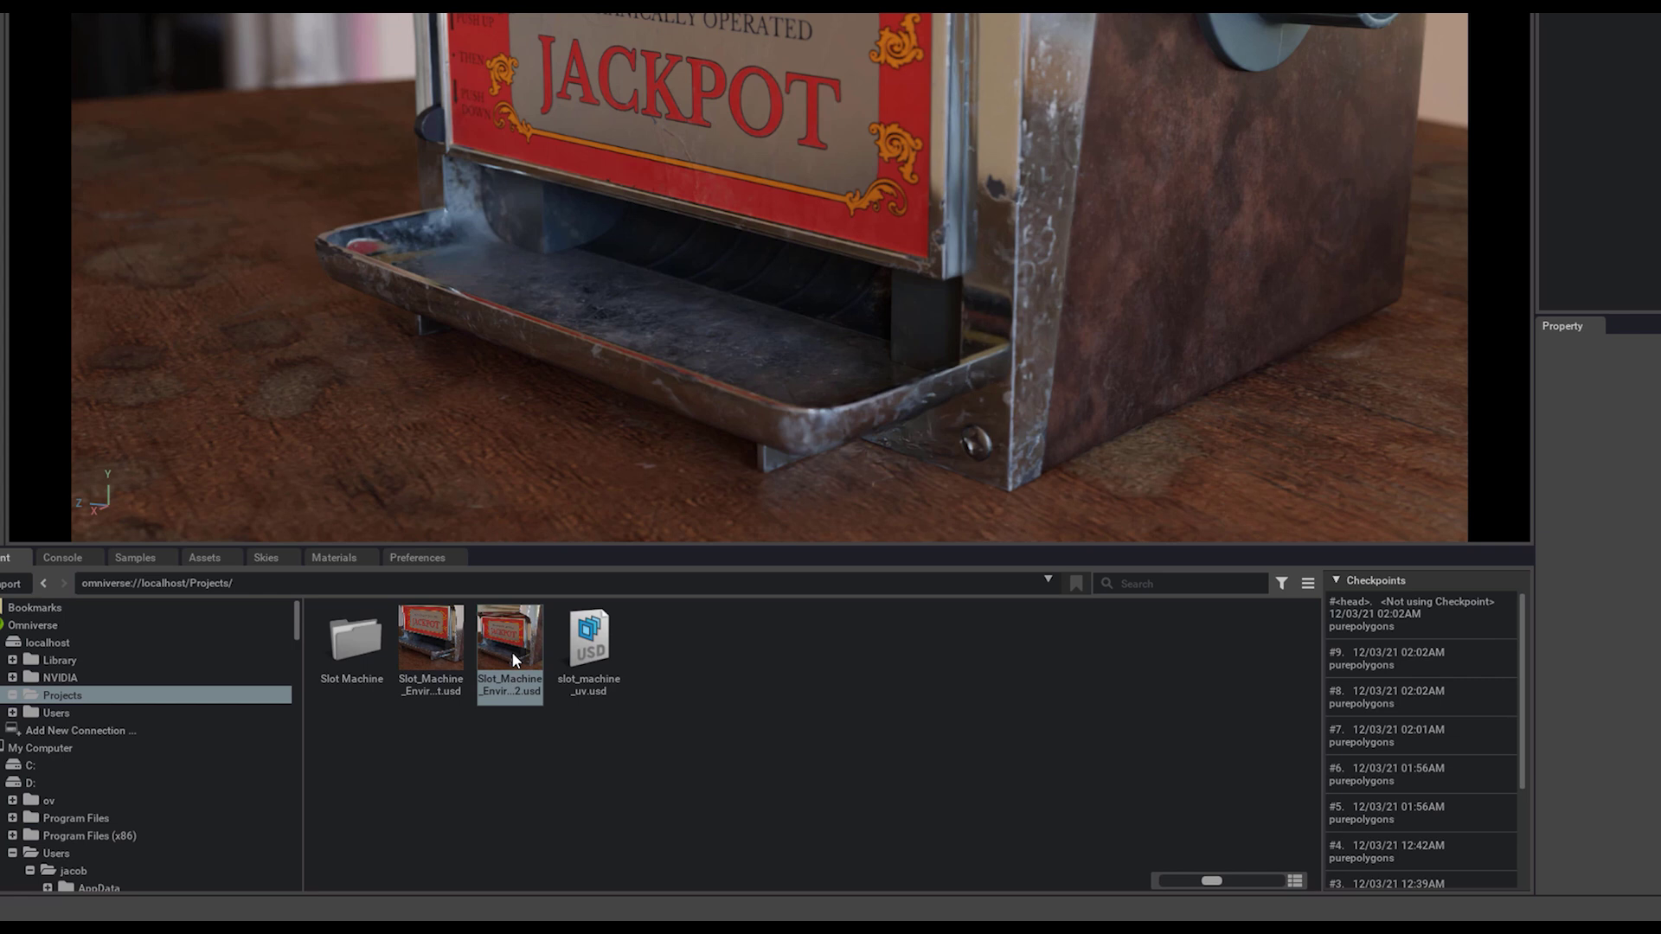
pyautogui.rightClick(662, 665)
pyautogui.rightClick(673, 658)
pyautogui.click(725, 858)
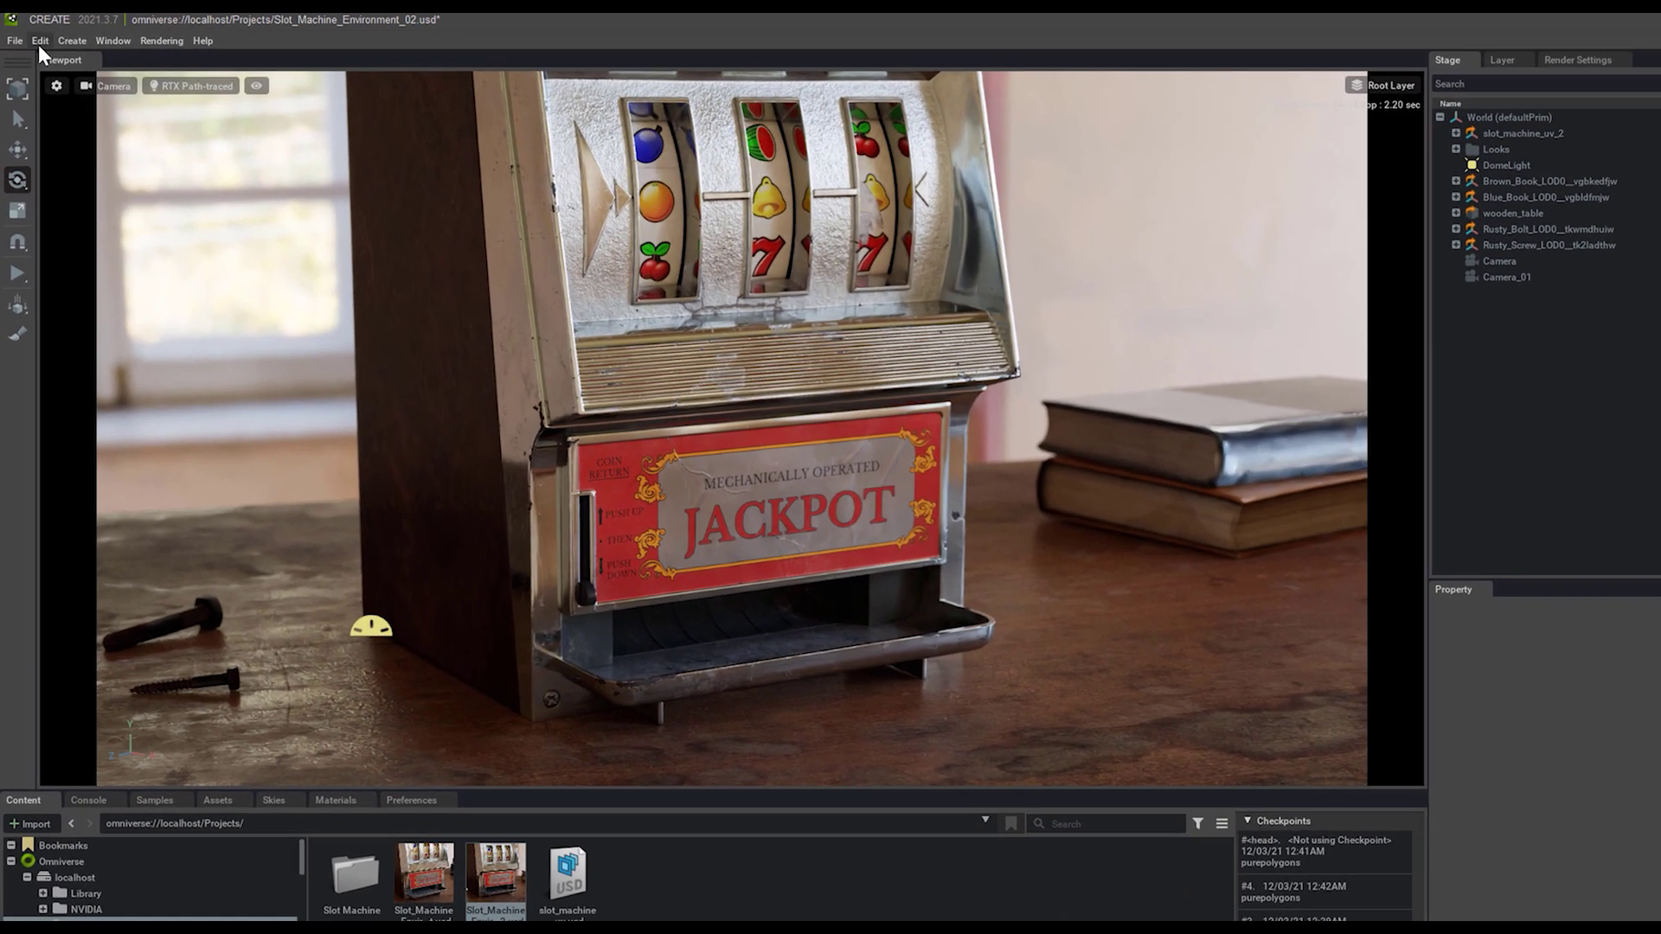
# Capture a screenshot of the viewport through the original camera, and close the captured image after viewing it
pyautogui.click(33, 36)
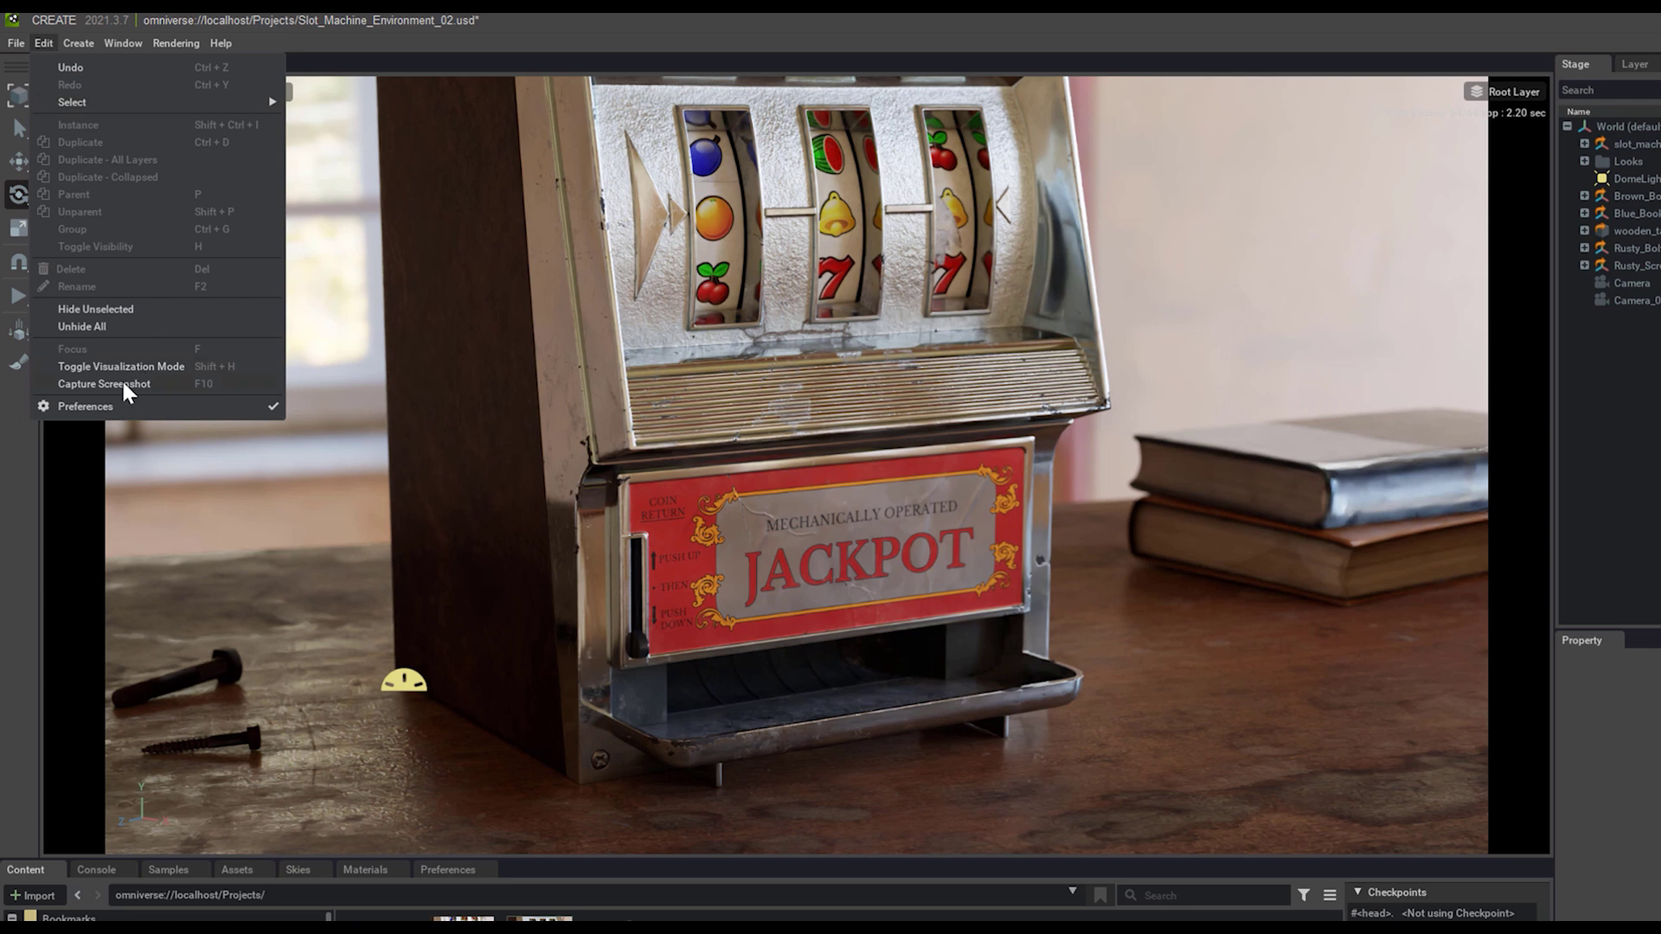
pyautogui.click(200, 385)
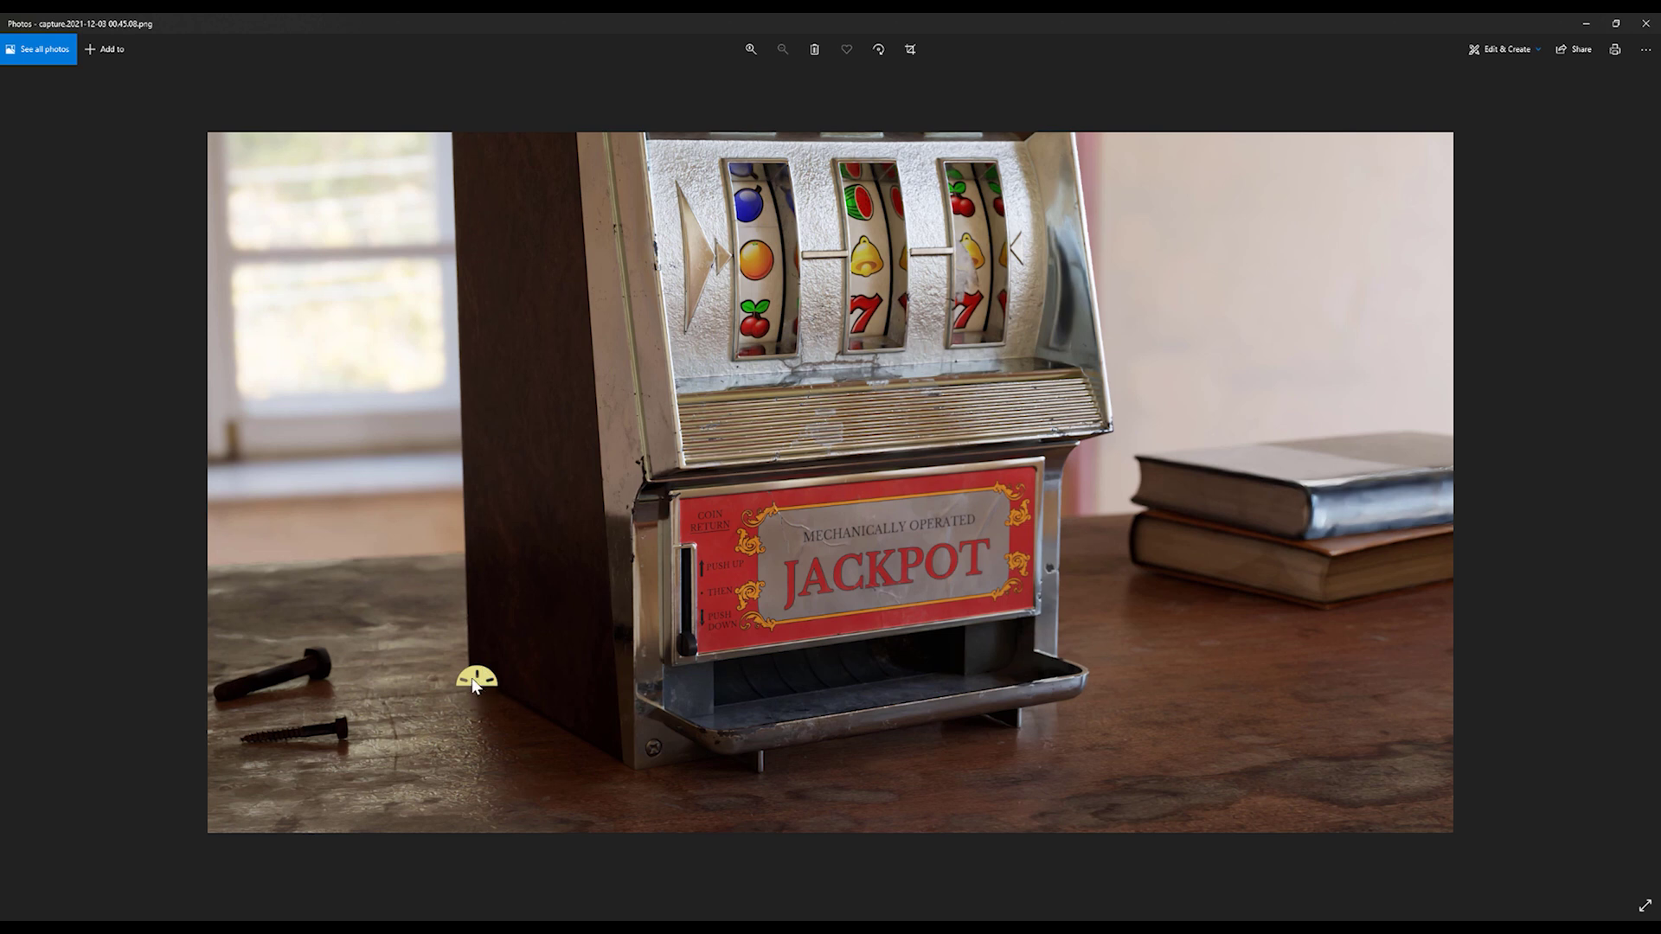
pyautogui.click(1645, 23)
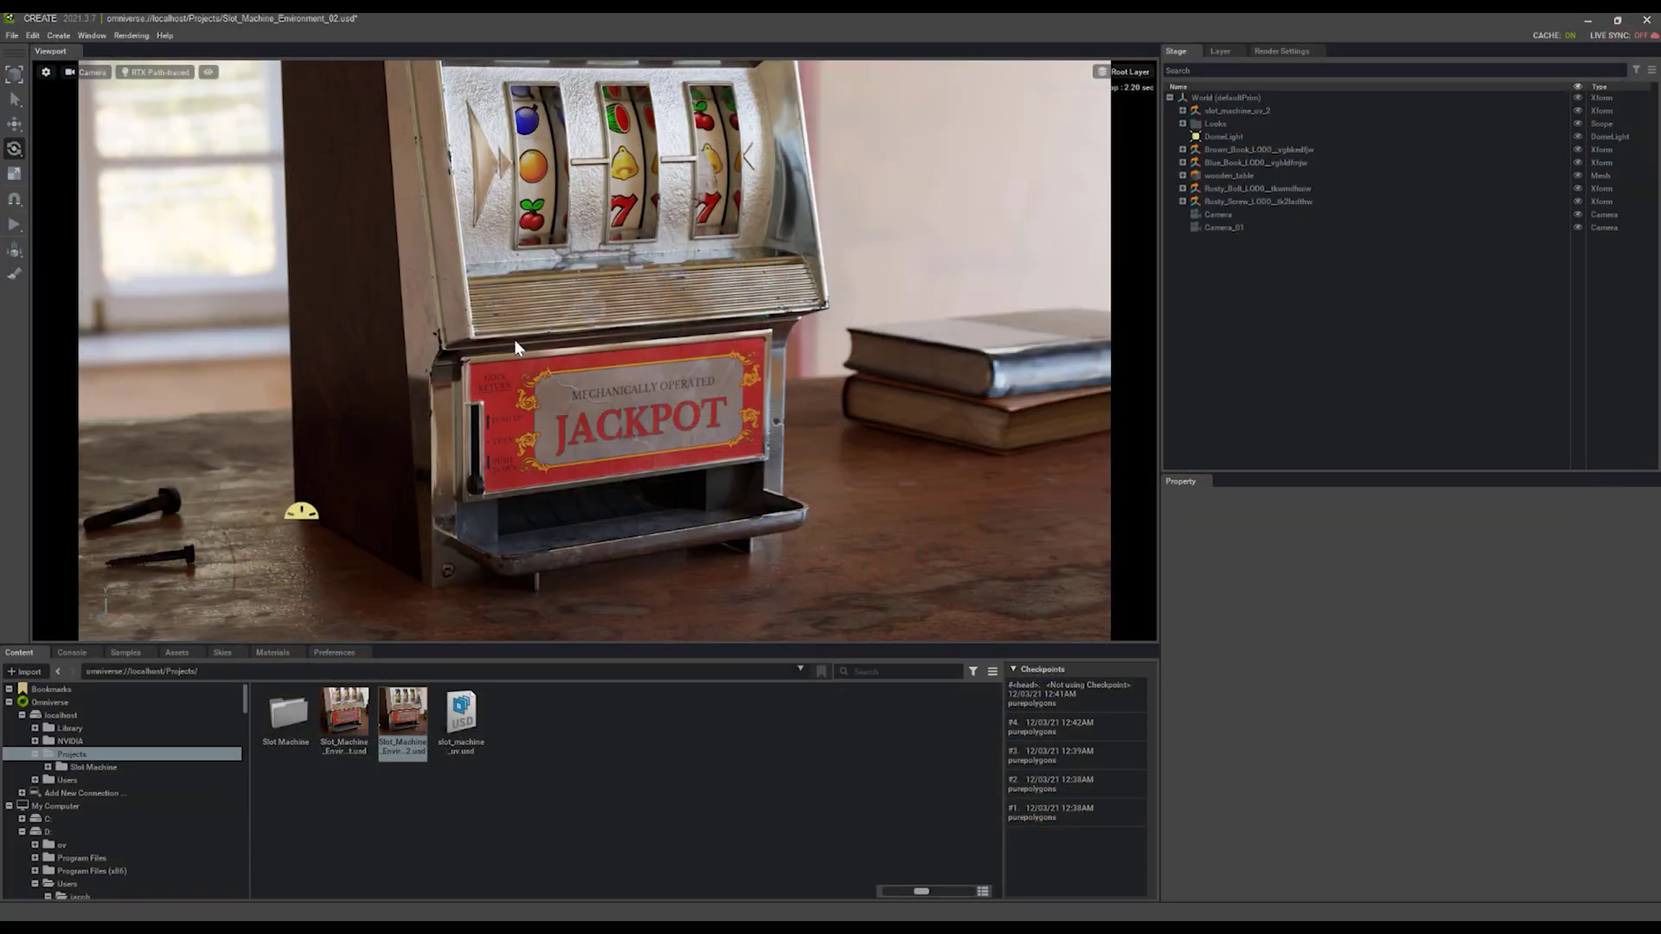
# Hide the light icons in the viewport by turning off the display of lights by type
pyautogui.click(208, 73)
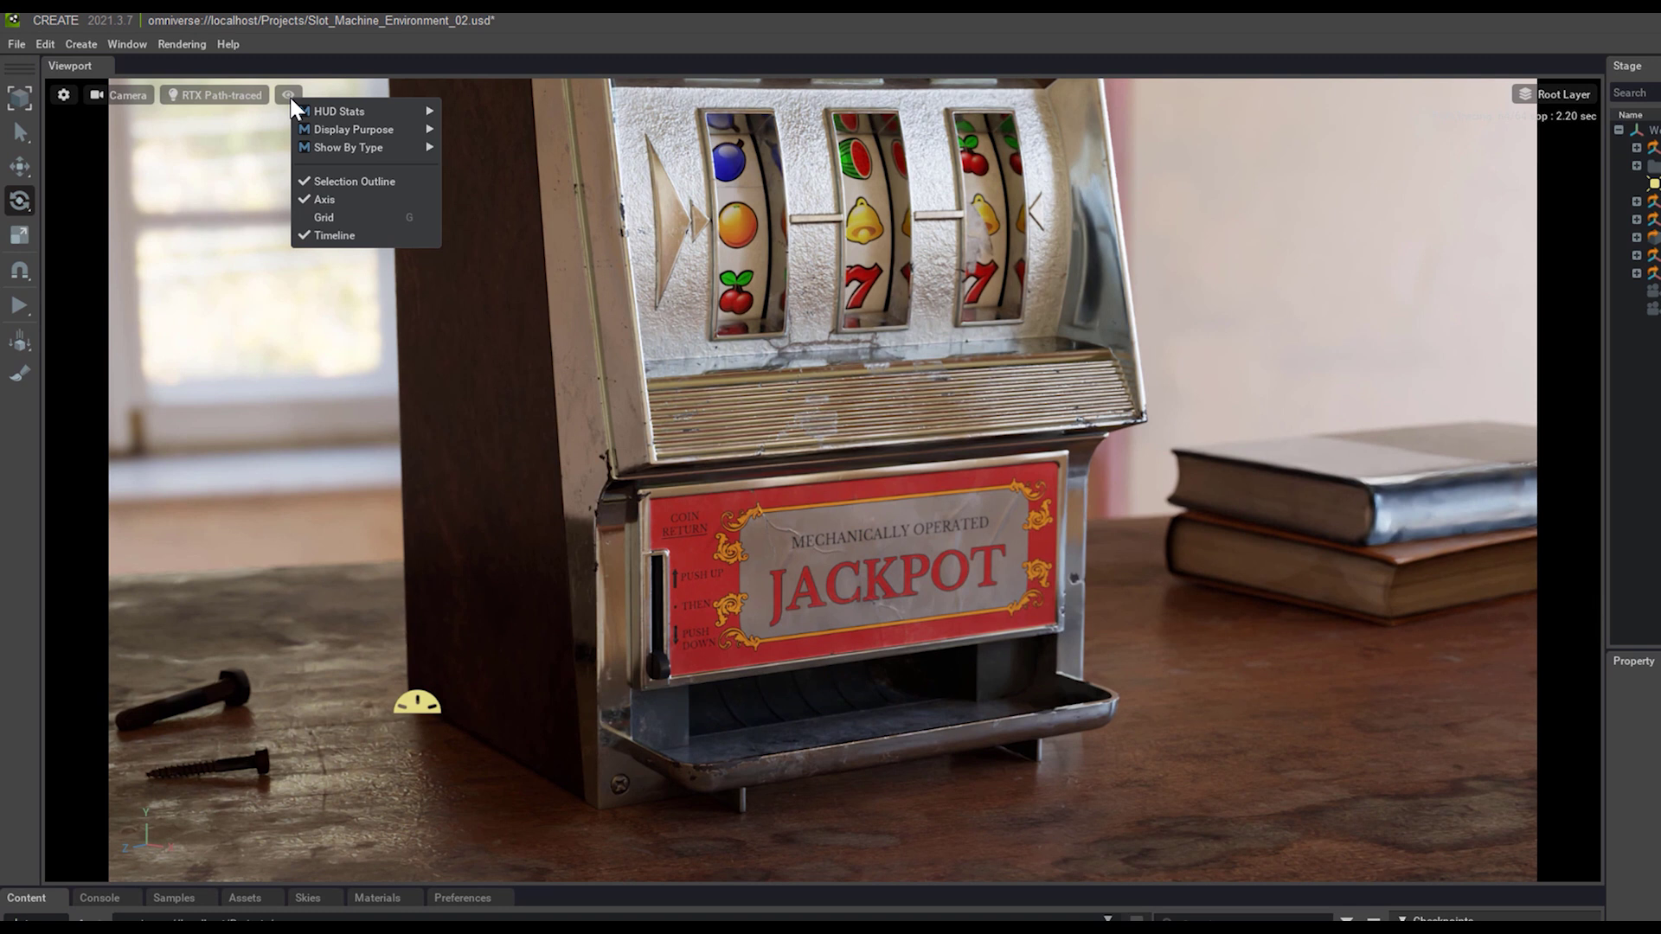
pyautogui.moveTo(343, 113)
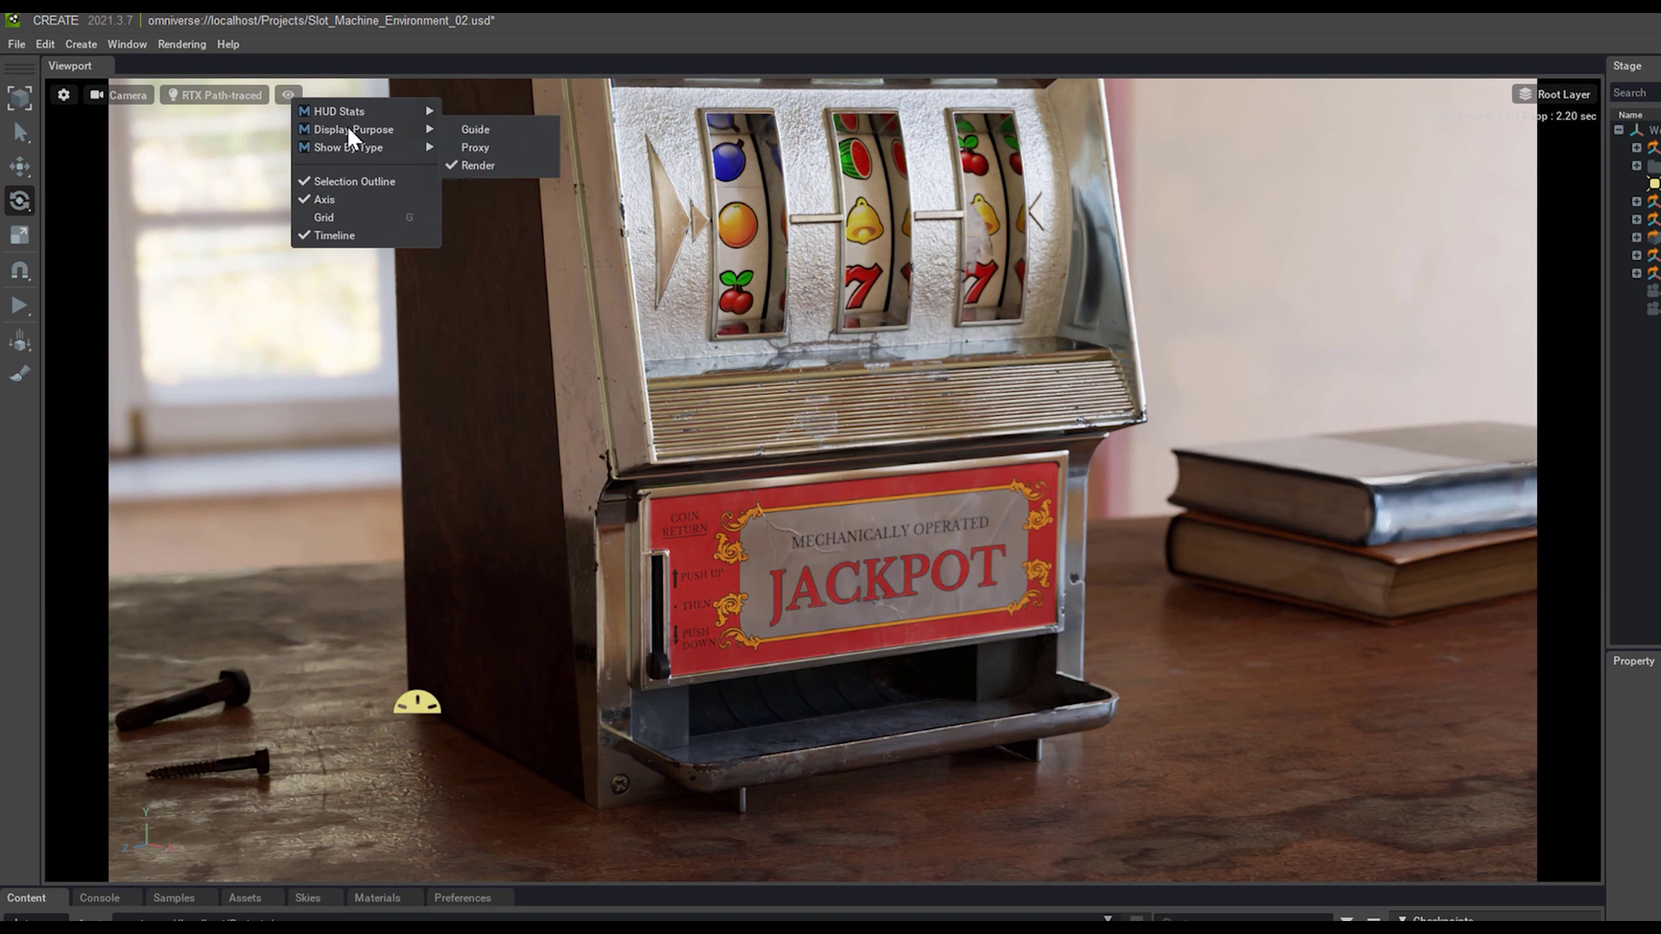
pyautogui.moveTo(349, 147)
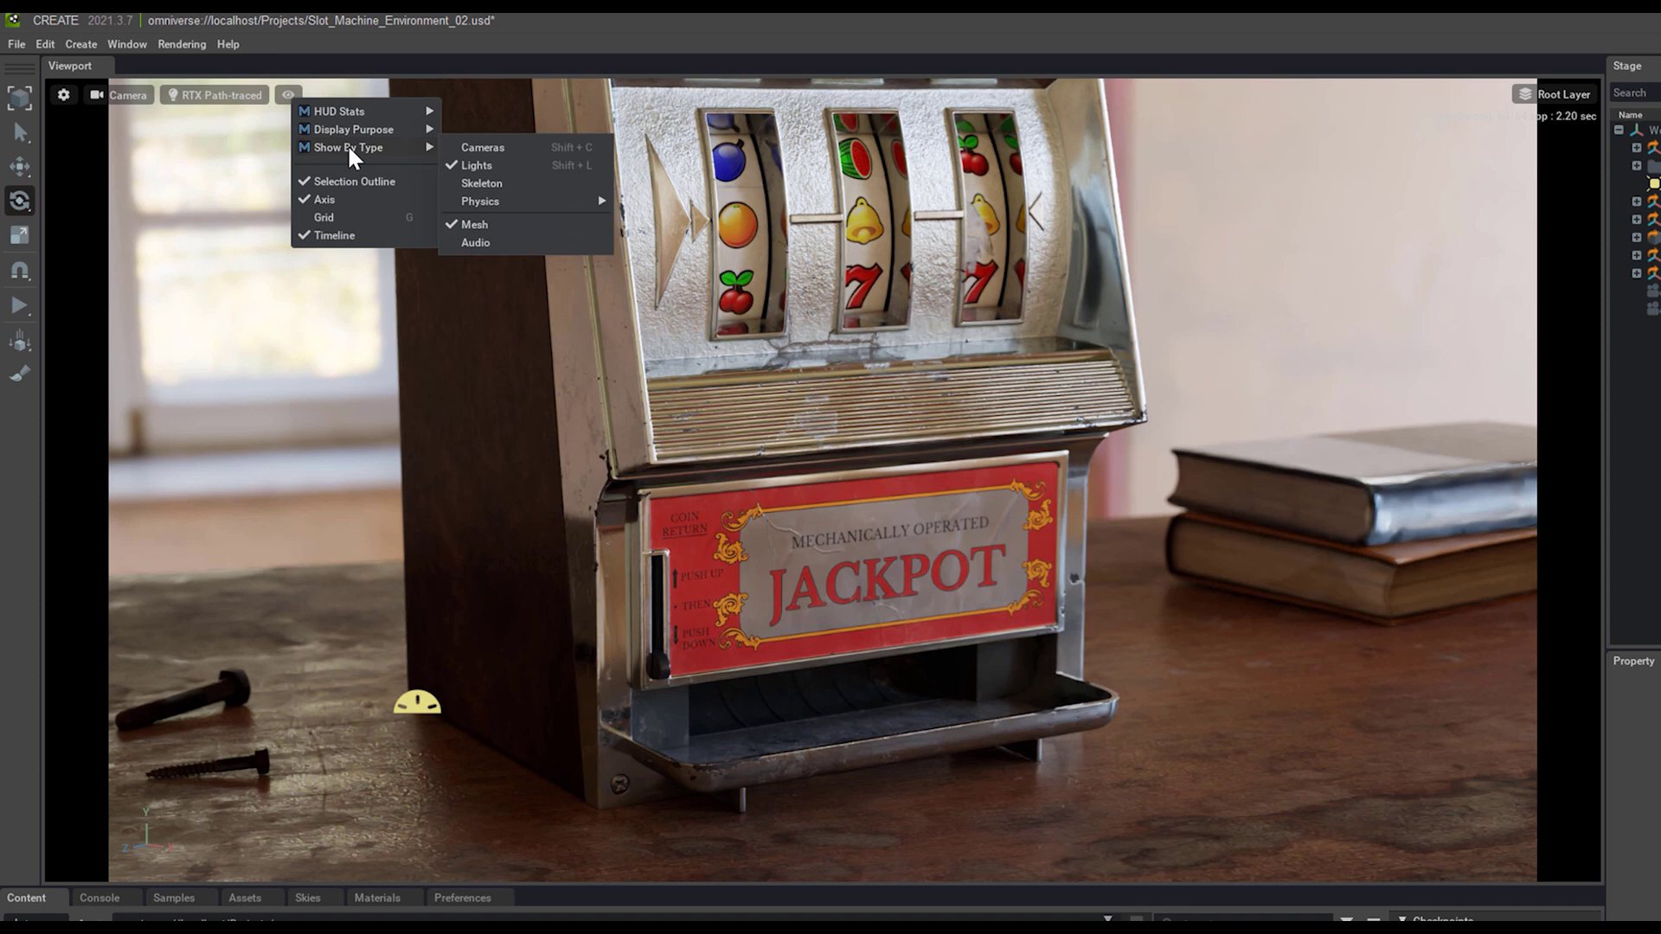
pyautogui.click(474, 164)
pyautogui.moveTo(478, 198)
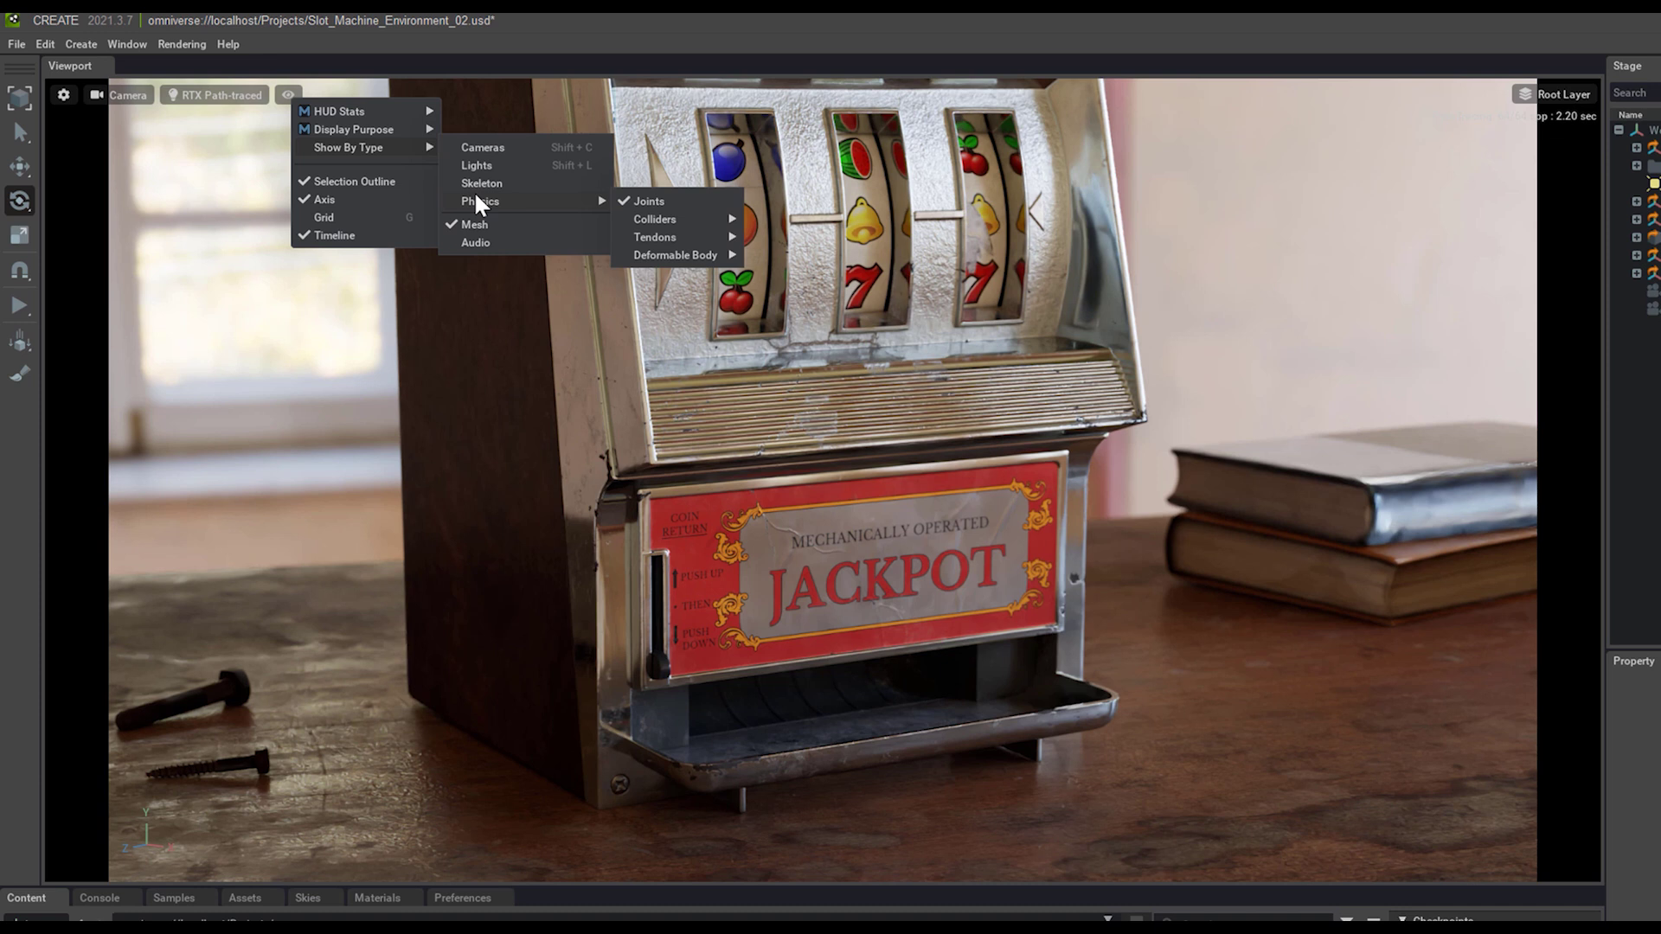
# Switch the viewport's grid and light icons on and off to compare their display, leaving both hidden
pyautogui.click(333, 218)
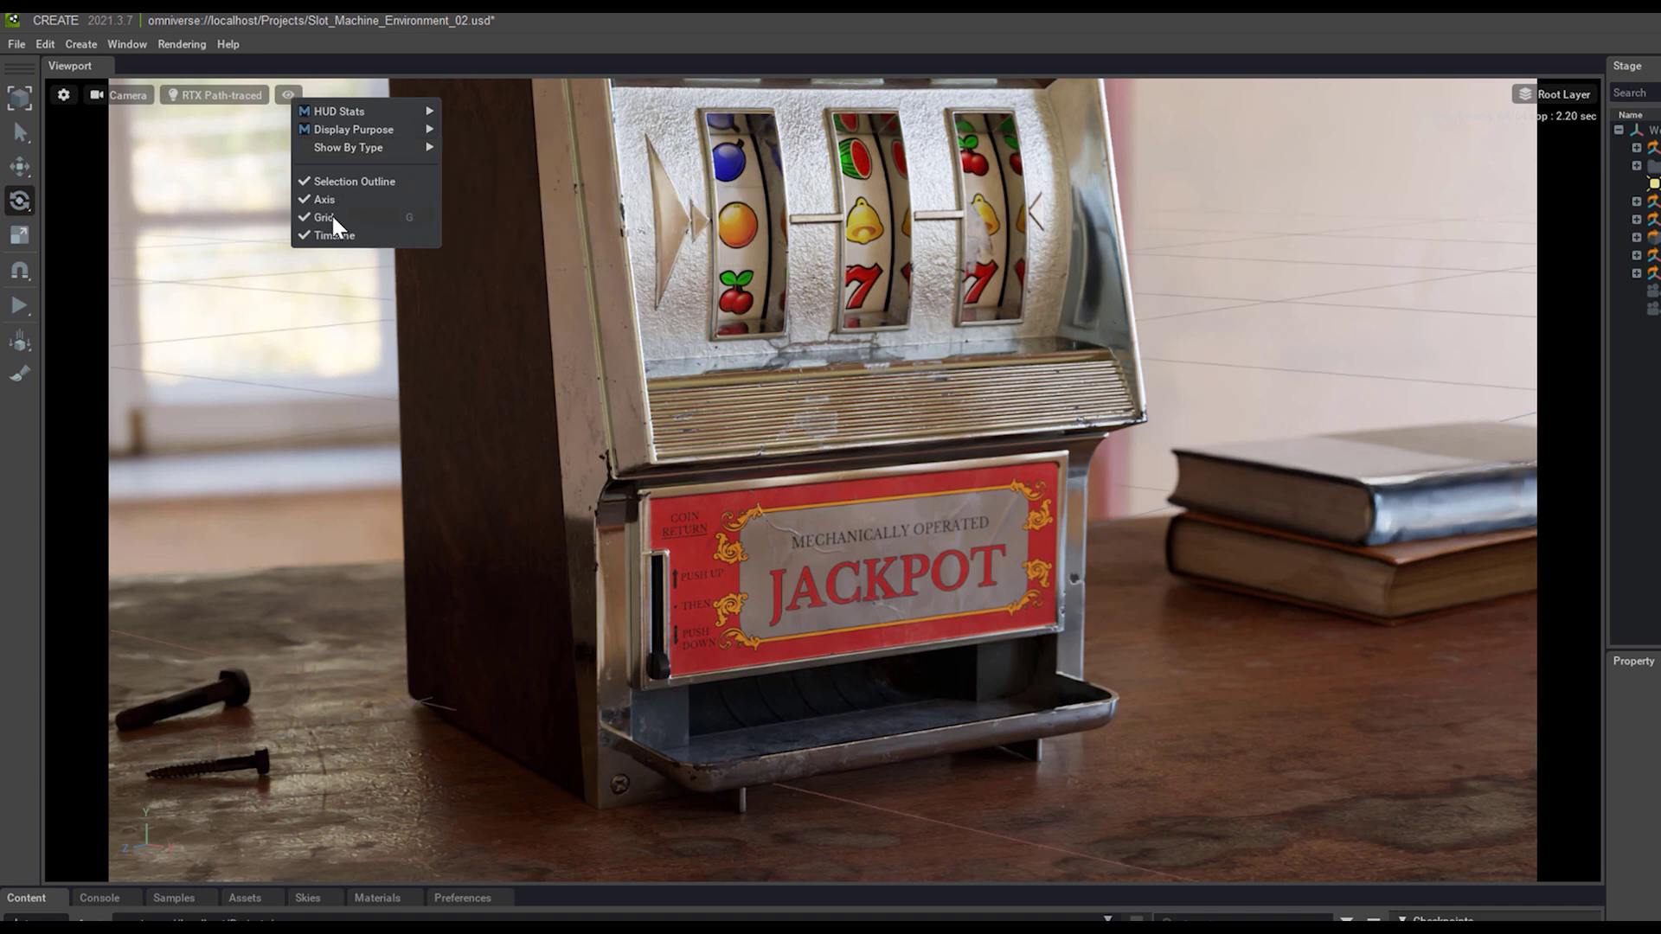
pyautogui.click(333, 219)
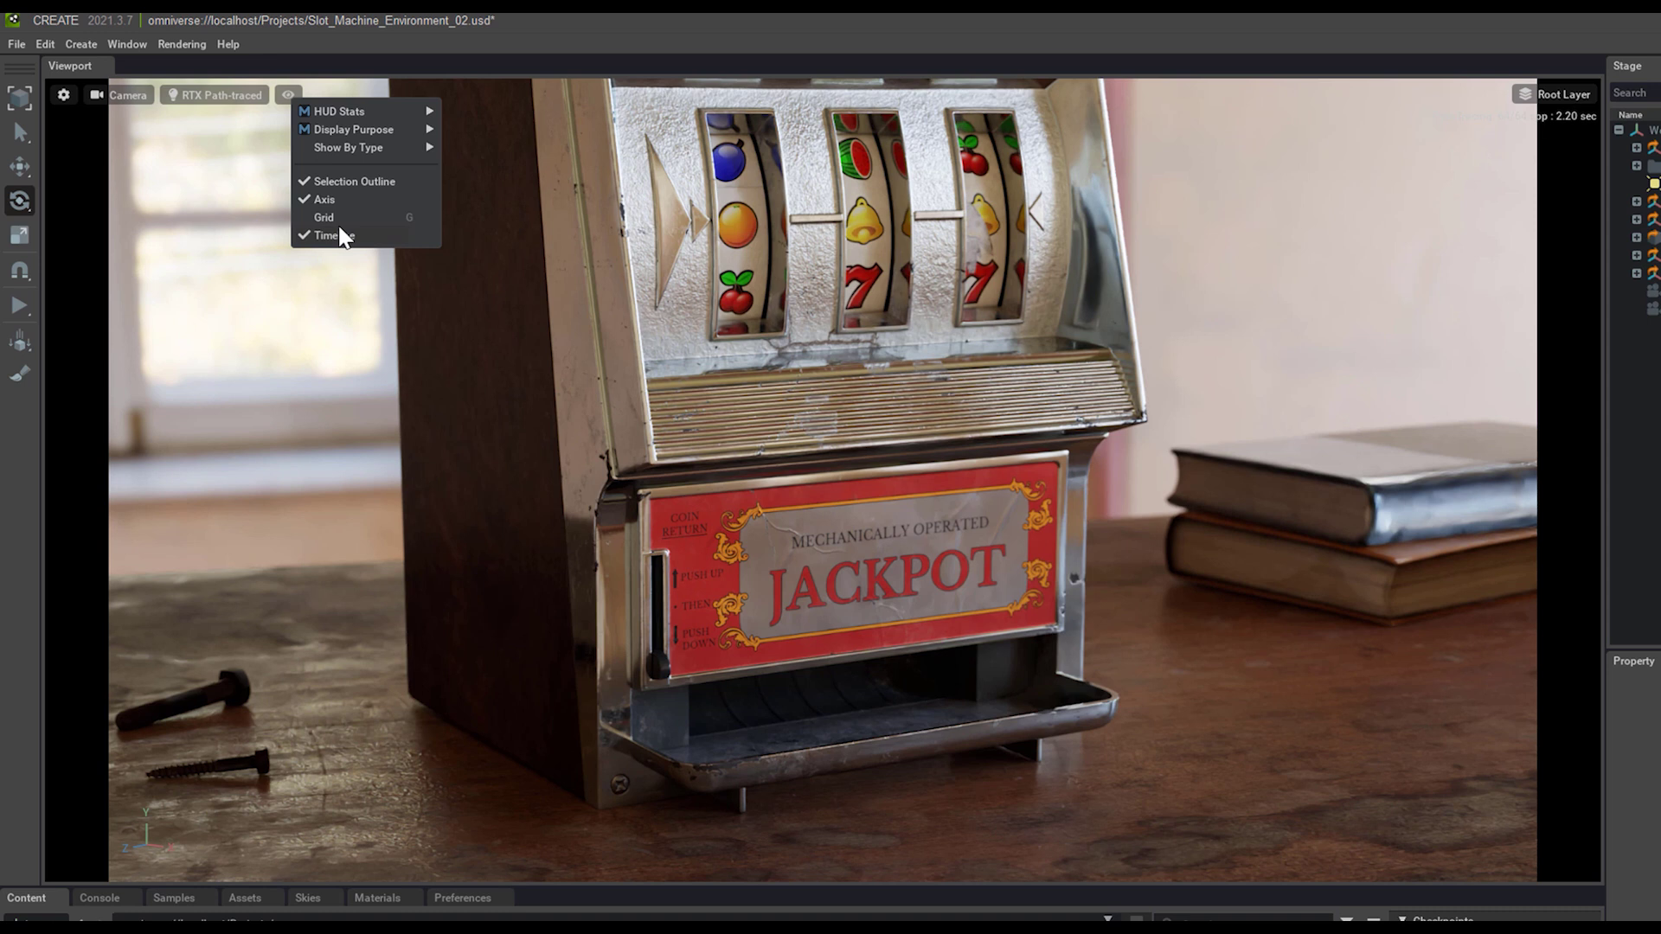
pyautogui.click(332, 217)
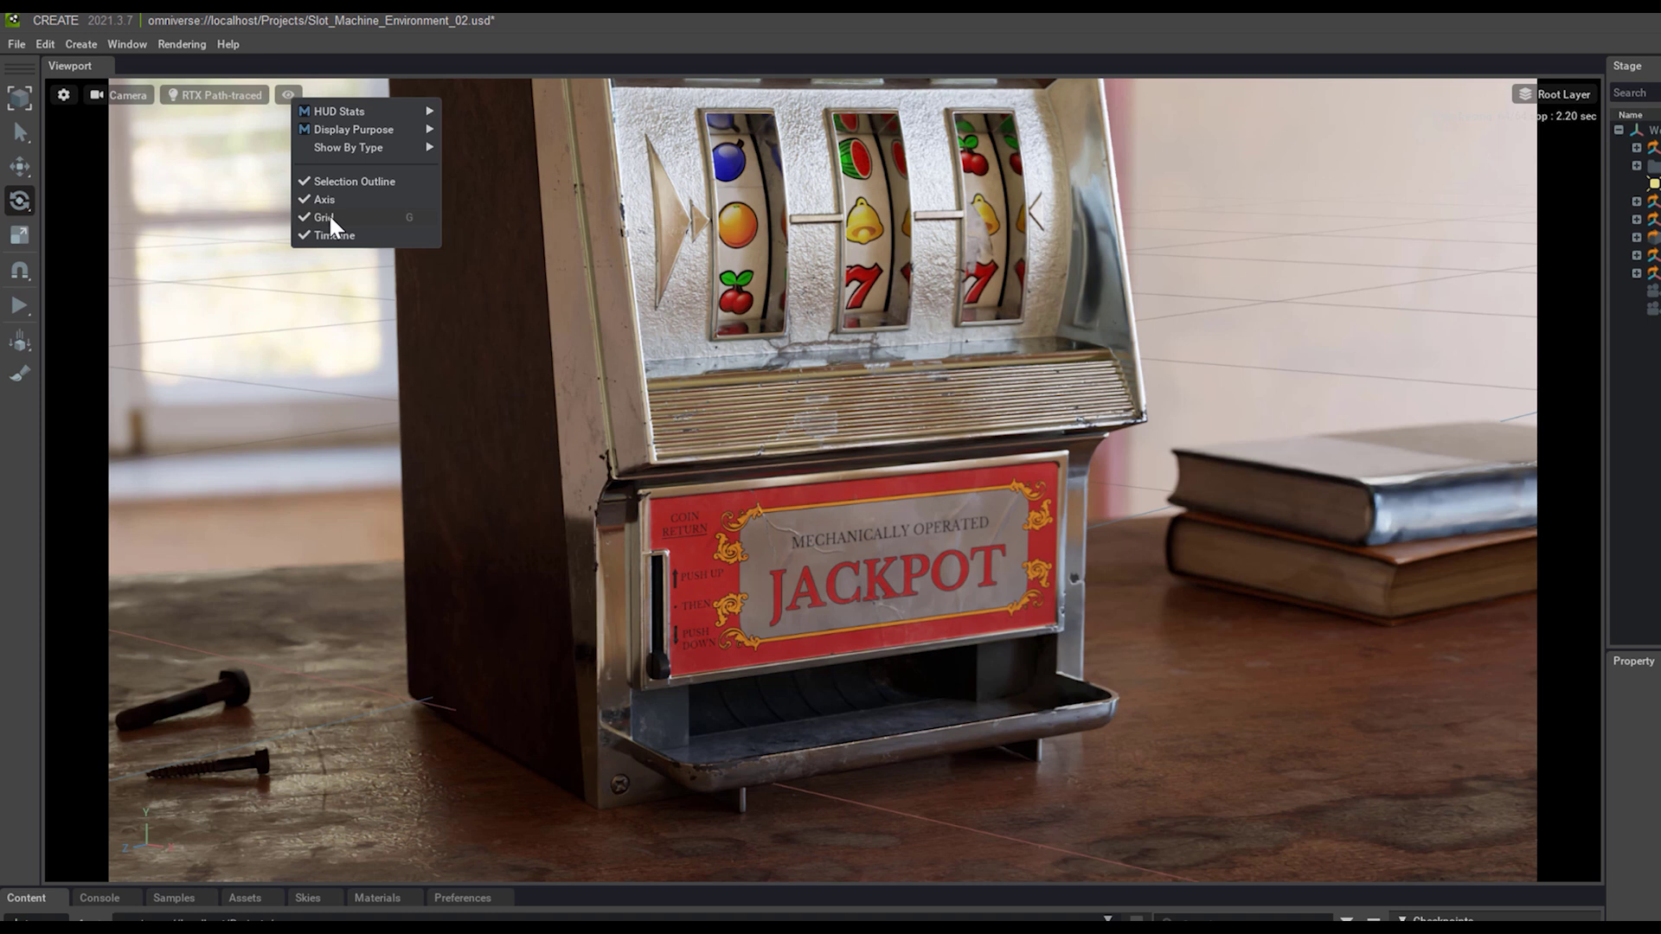
pyautogui.moveTo(370, 146)
pyautogui.click(472, 168)
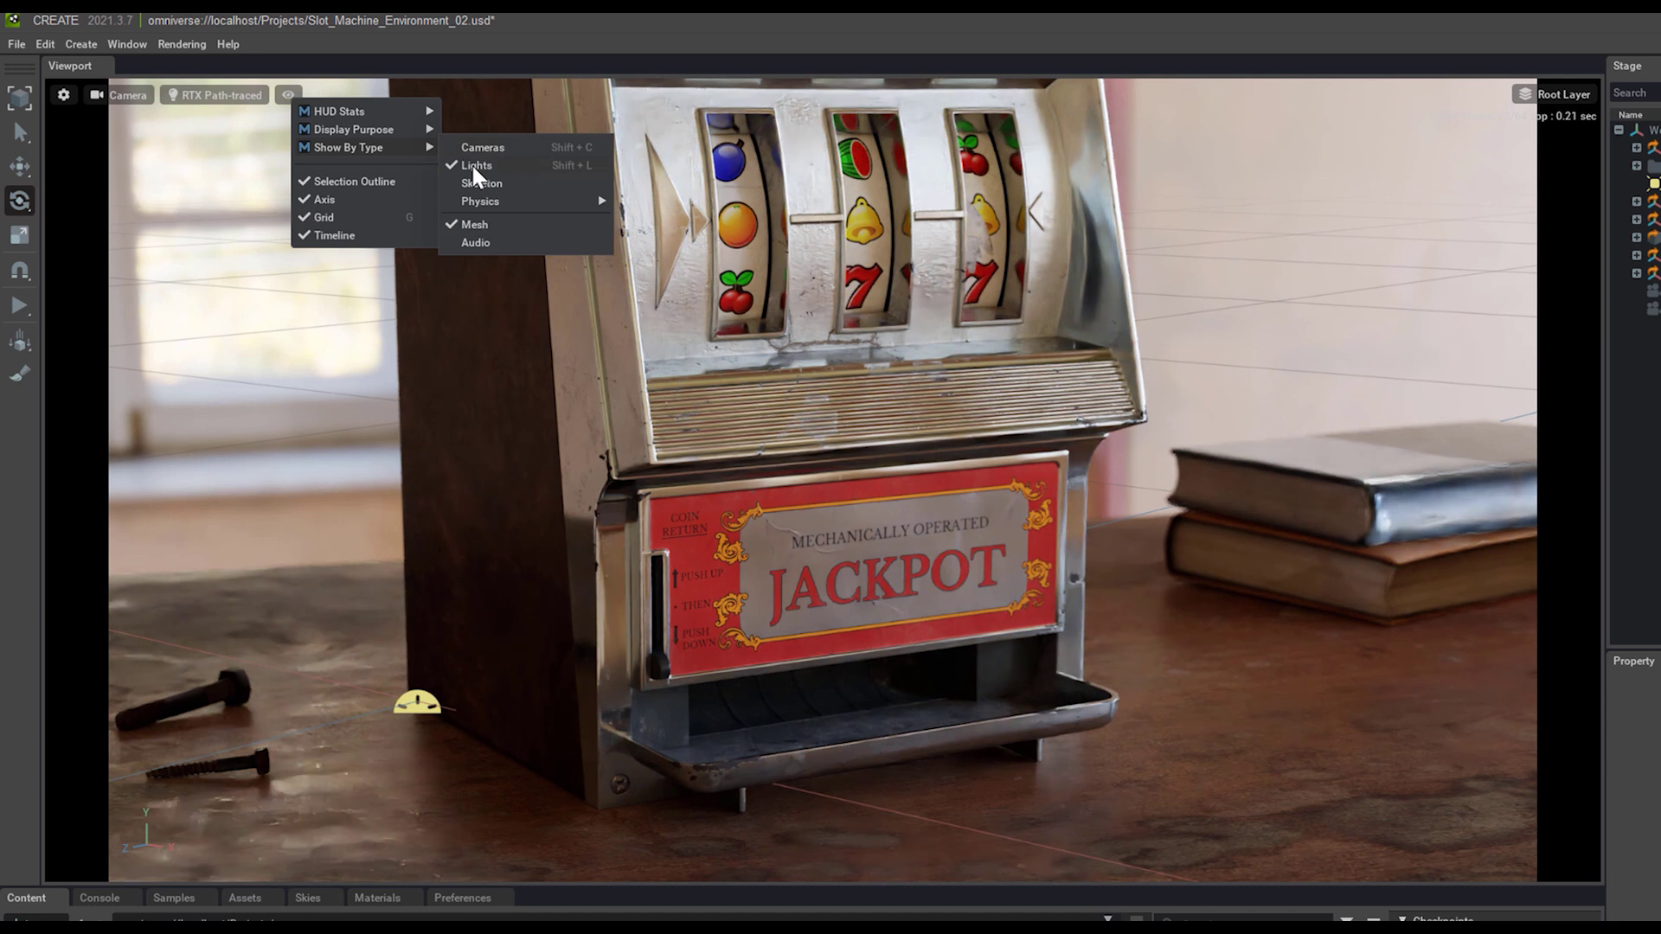
pyautogui.click(472, 165)
pyautogui.click(336, 217)
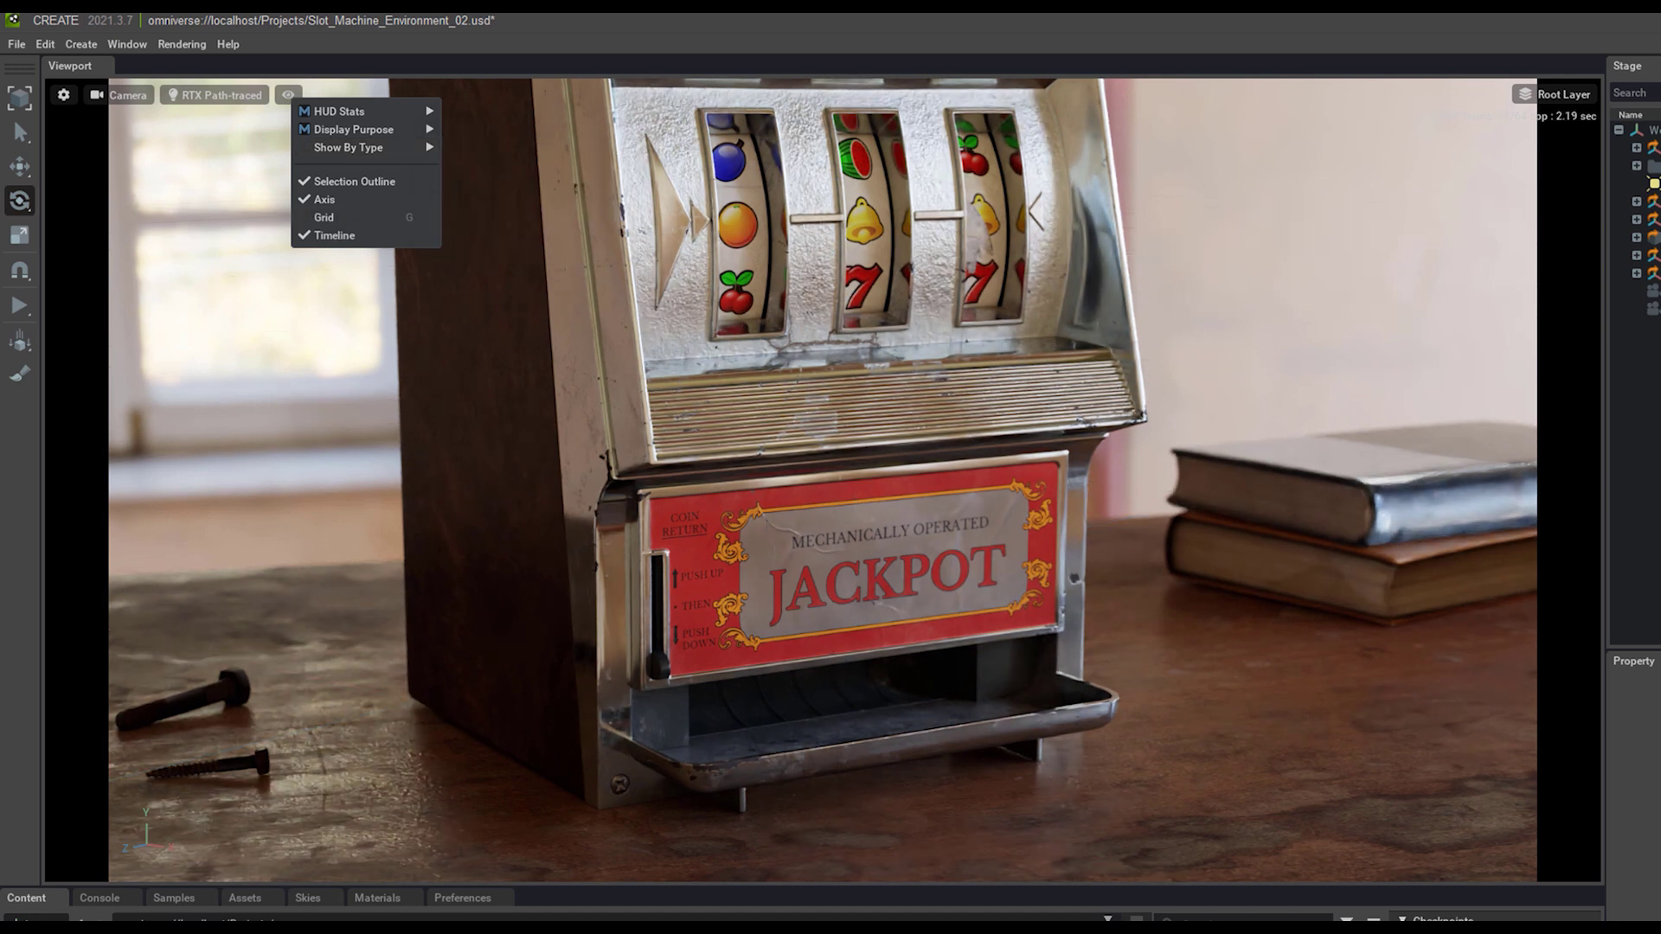
# Capture a clean screenshot of the viewport without grid or light icons, and close the captured image after viewing it
pyautogui.click(44, 41)
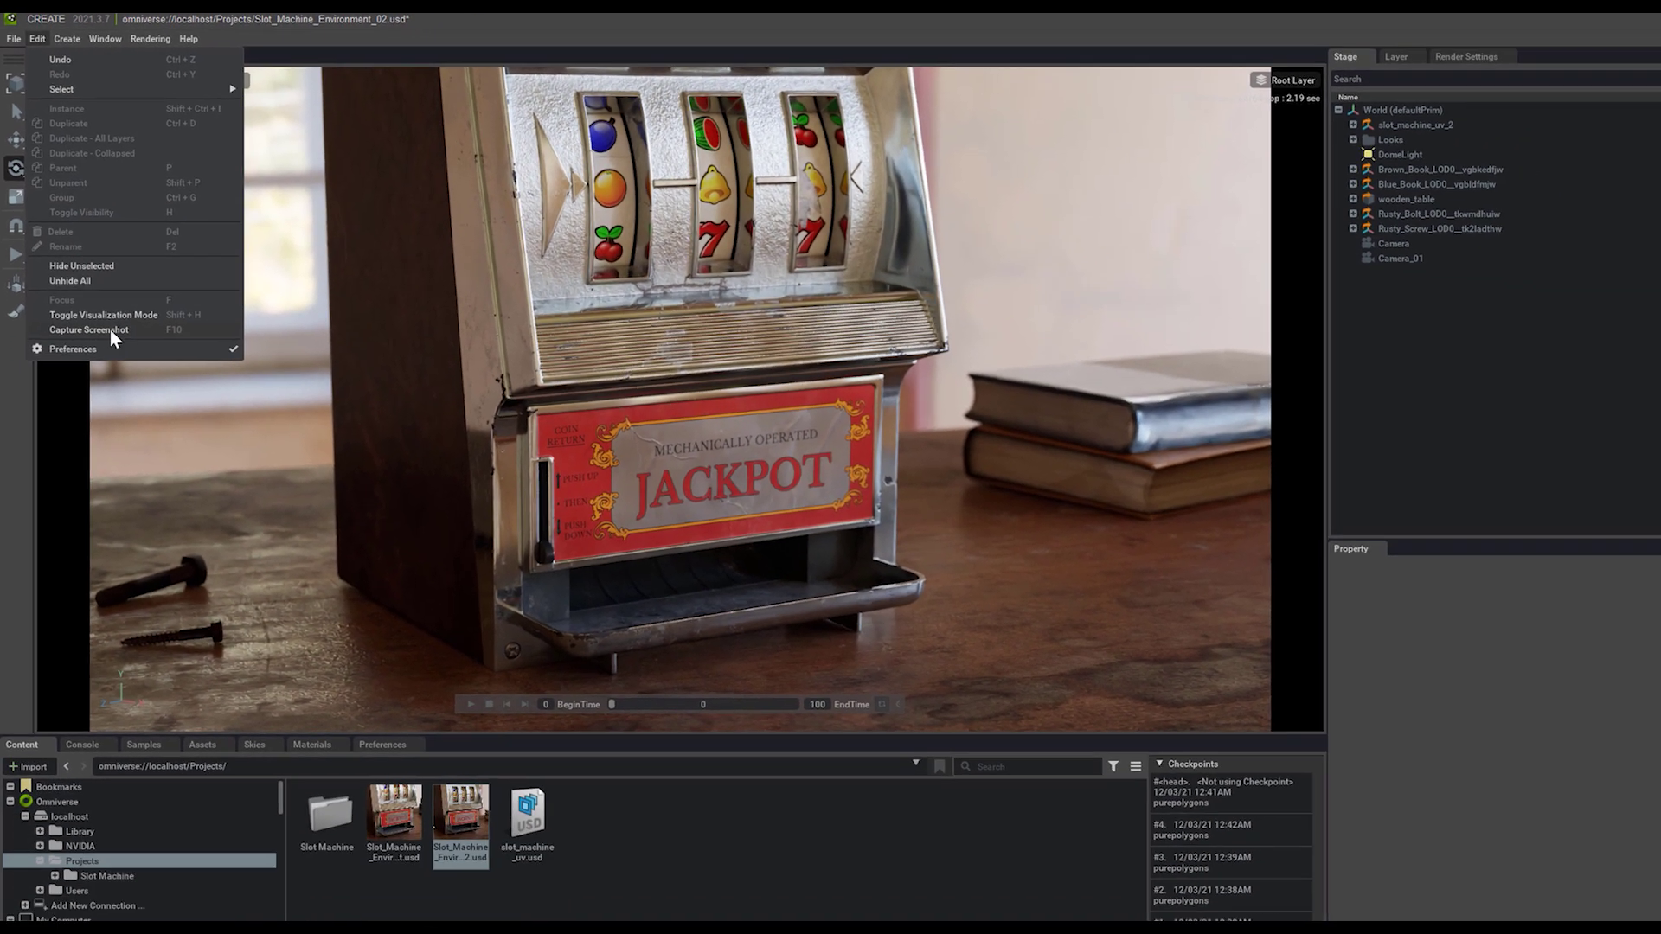
pyautogui.click(132, 394)
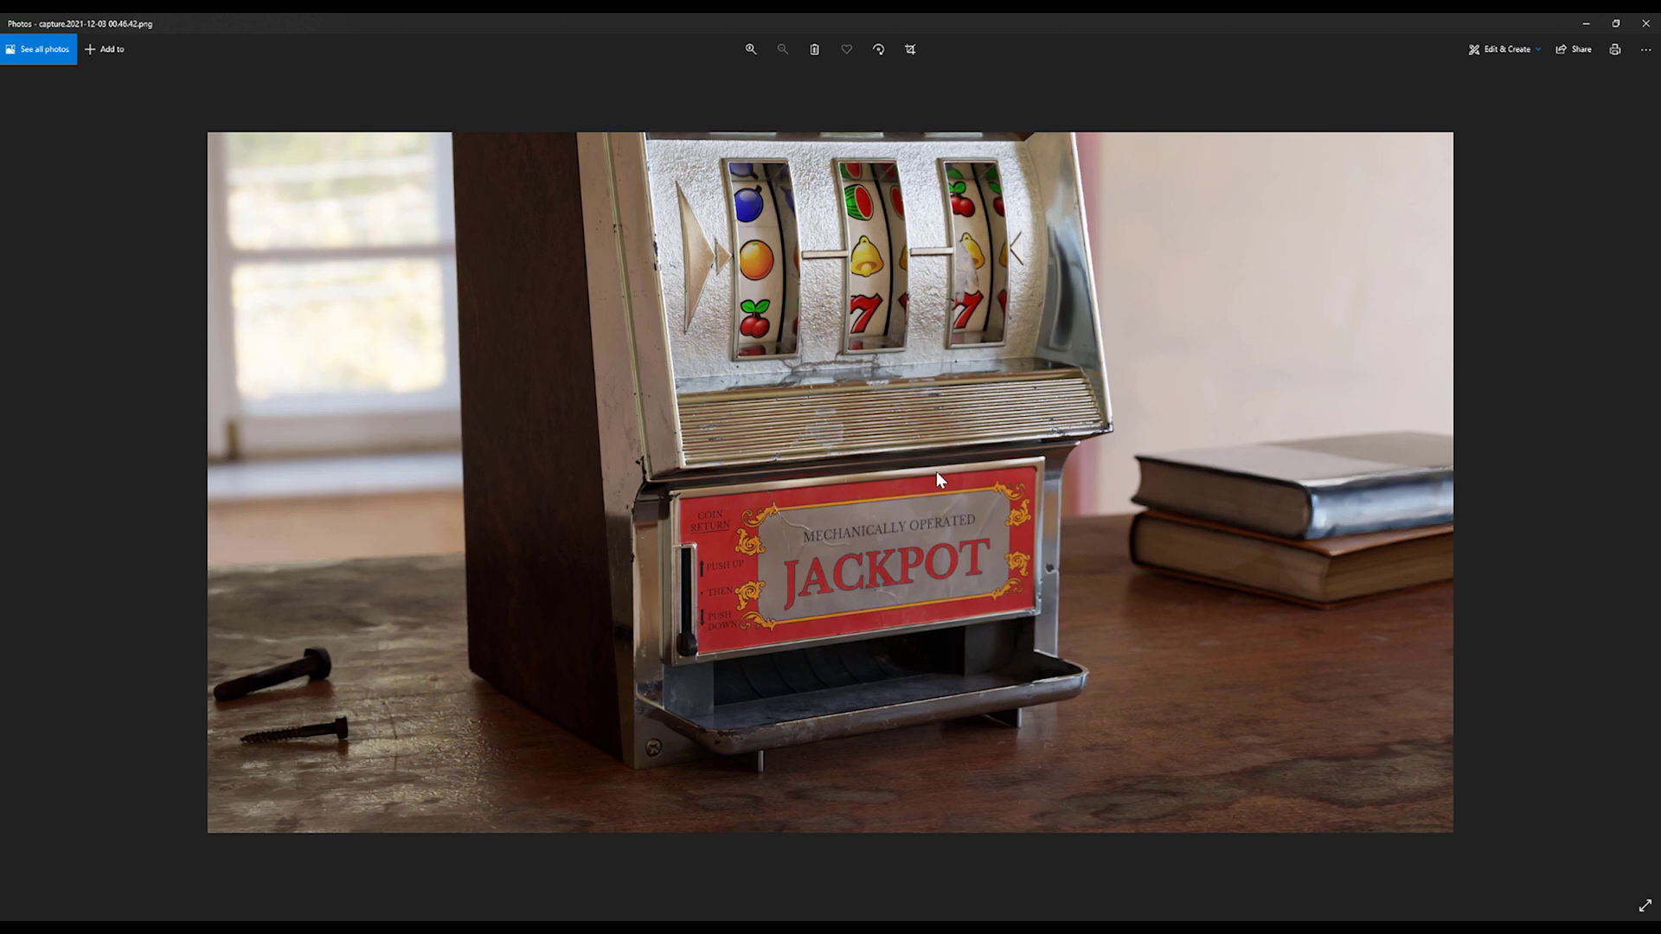
pyautogui.click(1643, 26)
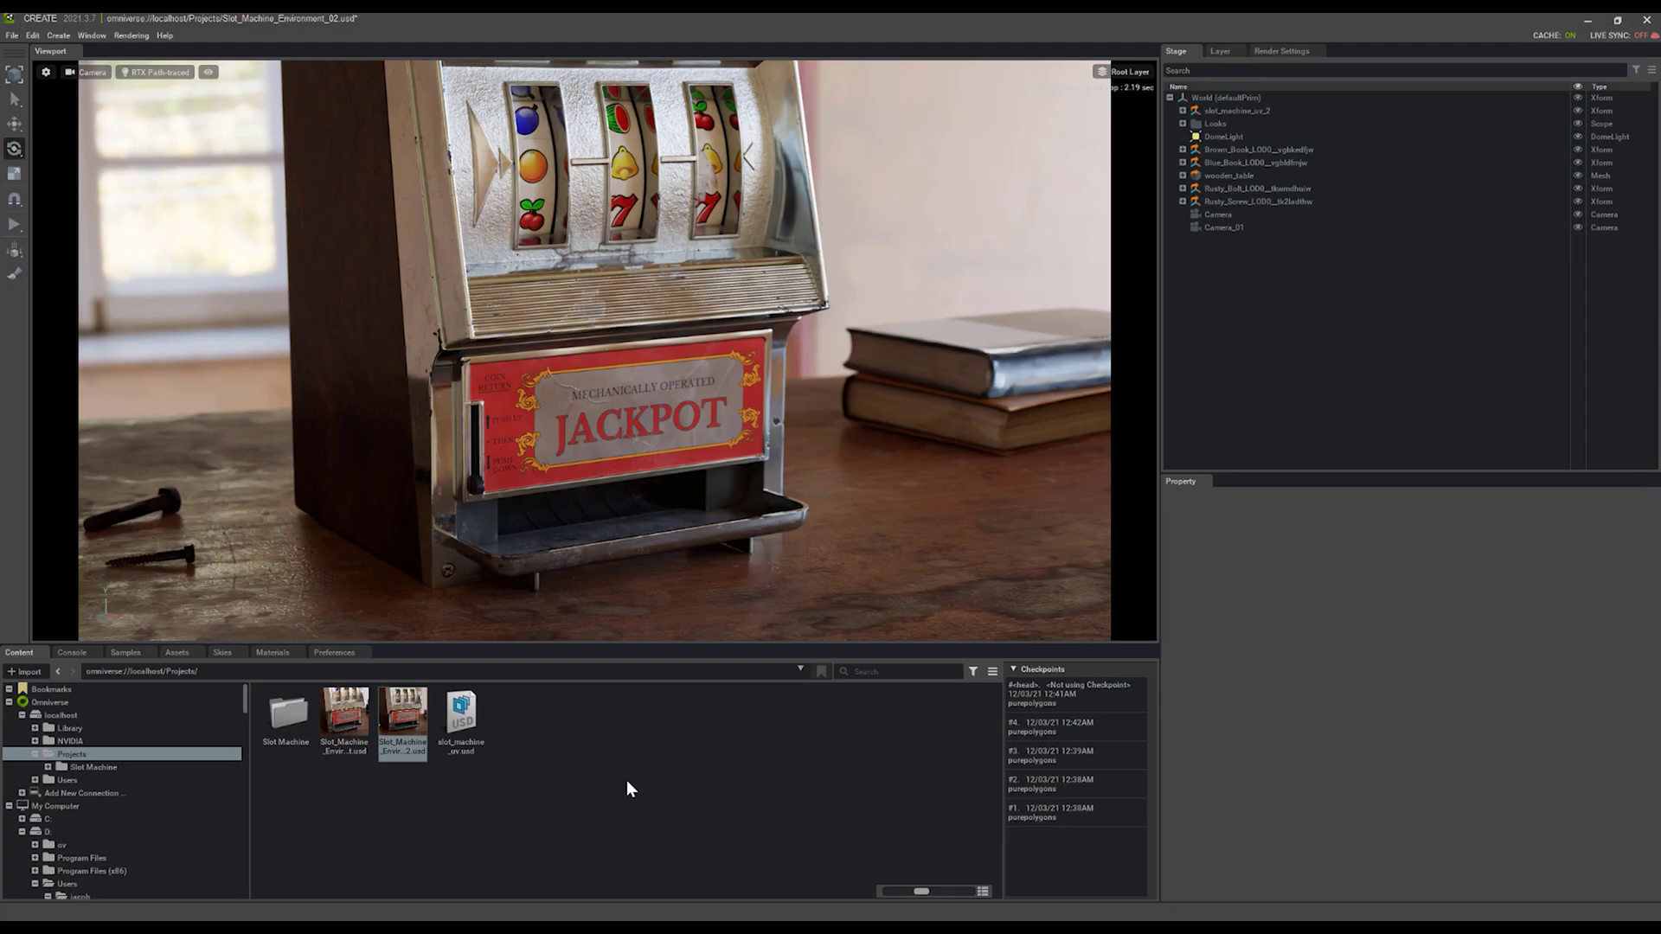